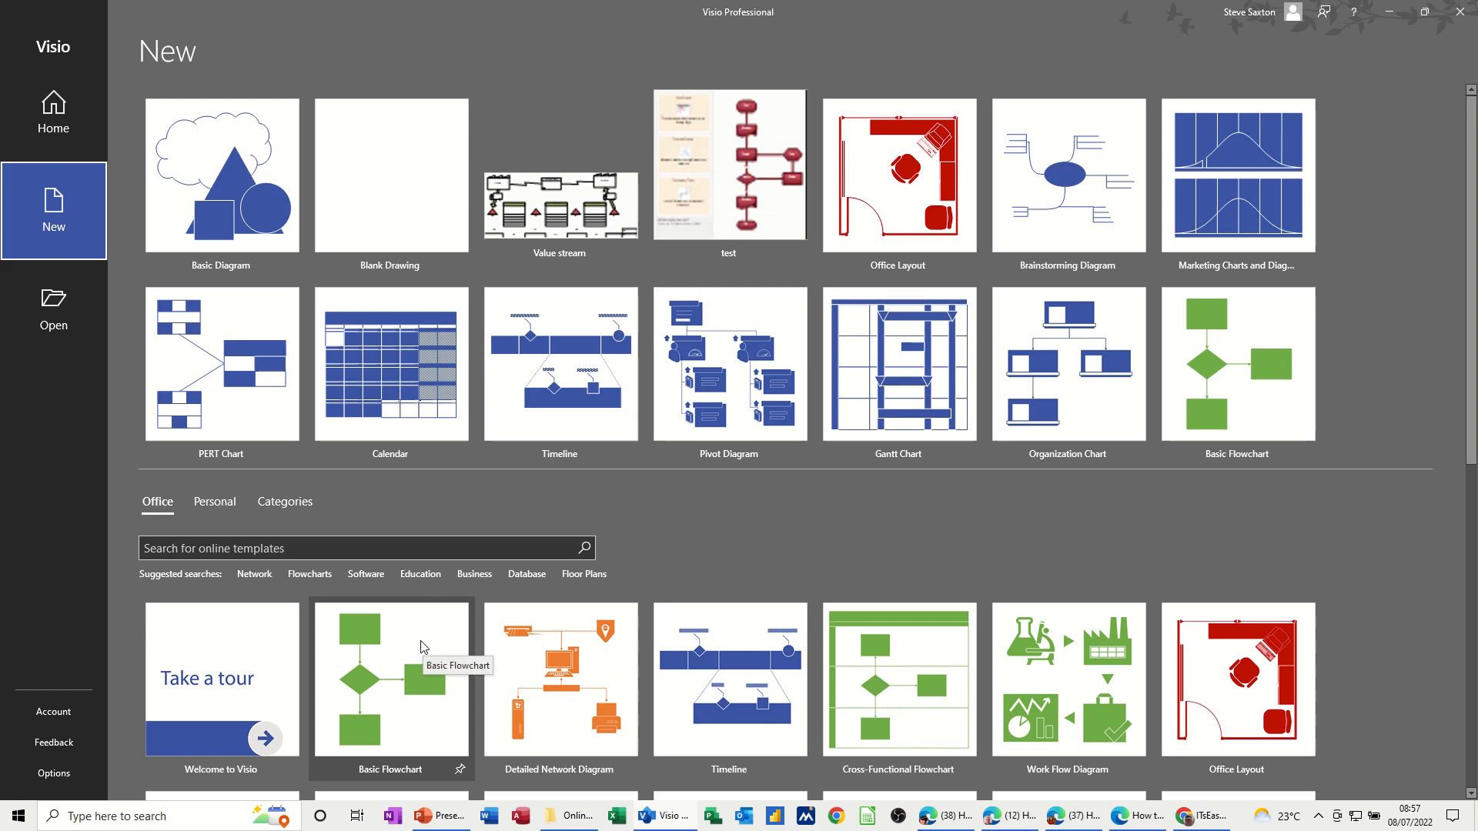
- Create a new drawing from the Basic Flowchart template and display its Basic Flowchart Shapes stencil
double_click(422, 649)
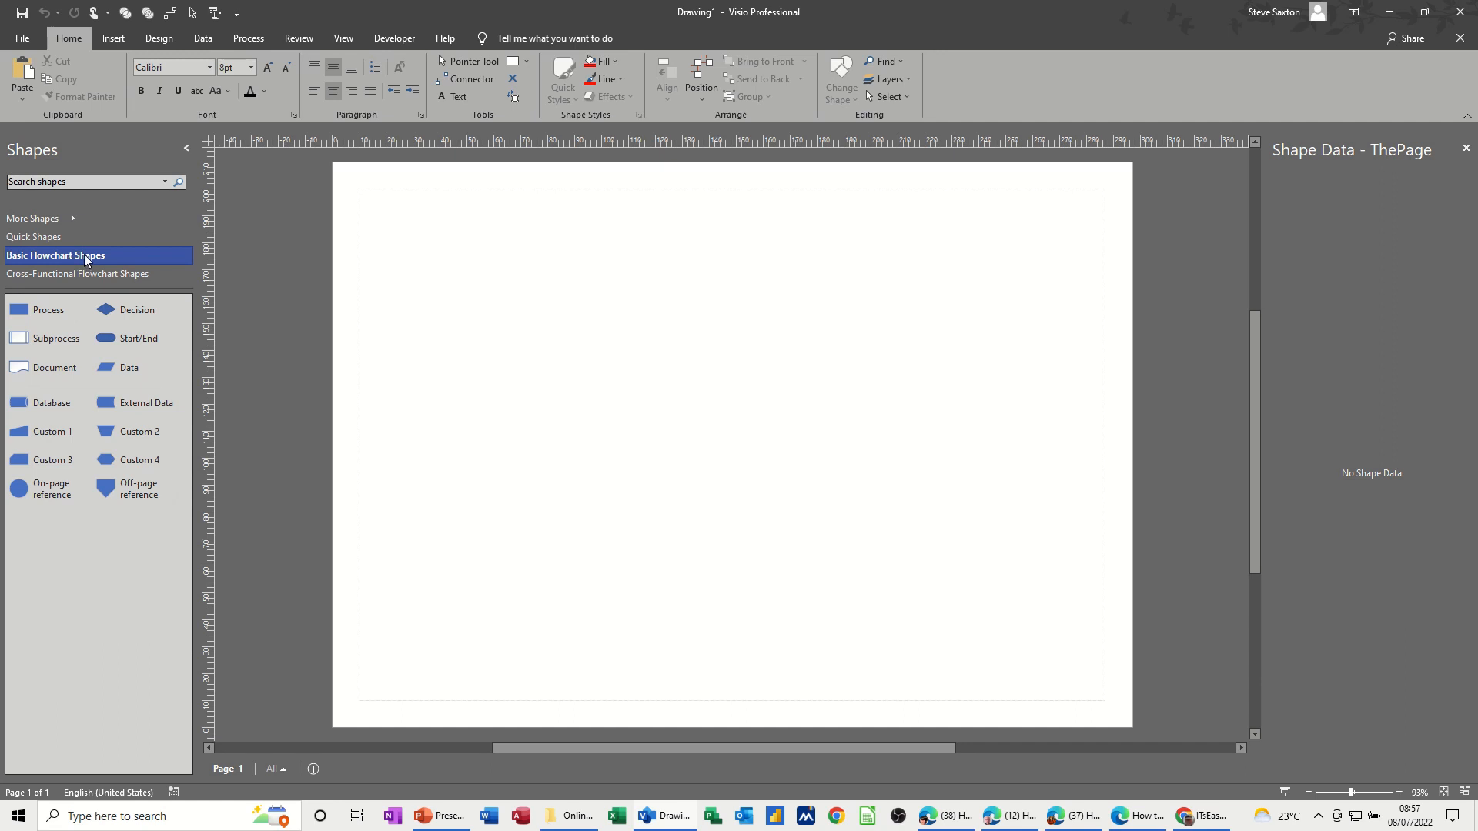
left_click(57, 274)
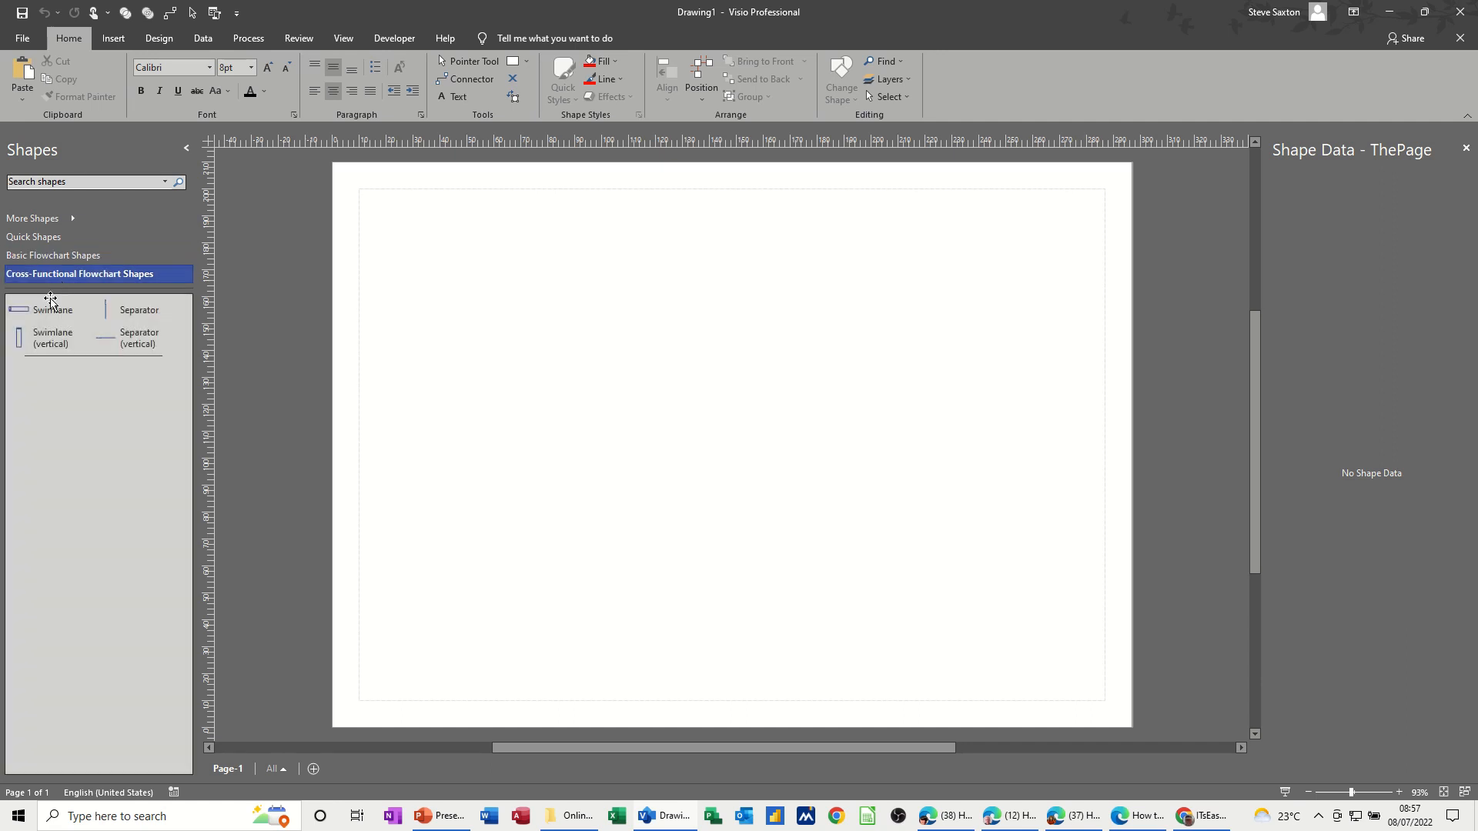
left_click(77, 257)
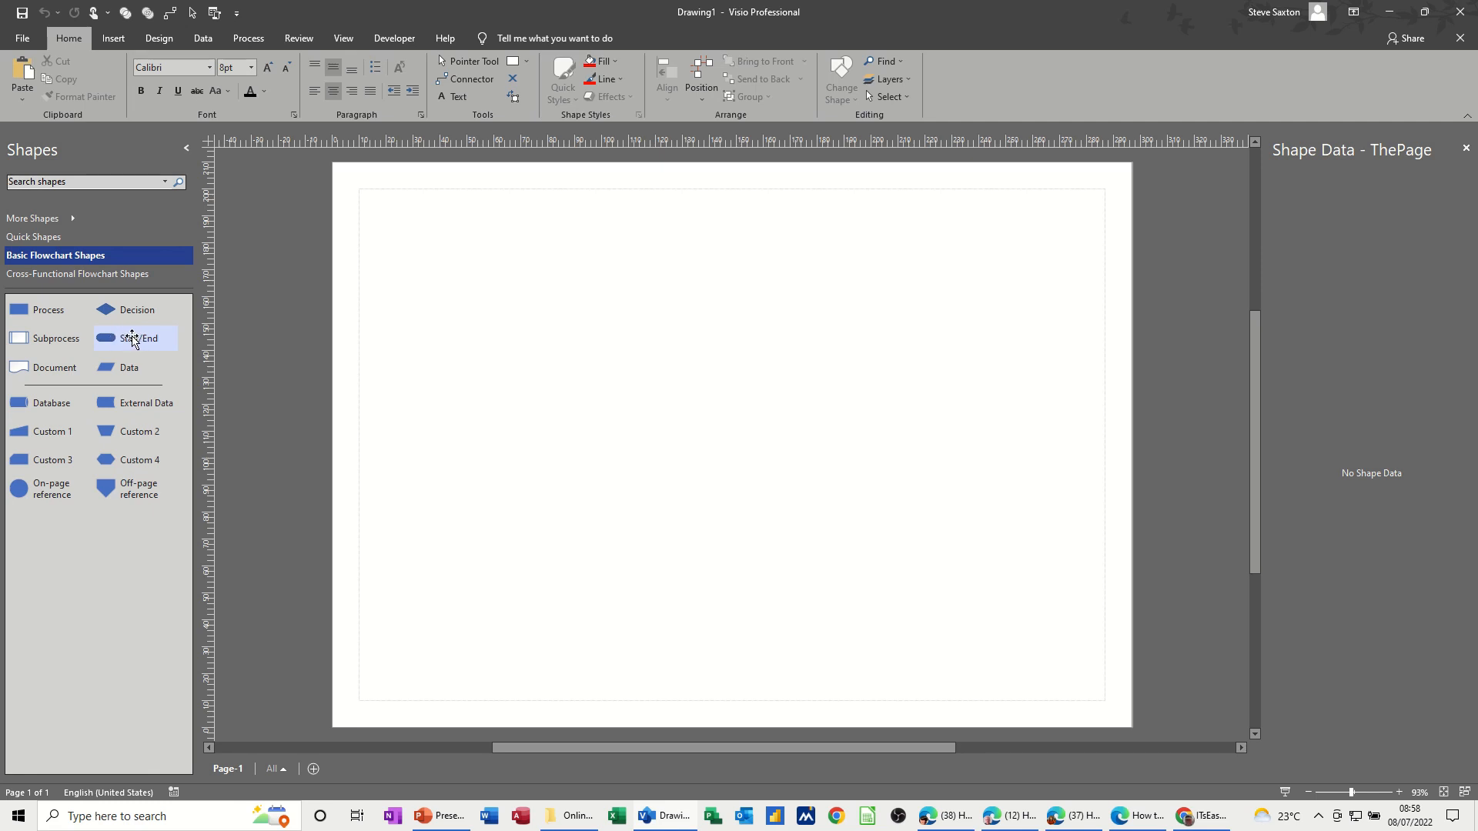
- Place a Start/End shape near the upper edge of the page, slightly left of its centre
left_click_drag(133, 337, 662, 217)
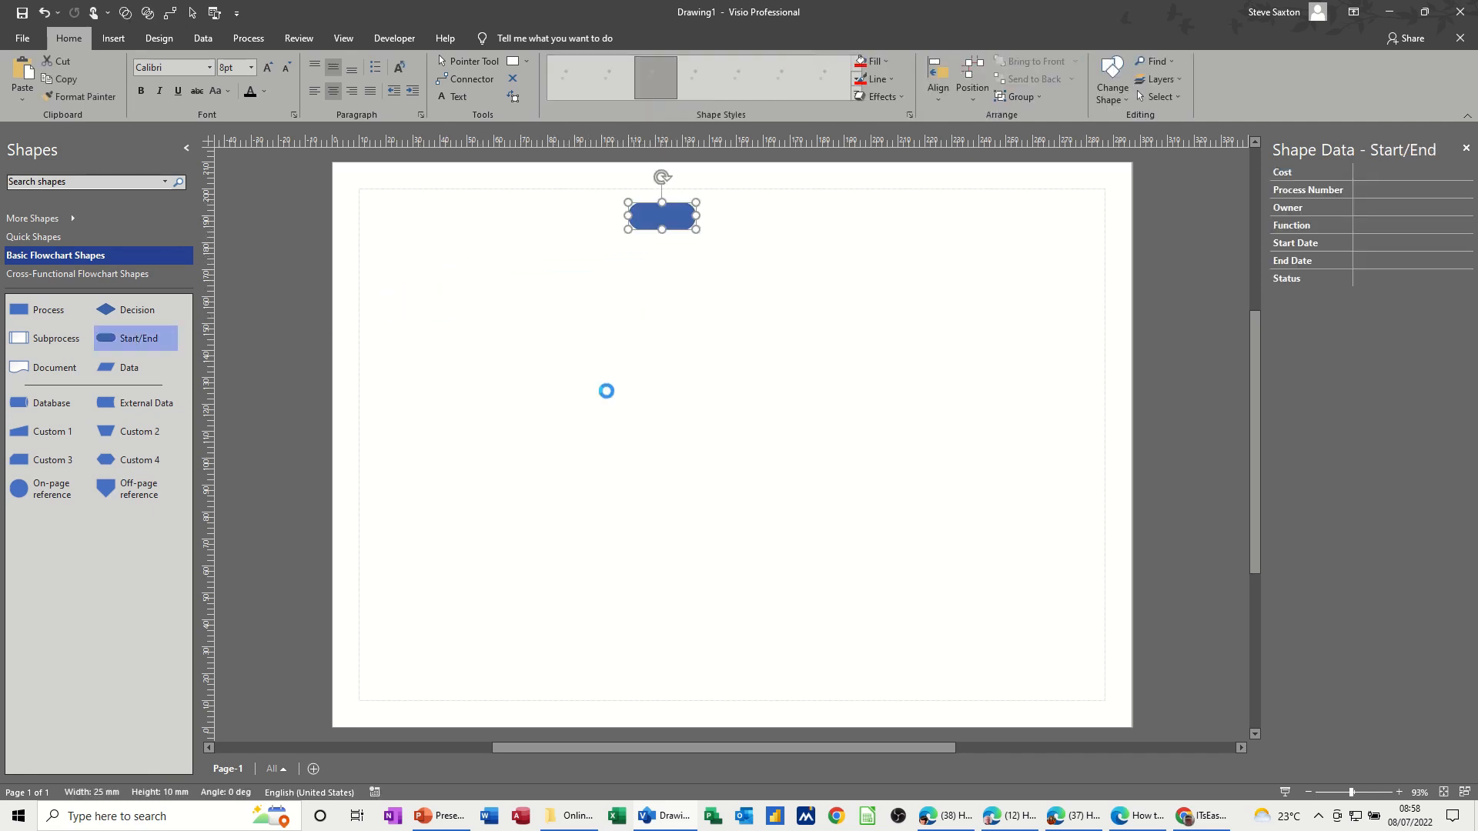
left_click(559, 287)
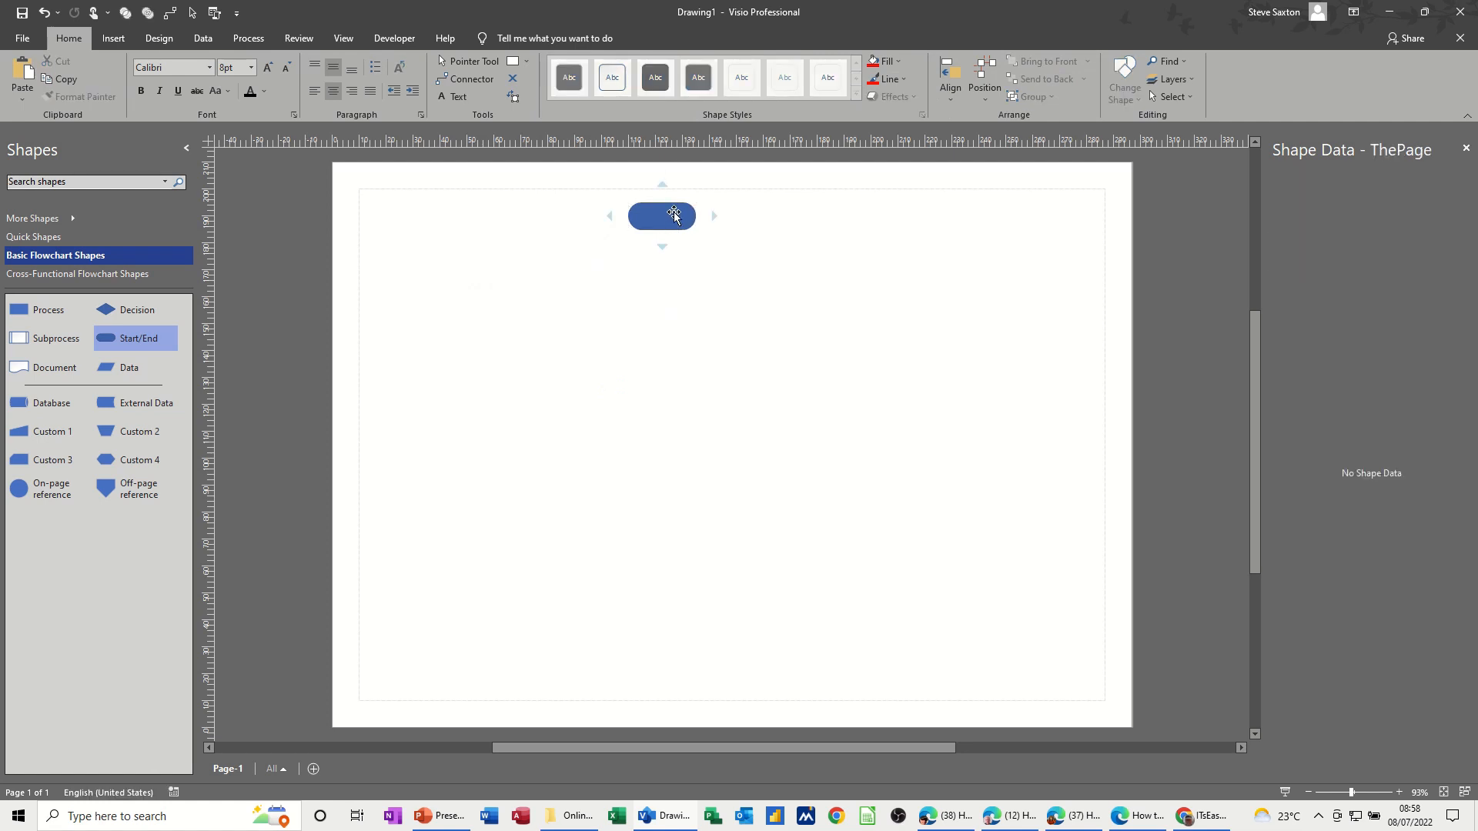
mouse_move(664, 248)
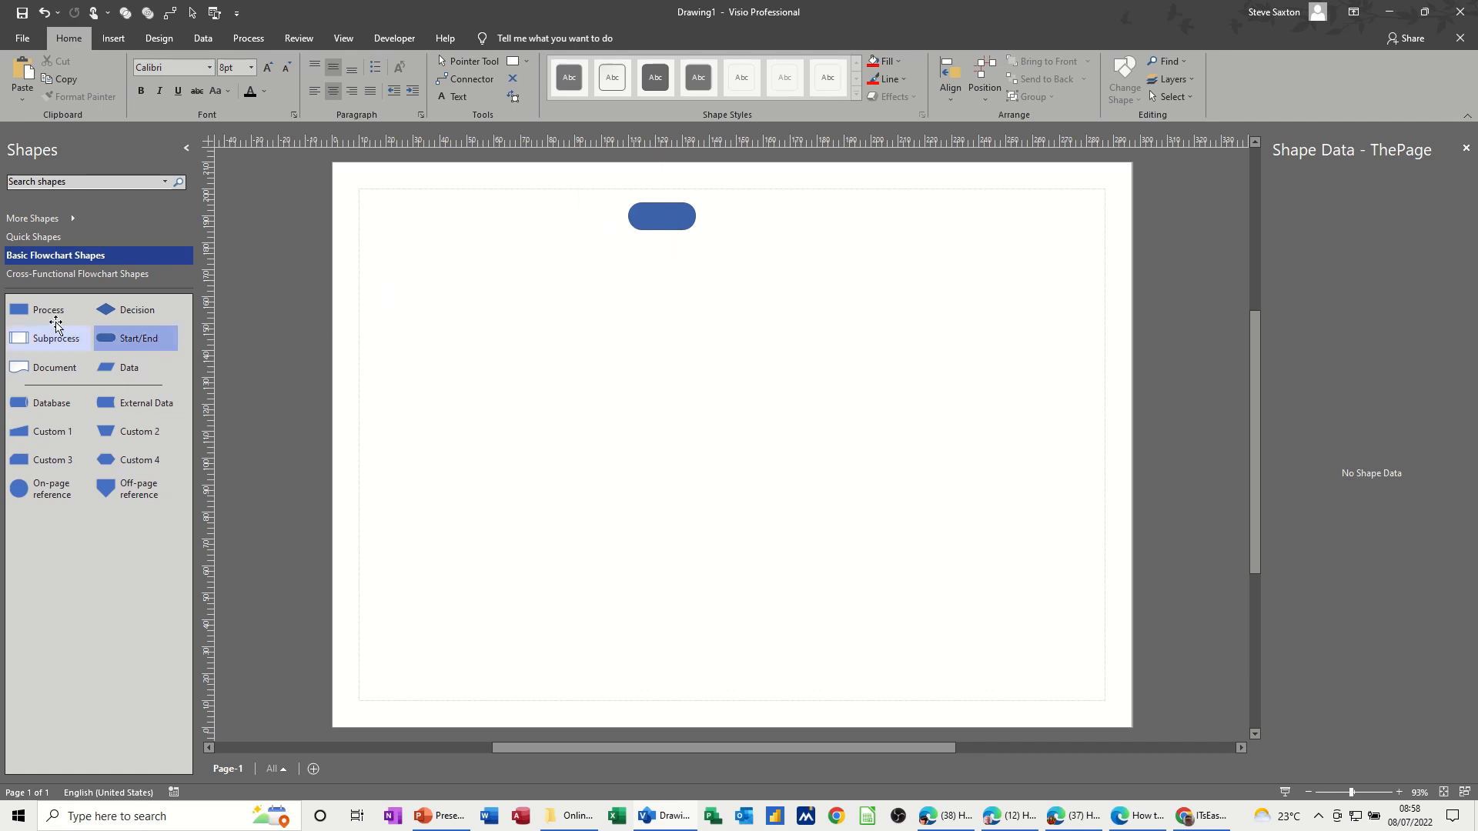
left_click_drag(23, 312, 663, 300)
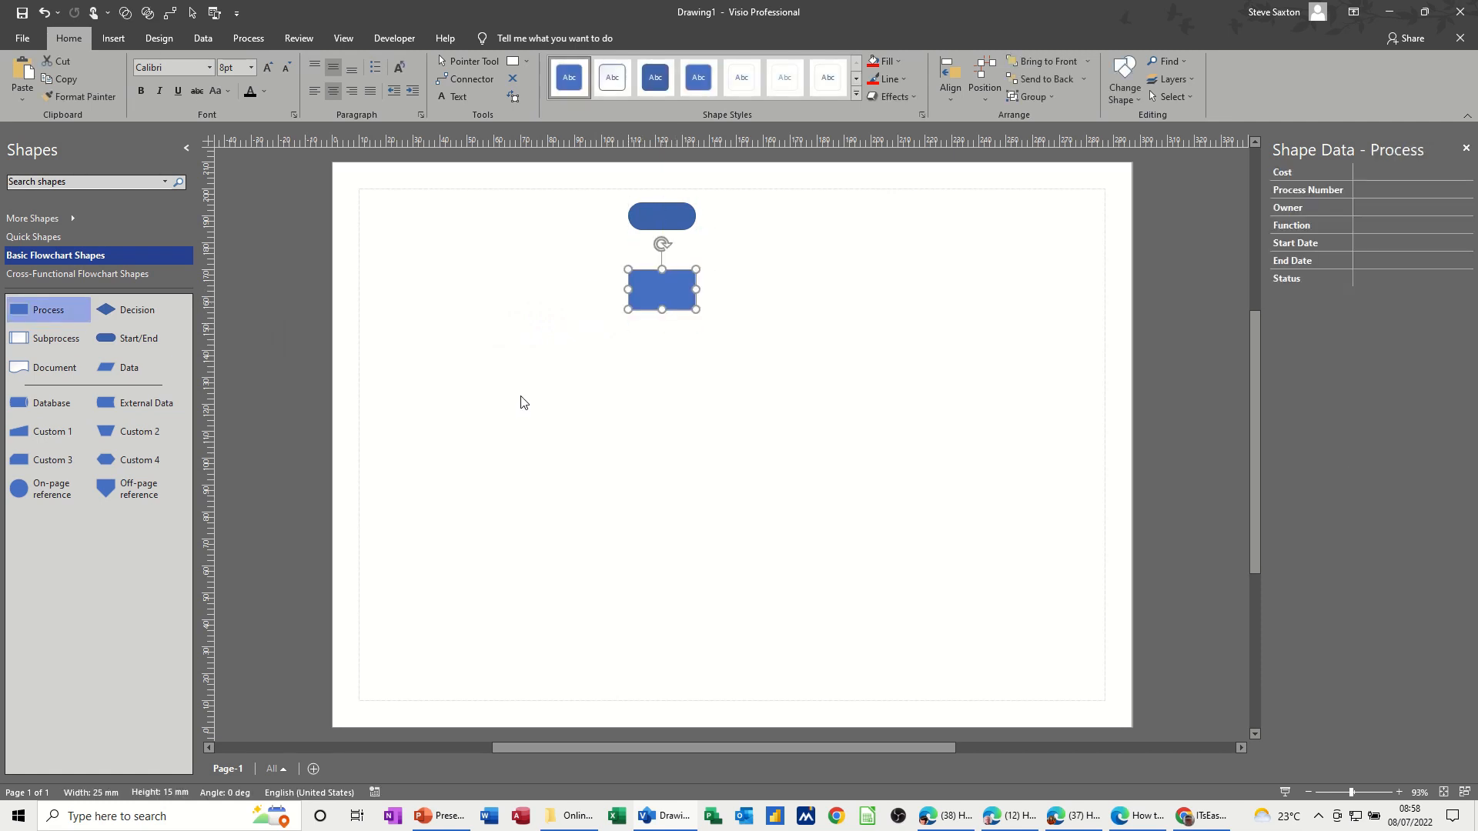
key("Delete")
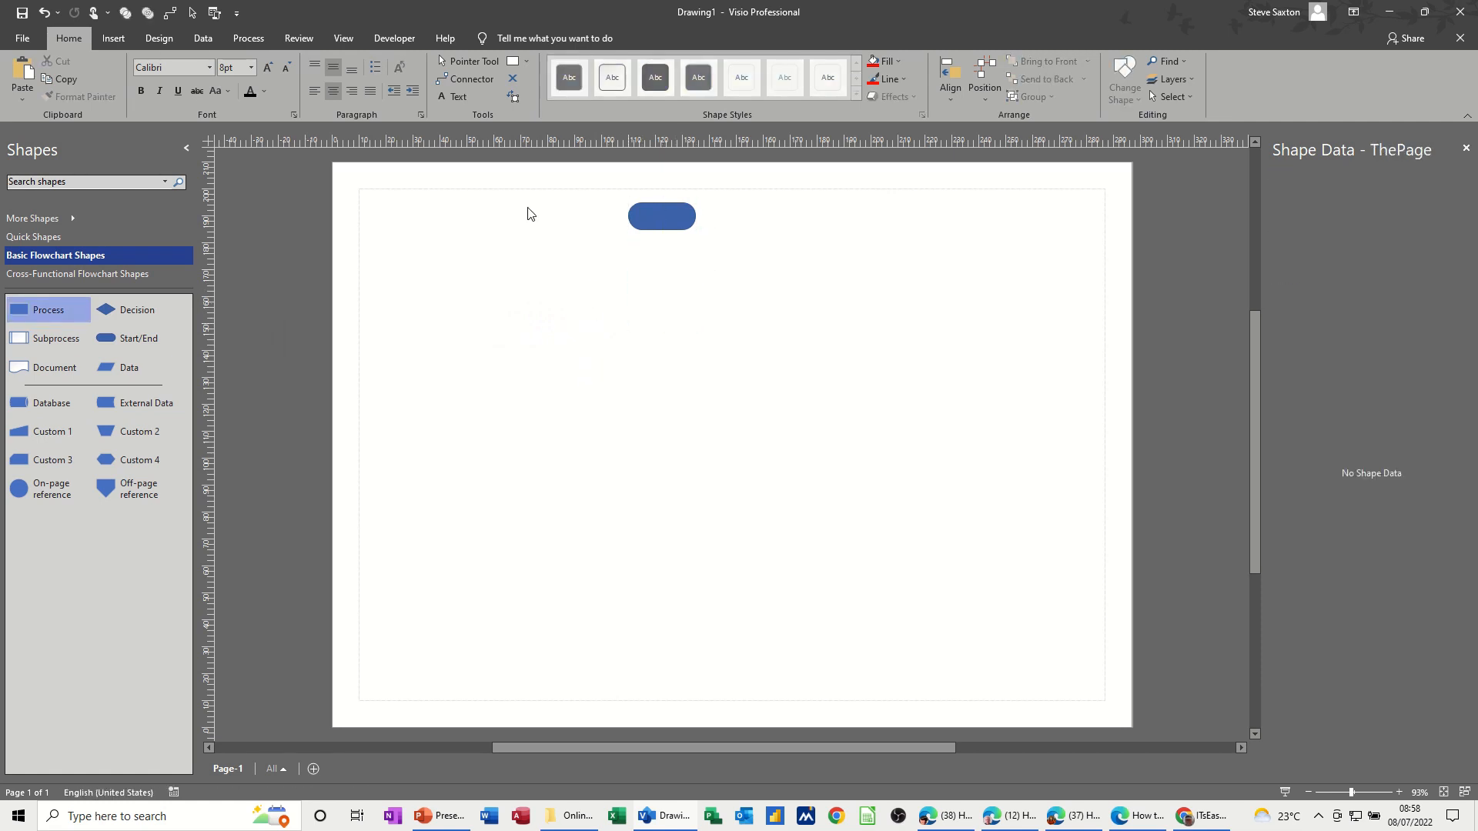
- Use the Connector tool while adding a Process shape directly below the Start/End shape, so both are joined automatically
left_click(464, 80)
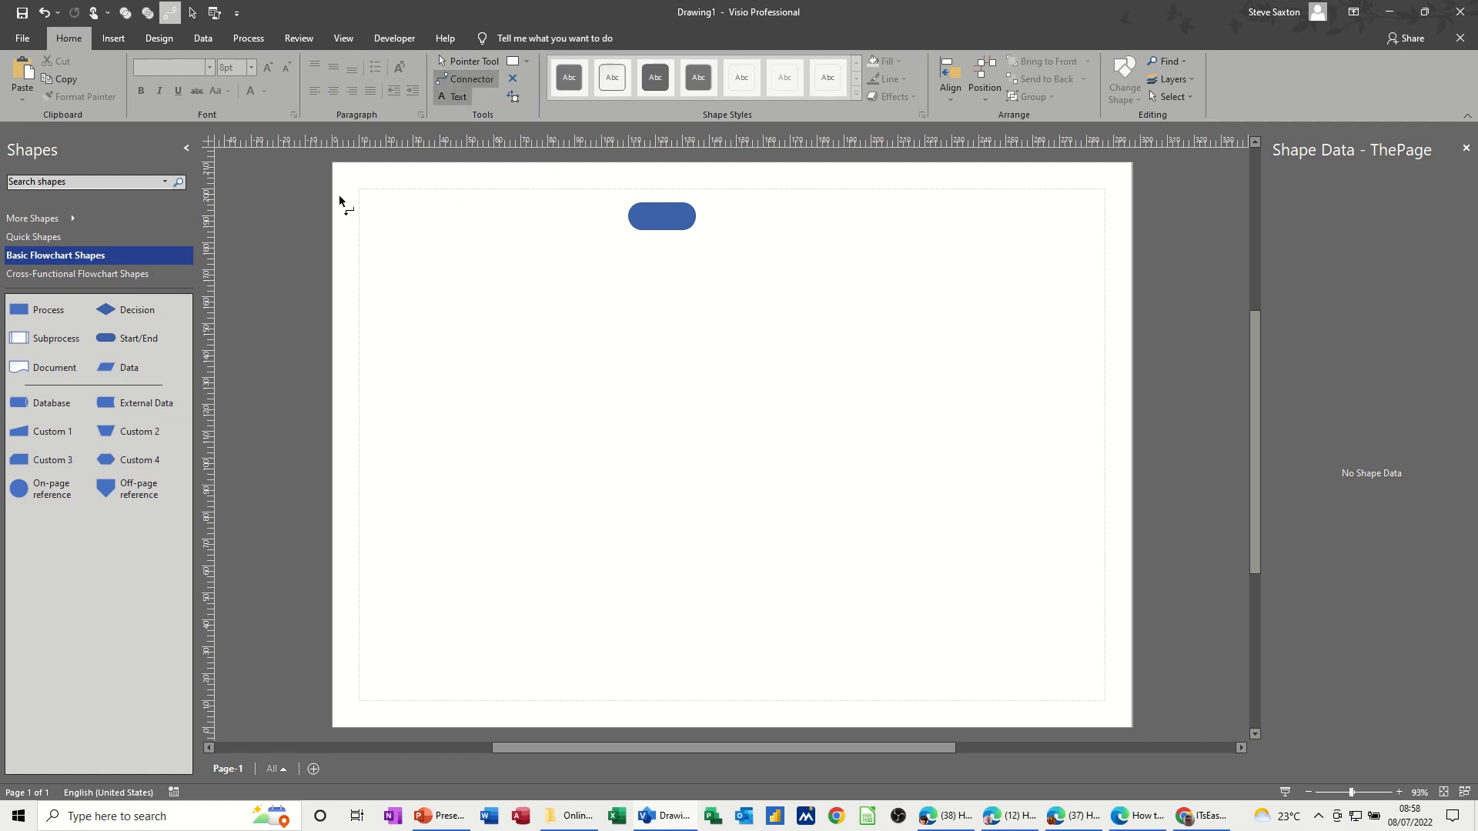
left_click_drag(23, 310, 657, 293)
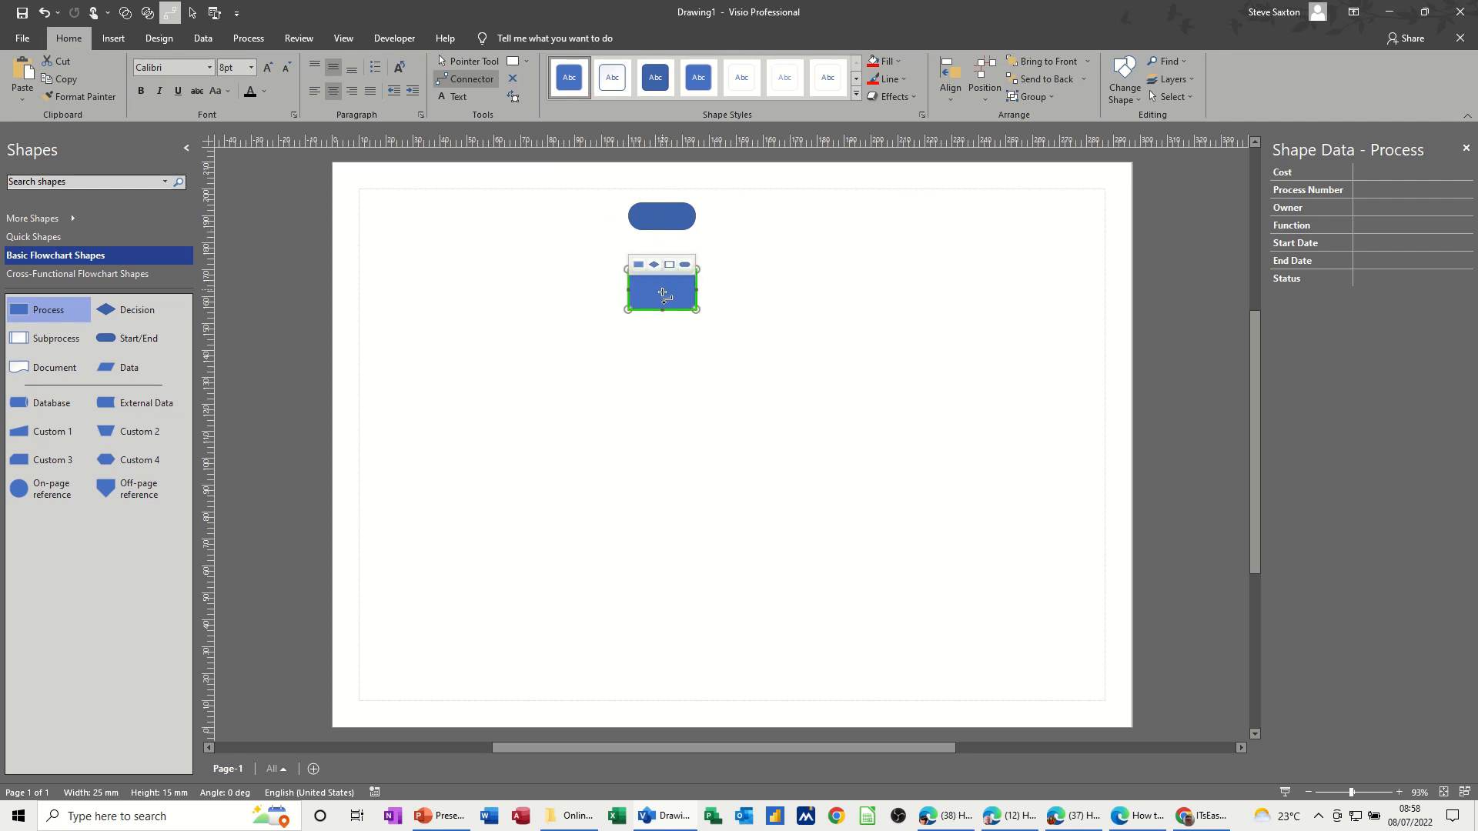
left_click(73, 315)
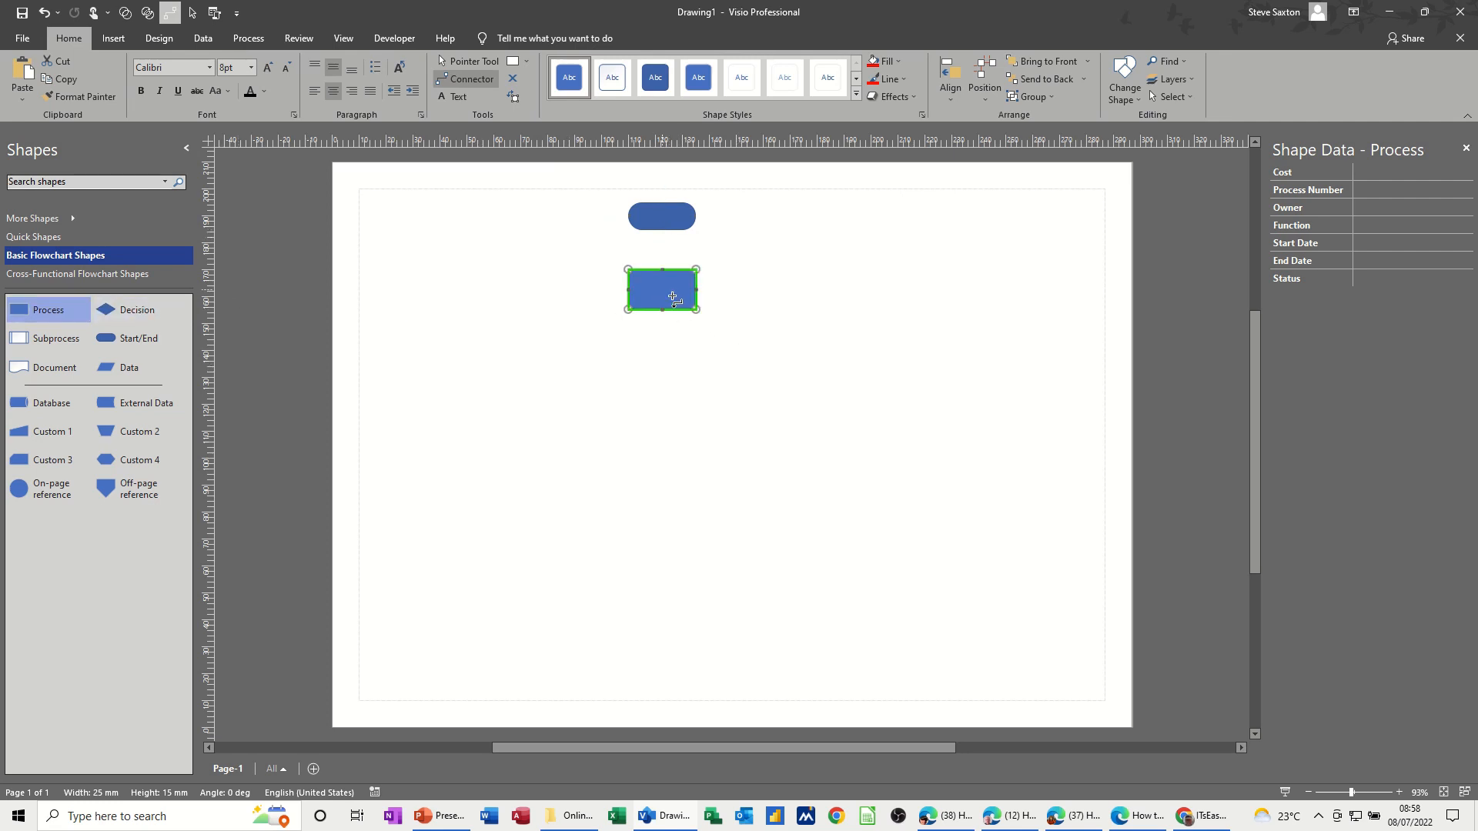
key("Delete")
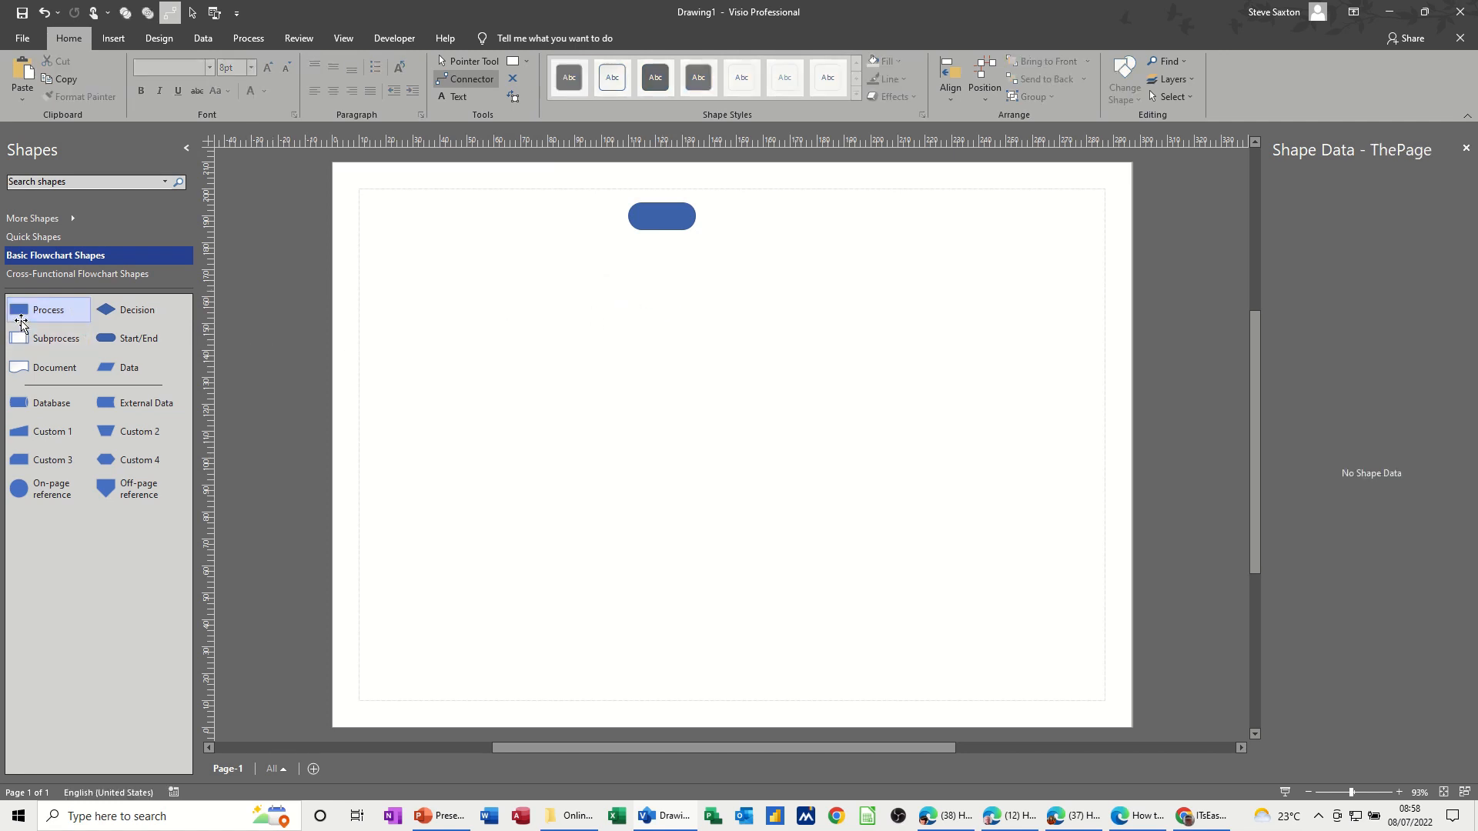
left_click(666, 216)
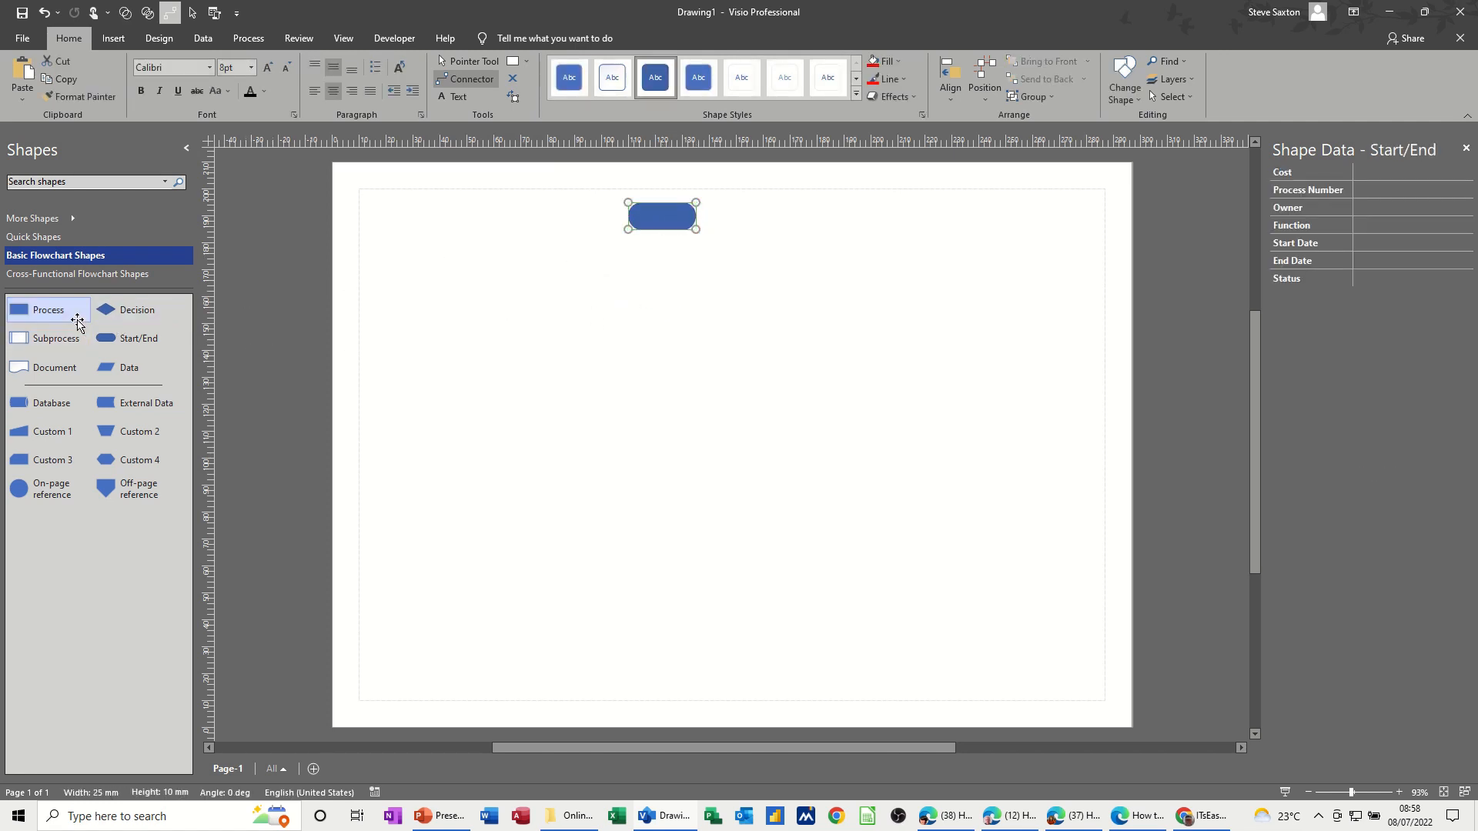
left_click_drag(60, 316, 663, 290)
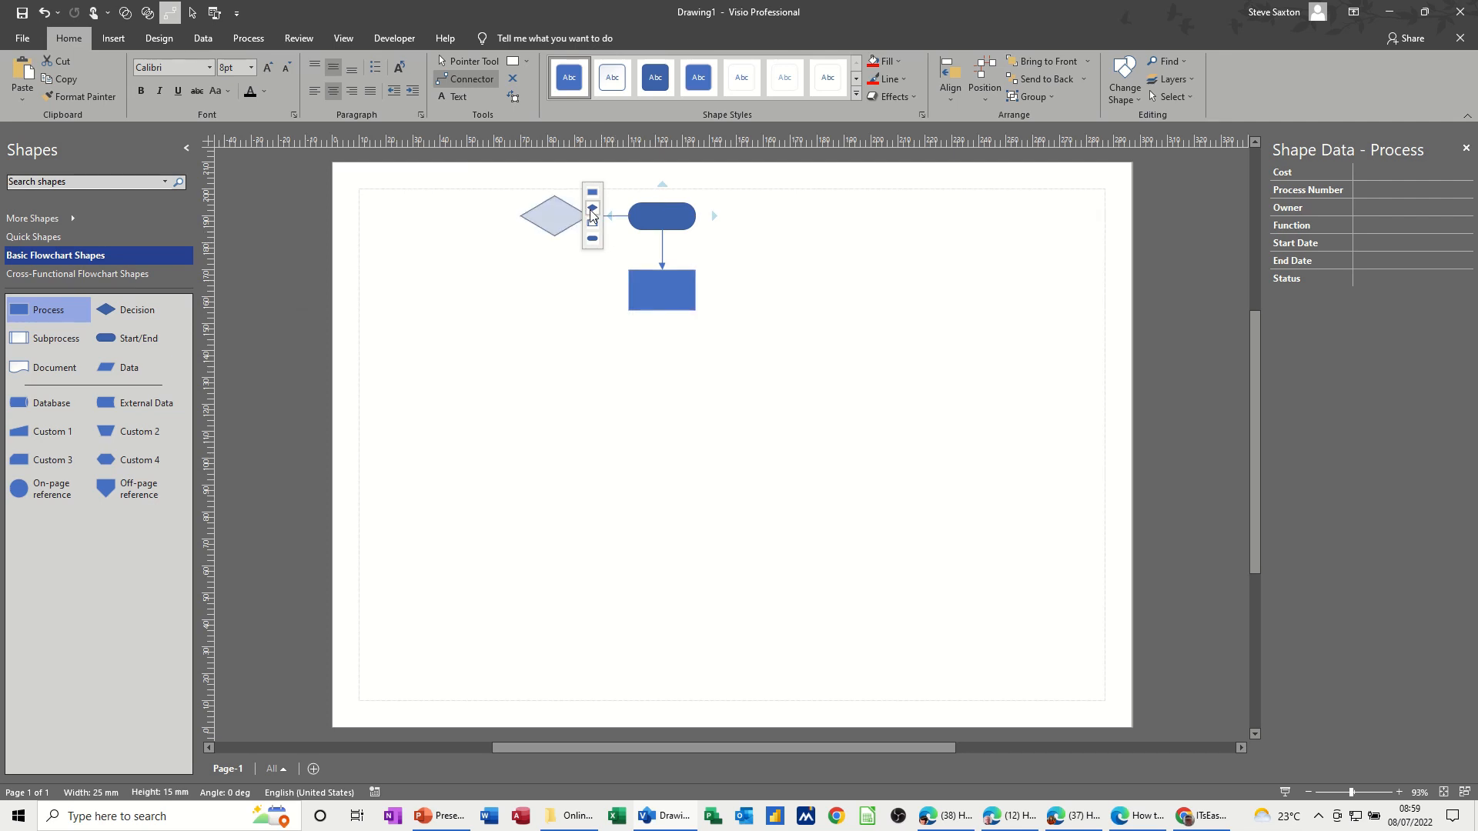
- Add a connected Decision shape below the Process shape and a connected Process shape to the right of the decision
mouse_move(611, 296)
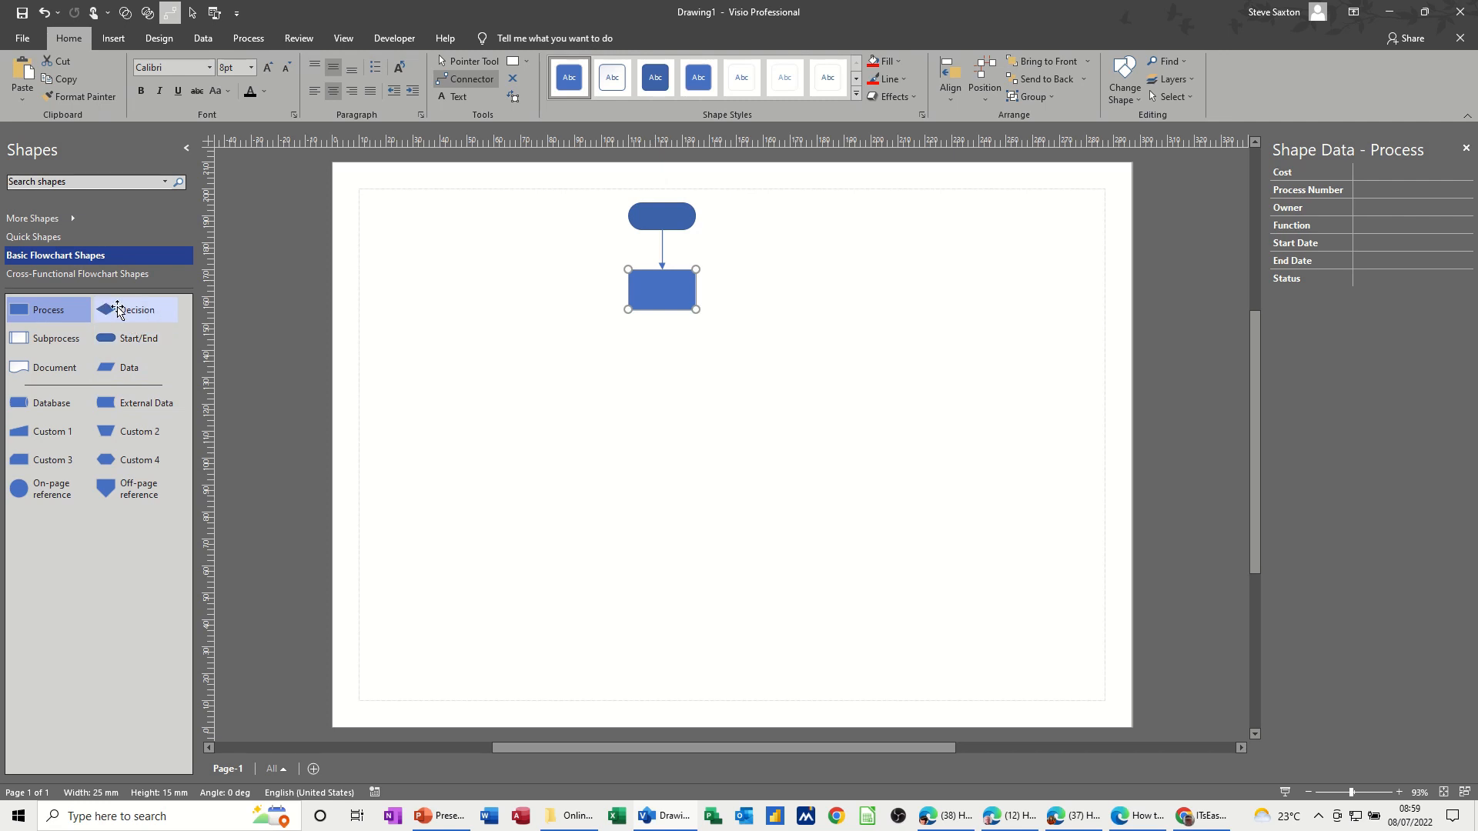
mouse_move(662, 350)
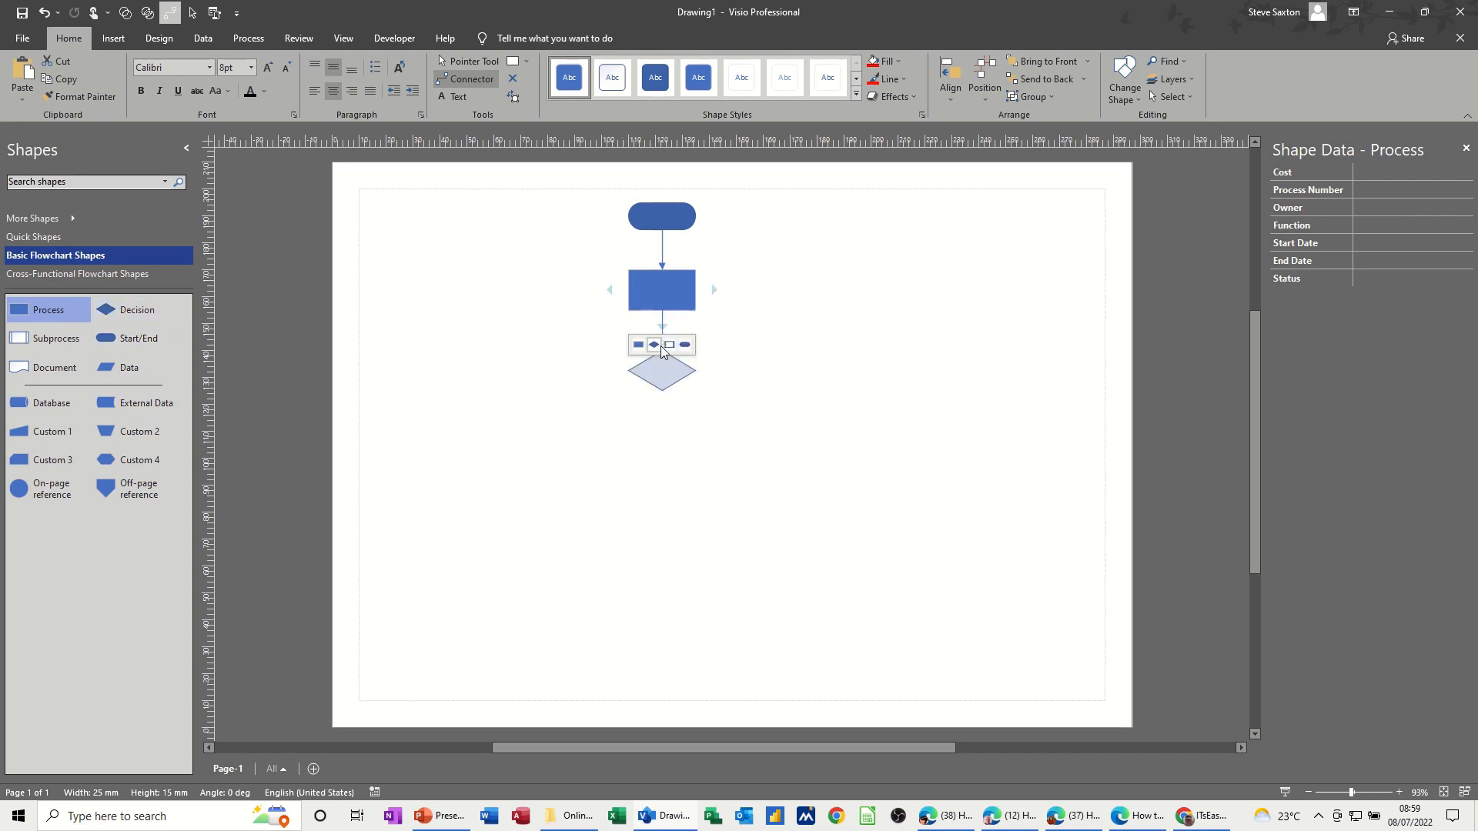
left_click(658, 350)
mouse_move(714, 370)
left_click(731, 348)
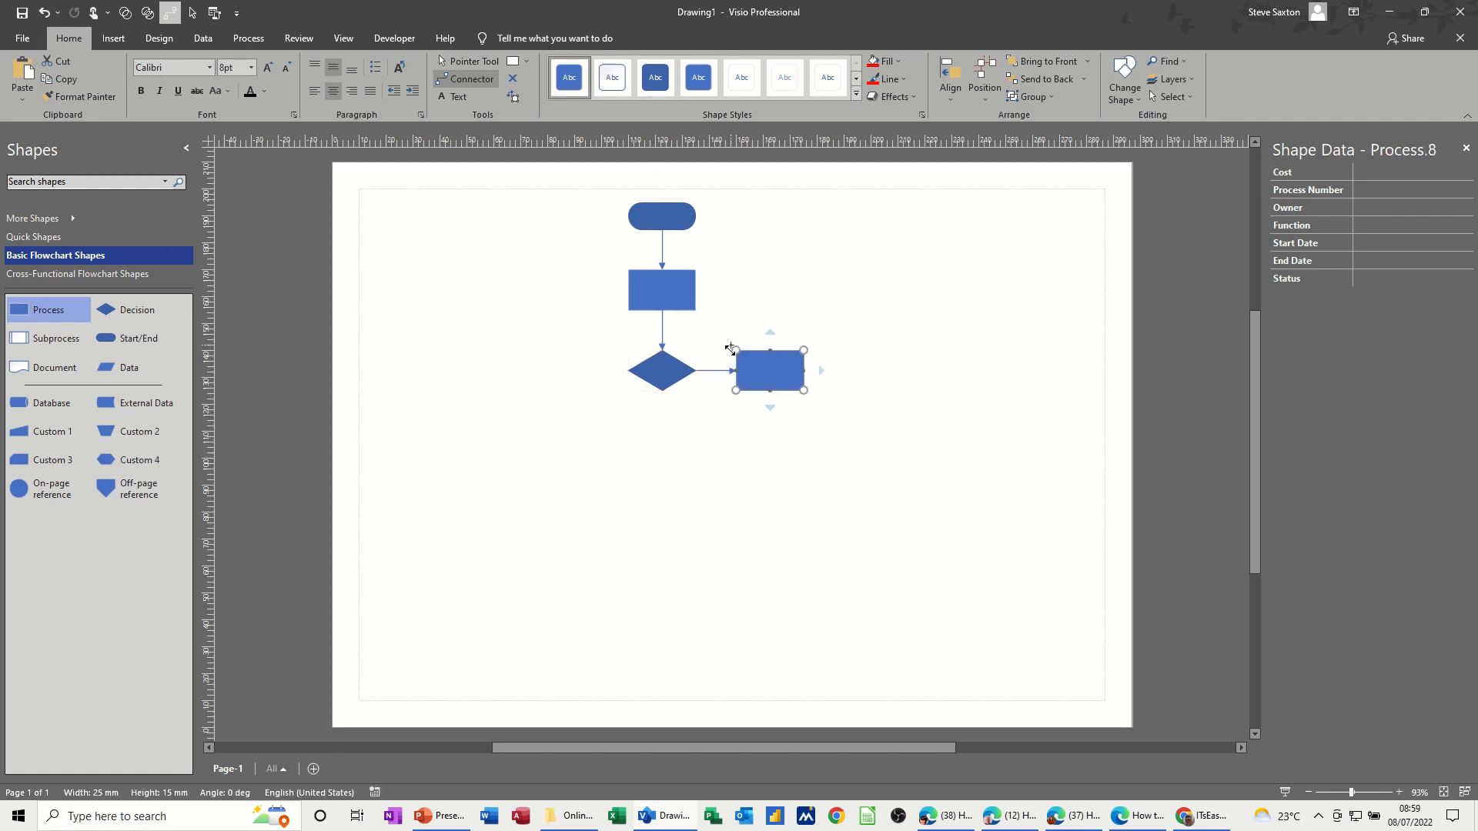
- Extend the flow below the decision with two connected Process shapes ending in a Start/End shape
mouse_move(661, 411)
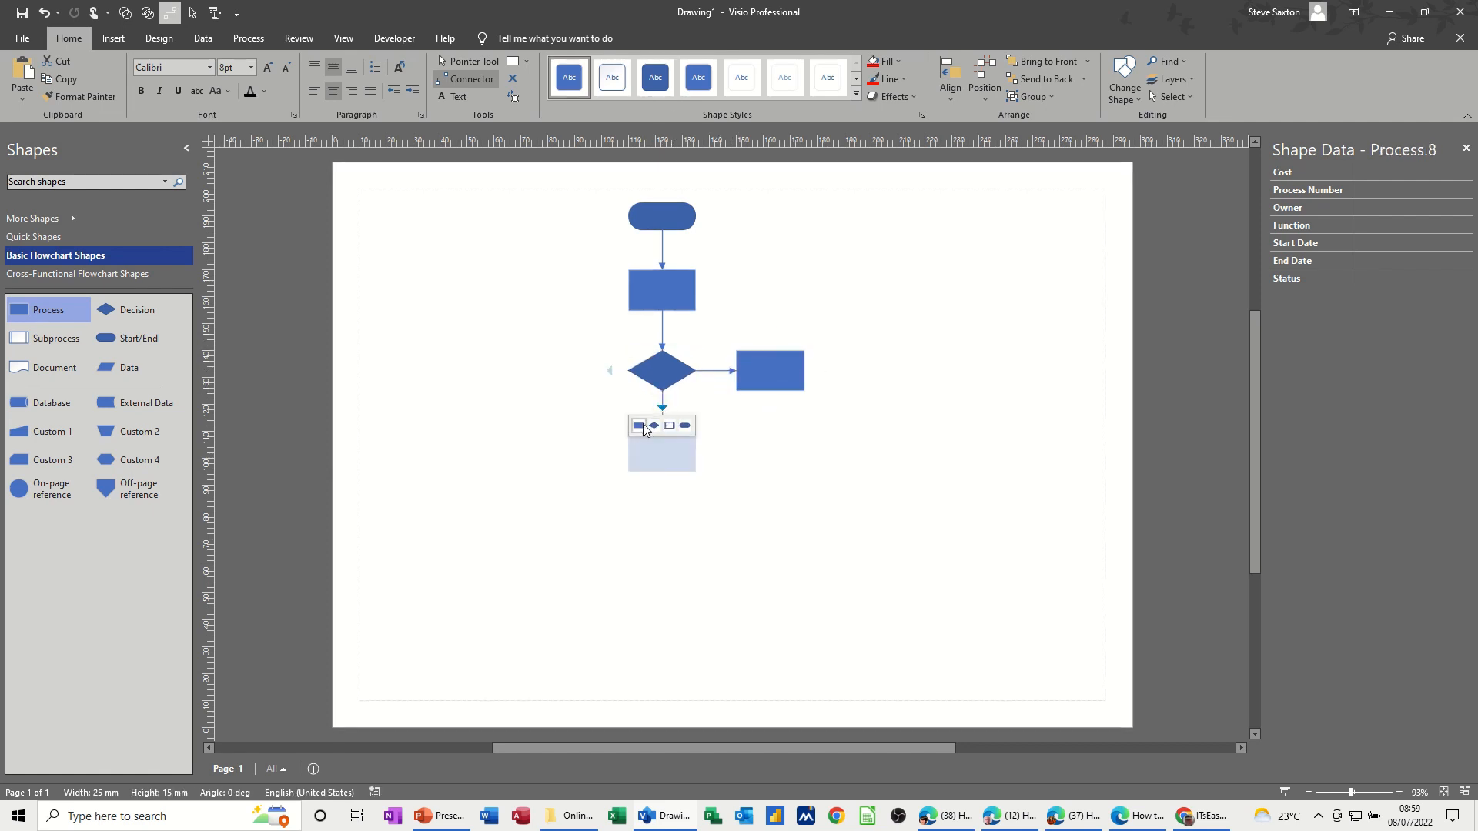
left_click(643, 429)
mouse_move(662, 490)
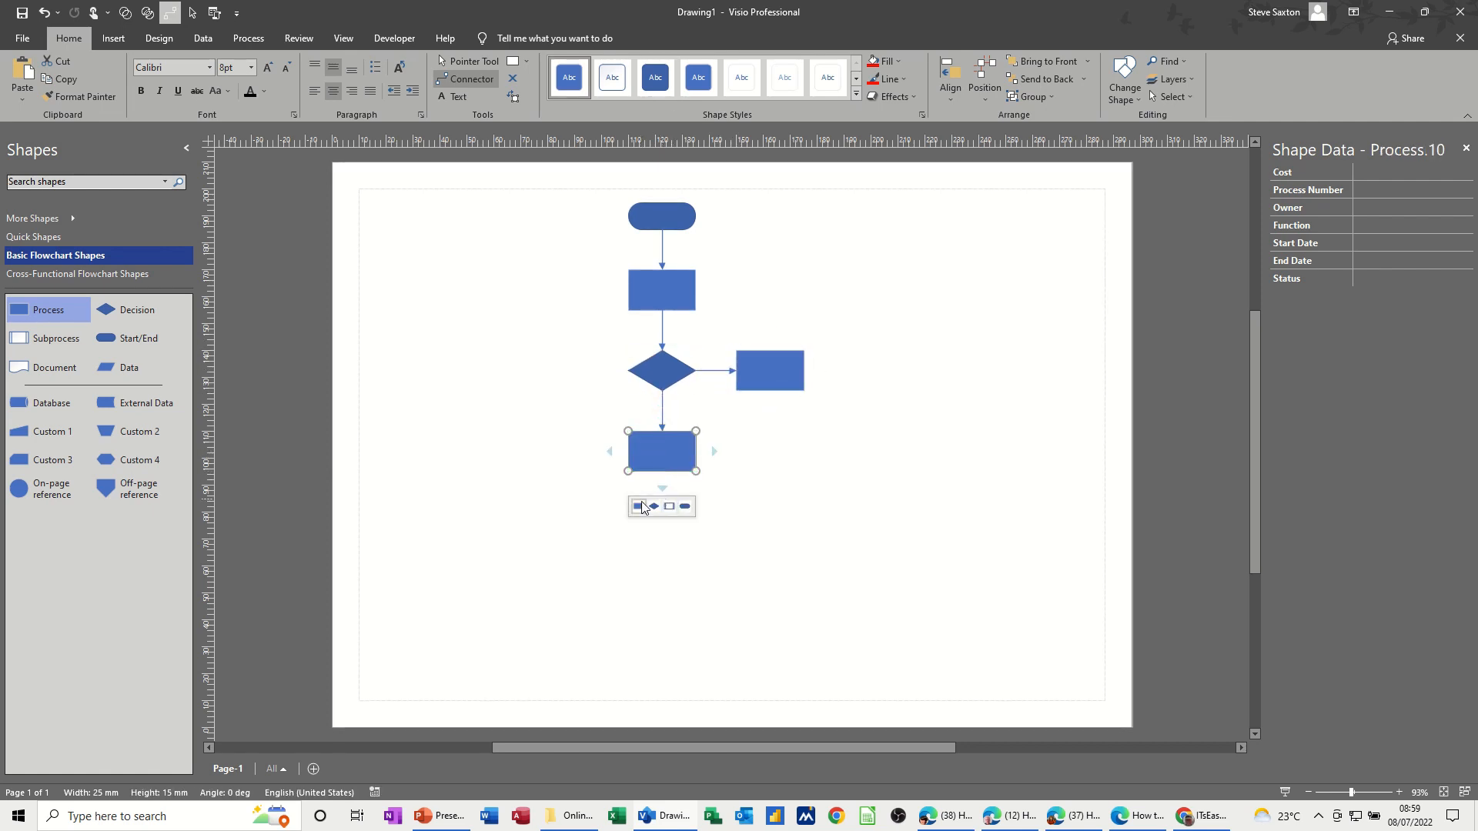
left_click(639, 506)
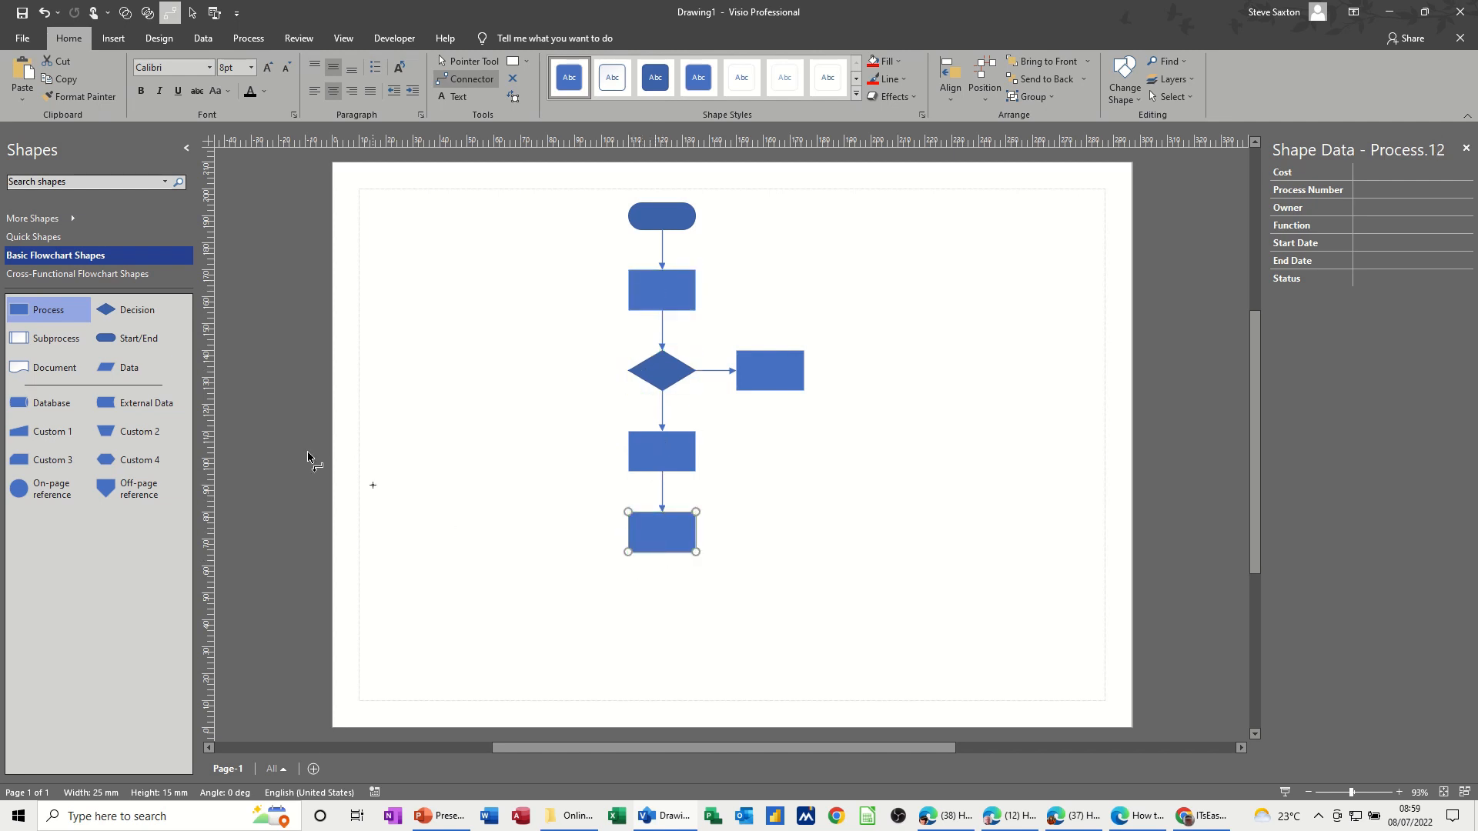
mouse_move(663, 583)
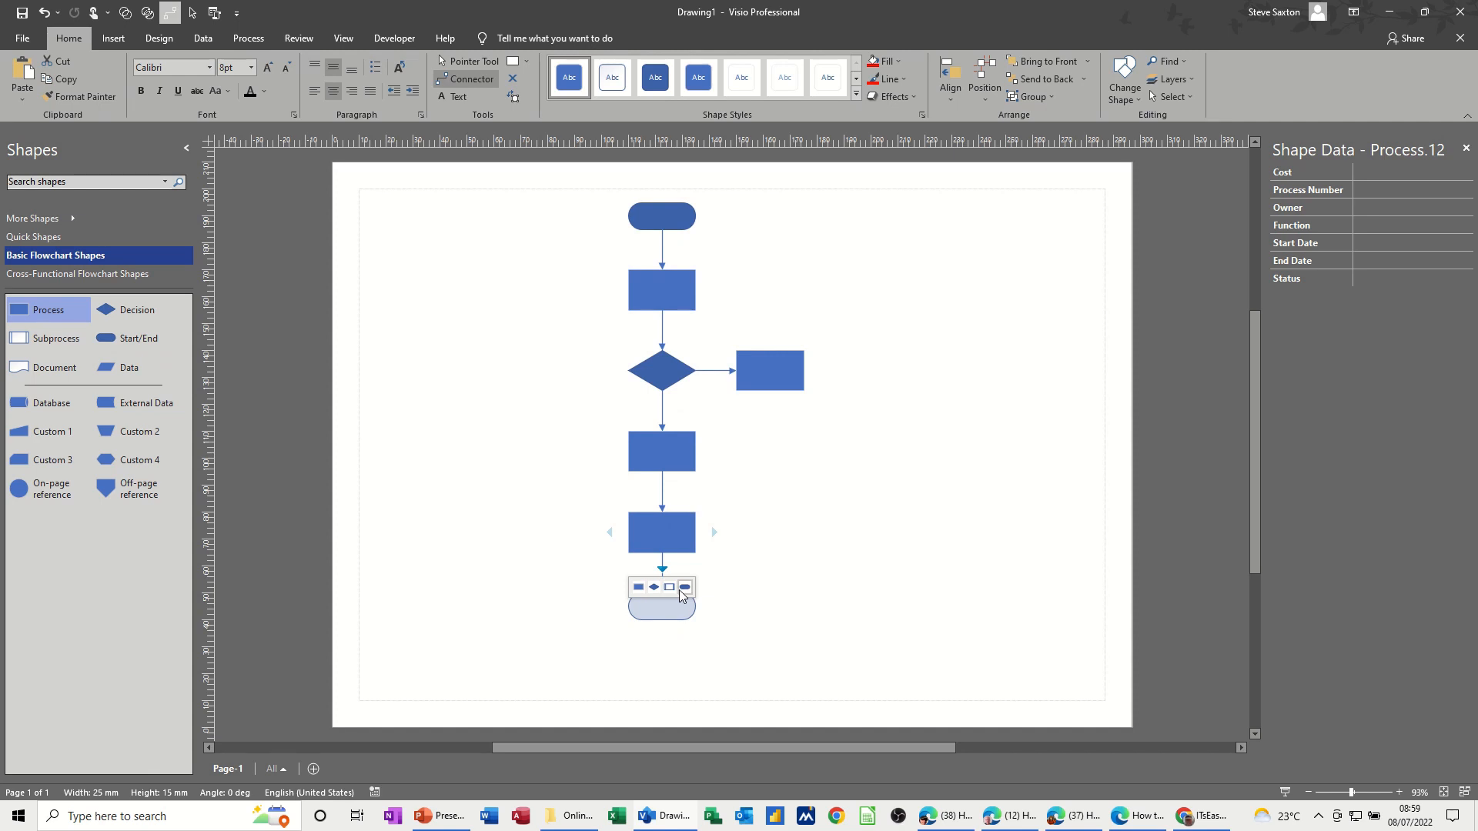
left_click(684, 588)
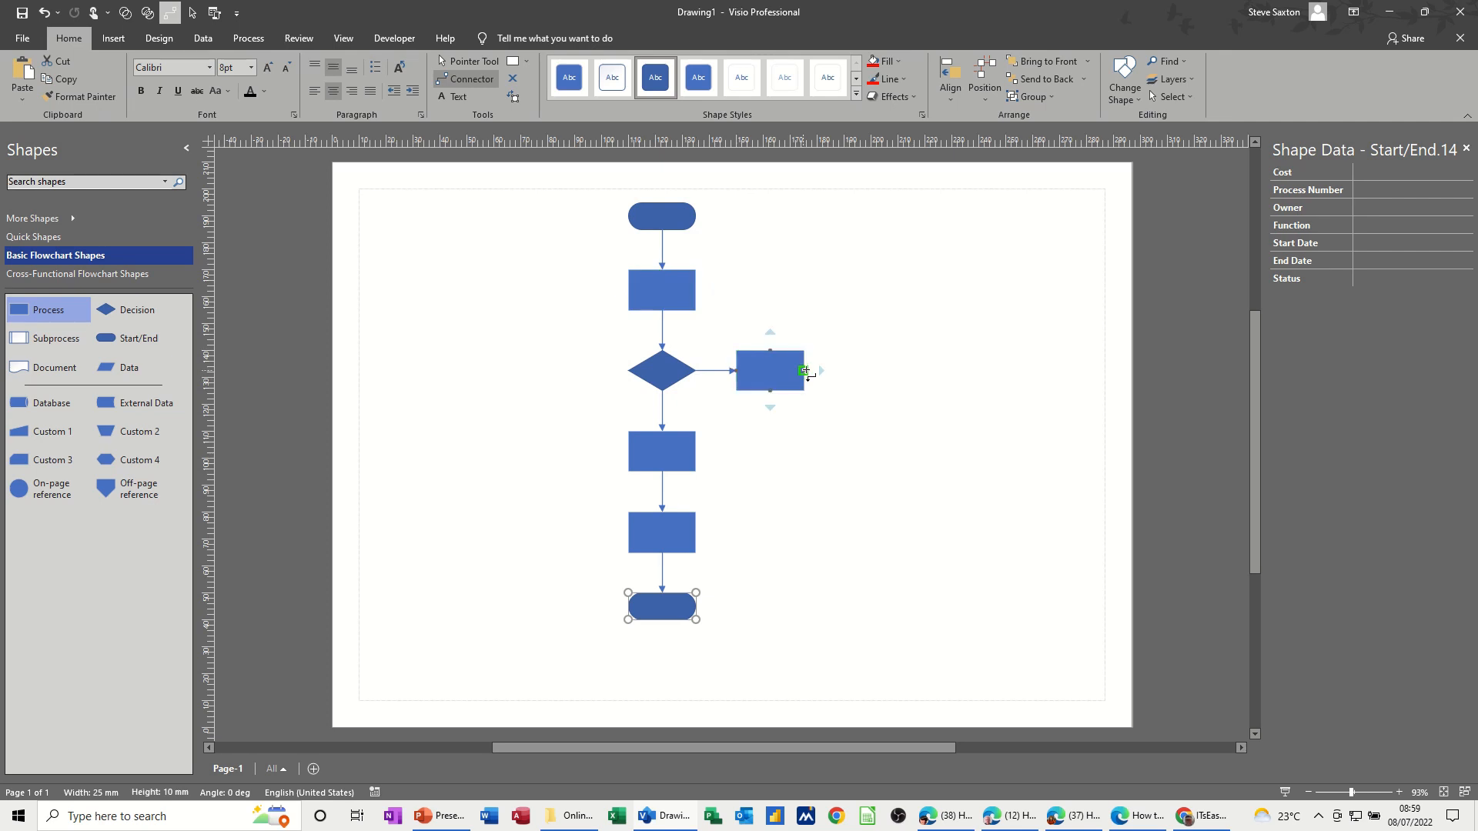
- Connect the right side of the side Process shape back to the right side of the first Process shape
left_click_drag(804, 371, 839, 323)
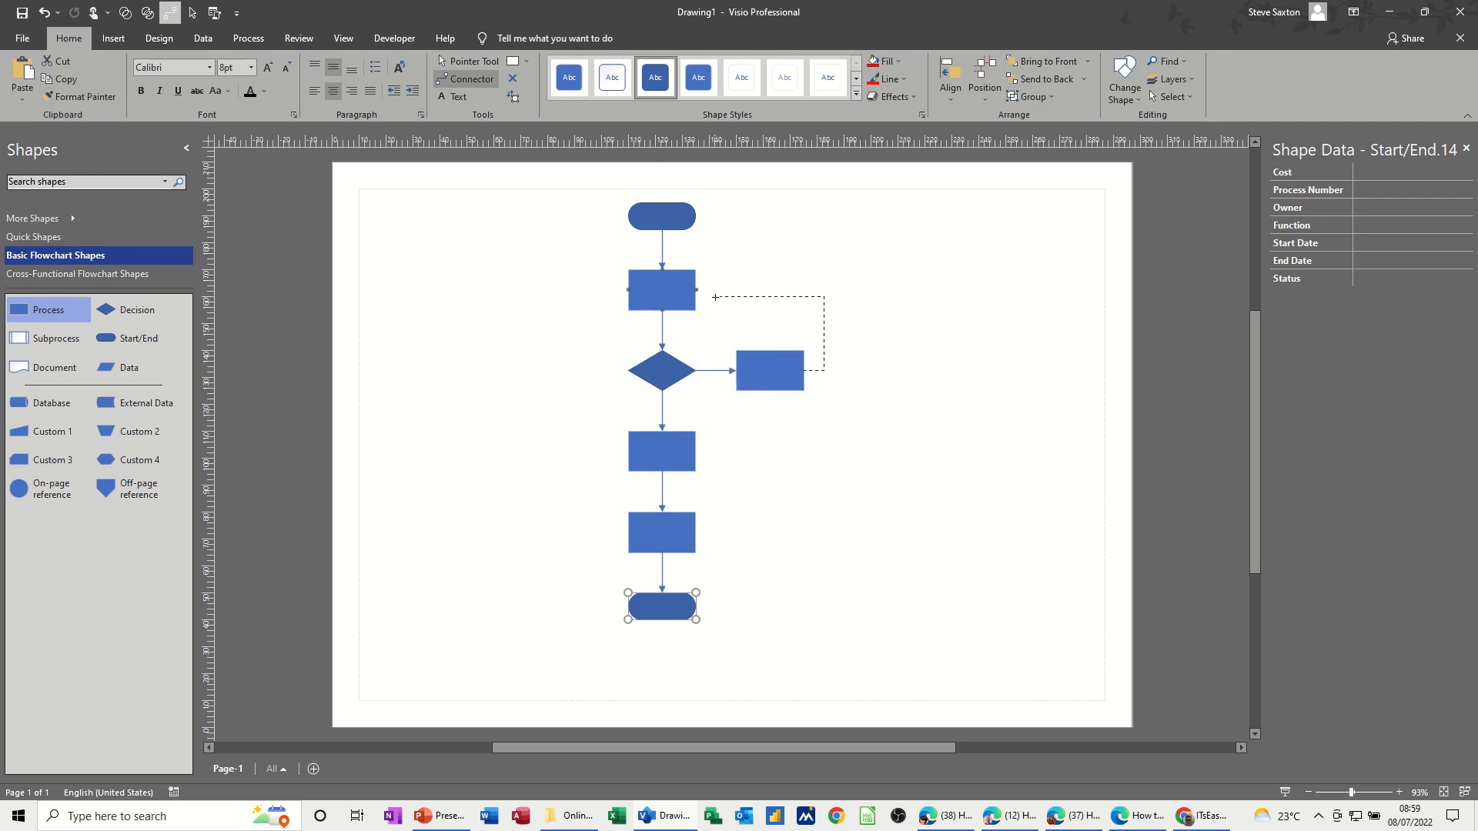
left_click_drag(702, 291, 696, 290)
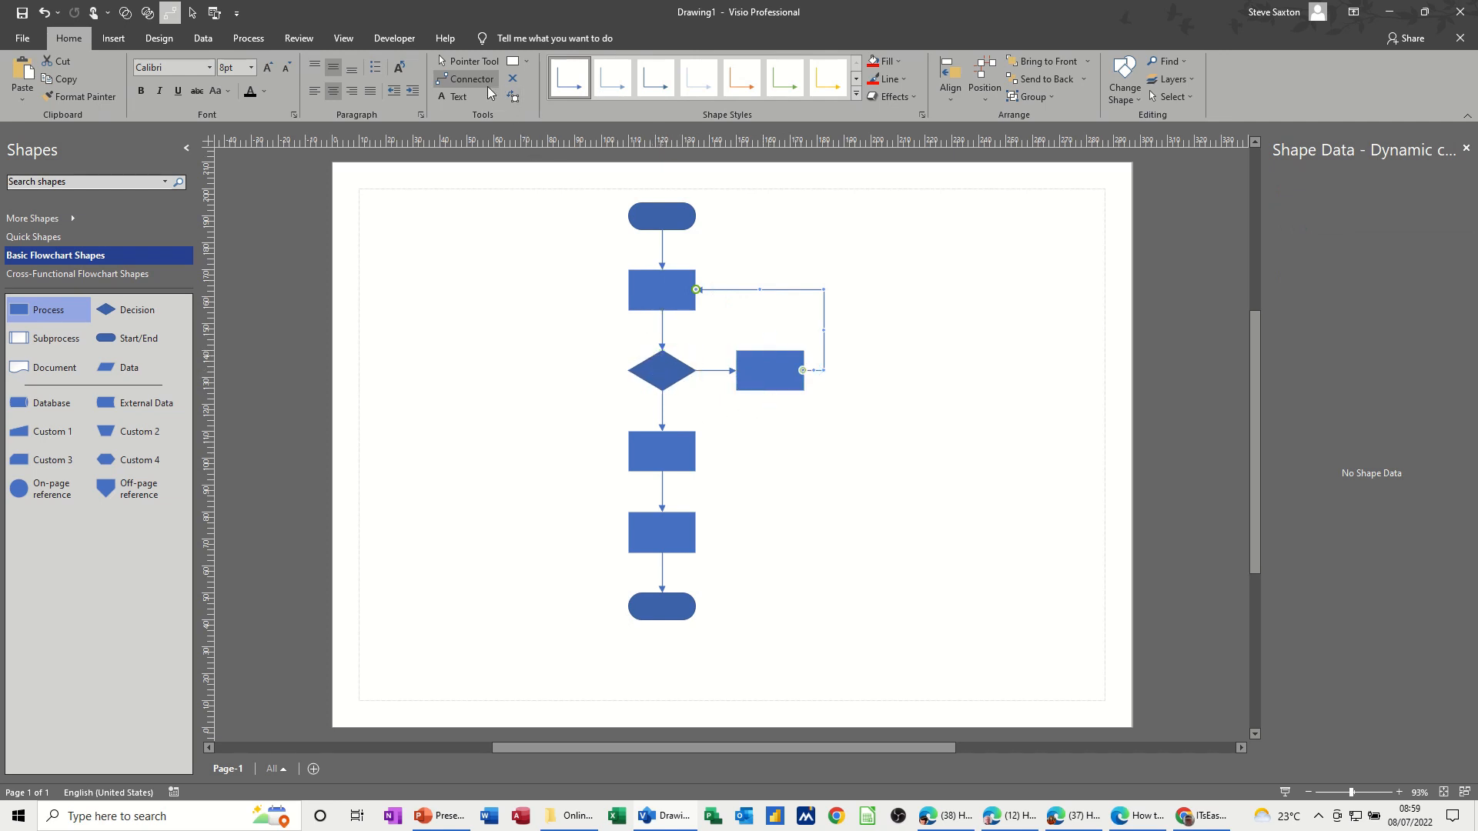
left_click(468, 61)
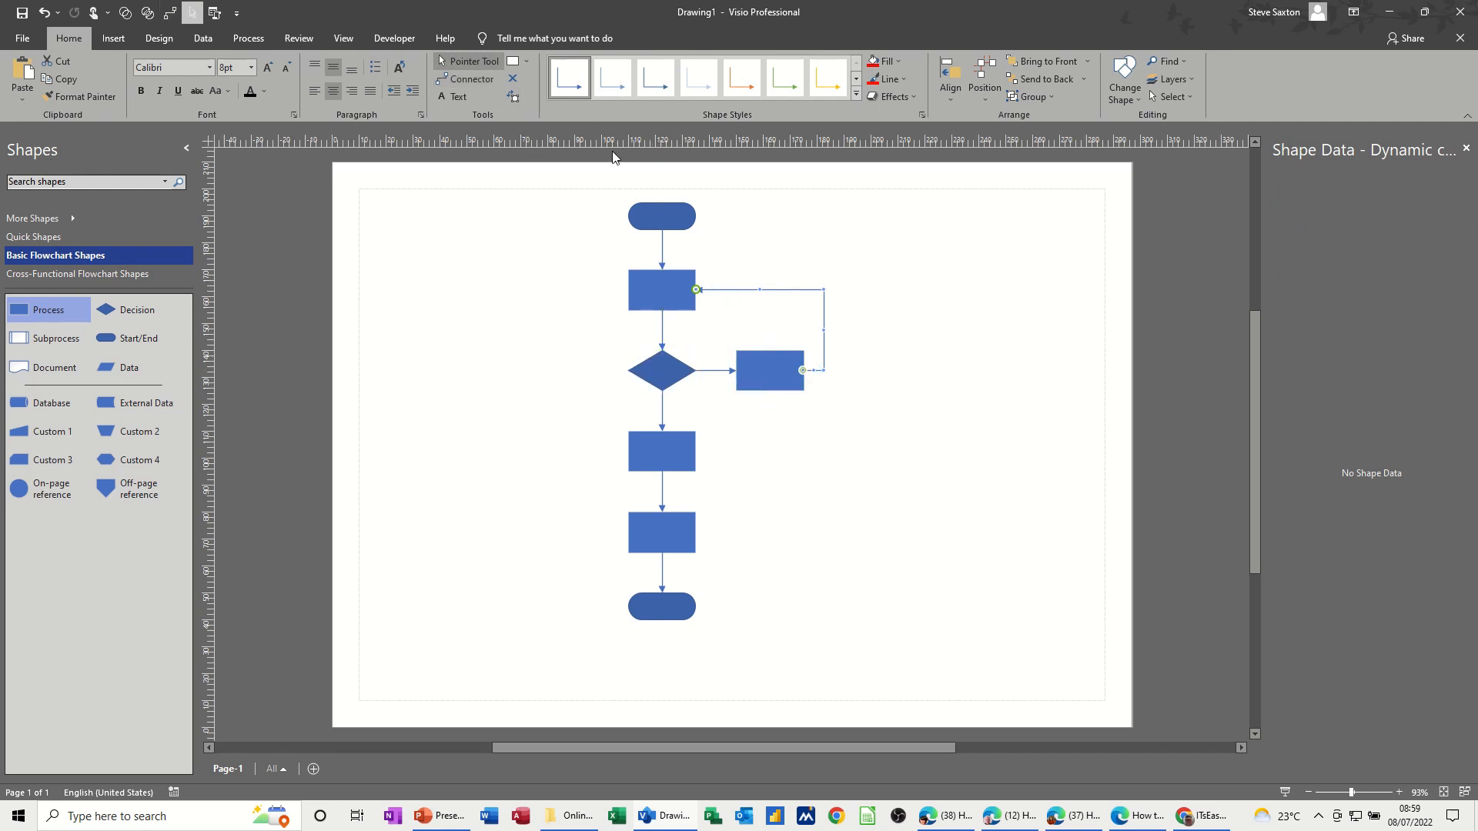
- Label the upper Start/End shape "Induction", the first process "Admin" and the decision "Paperwork"
left_click(650, 217)
type("Induct")
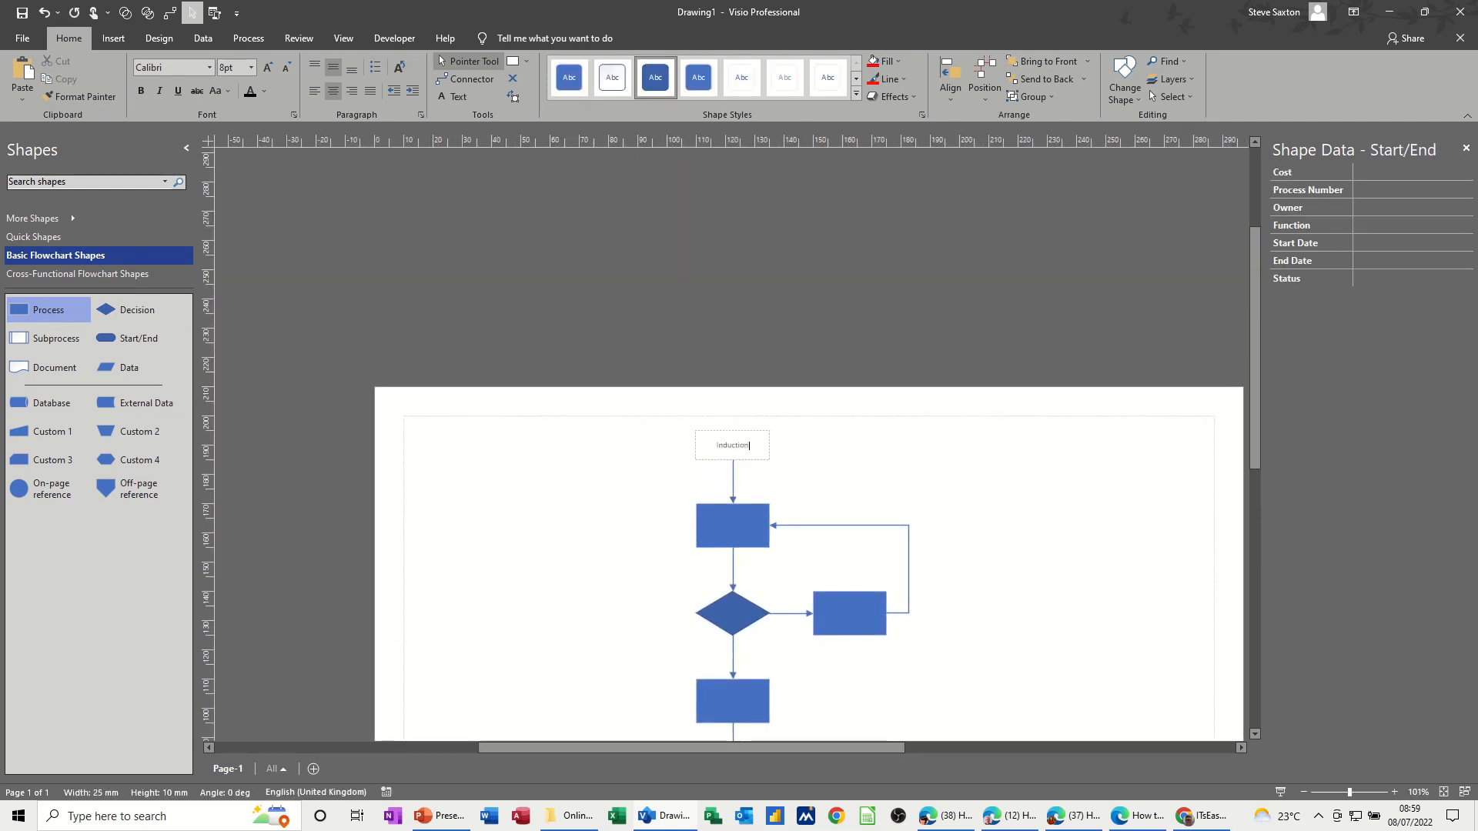
type("ion")
left_click(733, 526)
type("Admin")
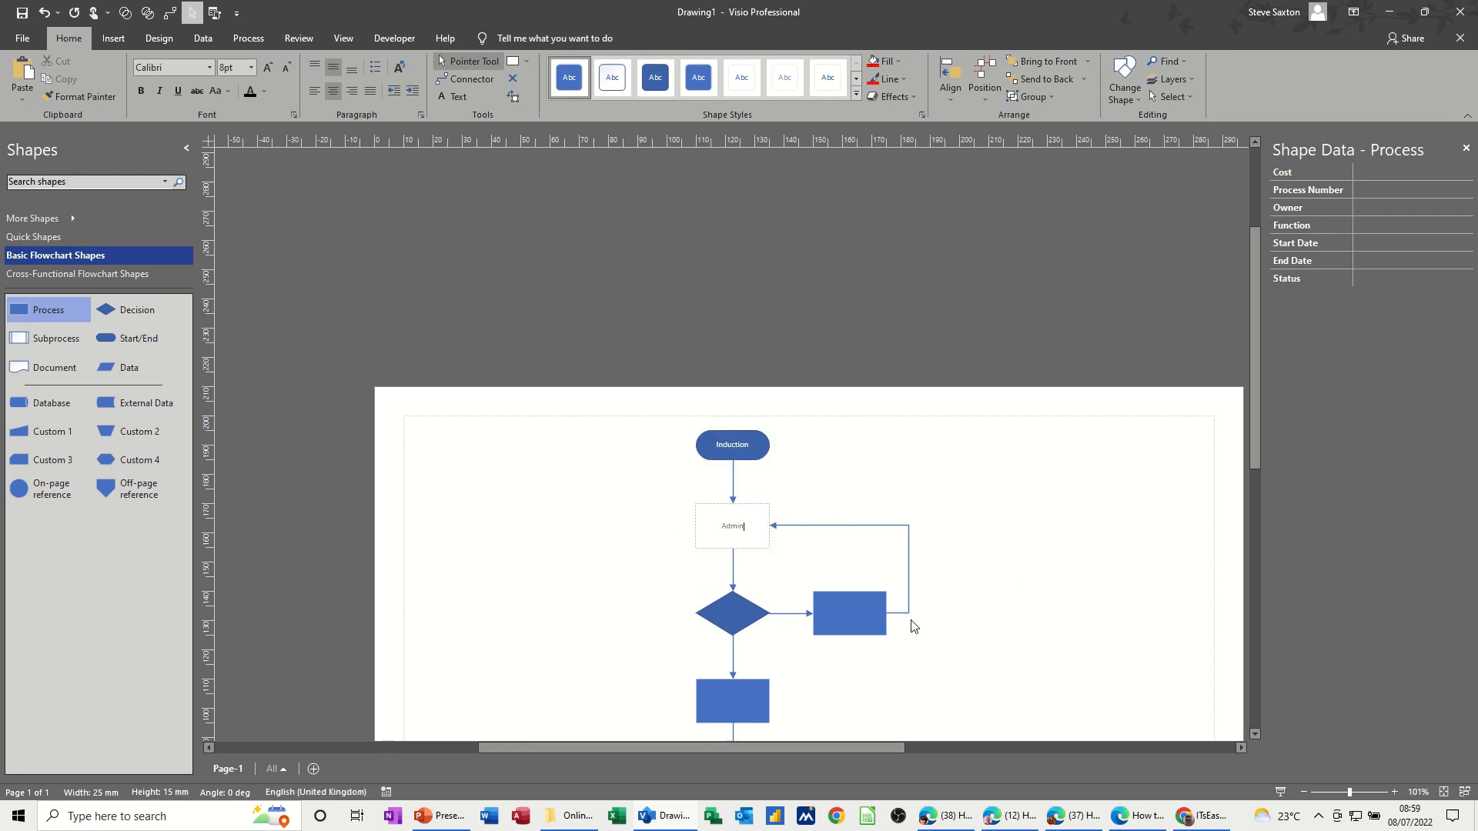
left_click(726, 617)
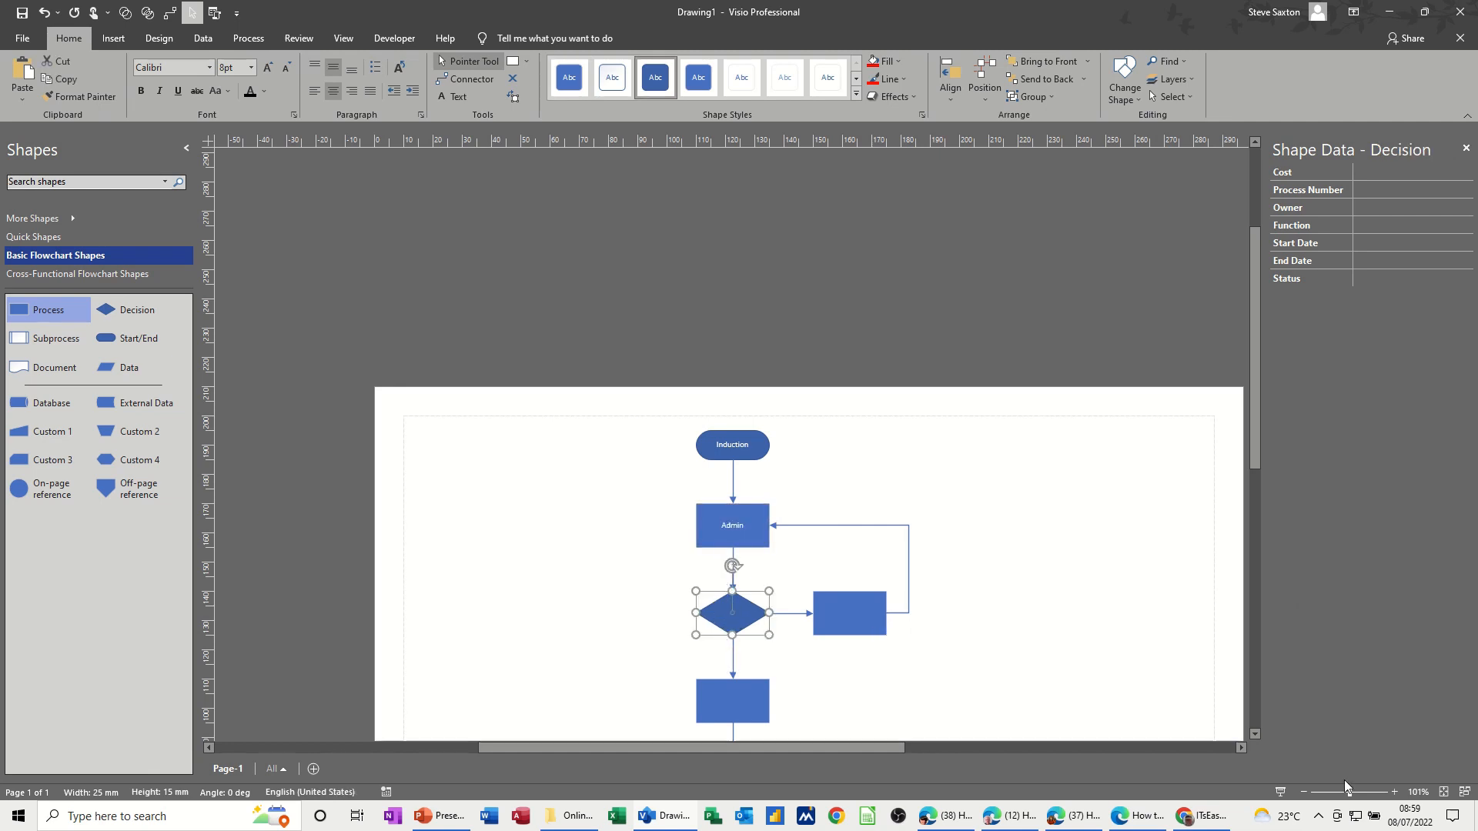
type("Paperwork")
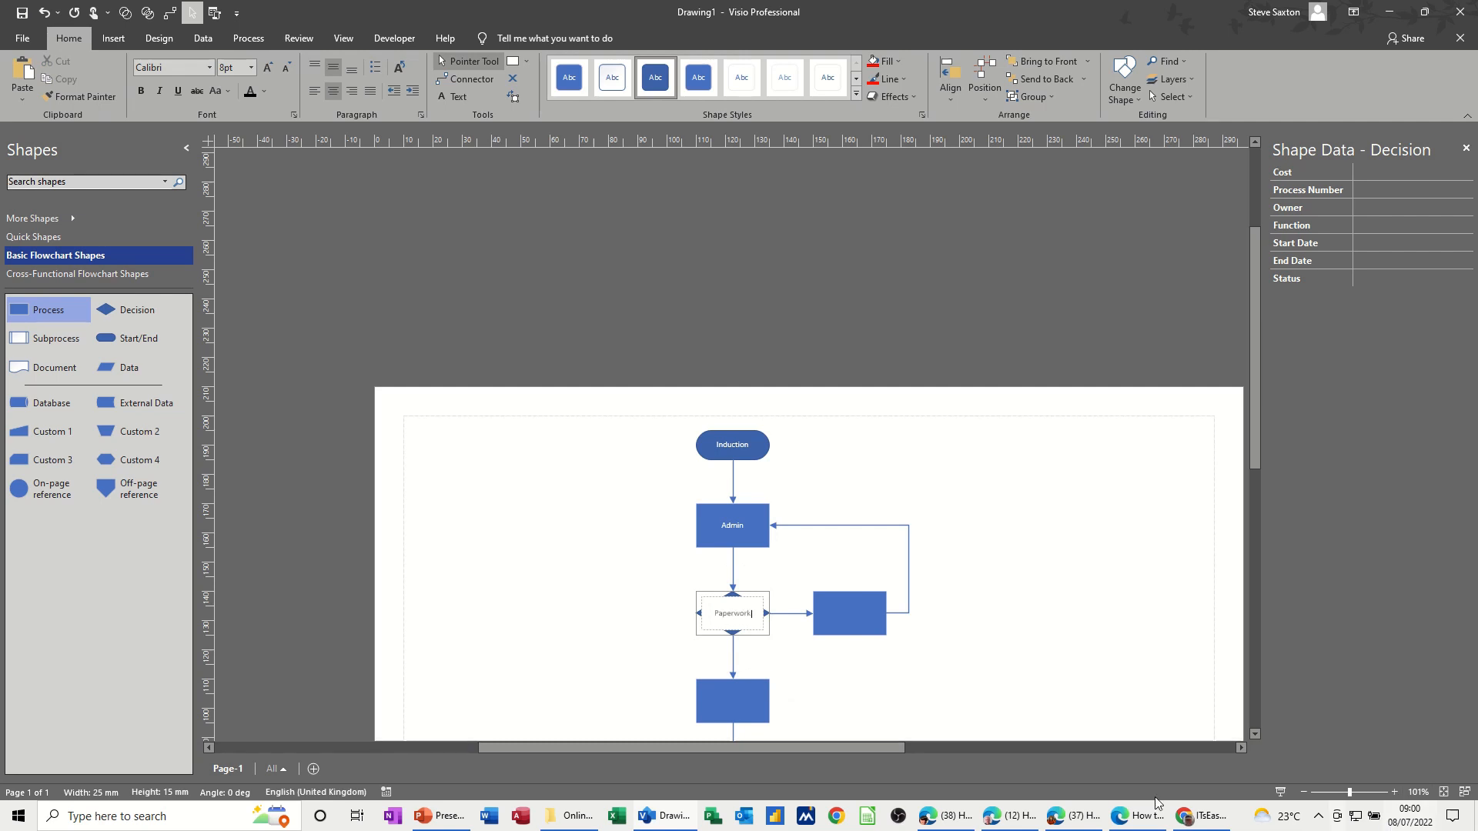
- Label the decision's downward connector "Yes" and its connector to the side process "No"
scroll(316, 468, "down", 3)
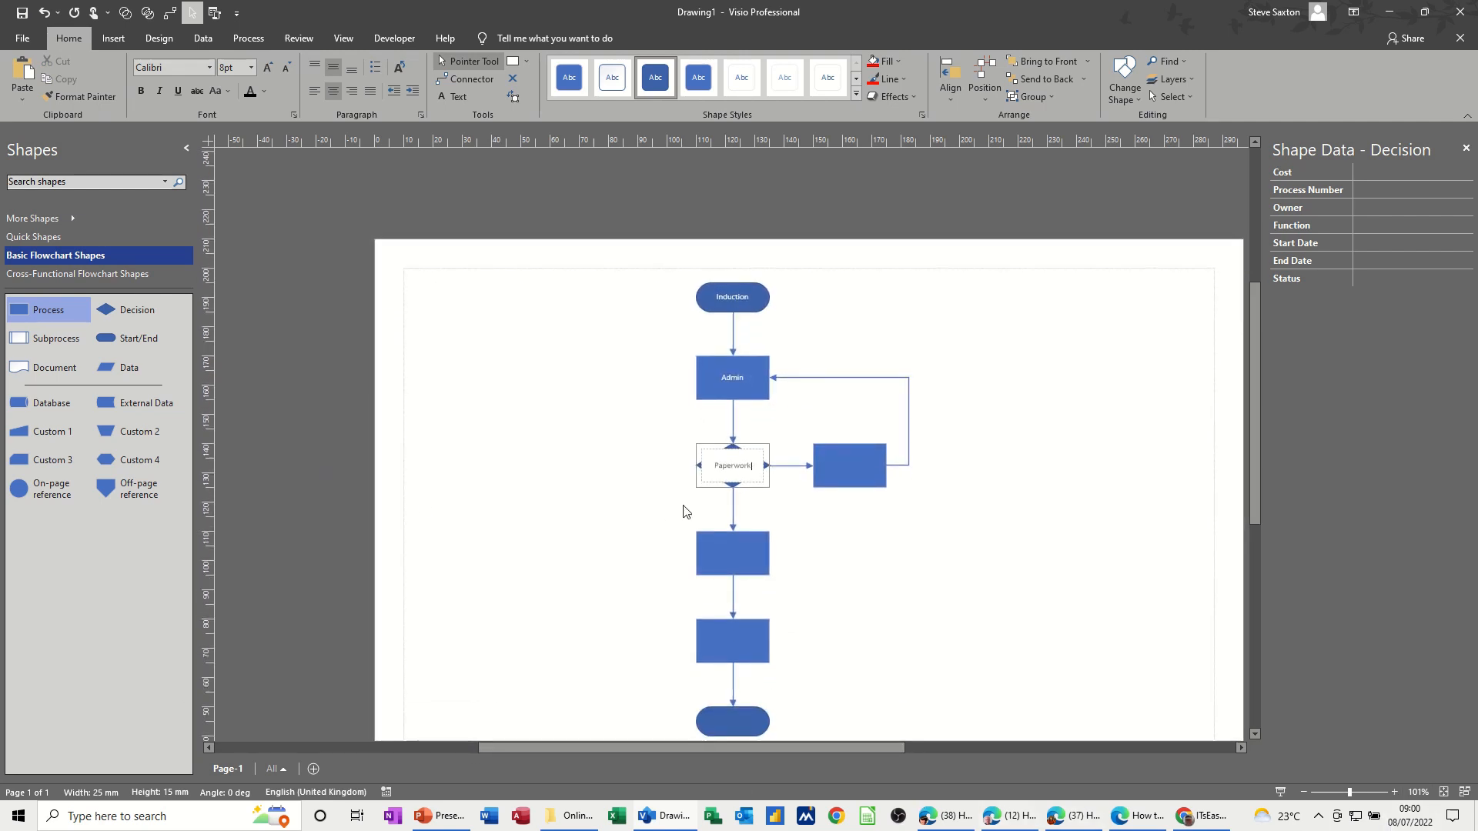
double_click(728, 508)
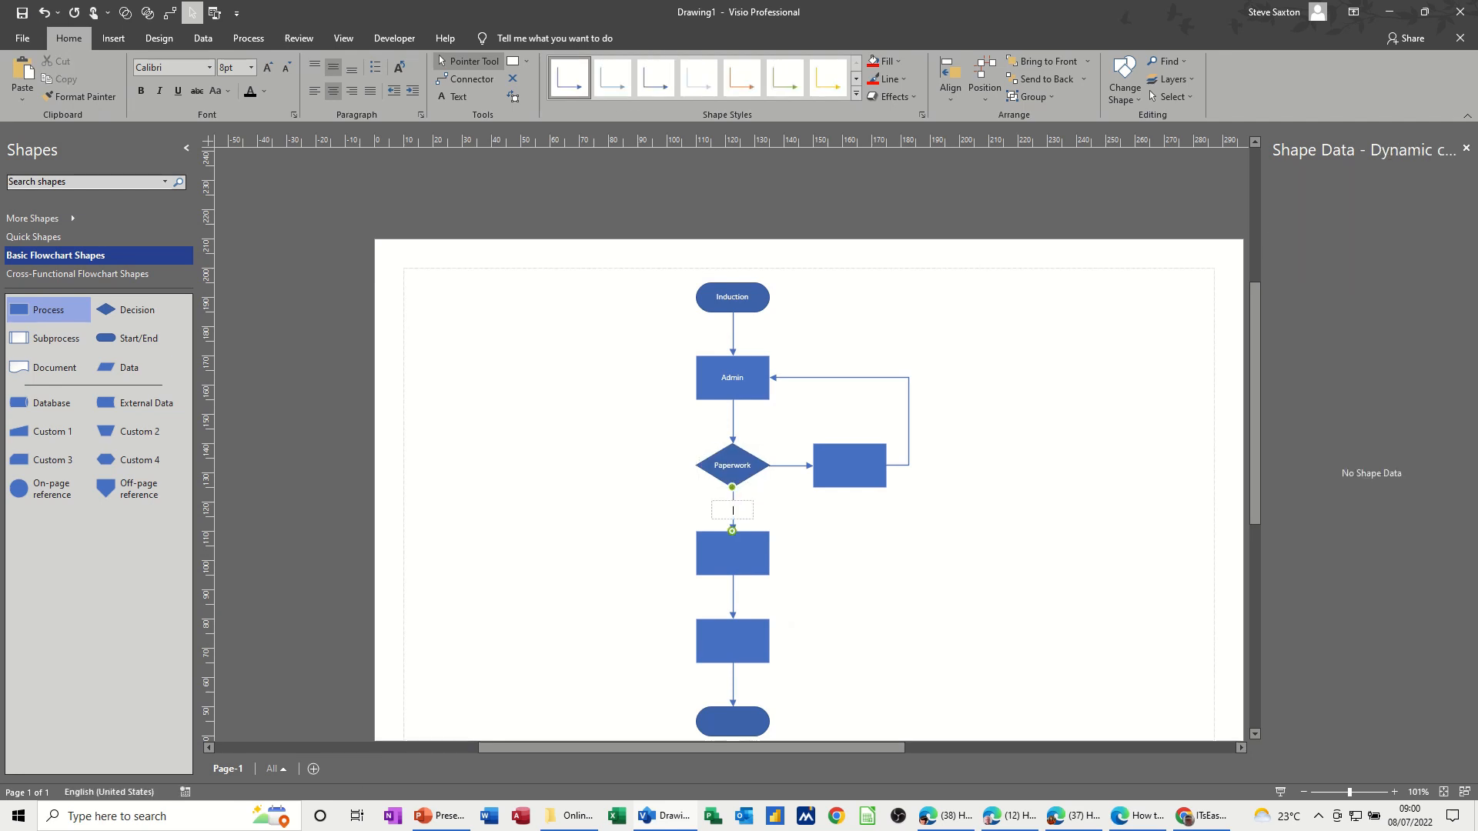
type("Yes")
double_click(788, 466)
type("No")
- Label the Process shape to the right of the Paperwork decision "Review"
left_click(852, 477)
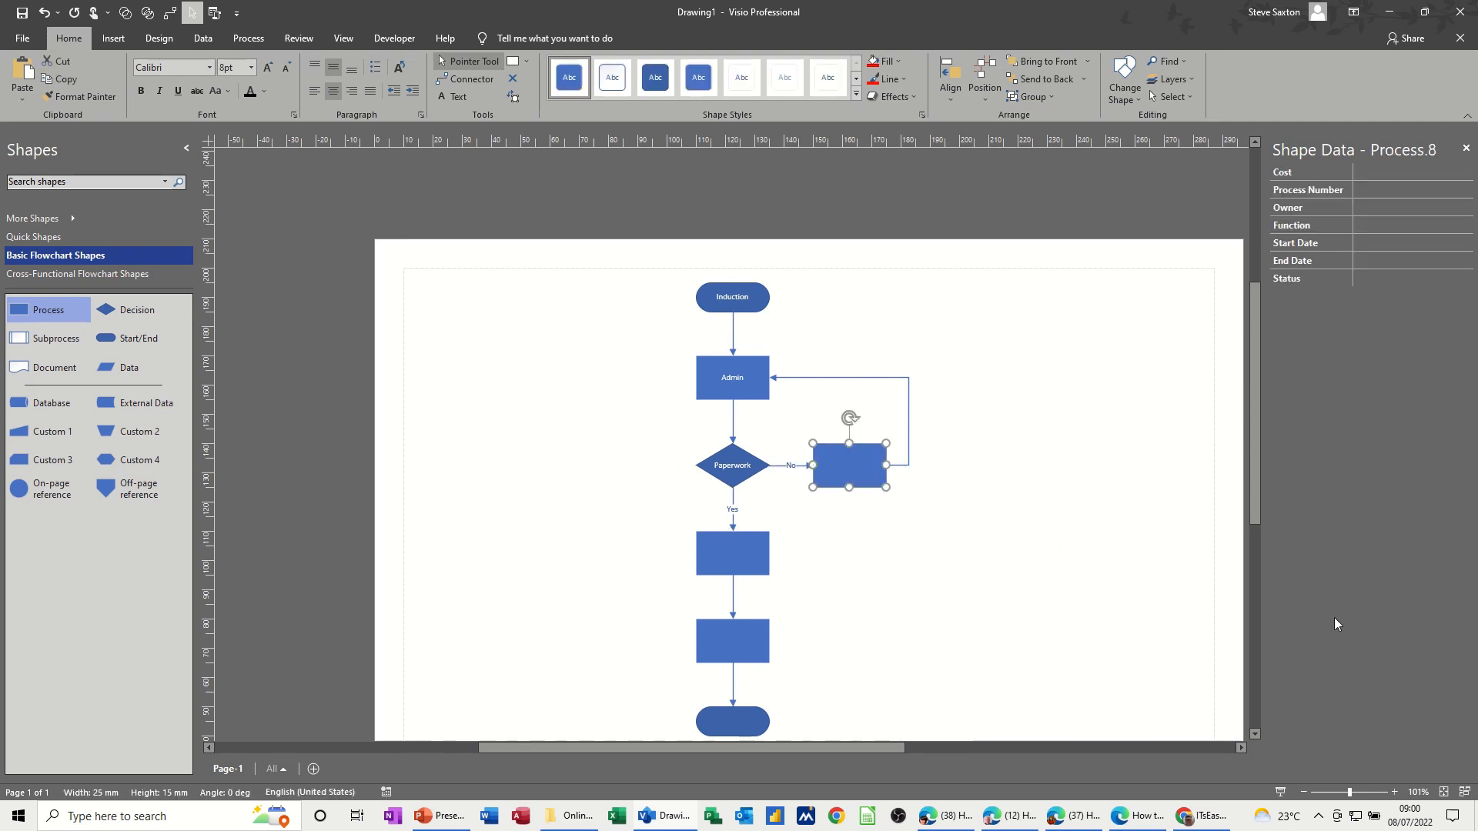
type("Review")
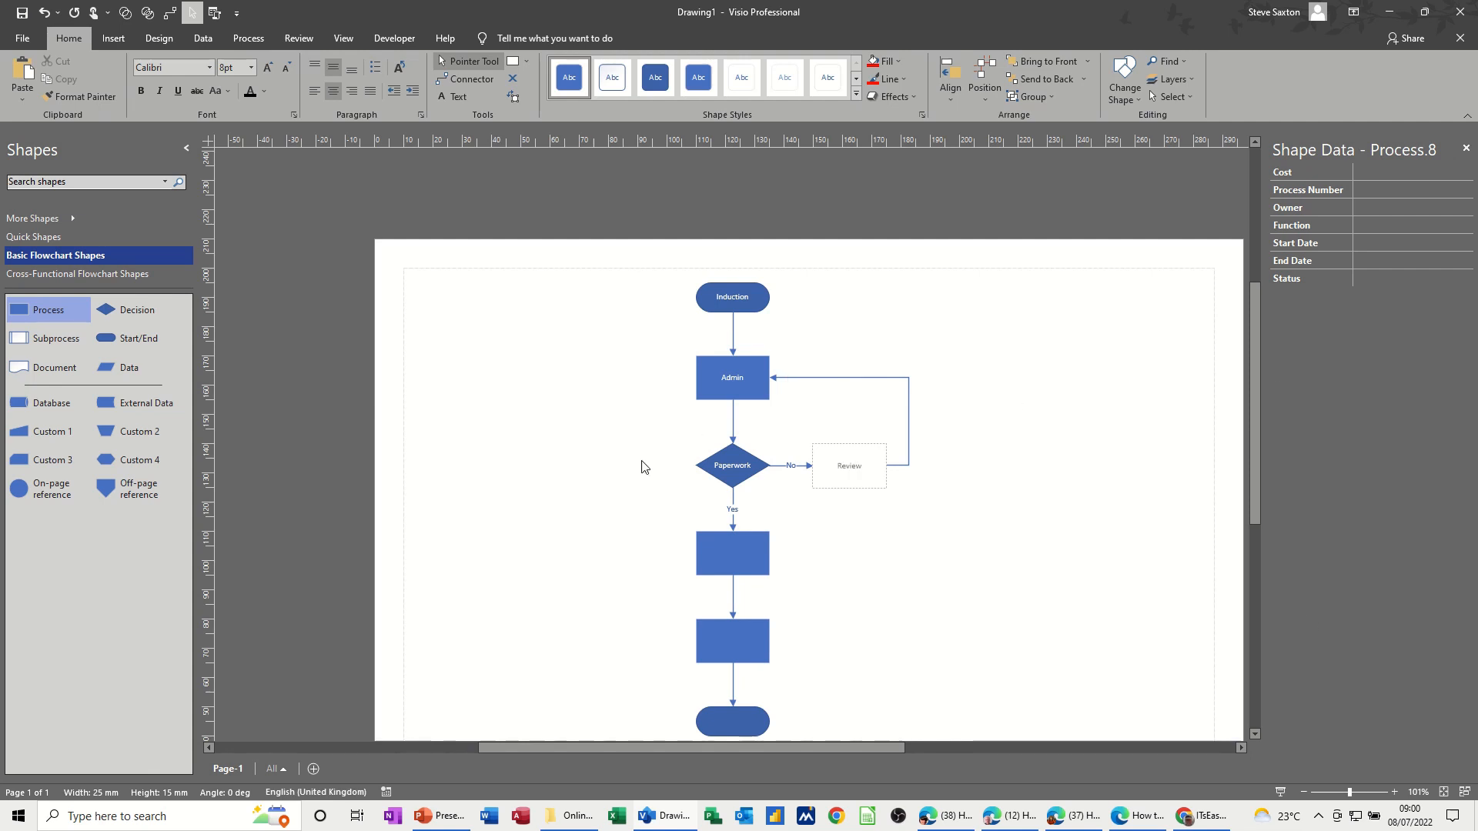
left_click(818, 567)
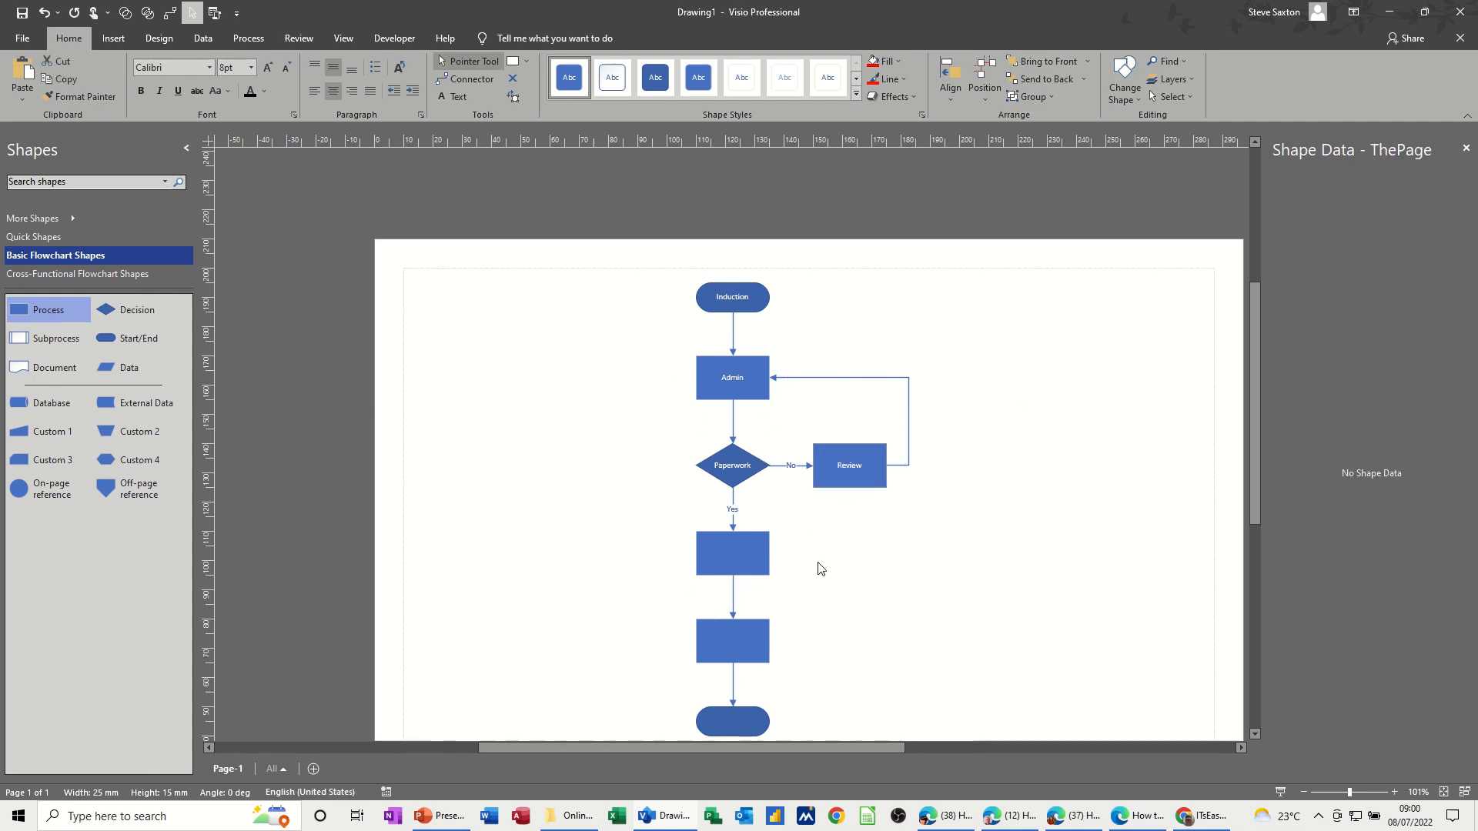
- Label the two lower Process shapes "Finance" and "Production", and the final Start/End shape "Start"
double_click(732, 555)
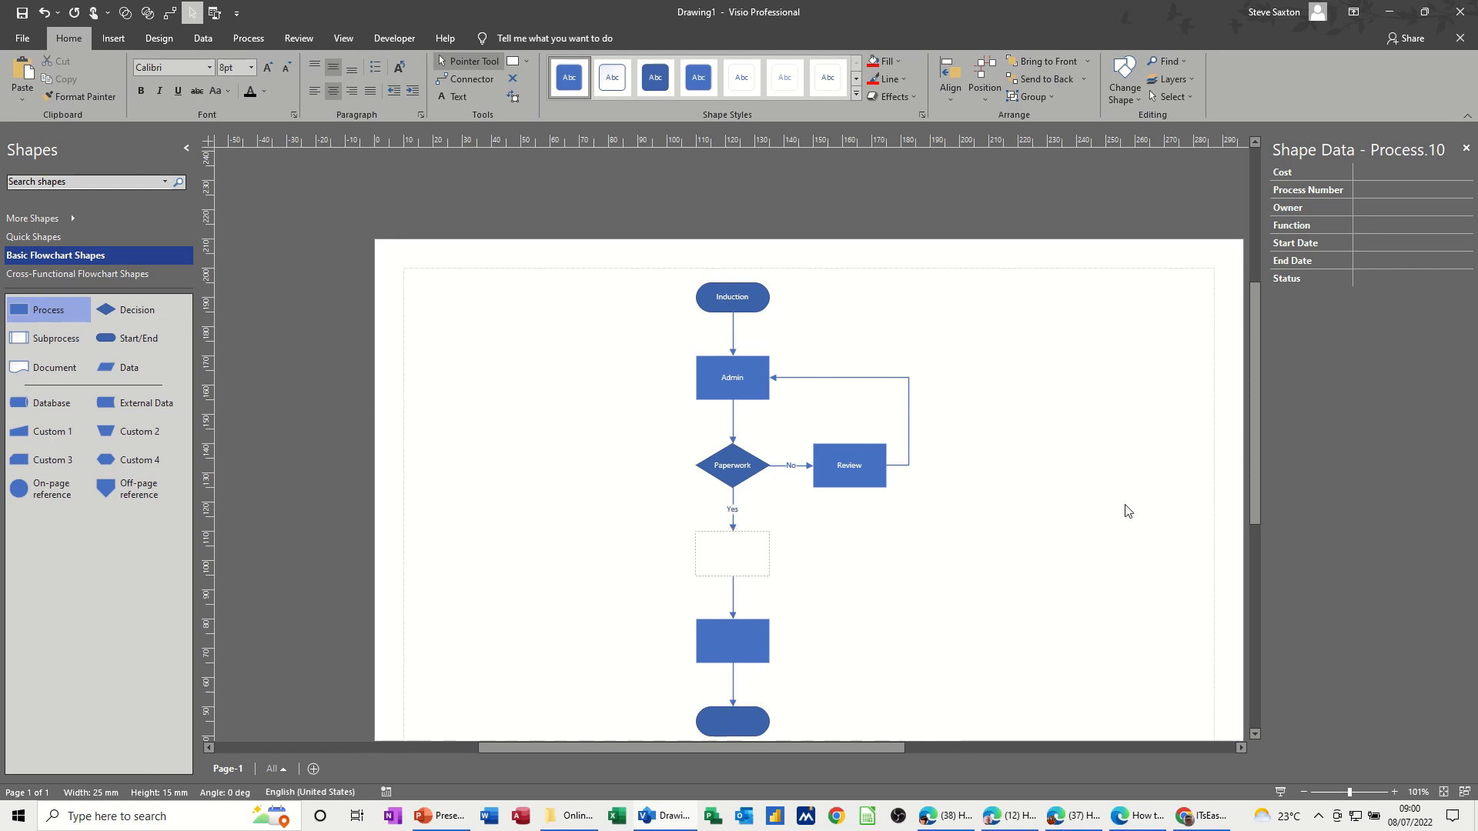
type("Finance")
left_click(731, 650)
type("Production")
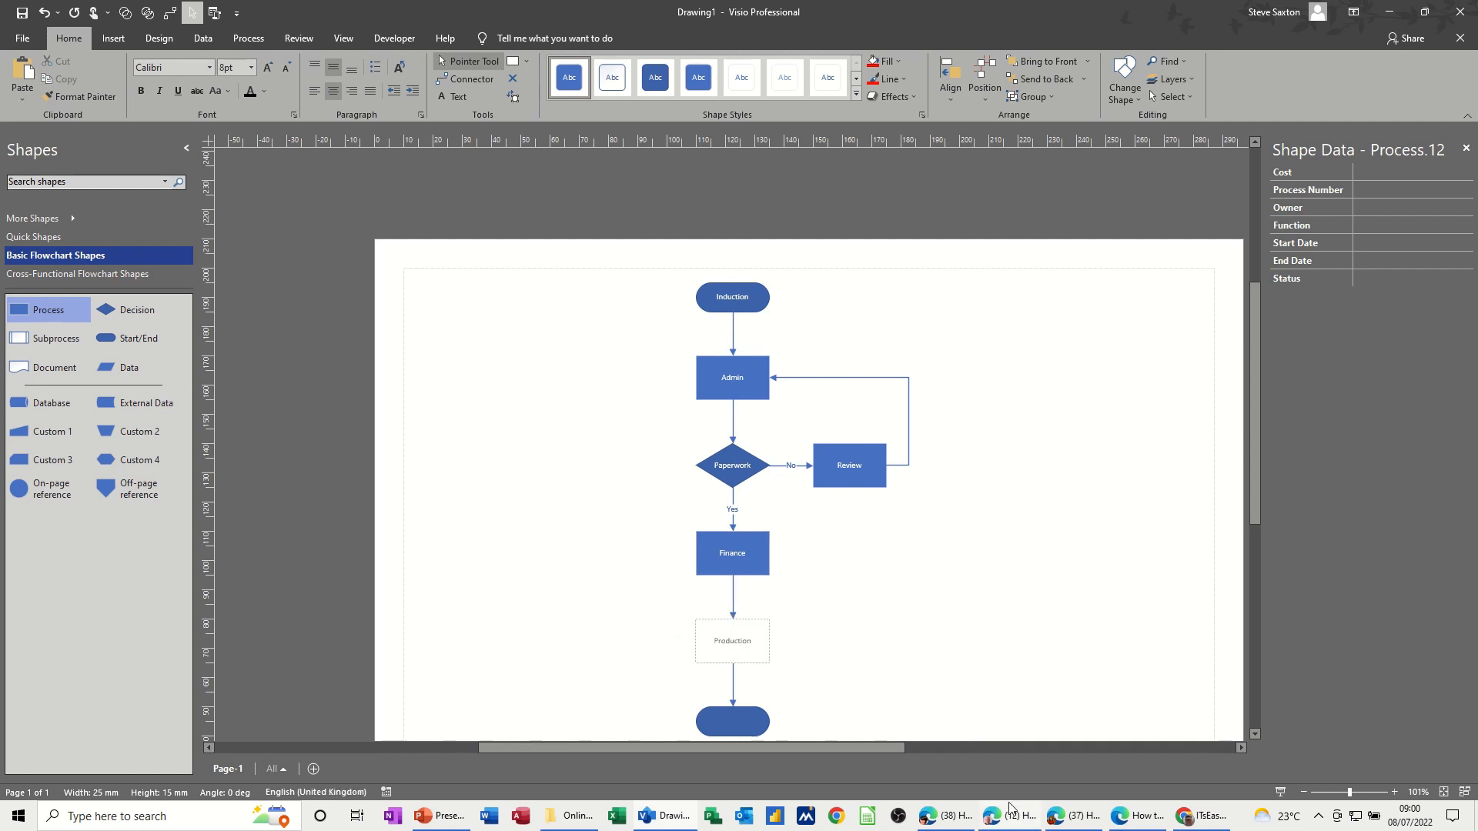
left_click(750, 722)
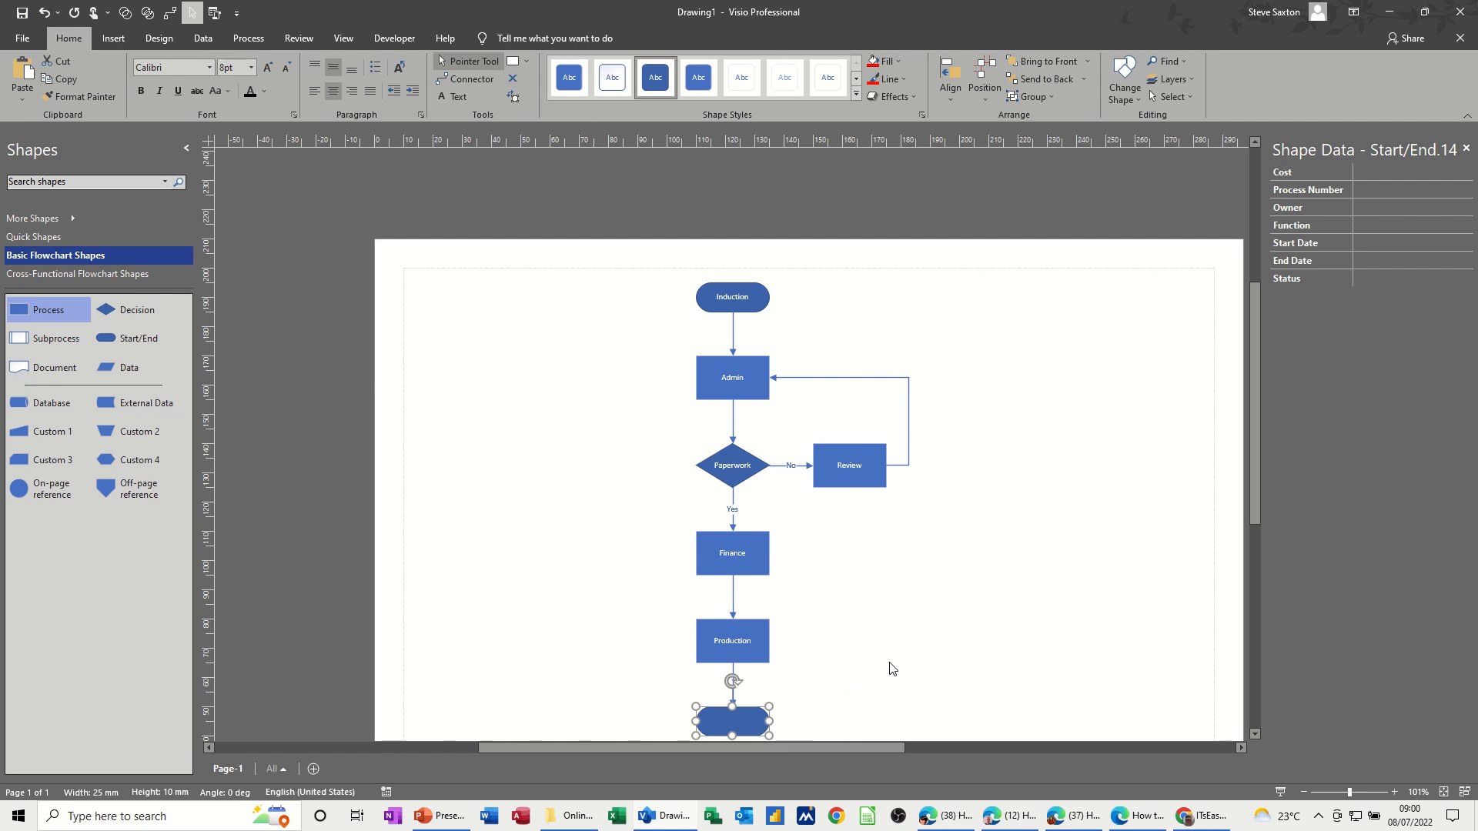
type("Start")
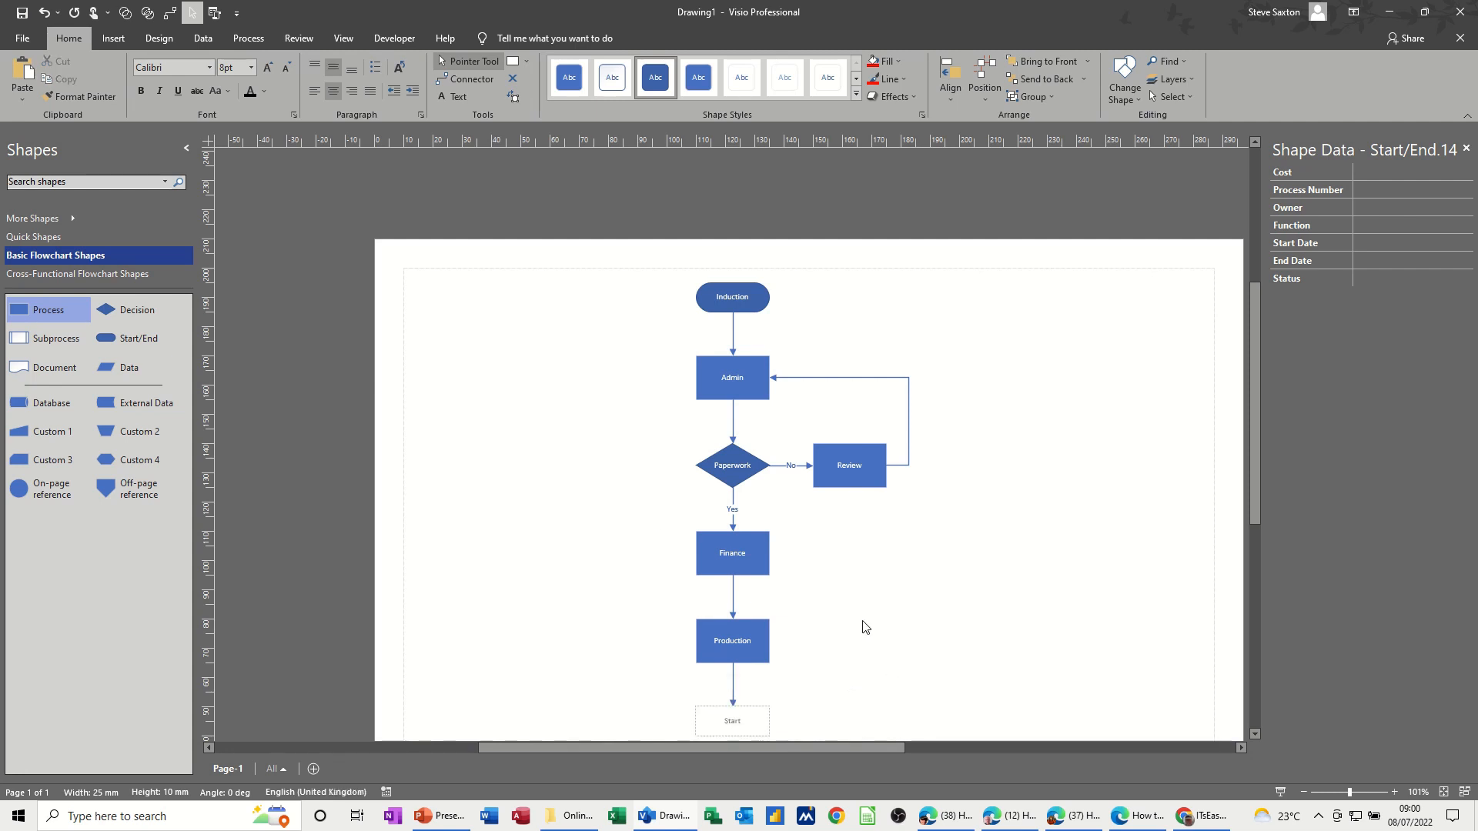
left_click(965, 518)
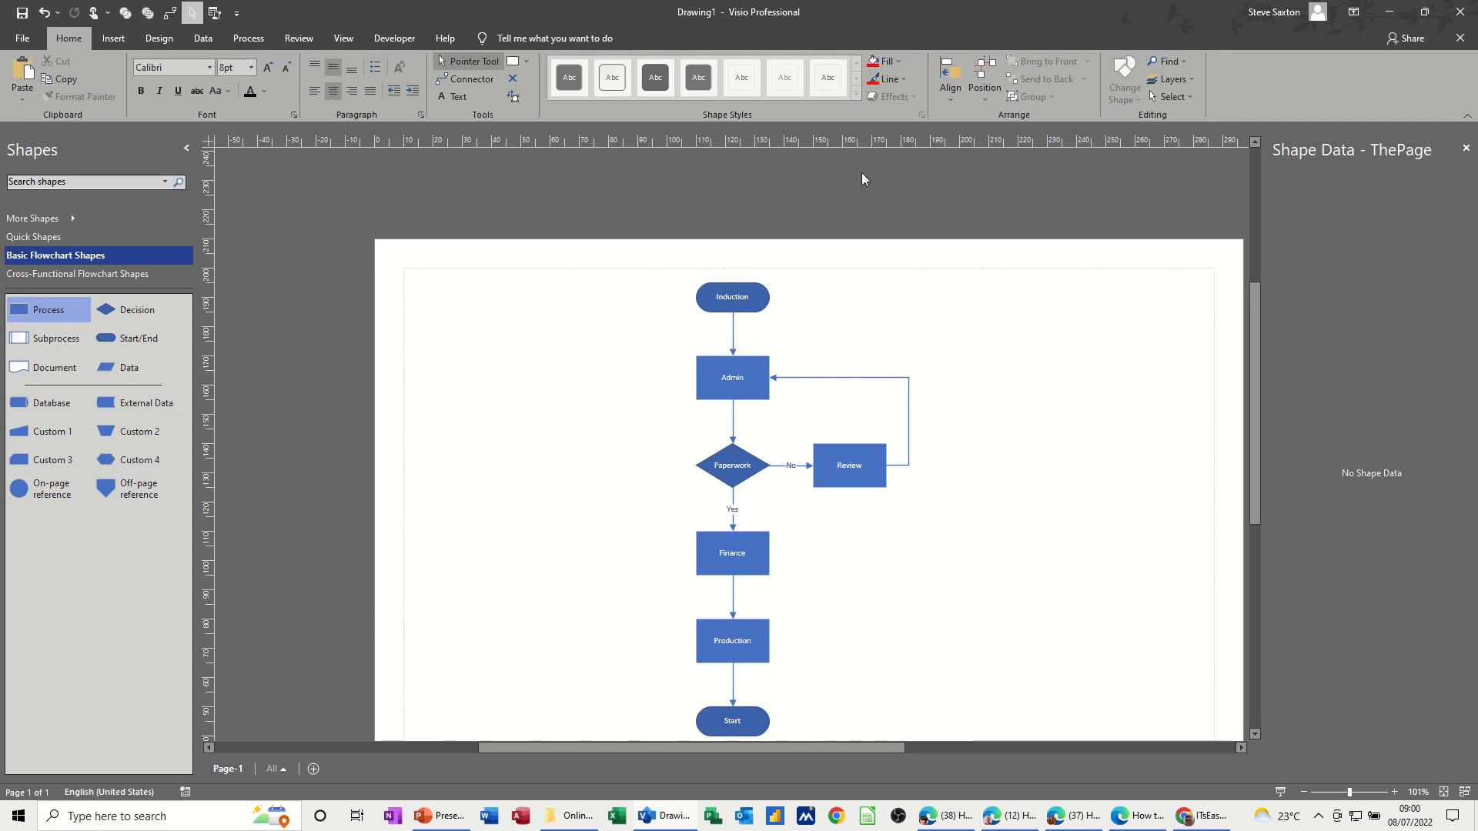
- Apply a world-map background to the page and add a border with a title banner and date box
left_click(158, 38)
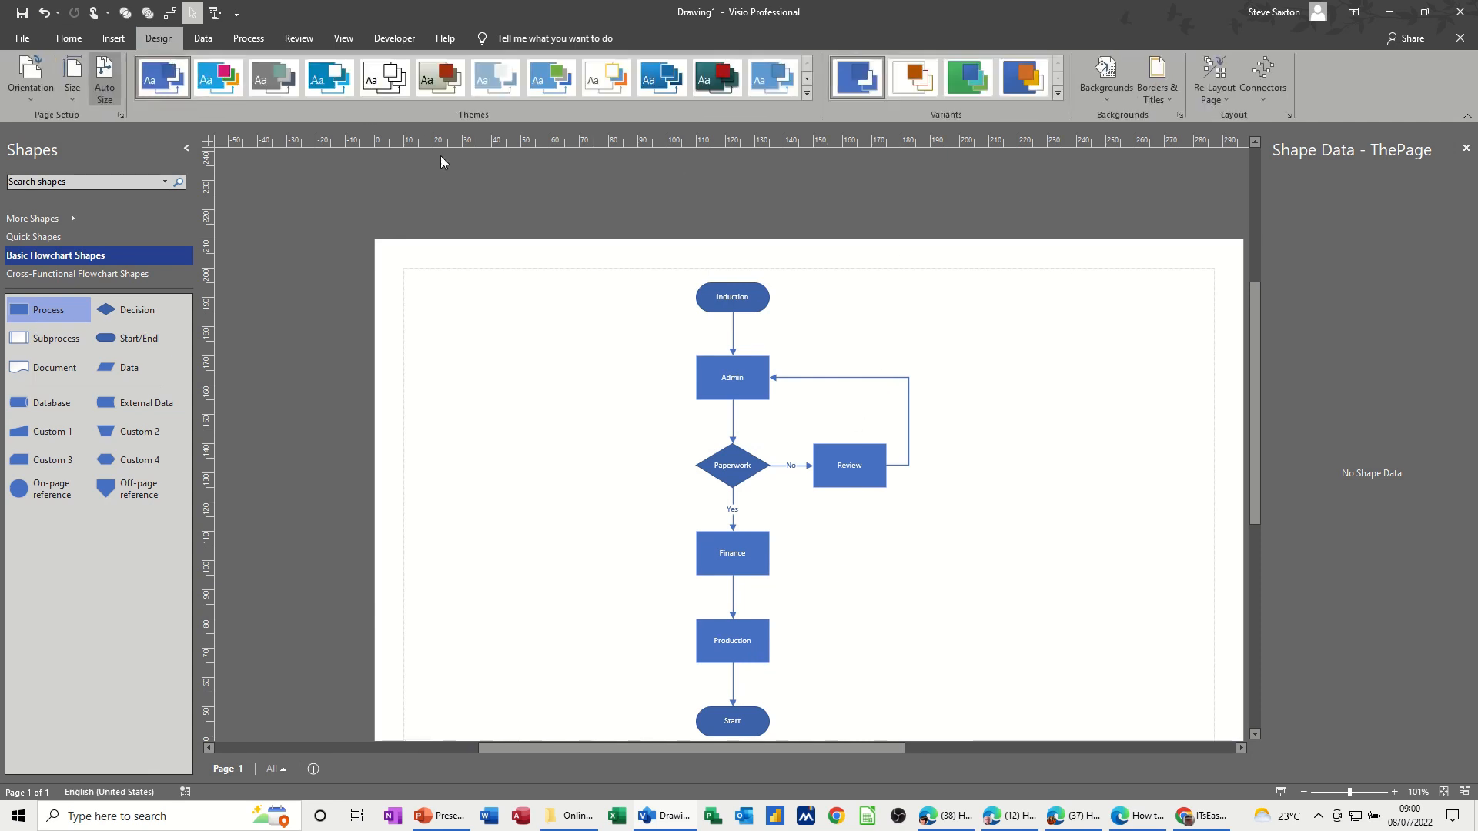
left_click(1100, 93)
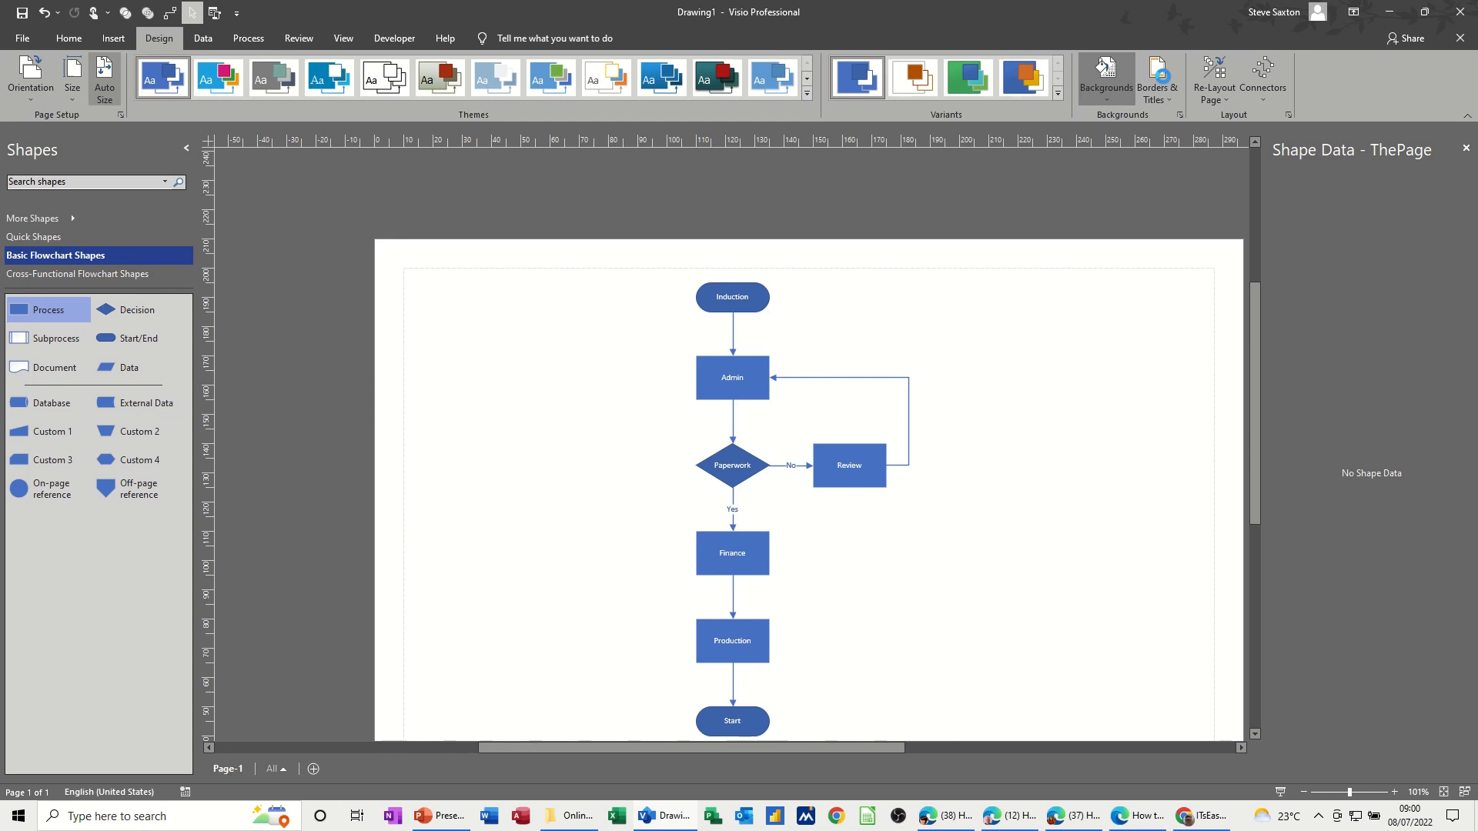
left_click(1230, 389)
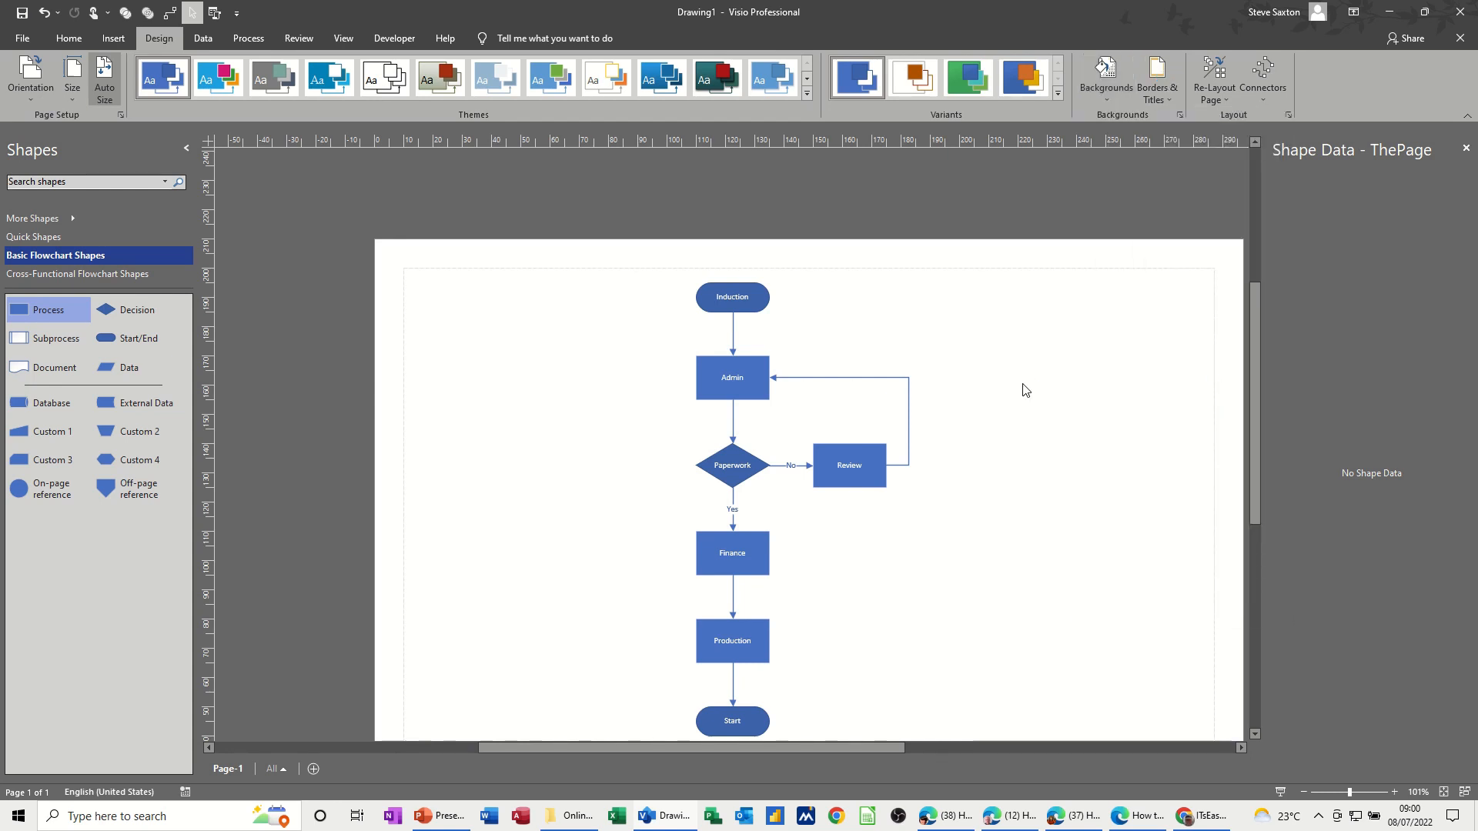
left_click(1160, 95)
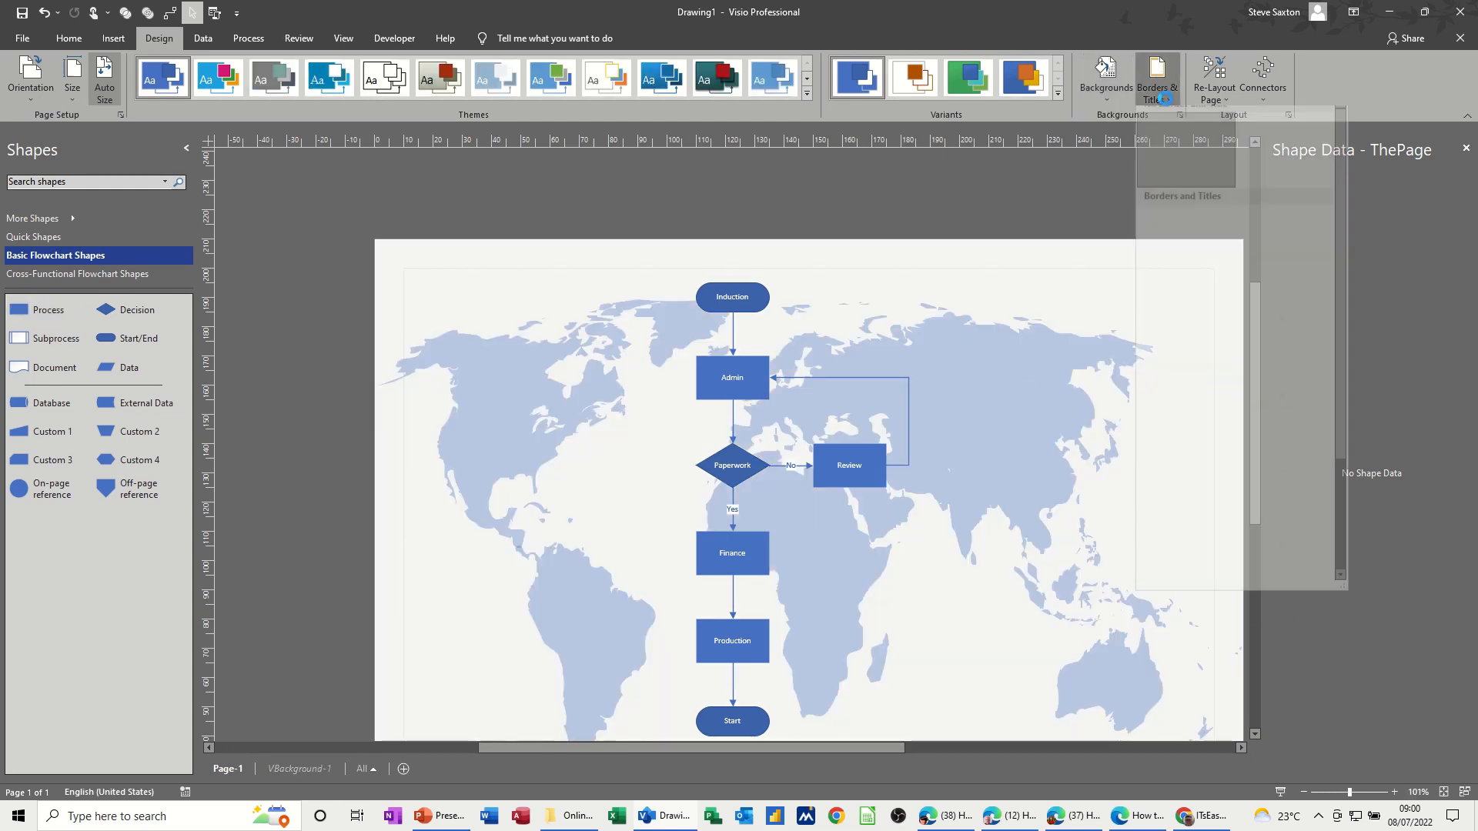
left_click(1183, 244)
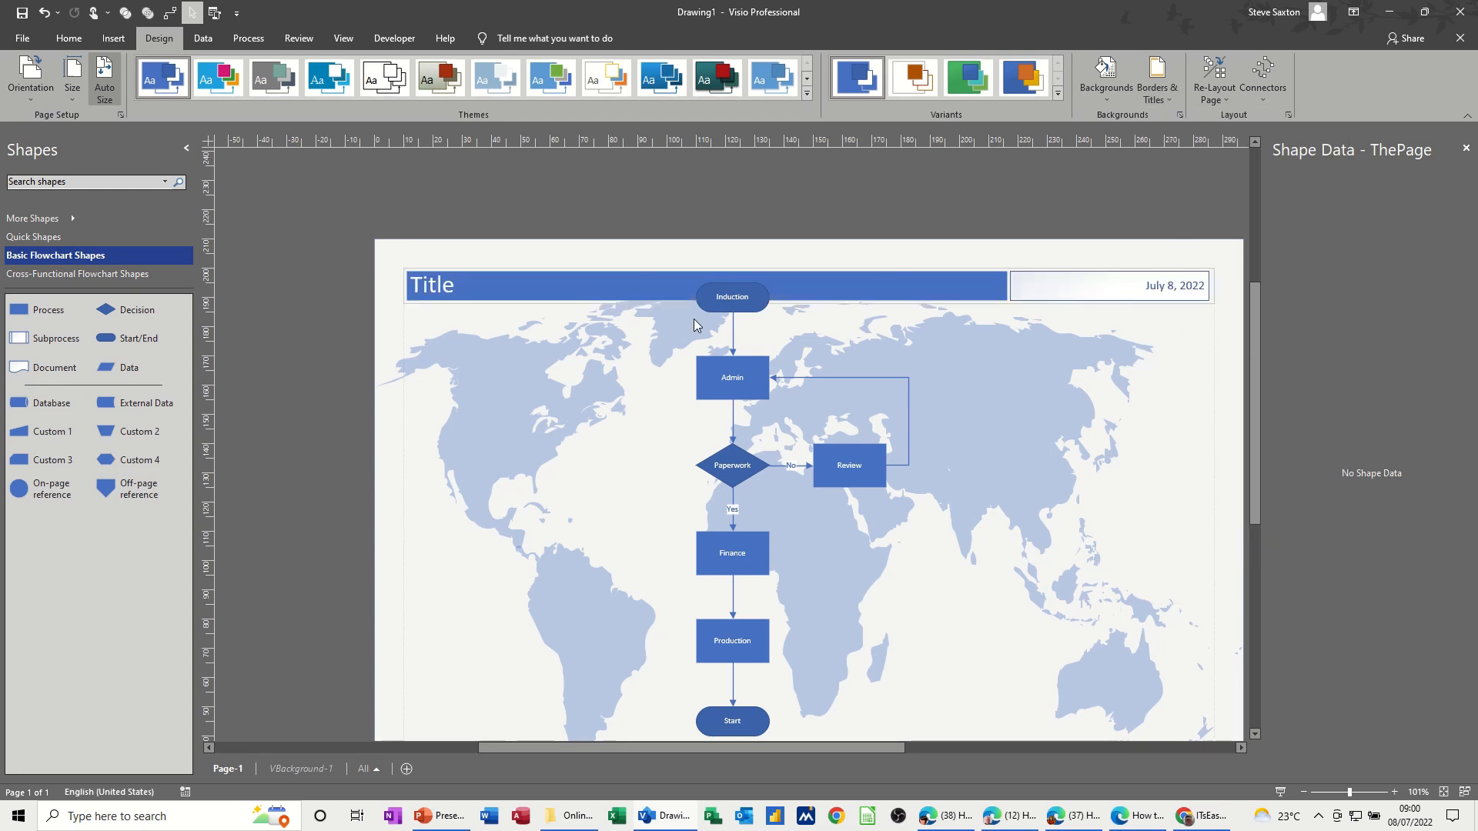
- Move Induction and Admin down clear of the title banner, and shift Finance, Production and Start up to tighten the flowchart column
left_click(740, 300)
left_click_drag(750, 311, 750, 404)
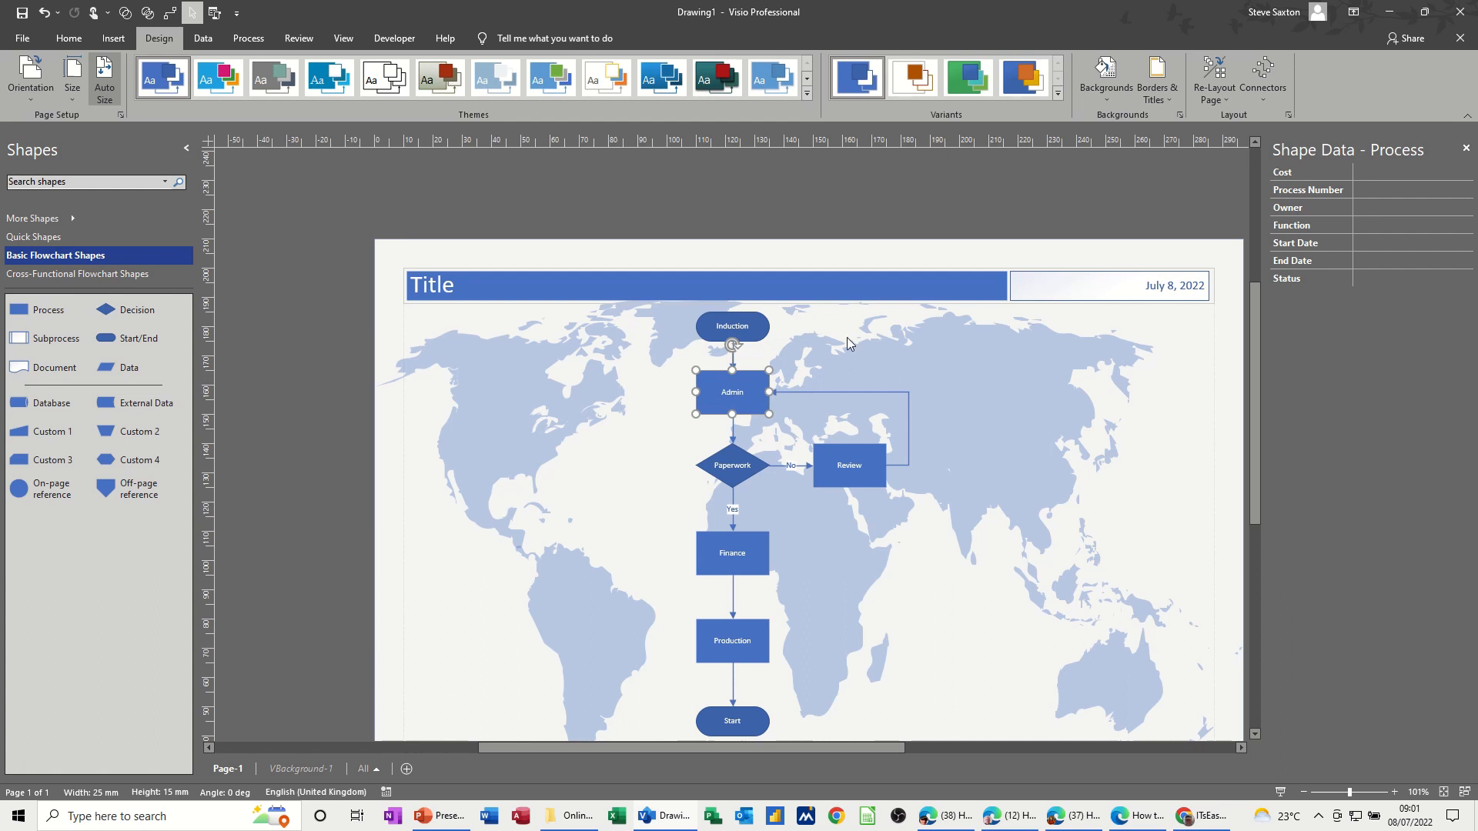
left_click(875, 346)
left_click_drag(754, 542, 754, 527)
left_click_drag(758, 636, 758, 608)
left_click_drag(758, 712, 758, 668)
left_click(634, 309)
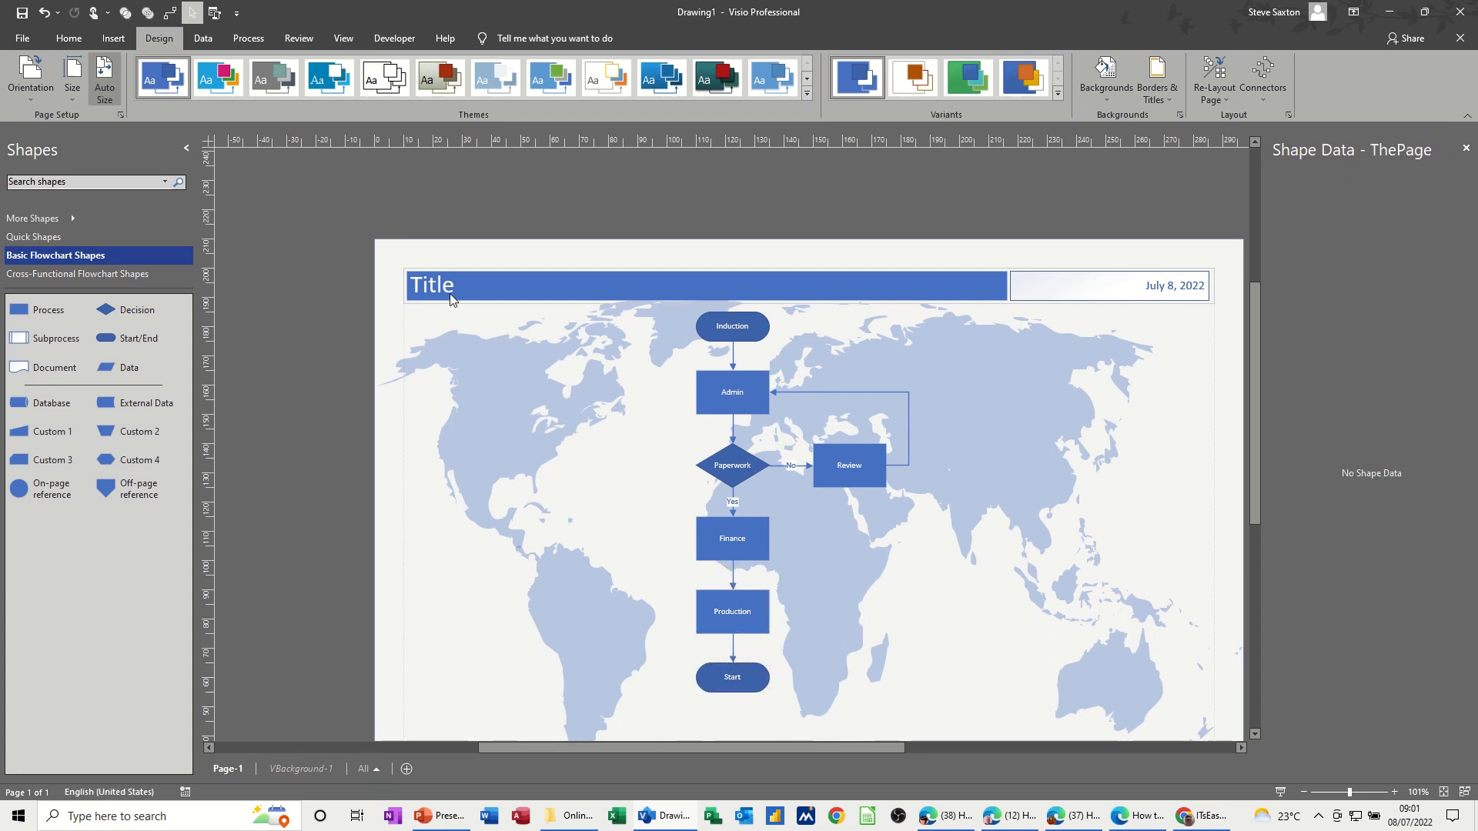
- Change the banner title on the VBackground-1 page to "Induction" and return to Page-1
left_click(311, 769)
left_click(401, 206)
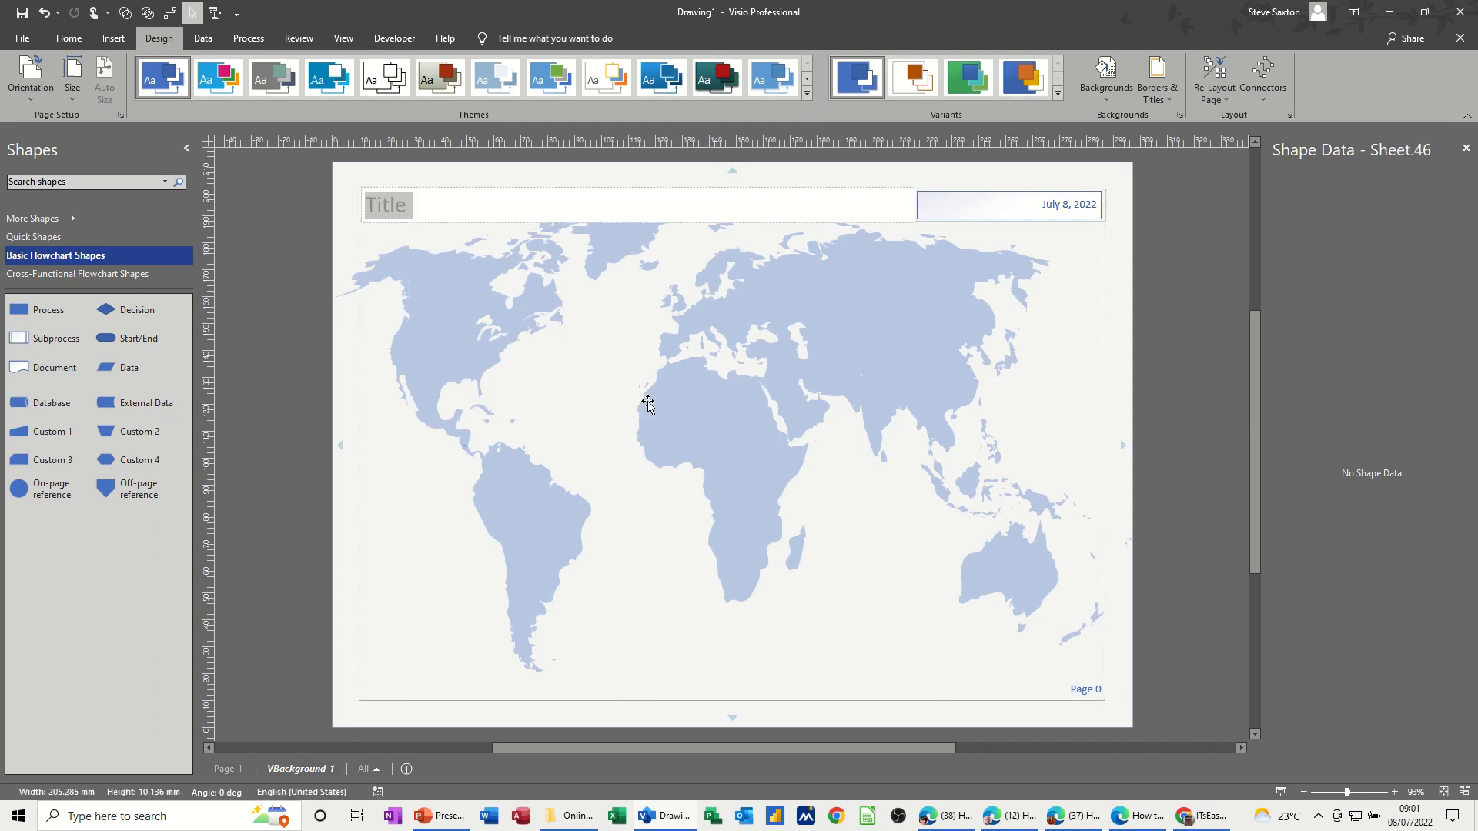
type("Induction")
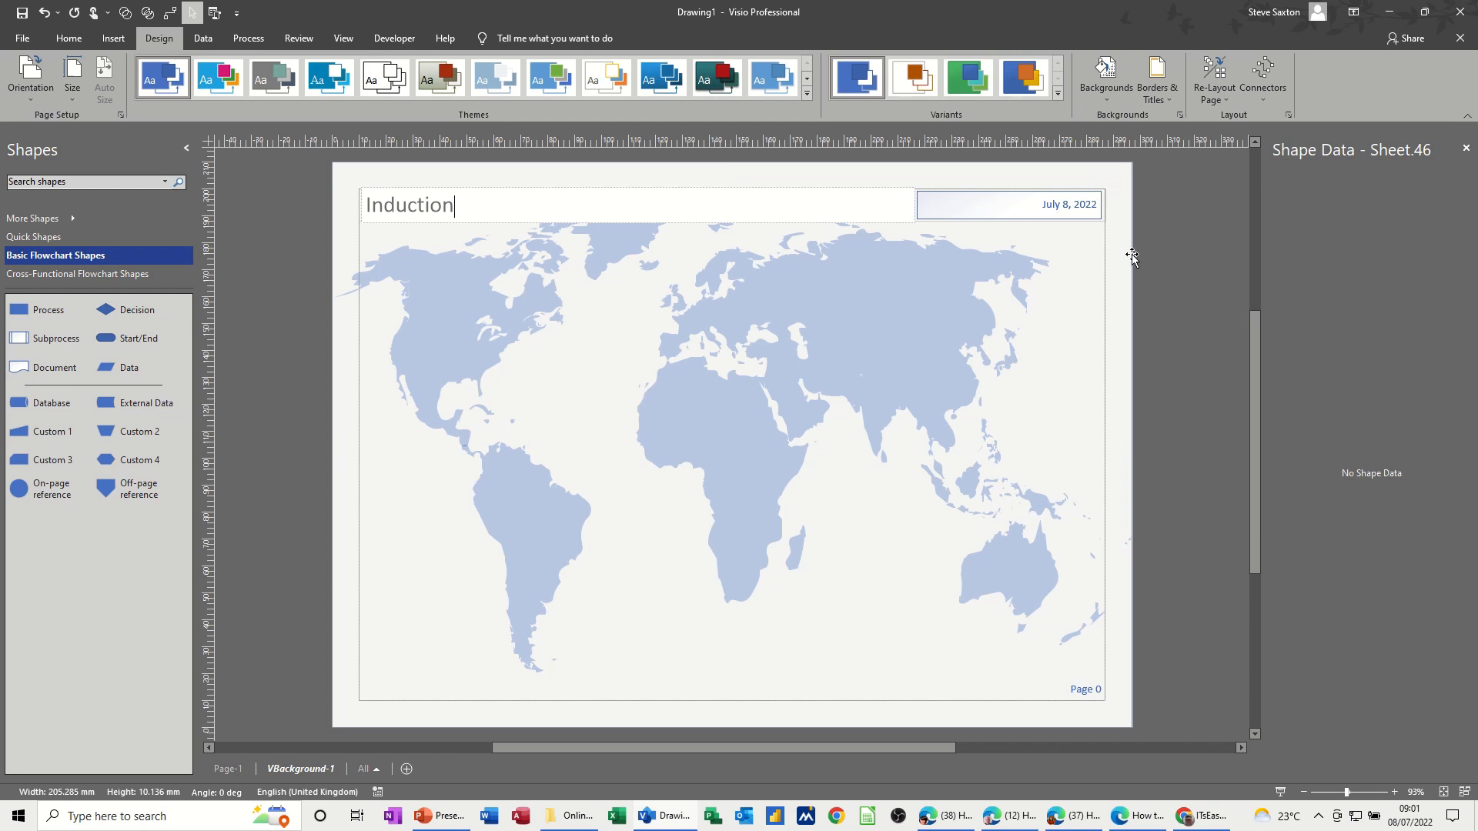
left_click(235, 769)
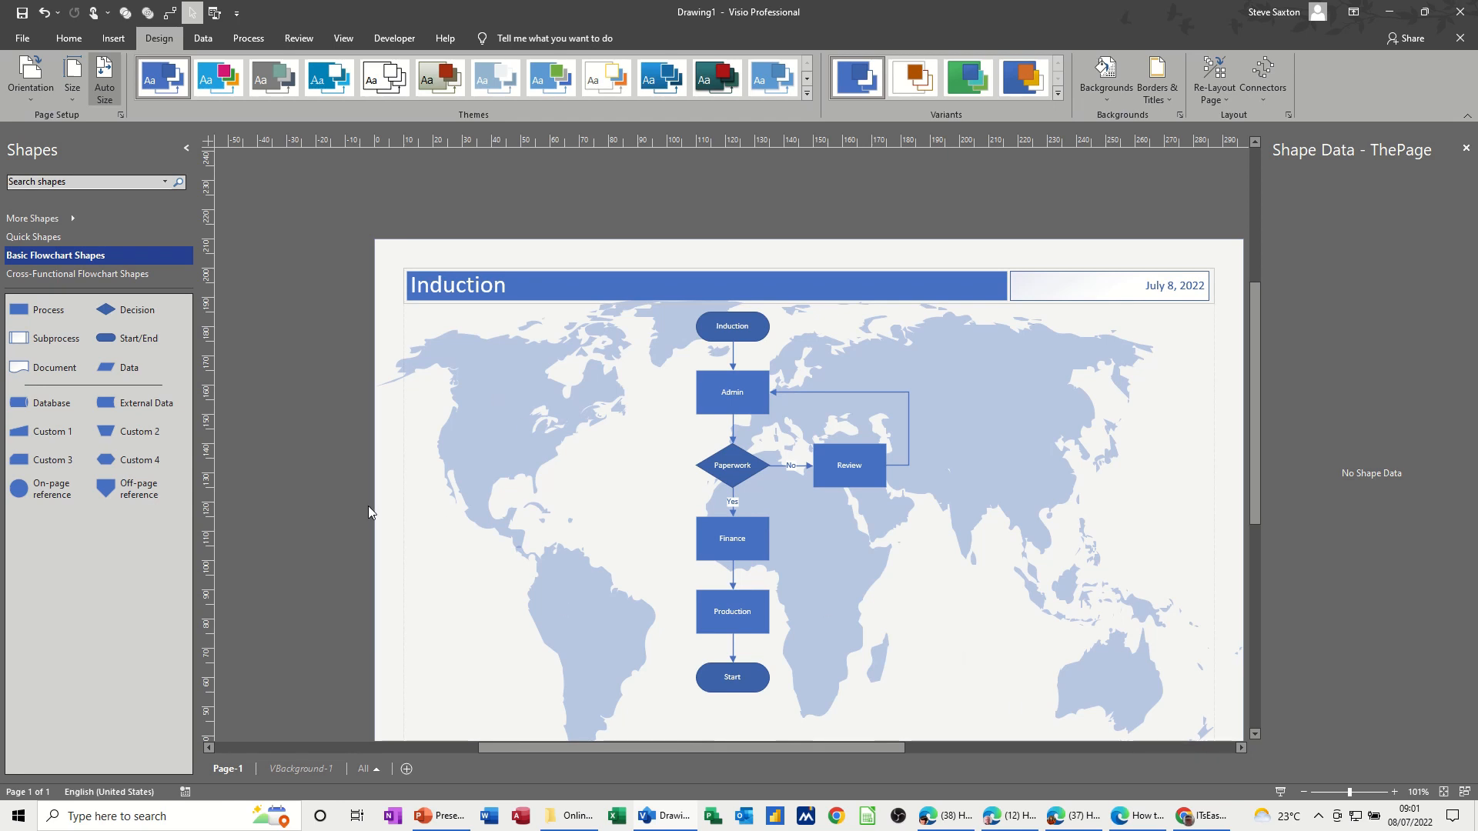
- Add an off-page reference near Page-1's lower-left margin linked to new page Page-2, and move its Page-2 counterpart below the title banner
left_click_drag(112, 493, 415, 668)
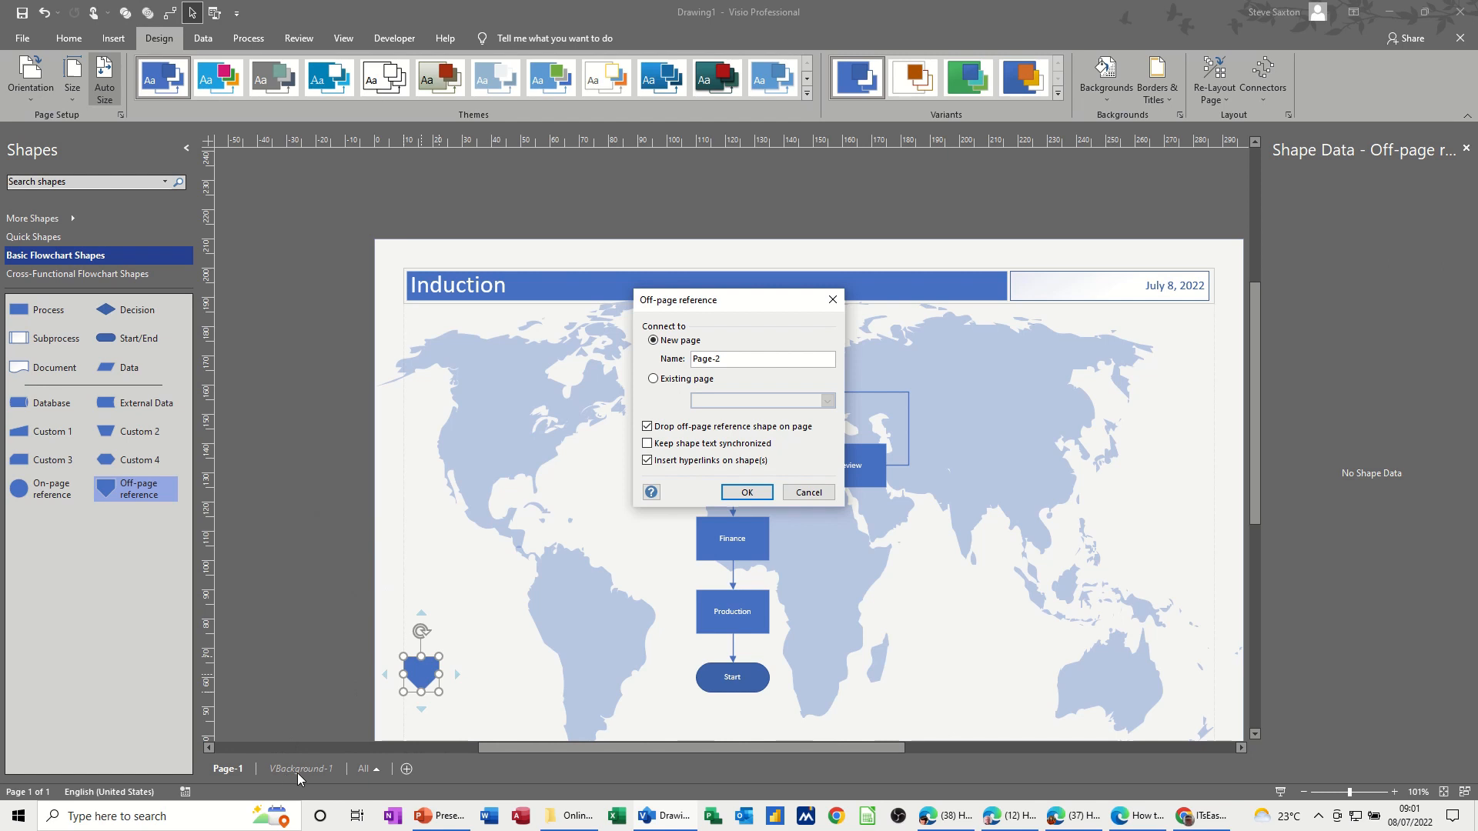
left_click(746, 492)
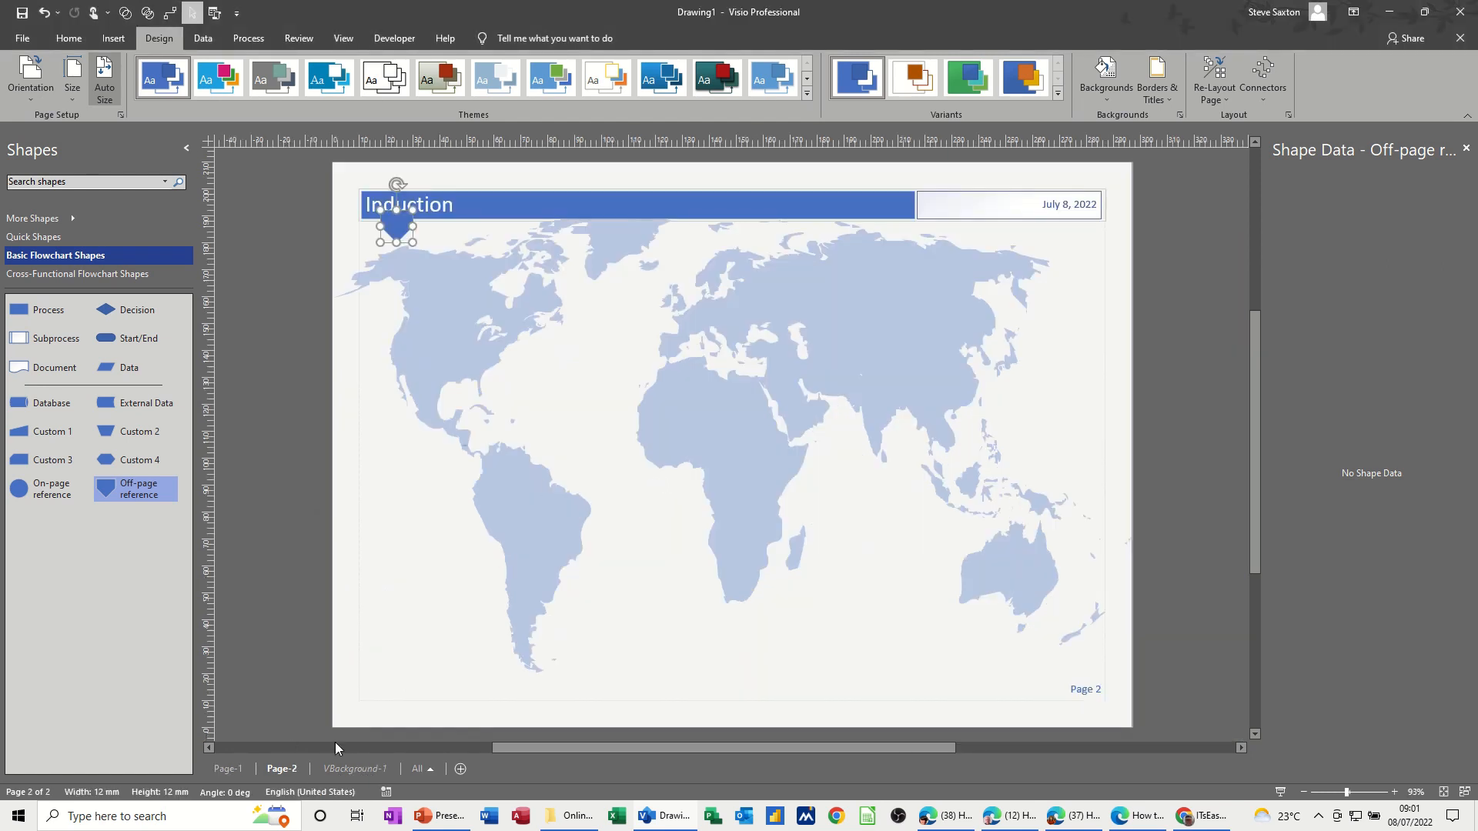
left_click_drag(399, 230, 382, 311)
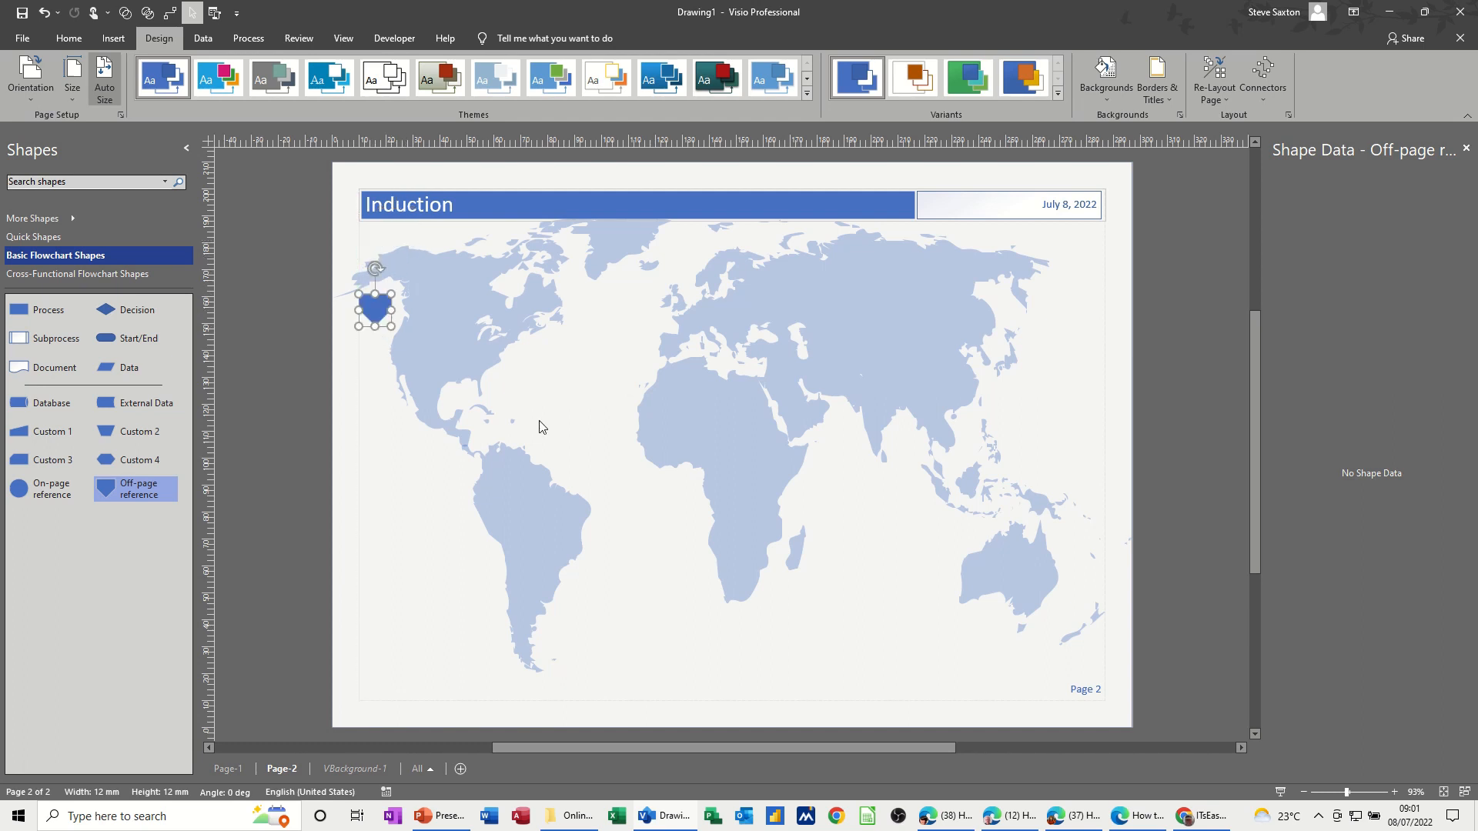
- Test the off-page references by following them from Page-2 to Page-1 and back, and return to Page-1
double_click(375, 315)
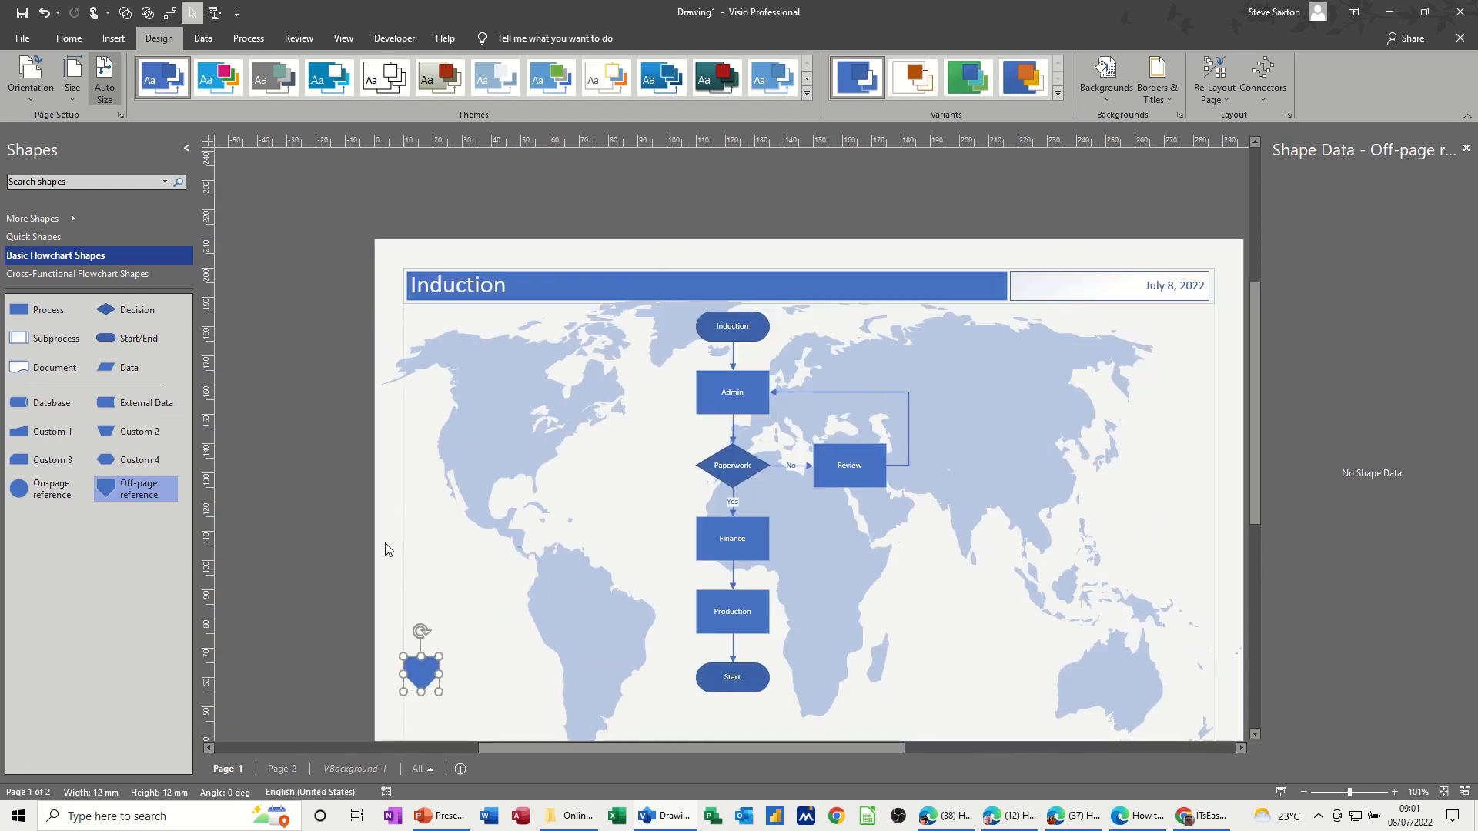
double_click(420, 673)
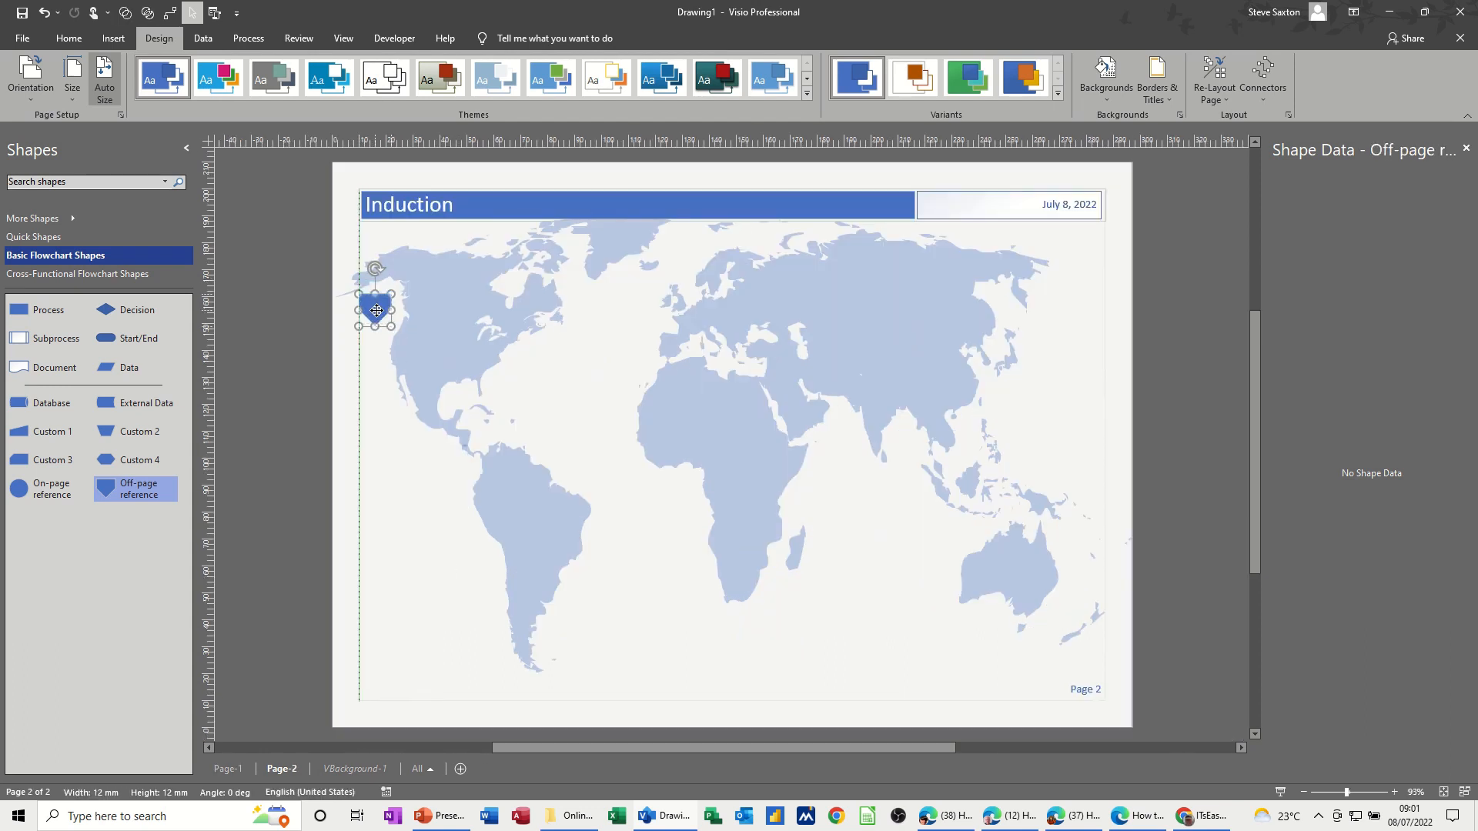
left_click(381, 394)
left_click(237, 770)
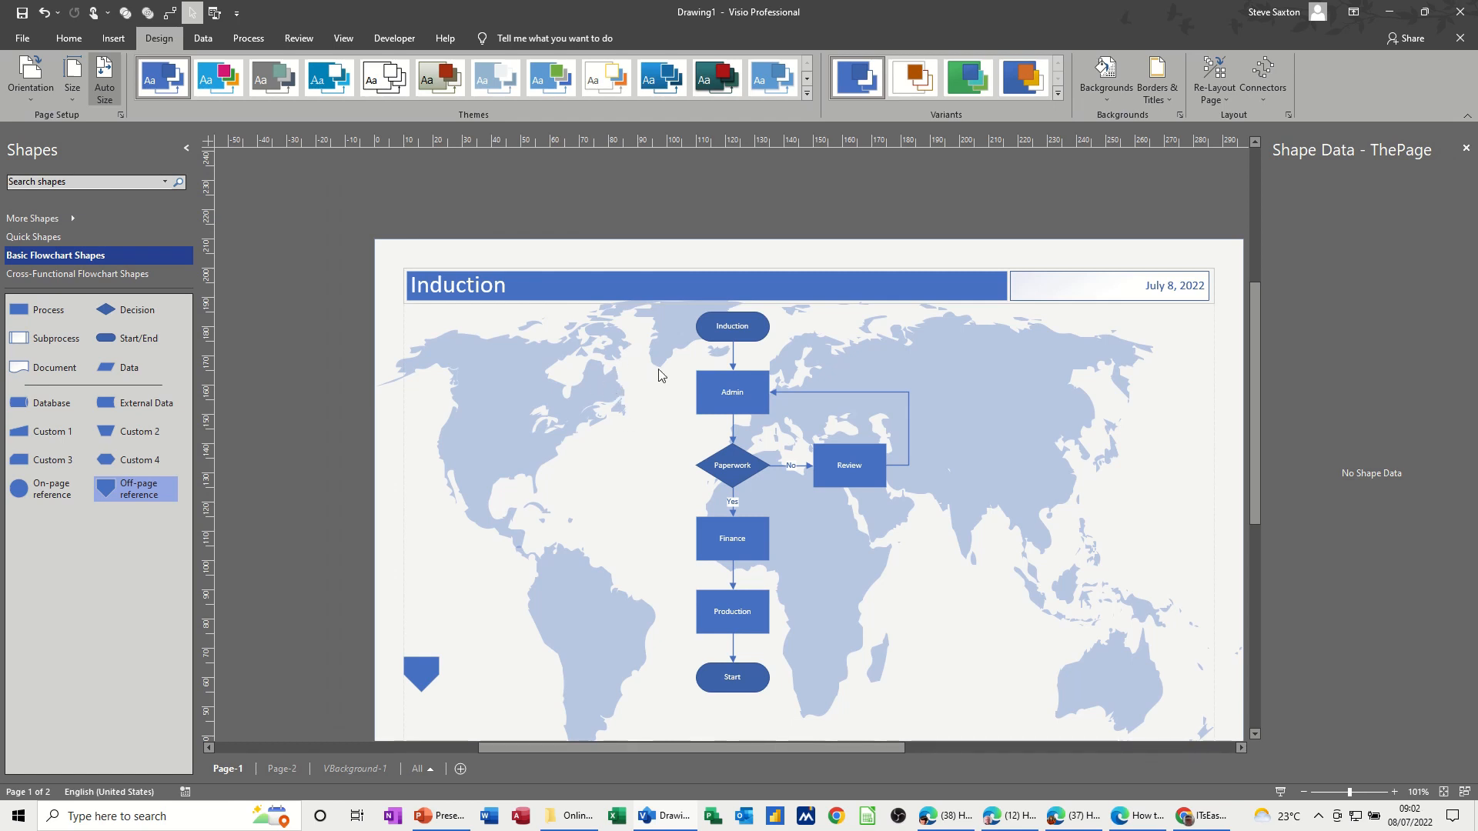
left_click(743, 539)
left_click(707, 385)
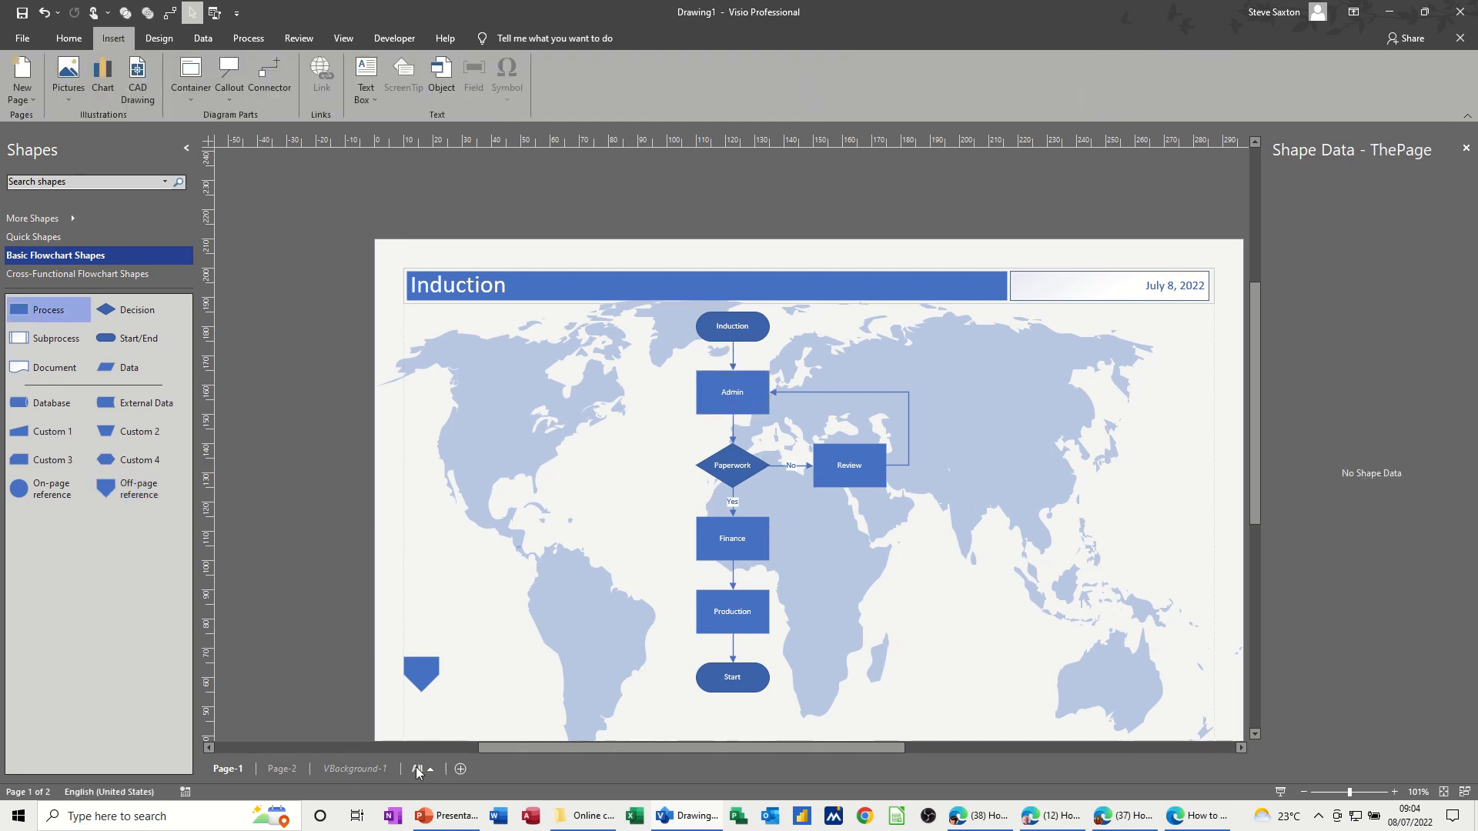
- Place a Process shape in the upper middle of Page-2, to the right of the off-page reference
left_click(280, 769)
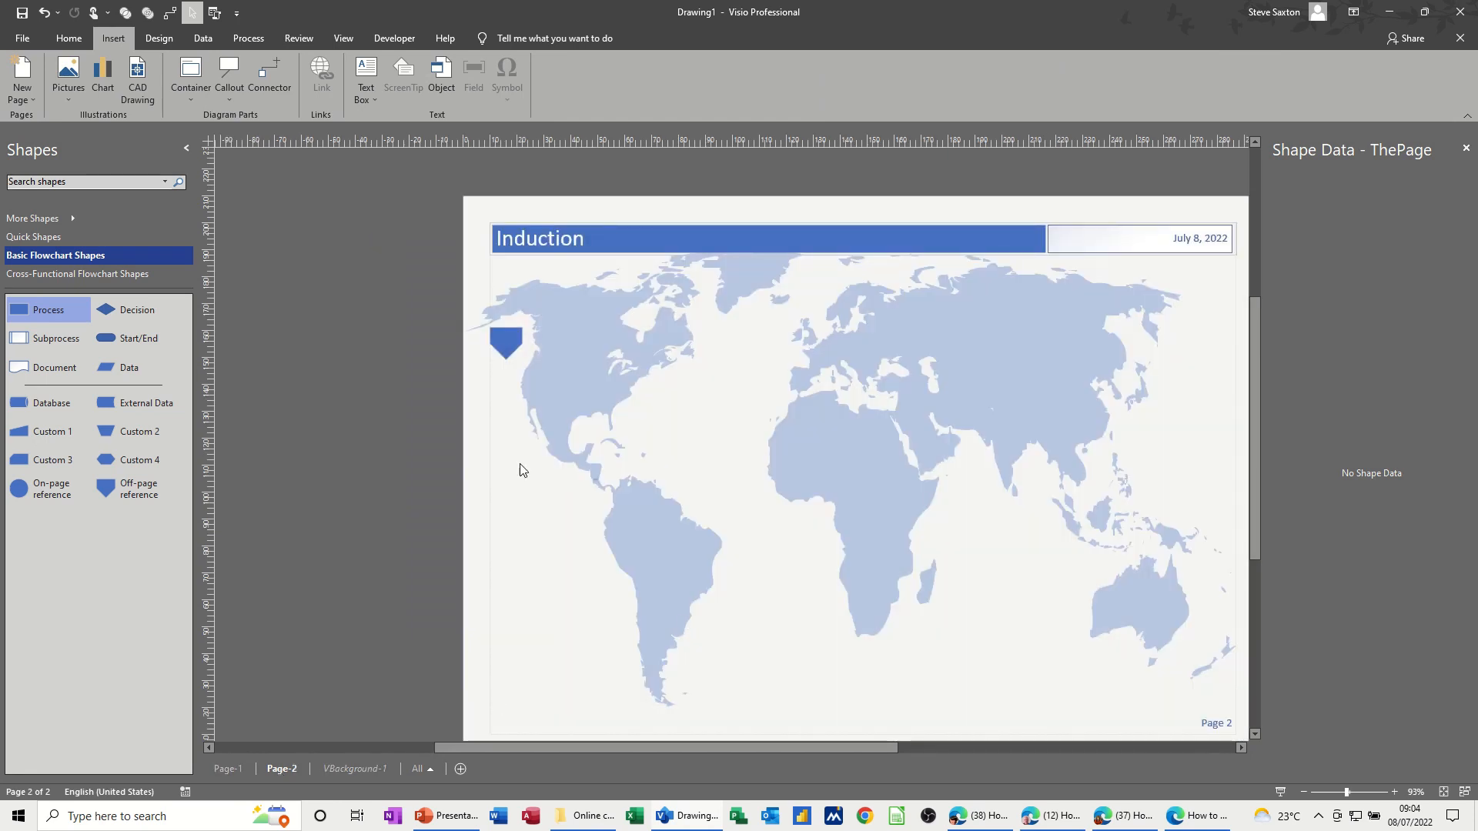
left_click_drag(23, 316, 744, 371)
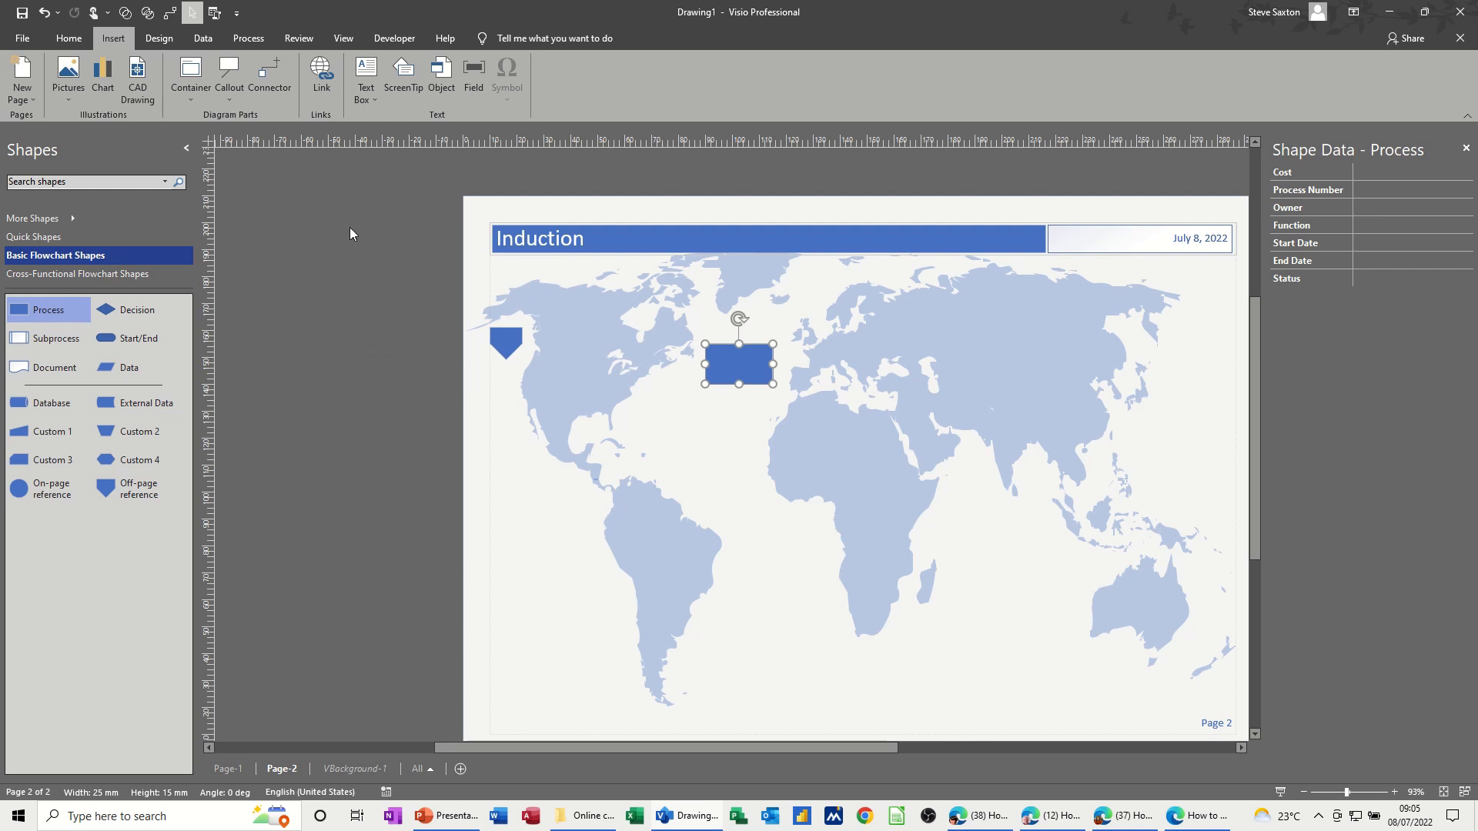
- Check in the ribbon customization options whether the Developer commands are enabled
left_click(379, 41)
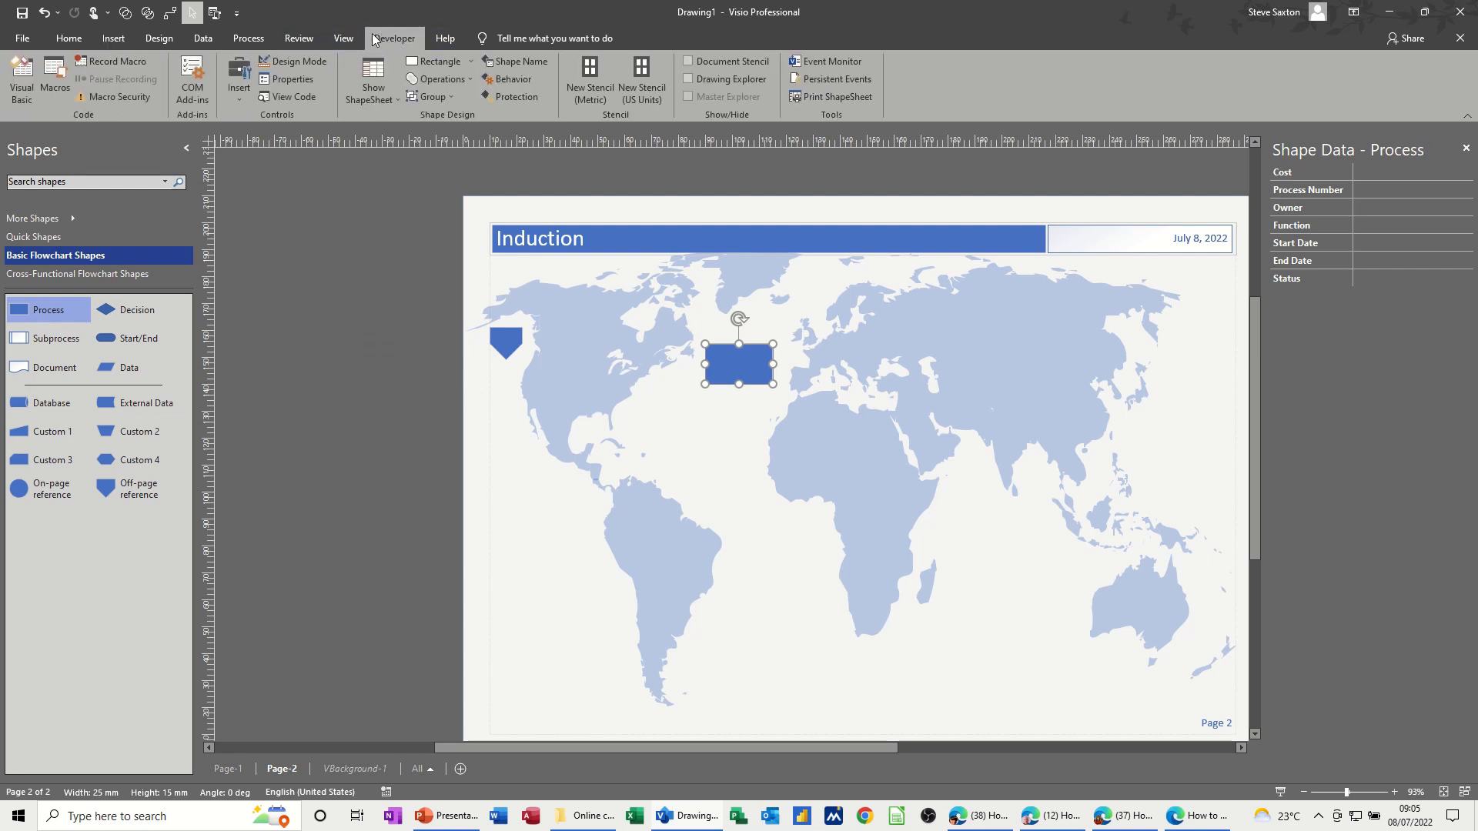
right_click(349, 37)
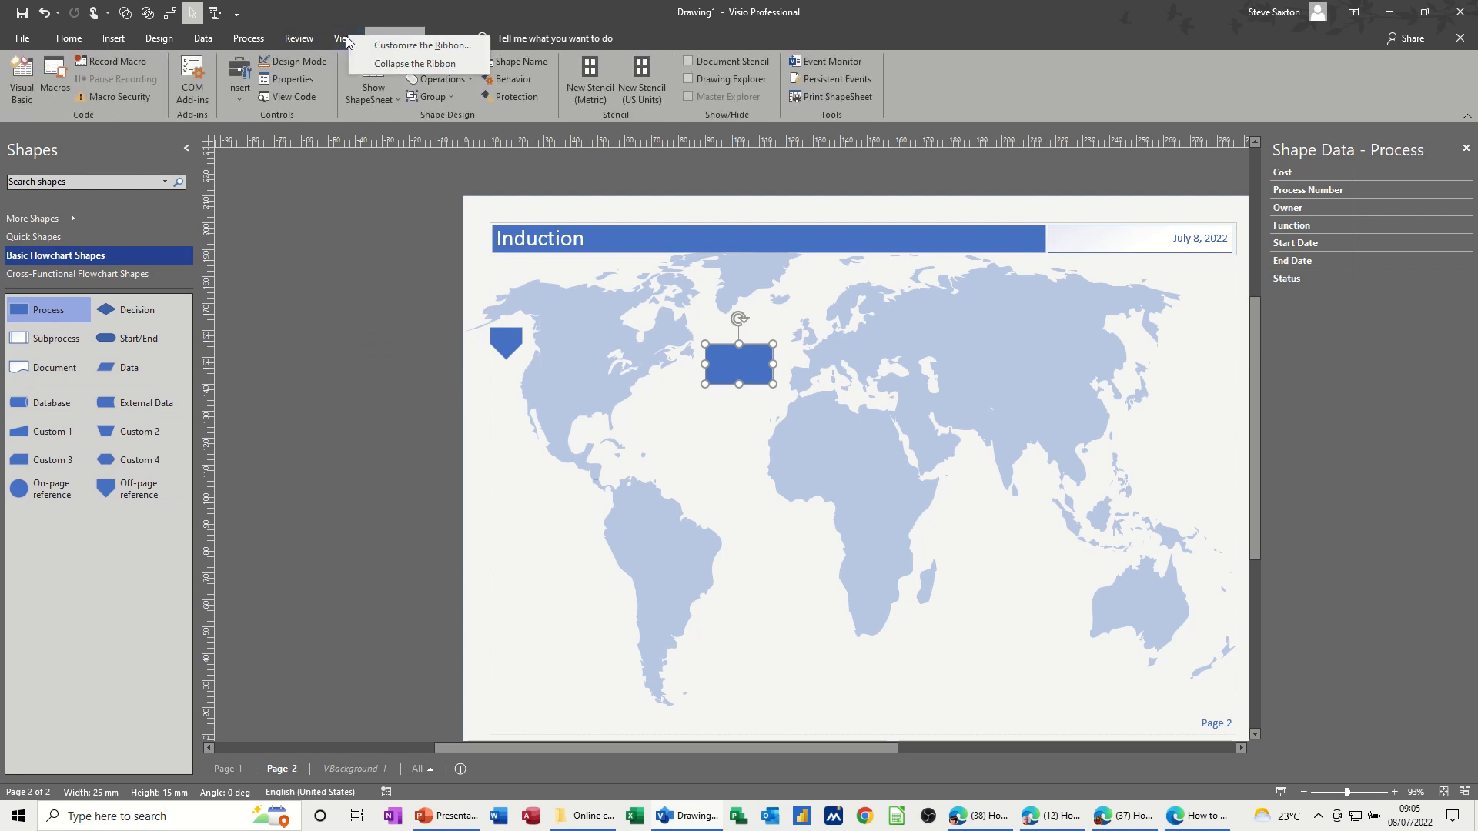
left_click(386, 46)
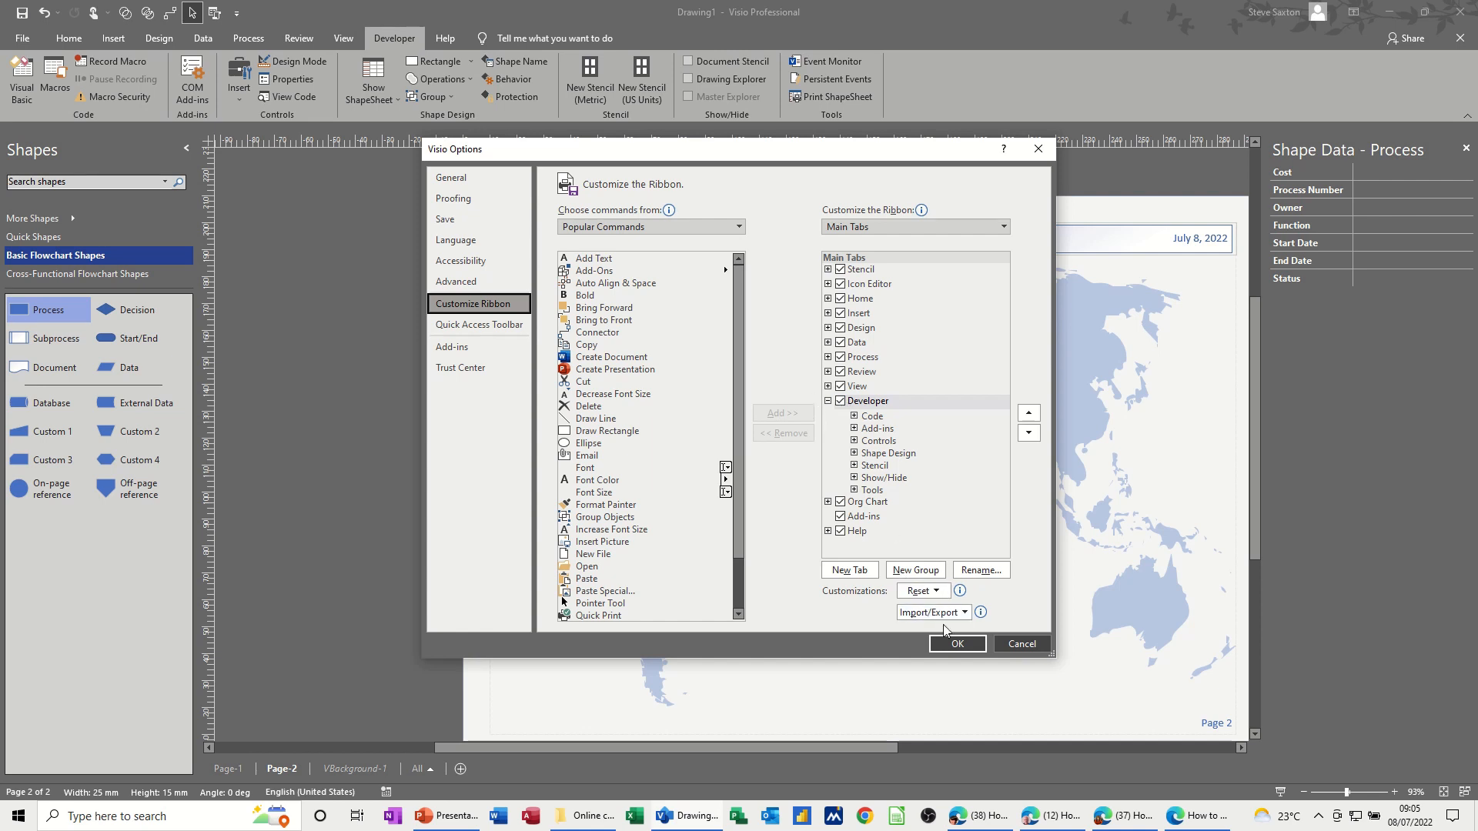
left_click(956, 644)
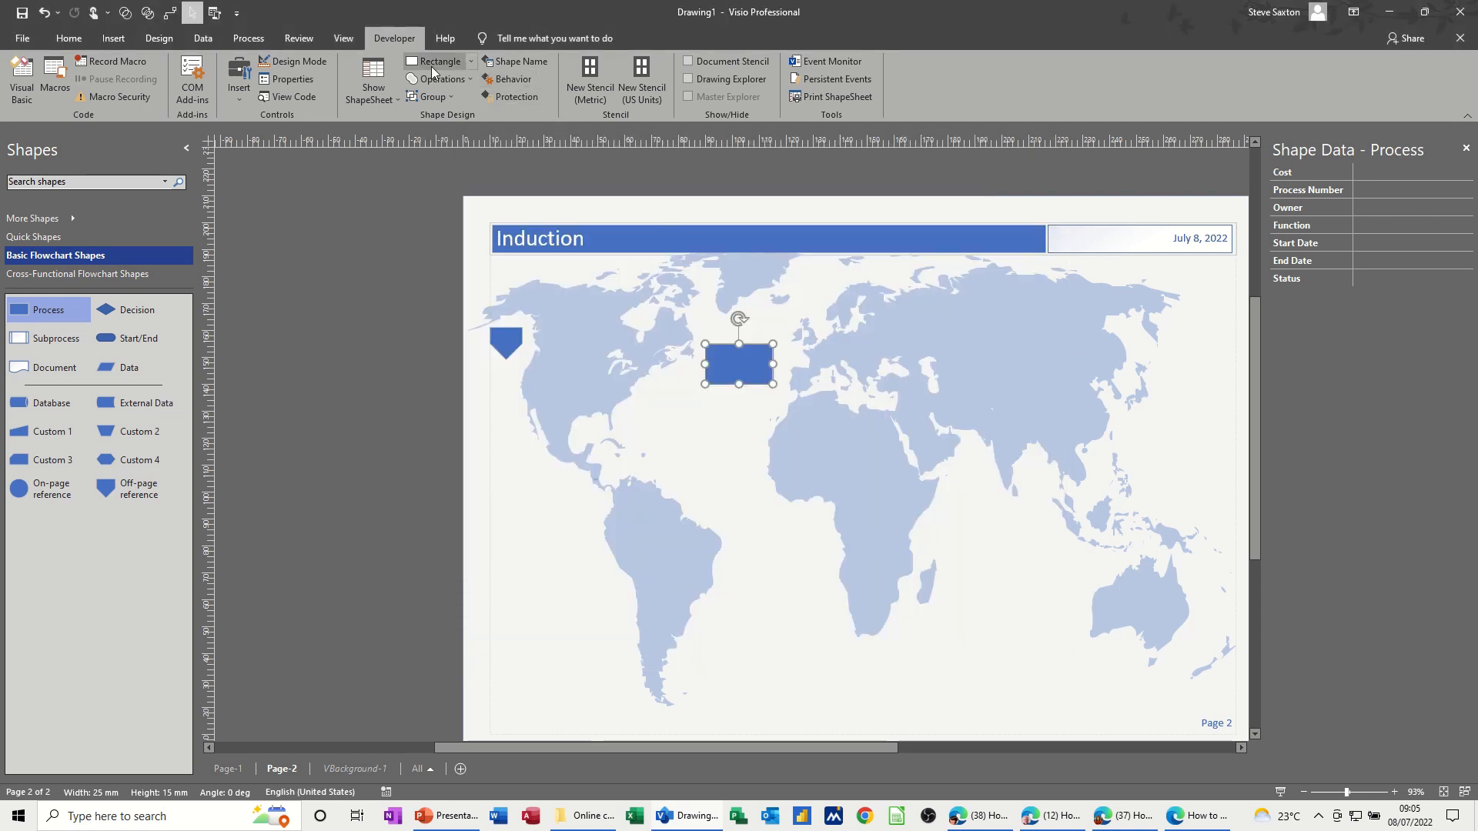
- Rename the Process shape on Page-2 with the author's first name in its Shape Name properties
left_click(503, 65)
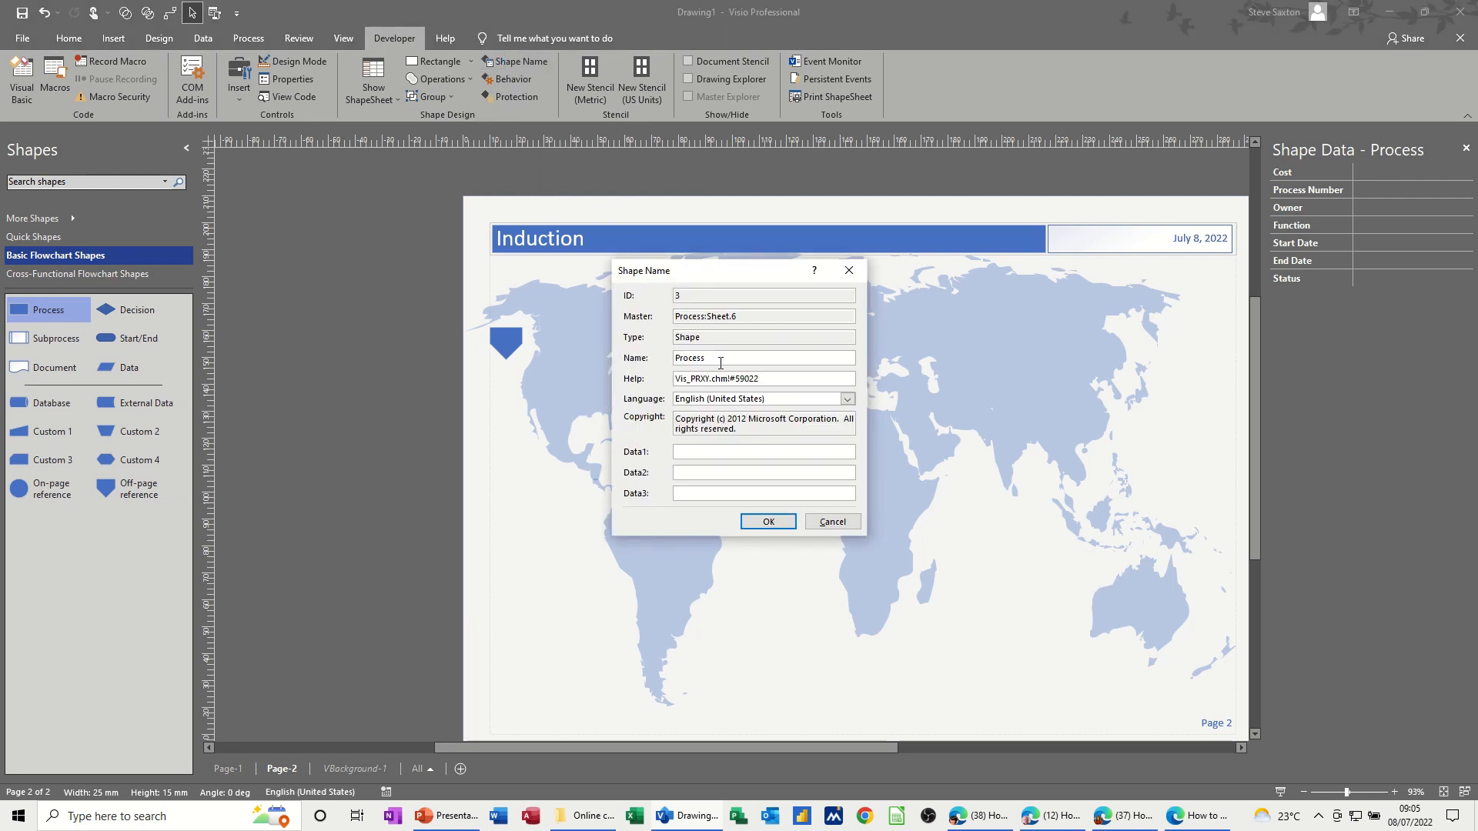
left_click_drag(676, 357, 672, 358)
type("steve")
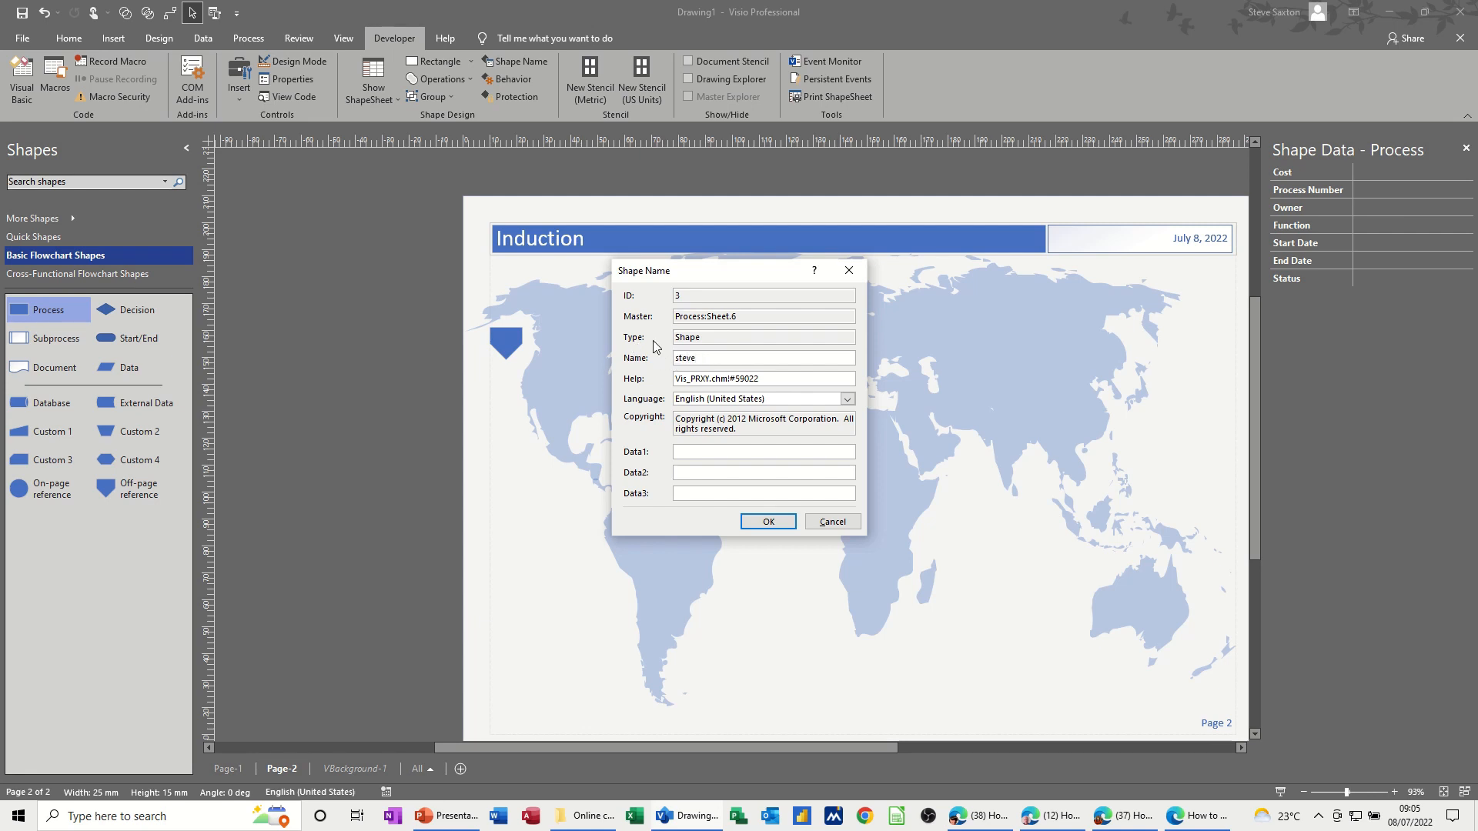
left_click(767, 523)
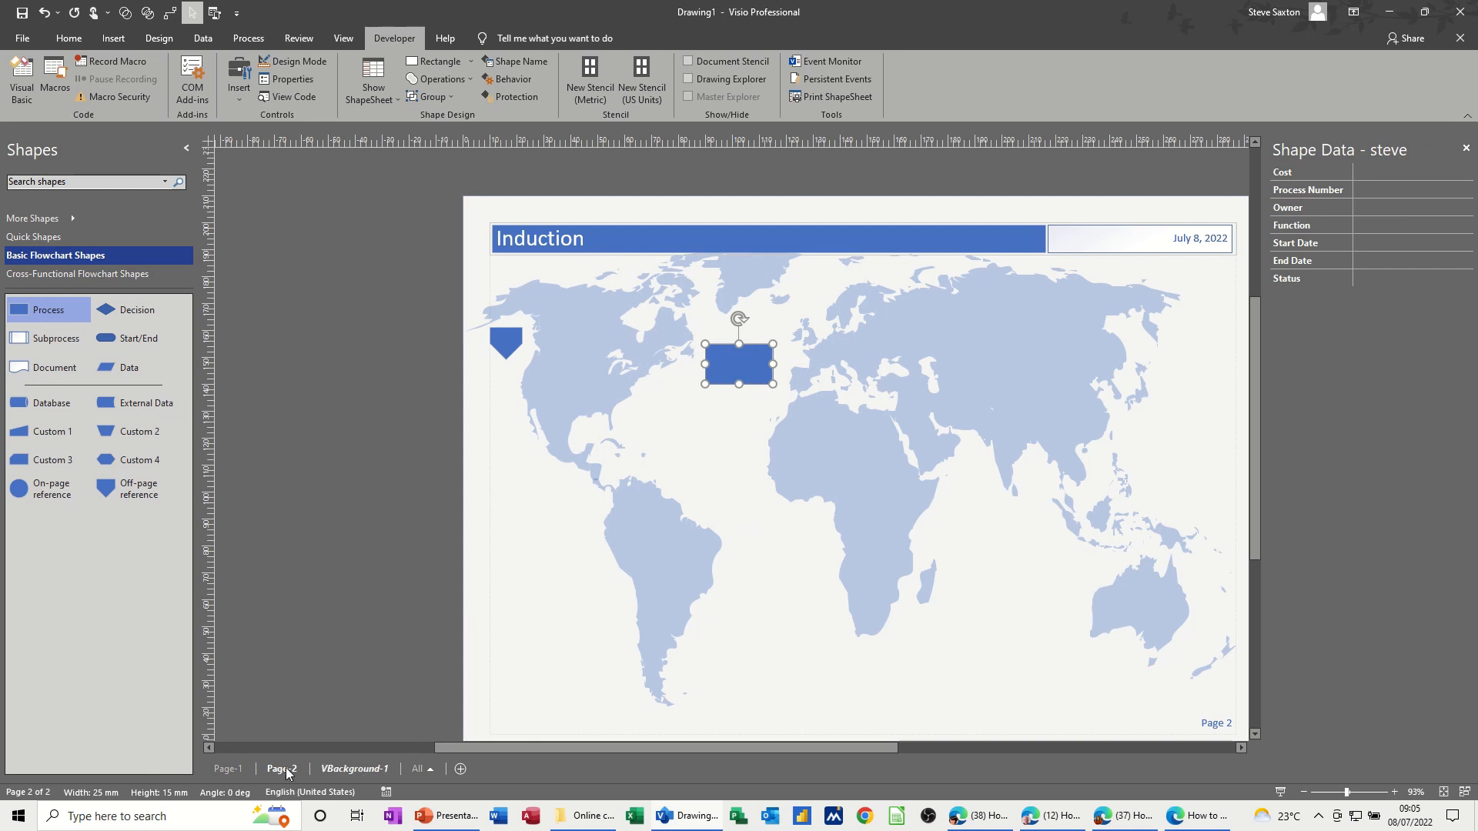
- Draw a rectangle about 28 mm by 12 mm on Page-1 below the date box, and switch back to the Pointer Tool
left_click(228, 768)
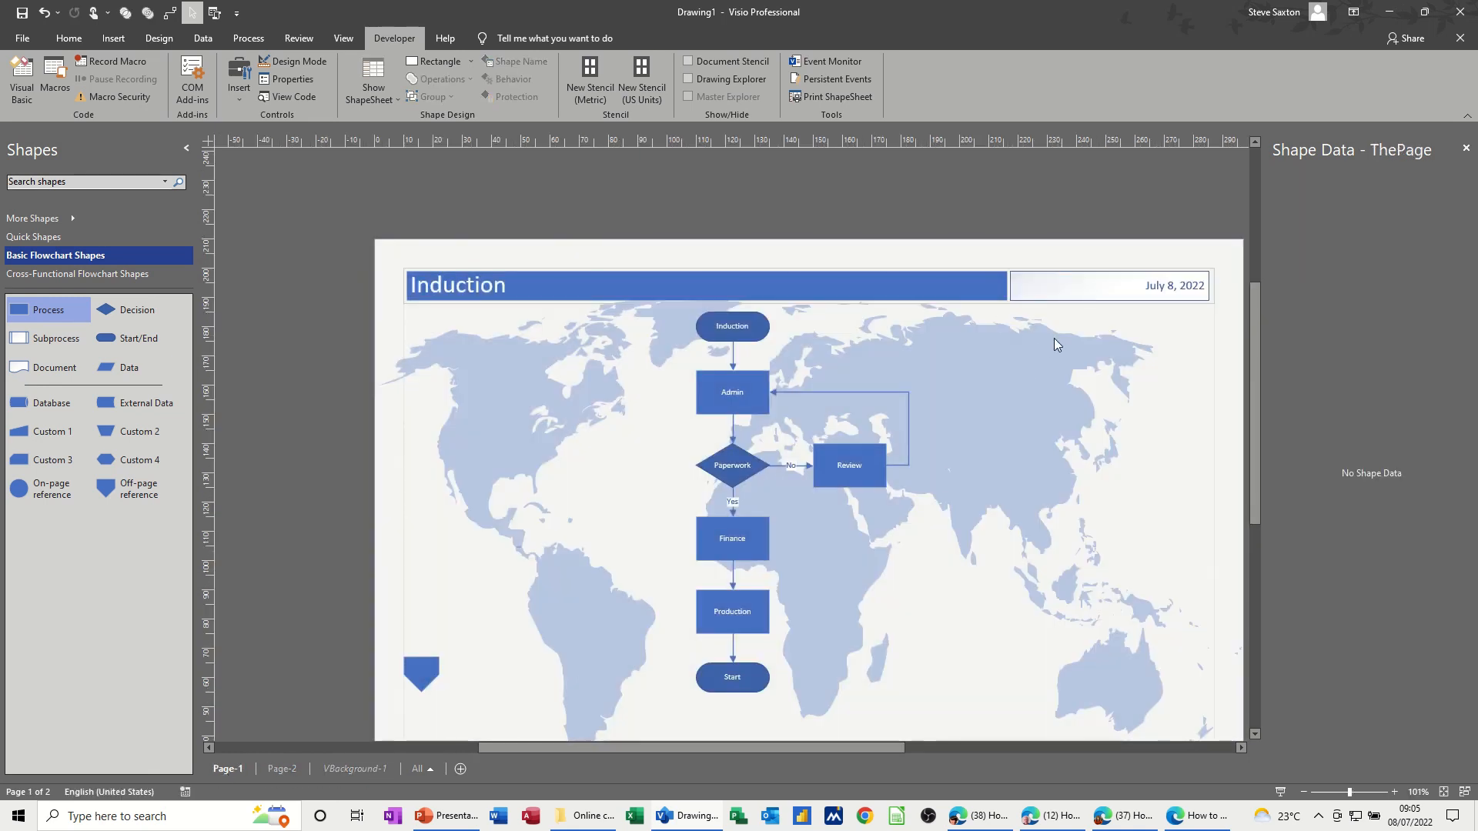
left_click(69, 40)
left_click(512, 63)
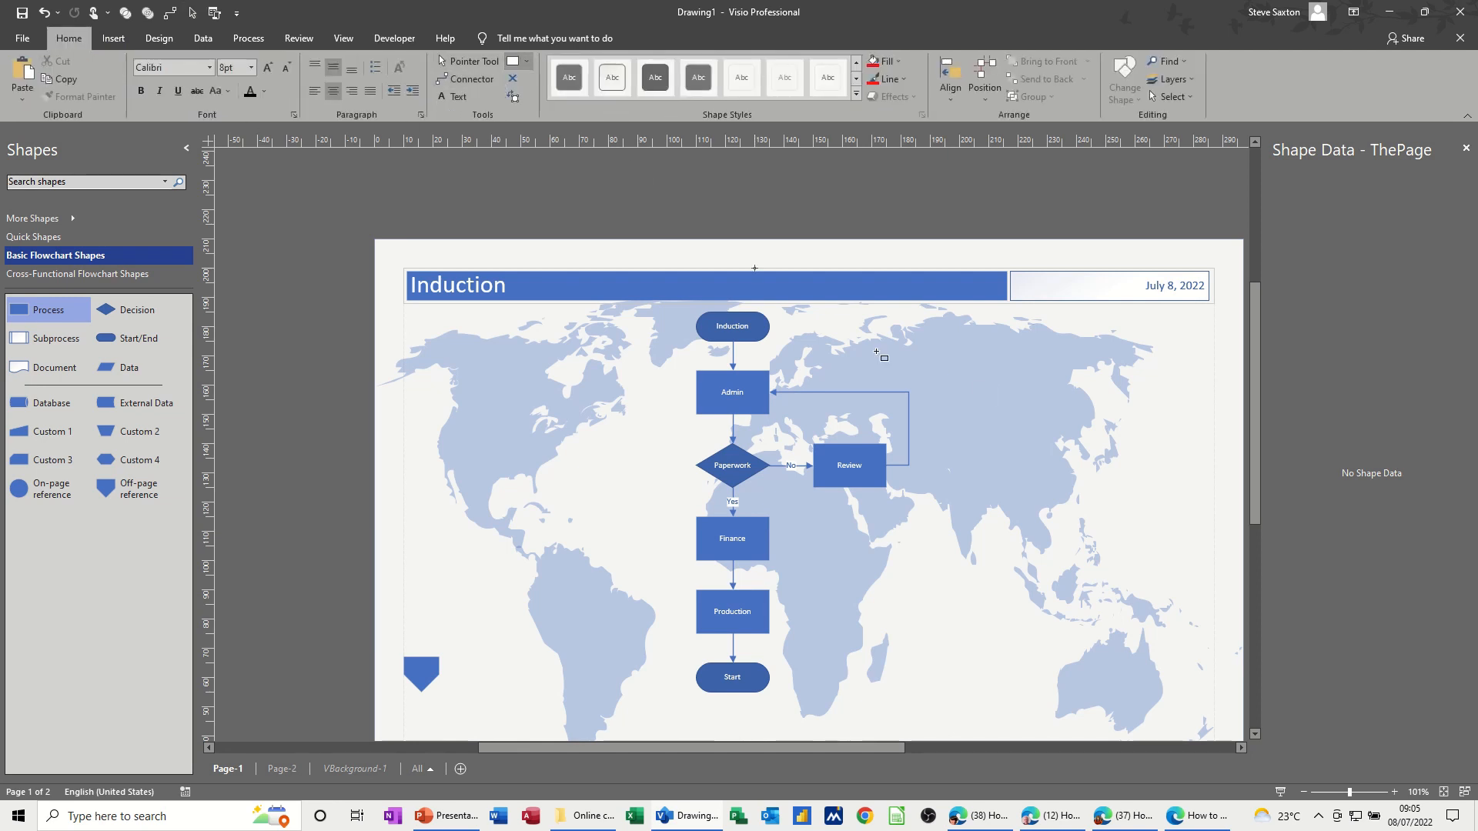
left_click_drag(1009, 334, 1091, 370)
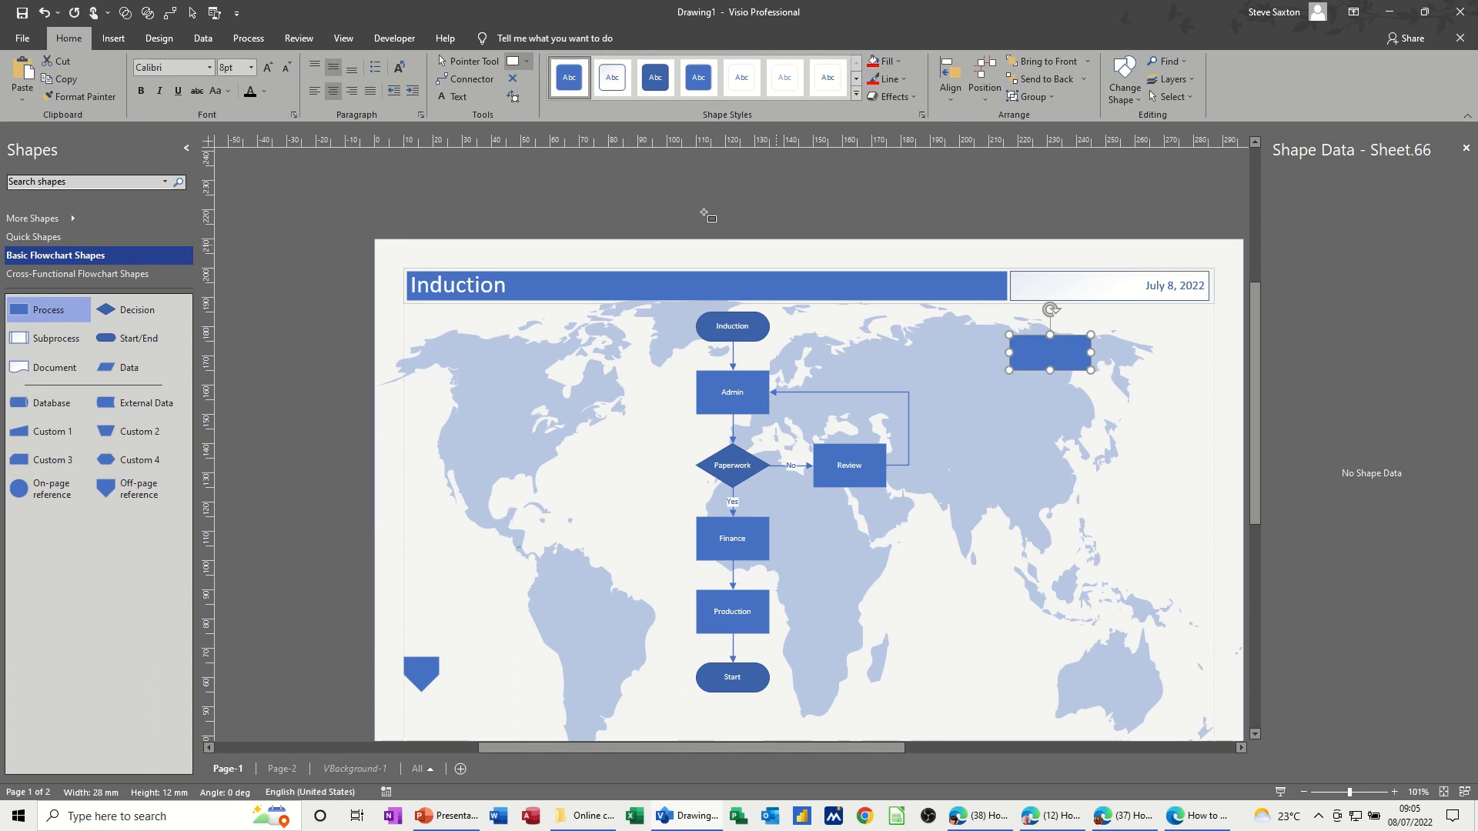
left_click(468, 62)
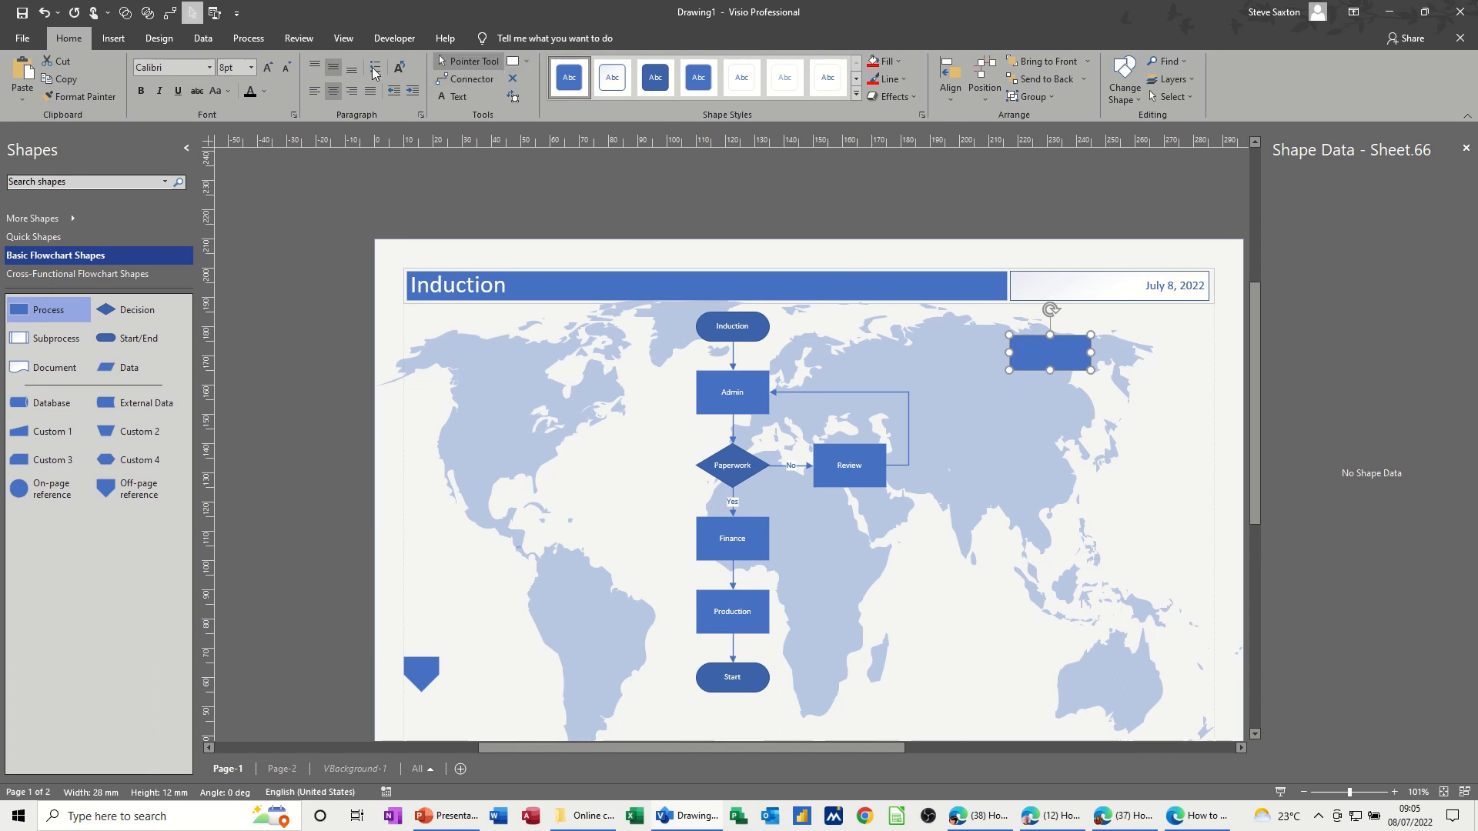
- Hyperlink the drawn rectangle on Page-1 to the renamed Process shape on Page-2, with the zoom set to 200%
left_click(117, 40)
left_click(323, 80)
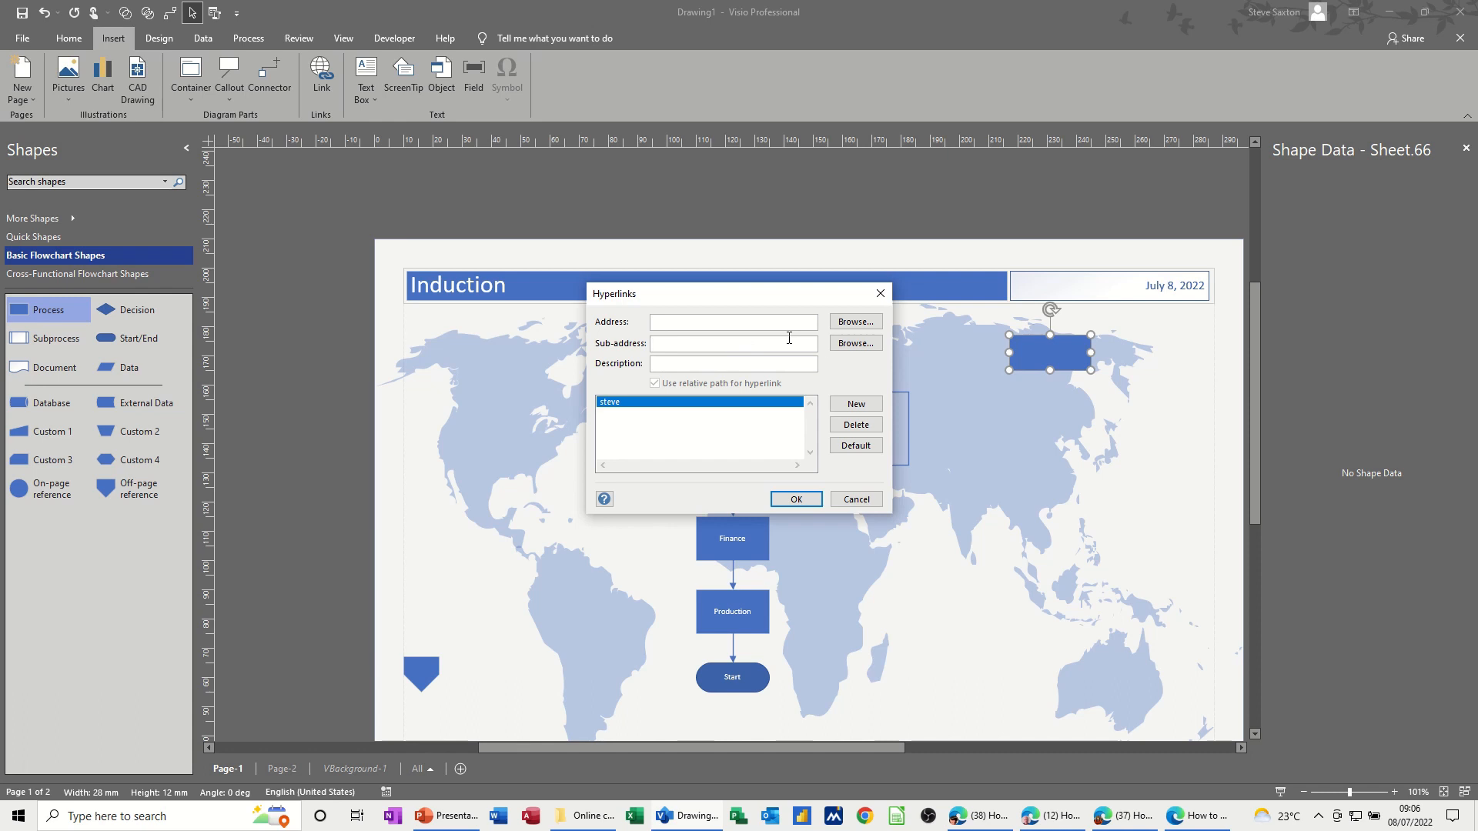
left_click(842, 344)
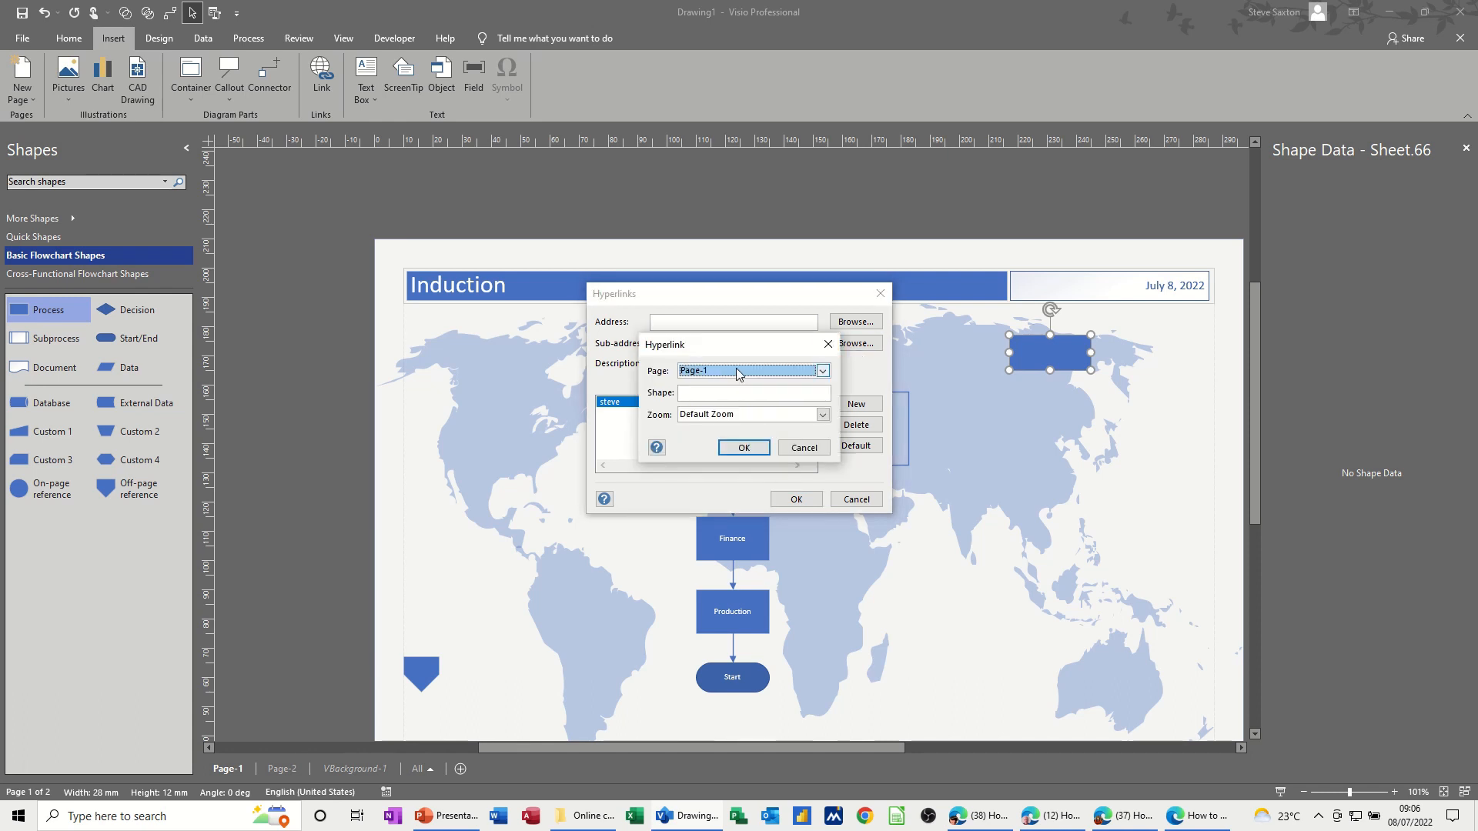
left_click(821, 371)
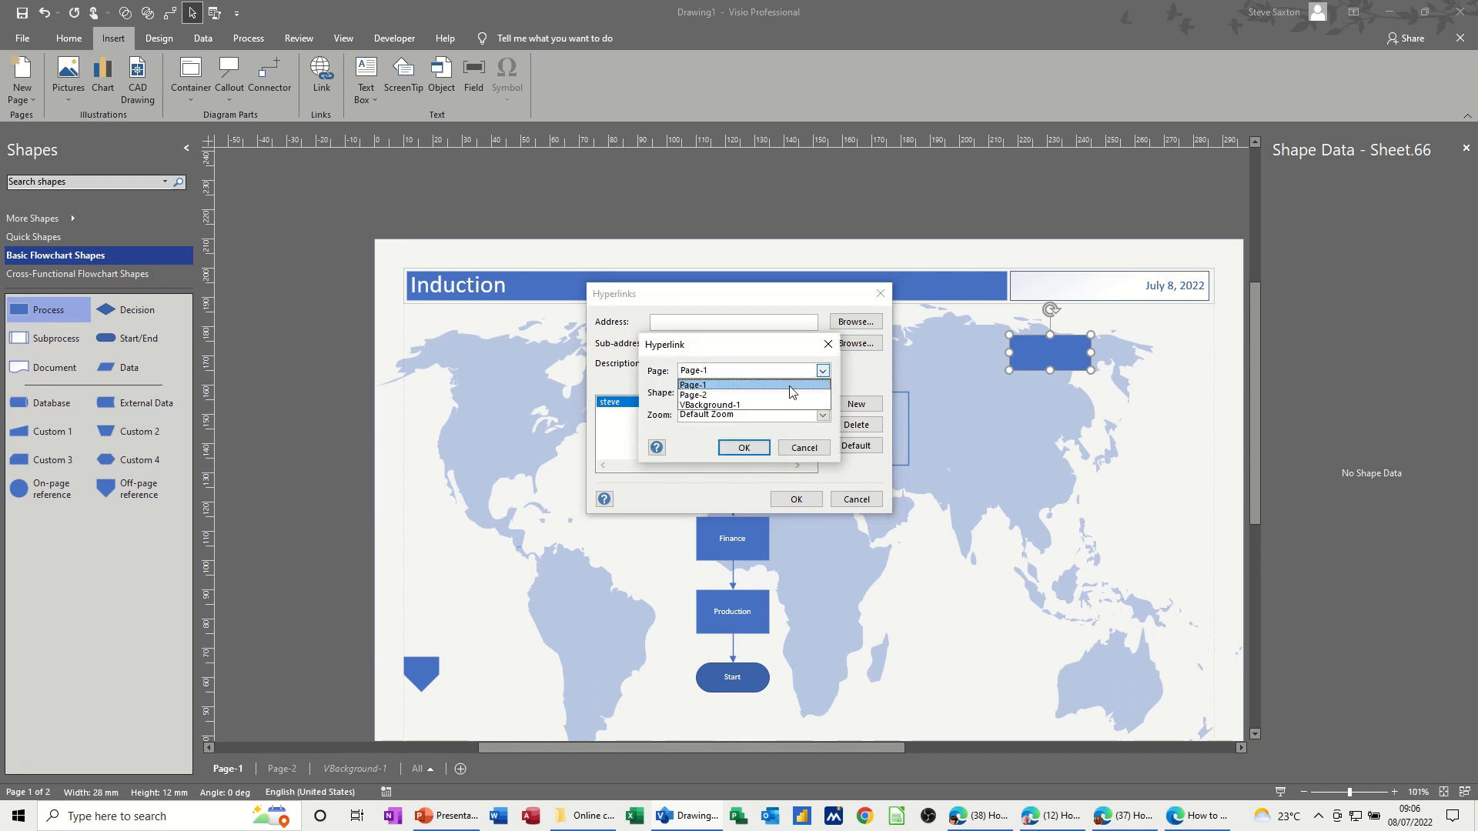
left_click(791, 395)
left_click(744, 394)
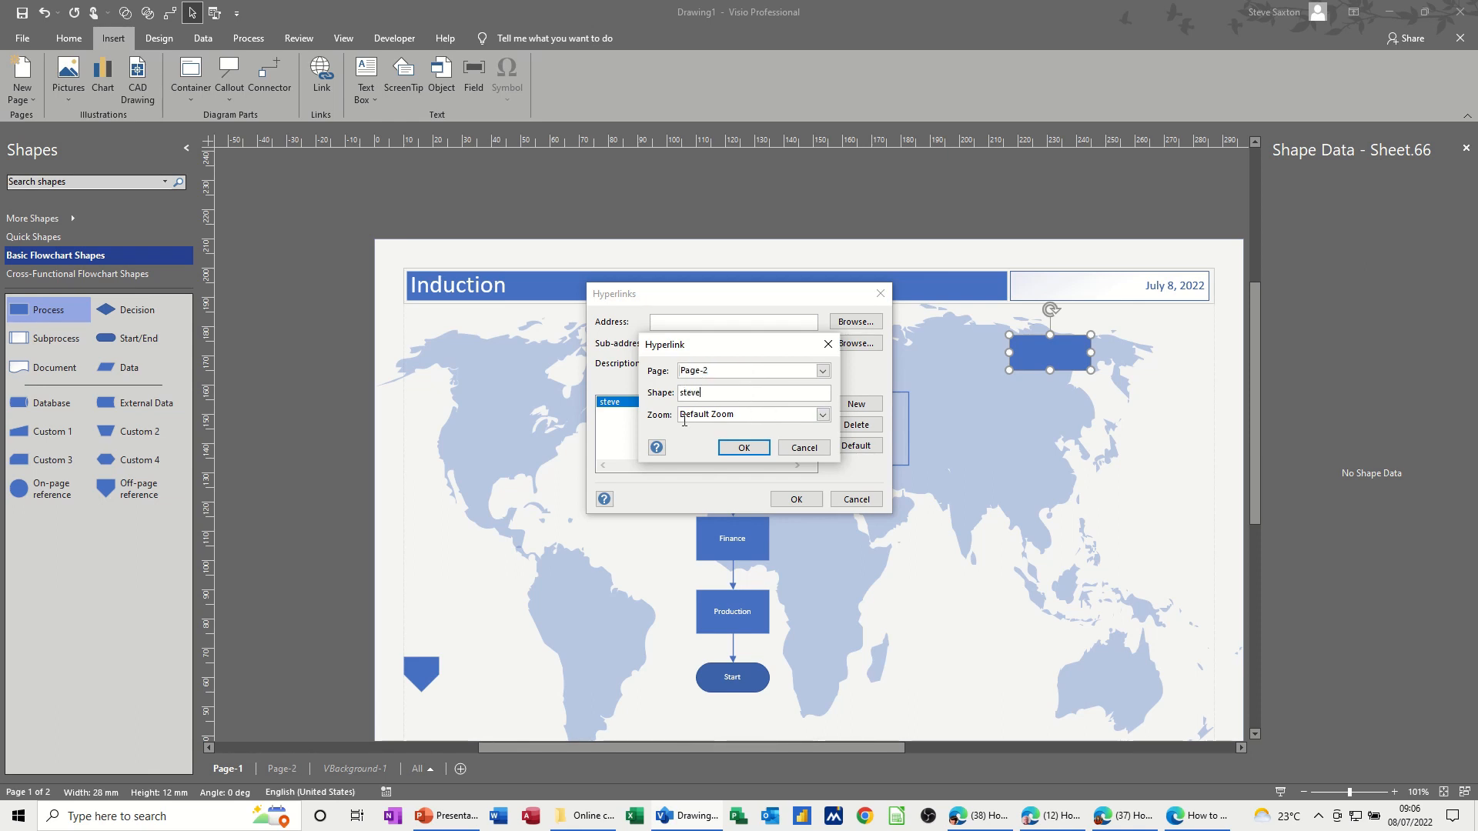
left_click(821, 416)
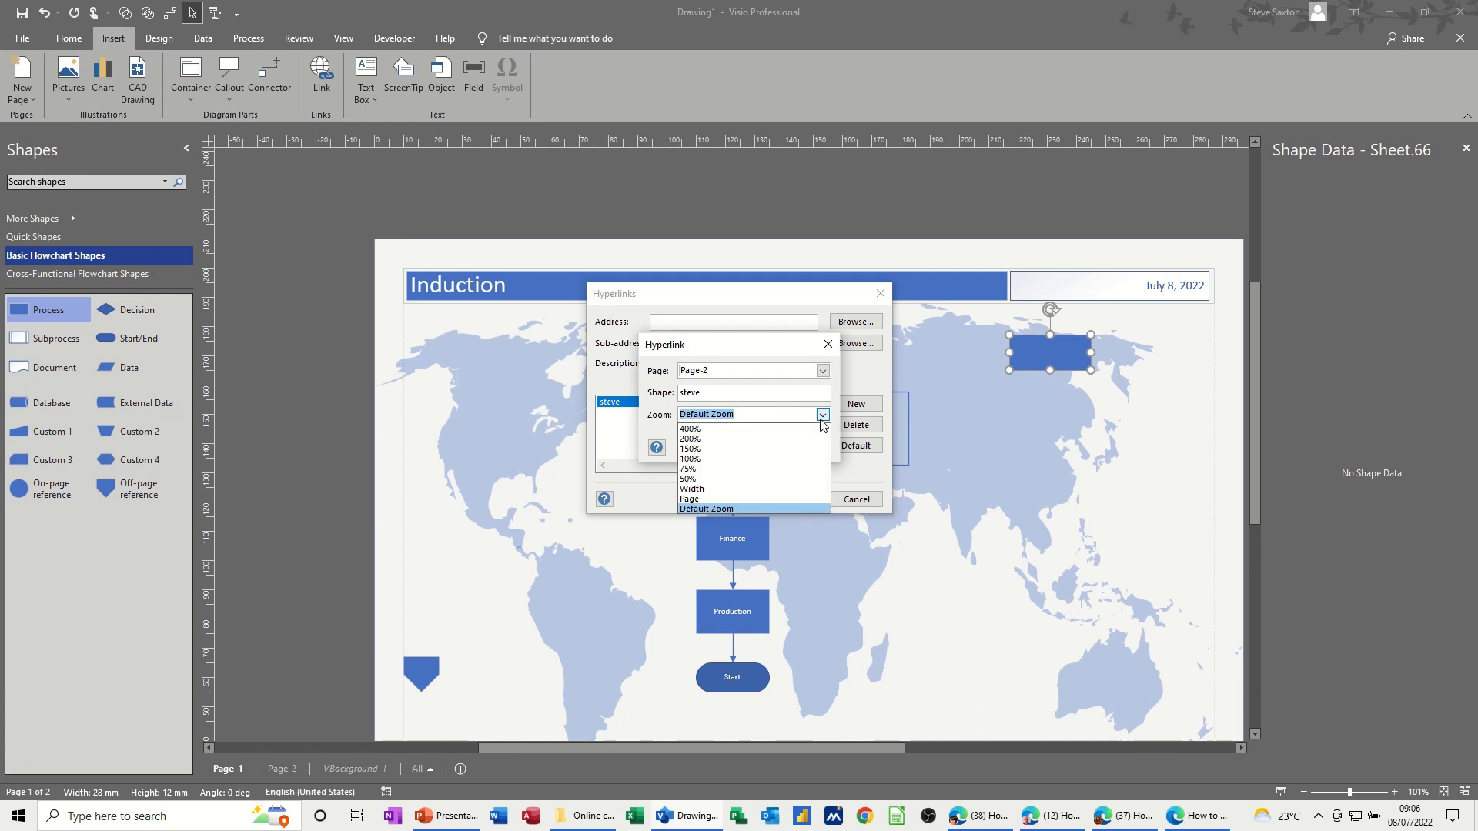
left_click(721, 439)
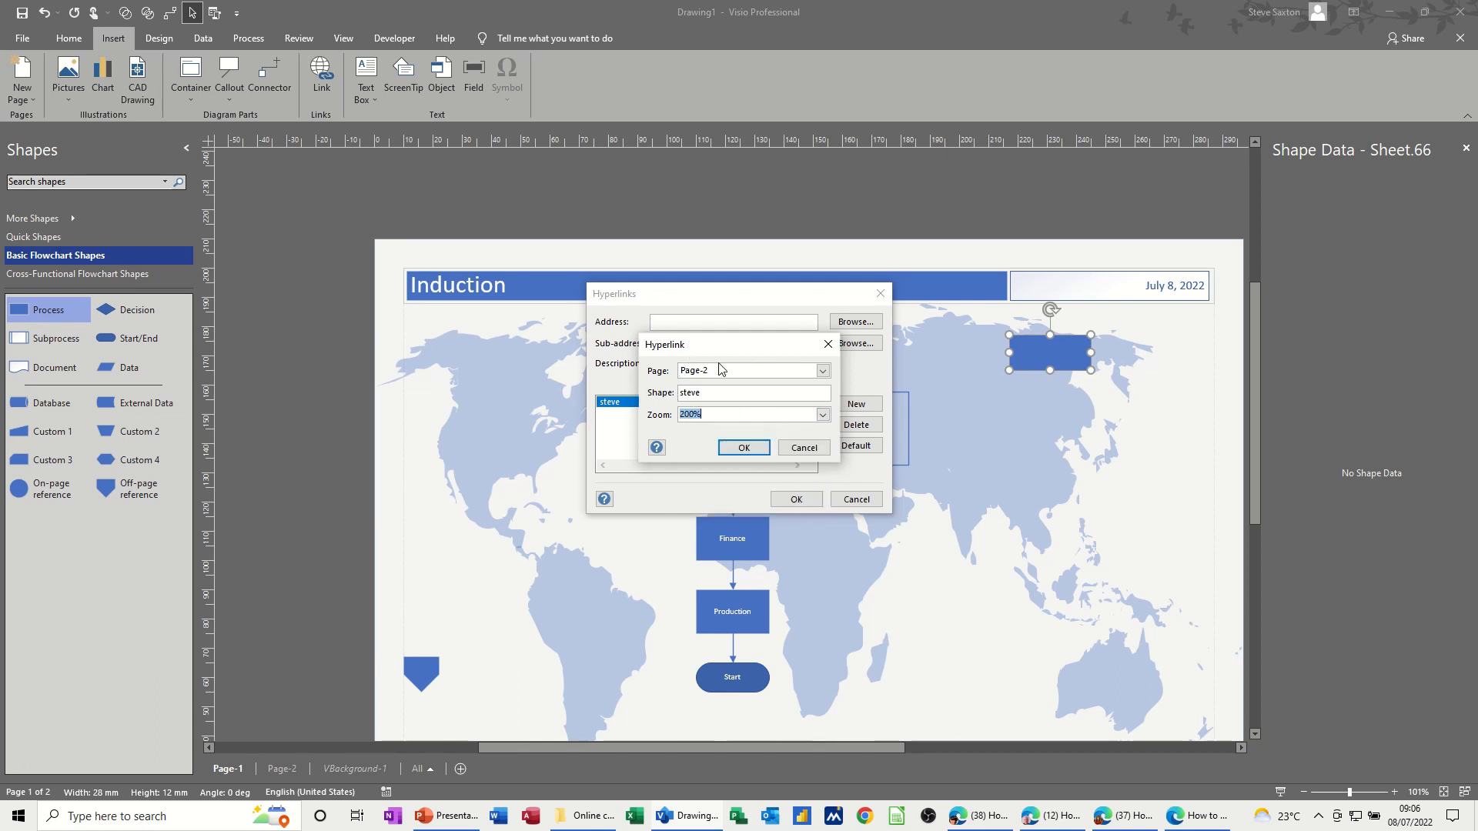
left_click(743, 447)
left_click(797, 500)
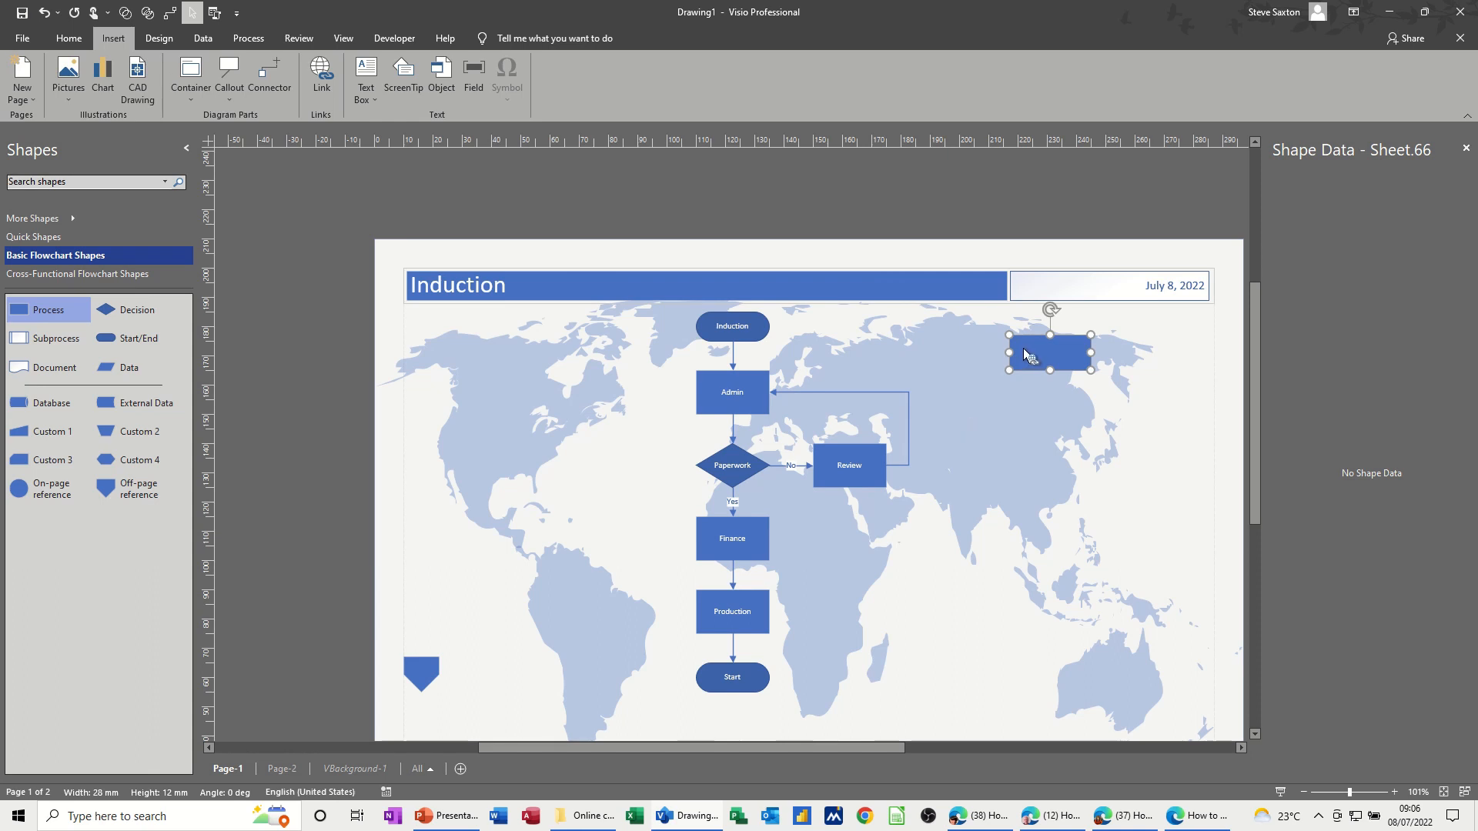
- Test the rectangle's hyperlink by following it to the linked shape on Page-2
mouse_move(1025, 354)
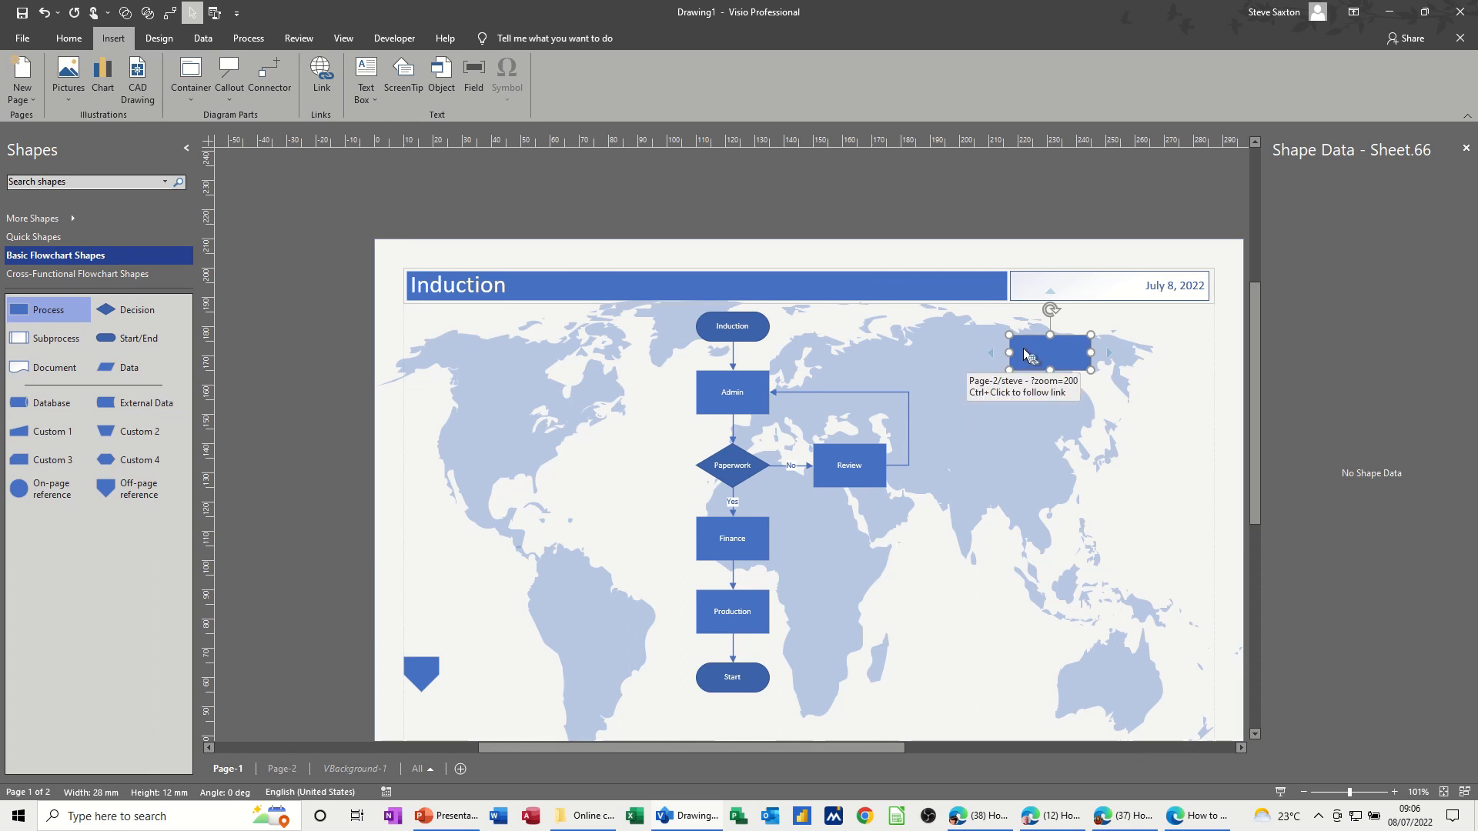
key("Escape")
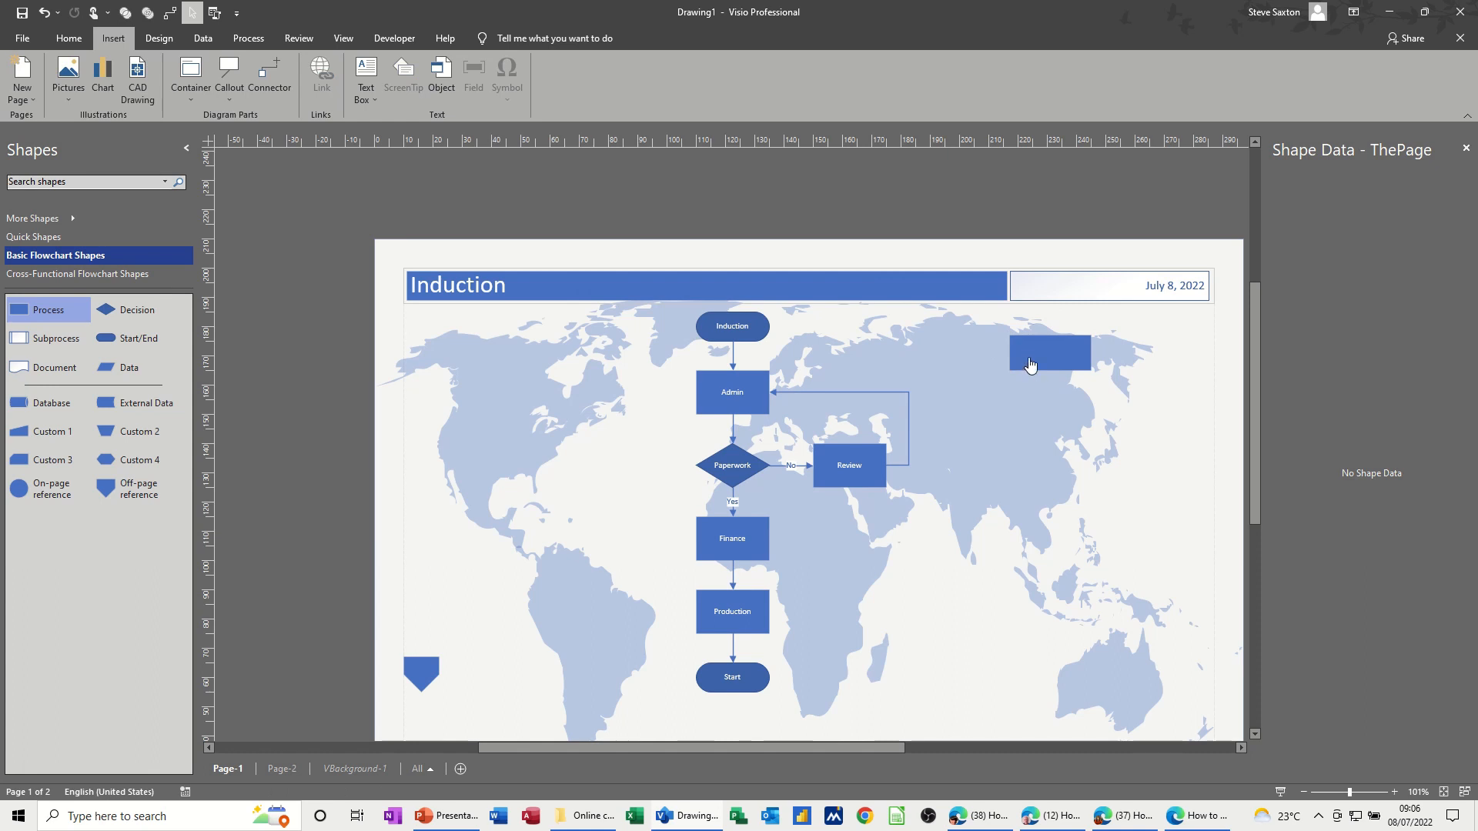
left_click(1029, 350, "ctrl")
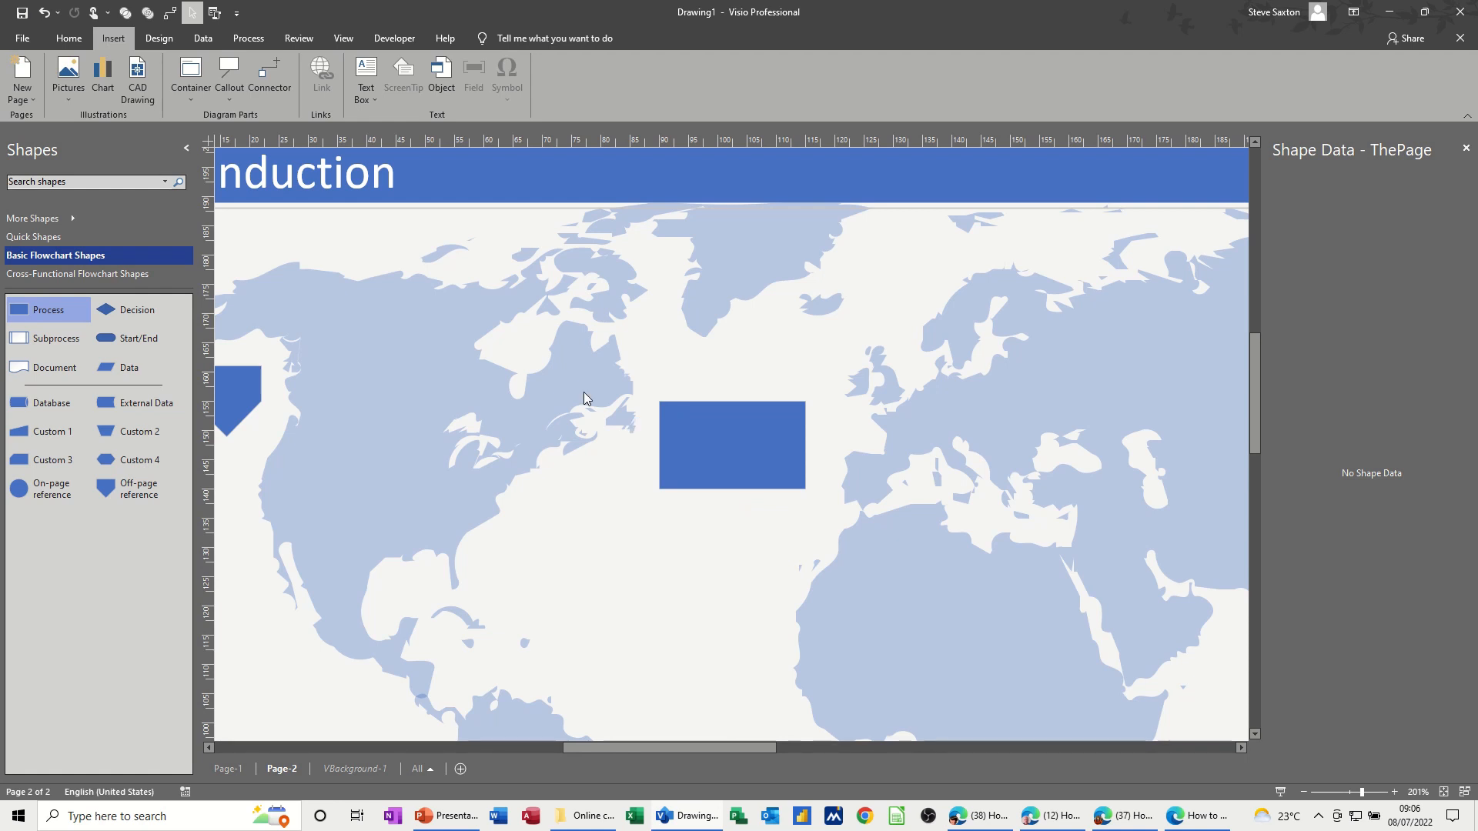
- Return to Page-1 and activate the Rectangle tool
left_click(228, 768)
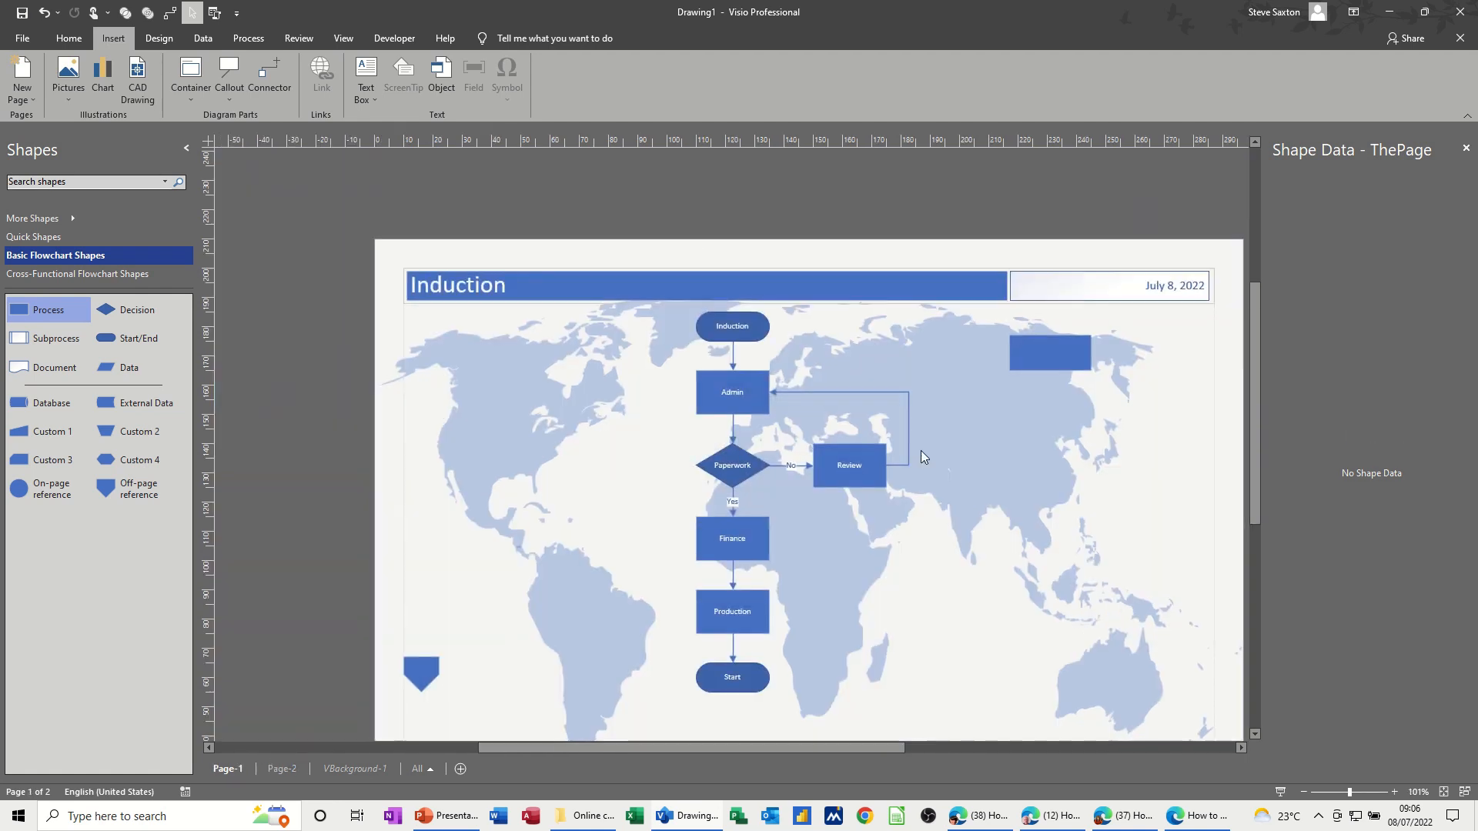
left_click(68, 39)
left_click(512, 60)
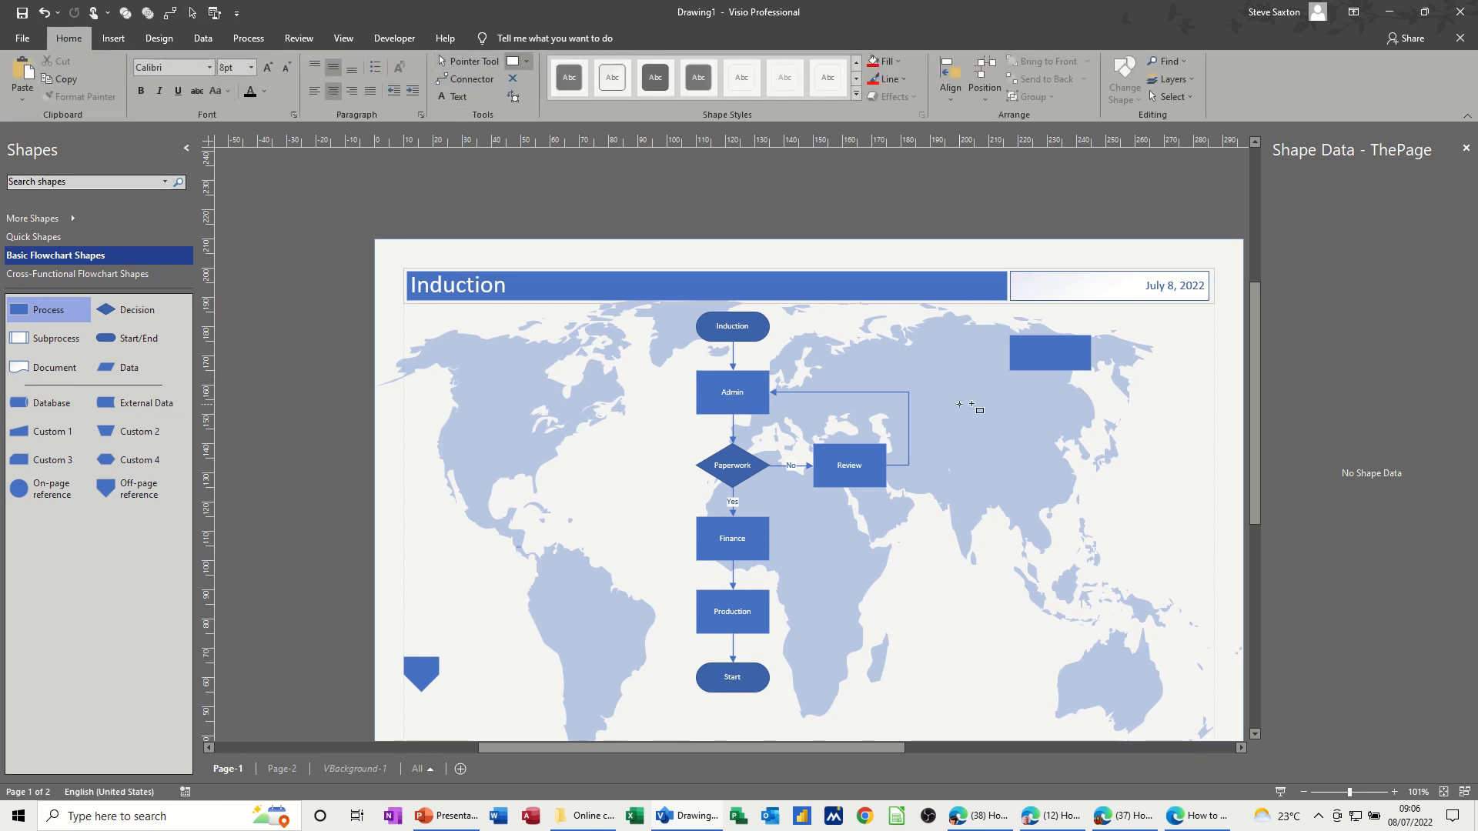
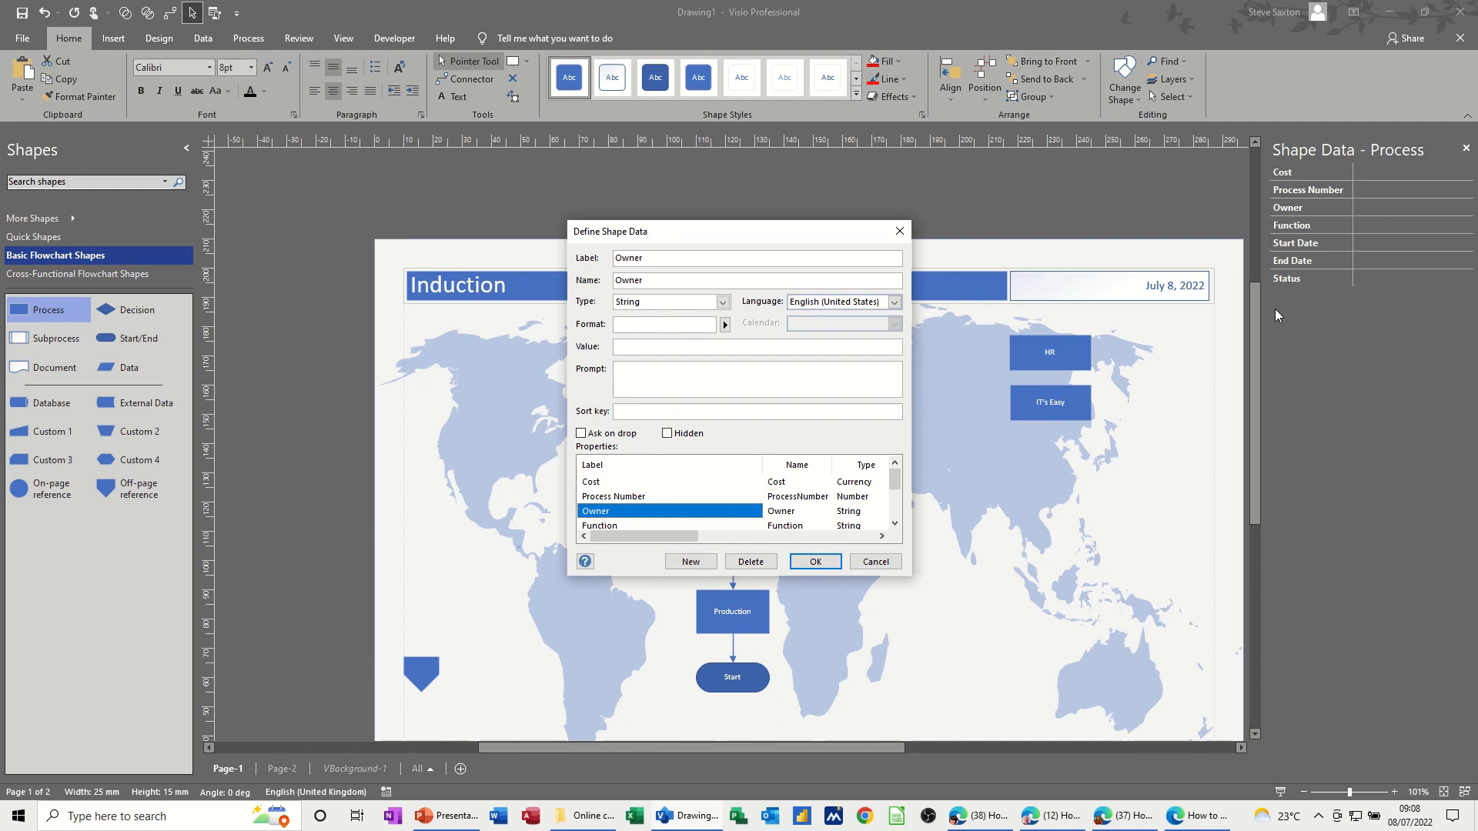
- Set the sort key of the Owner property to 1 in the Admin process's shape data definition, and deselect the shape
left_click(639, 413)
type("1")
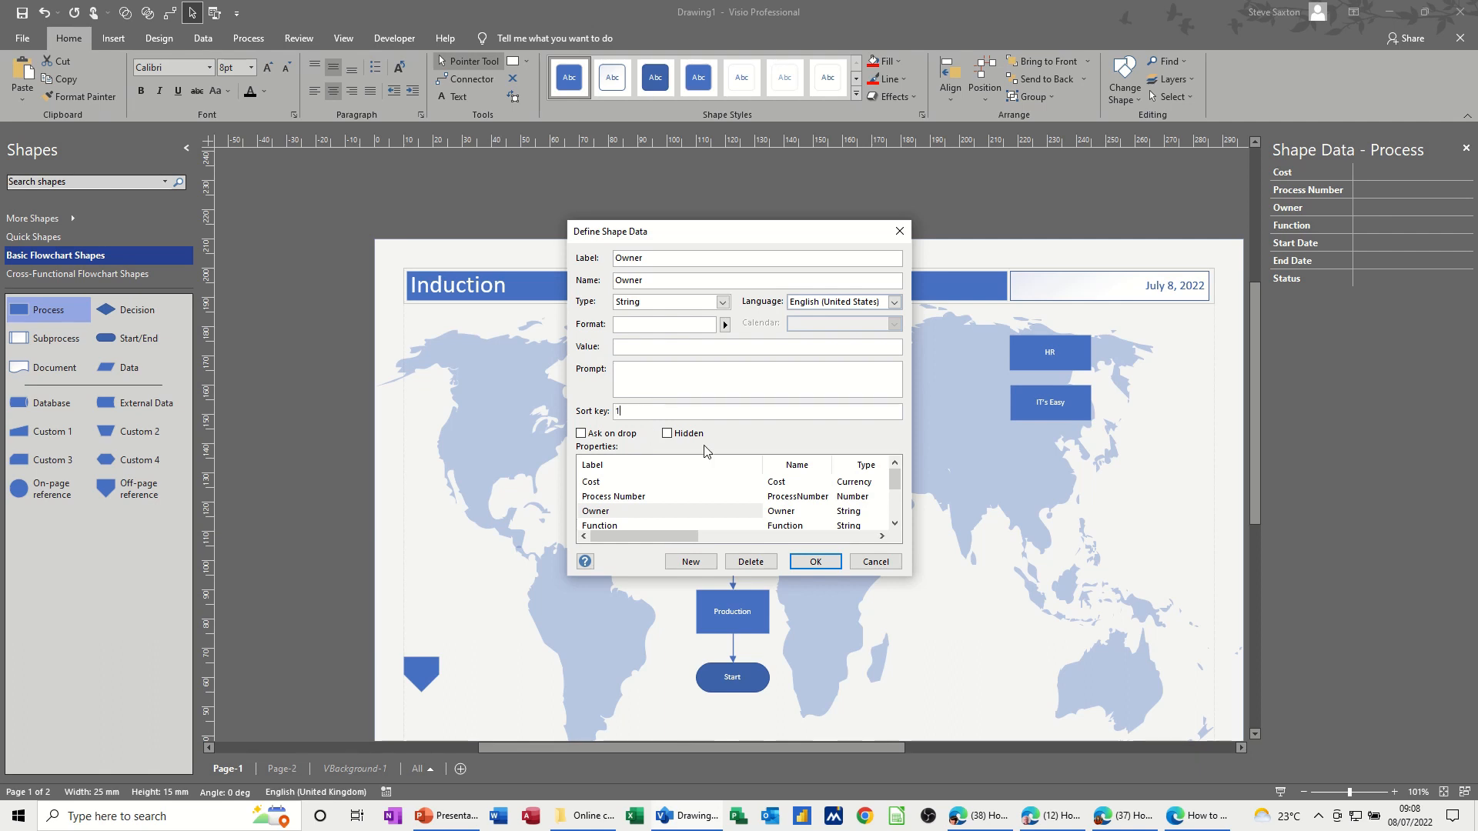
left_click(805, 562)
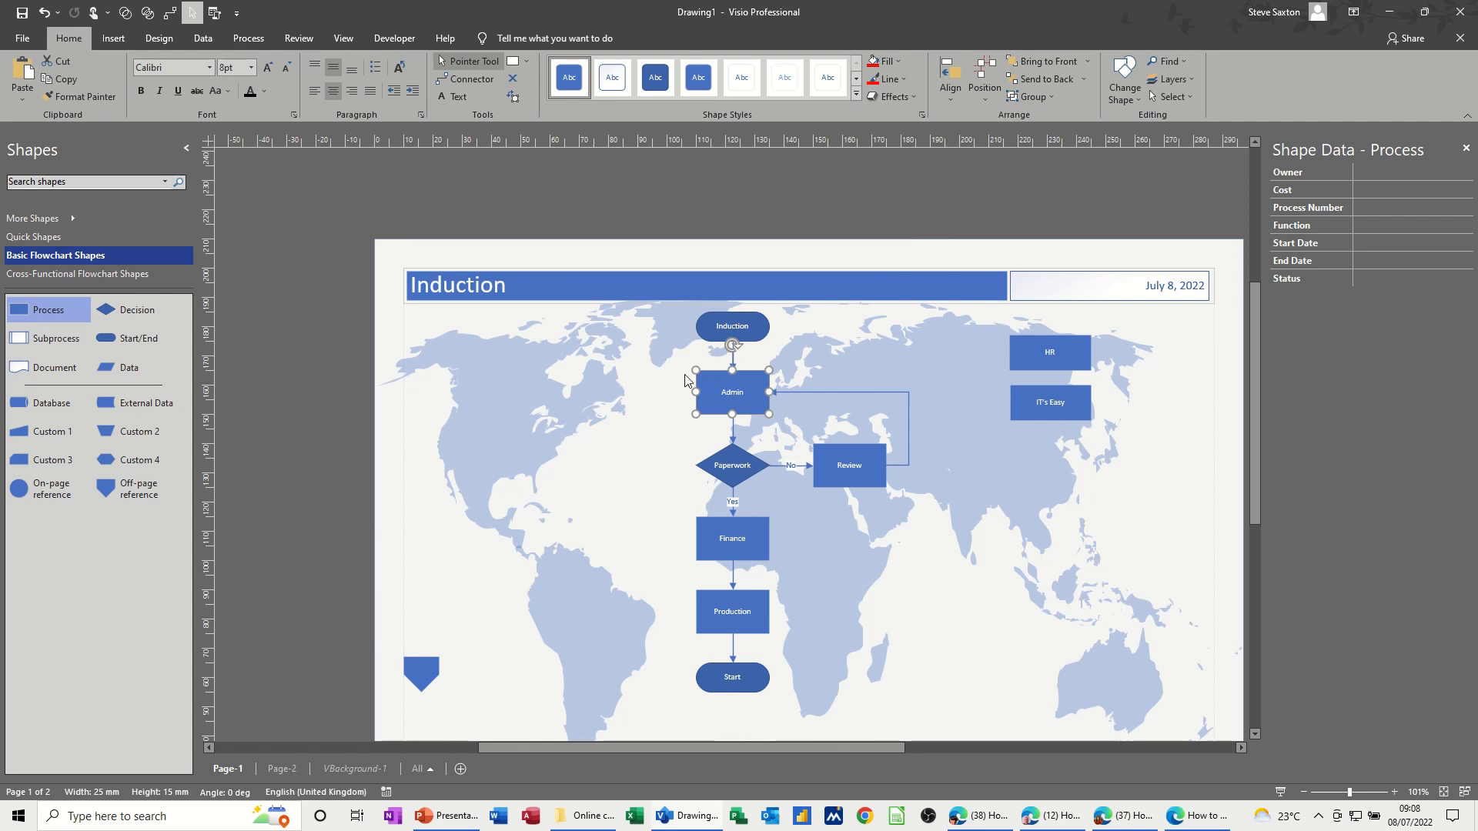
left_click(655, 377)
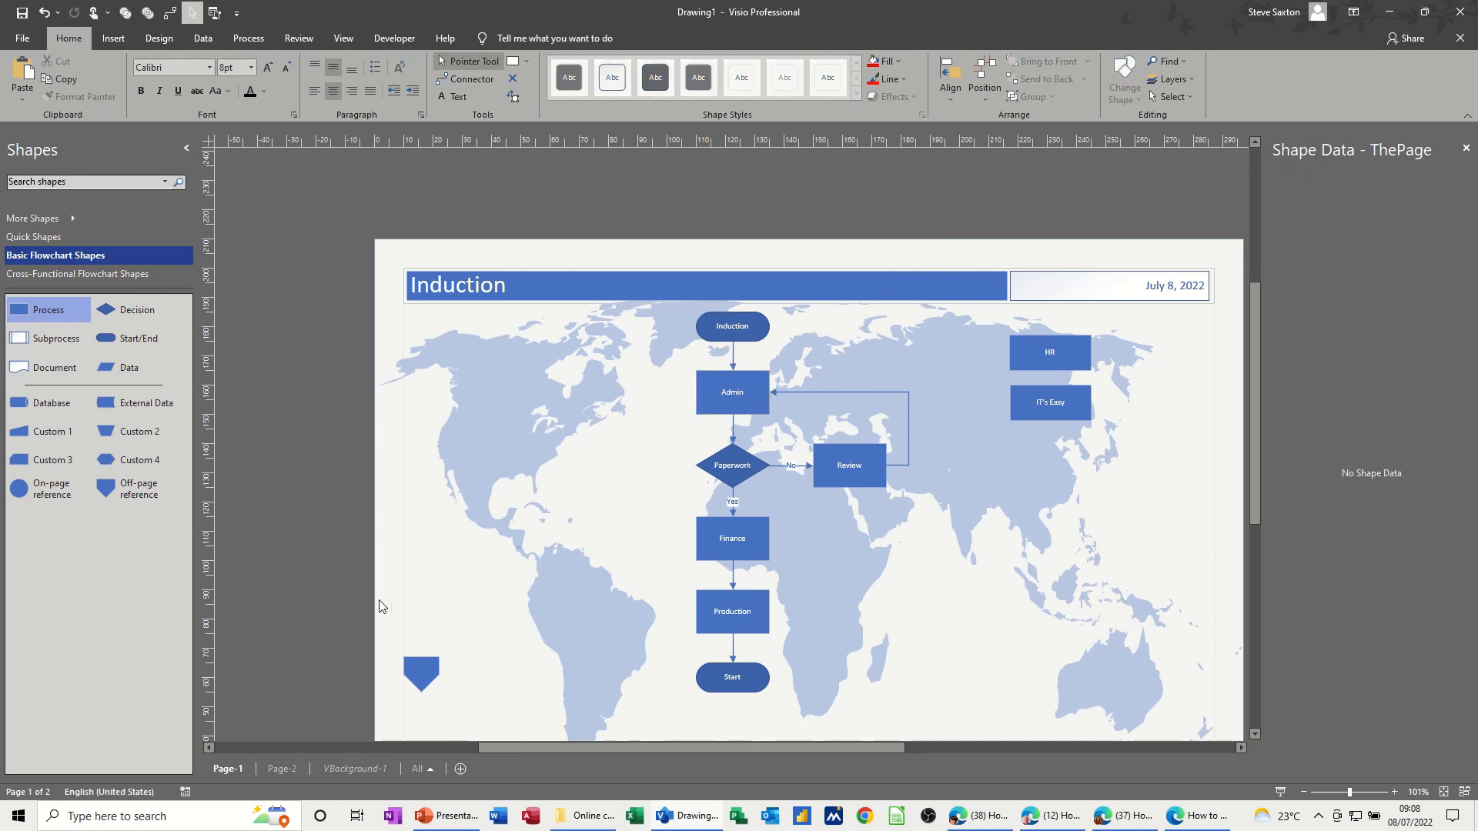
- Add a new page after Page-2 and rename Page-1 as Main
left_click(283, 770)
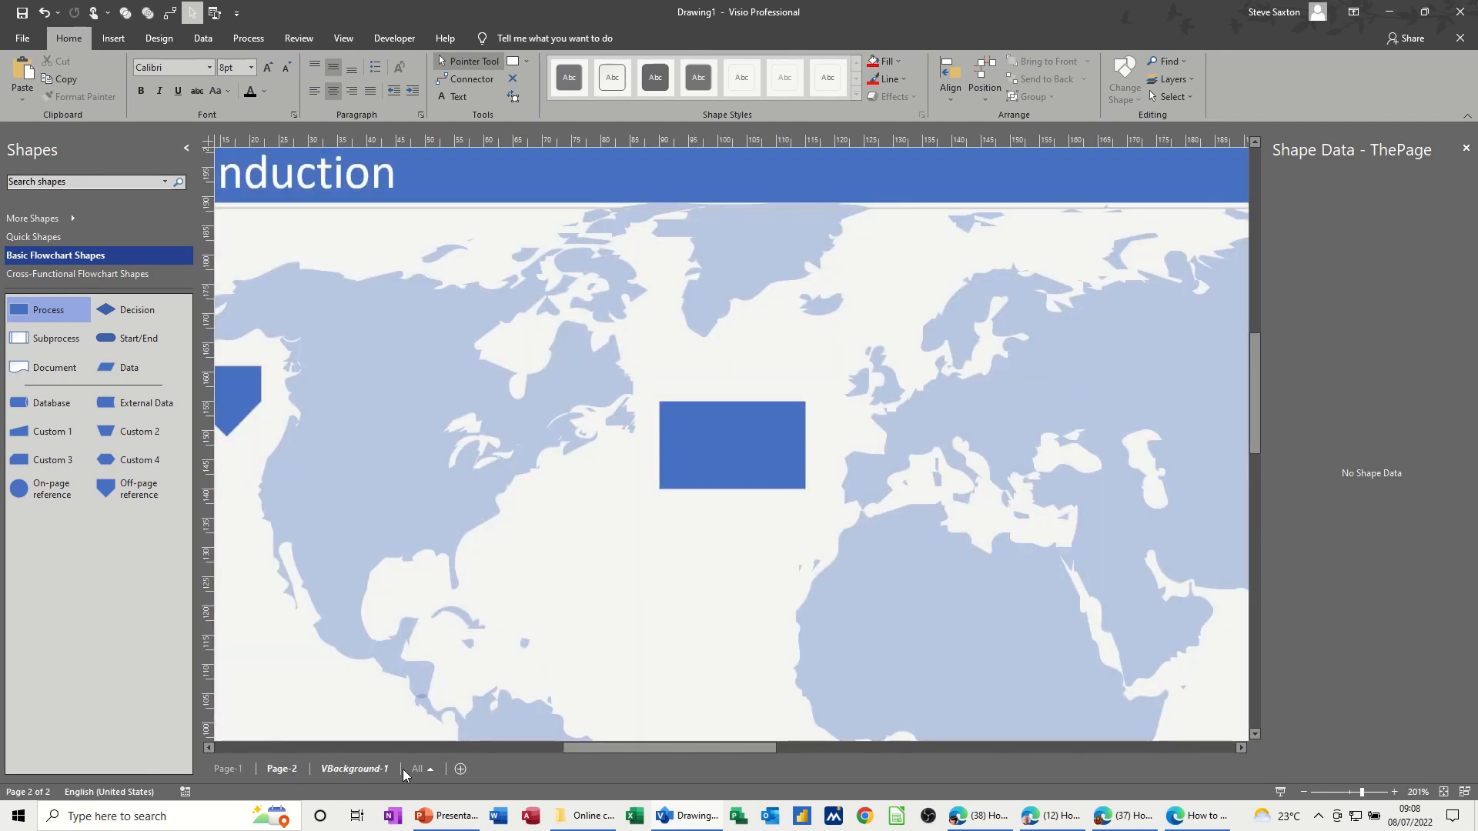
left_click(461, 768)
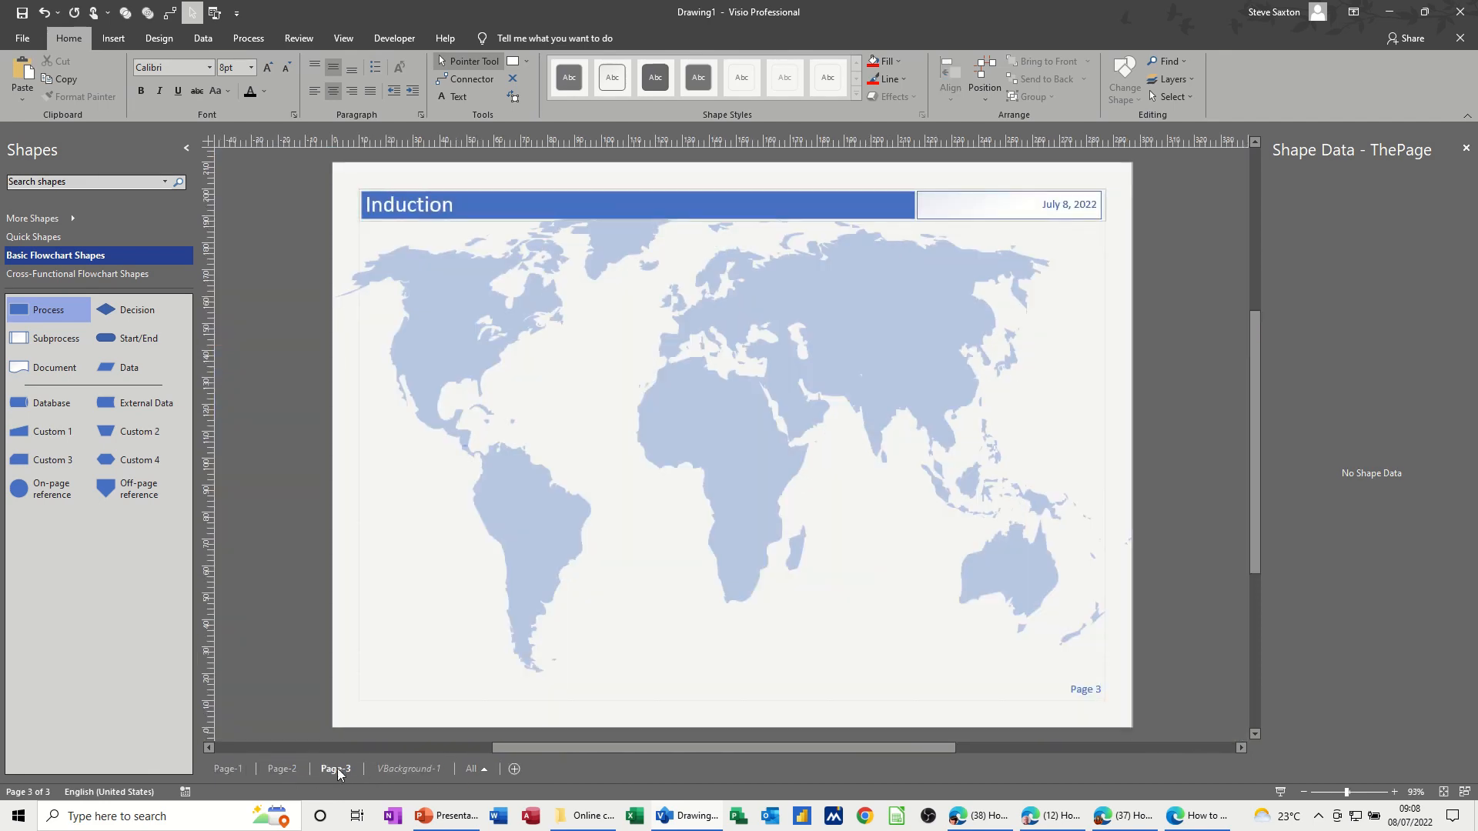
double_click(234, 765)
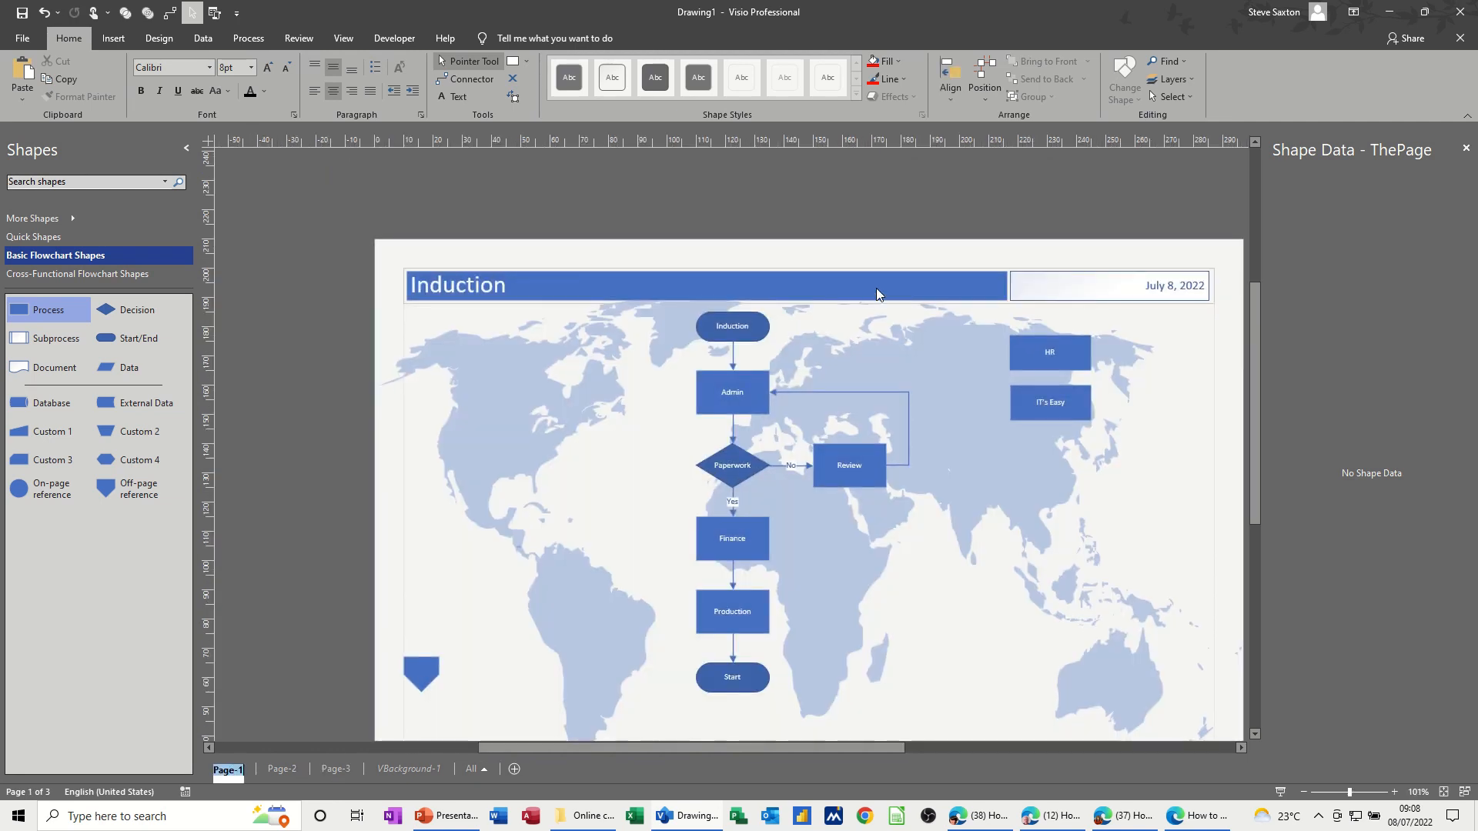
type("Main")
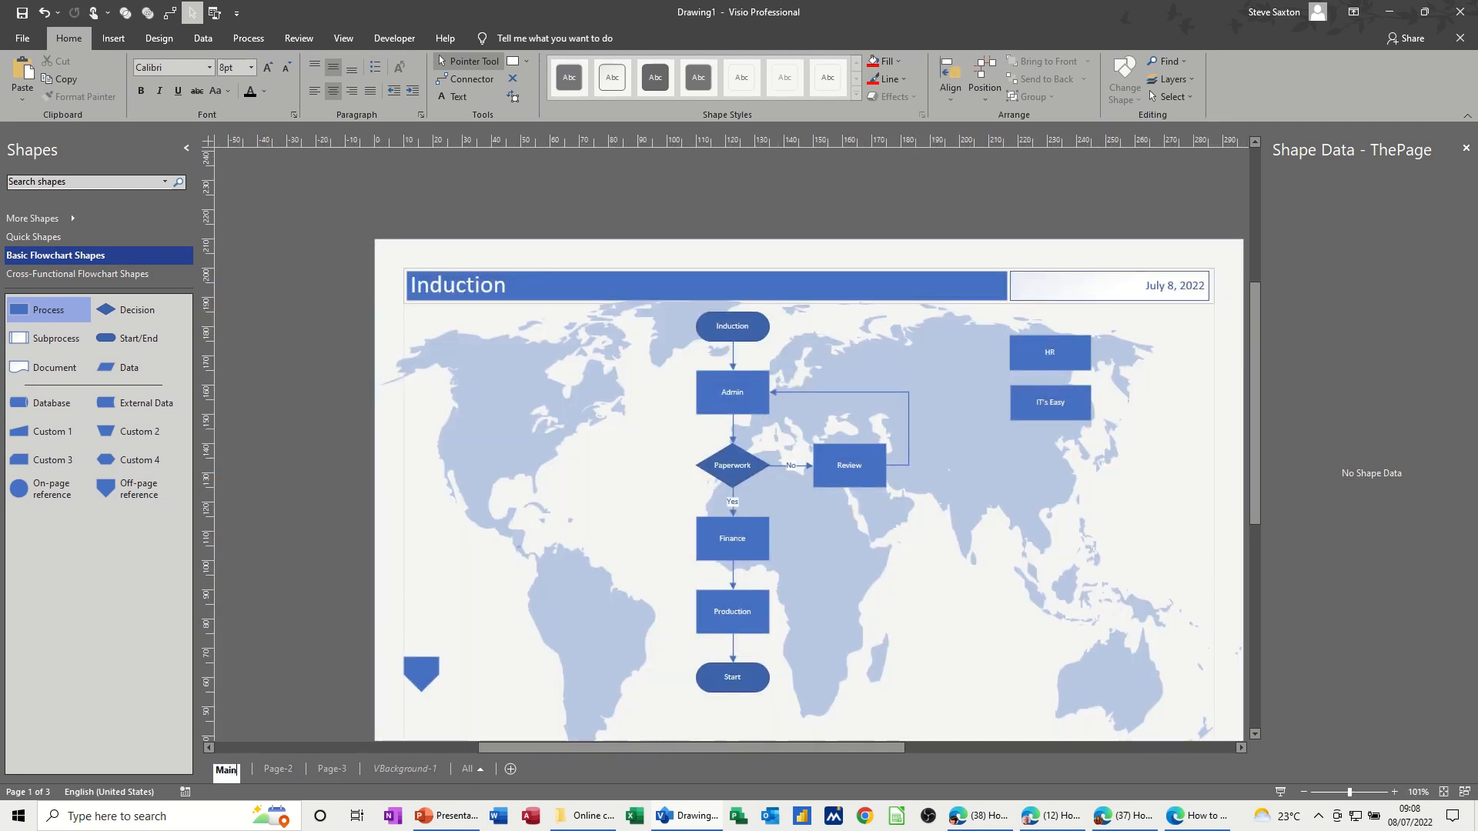
- Rename Page-2 as Link and Page-3 as Cross
double_click(273, 768)
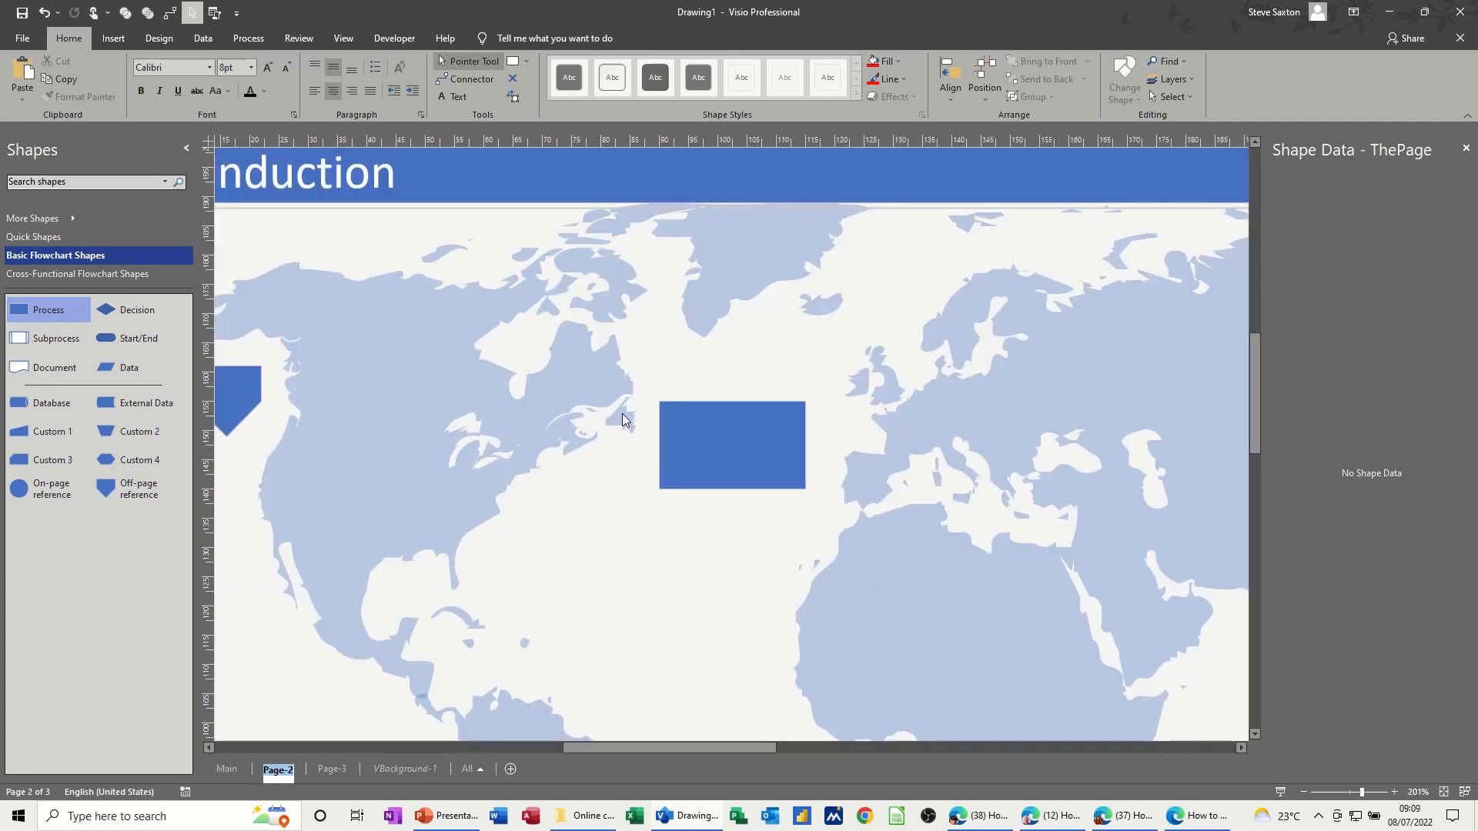
type("Link")
left_click(322, 764)
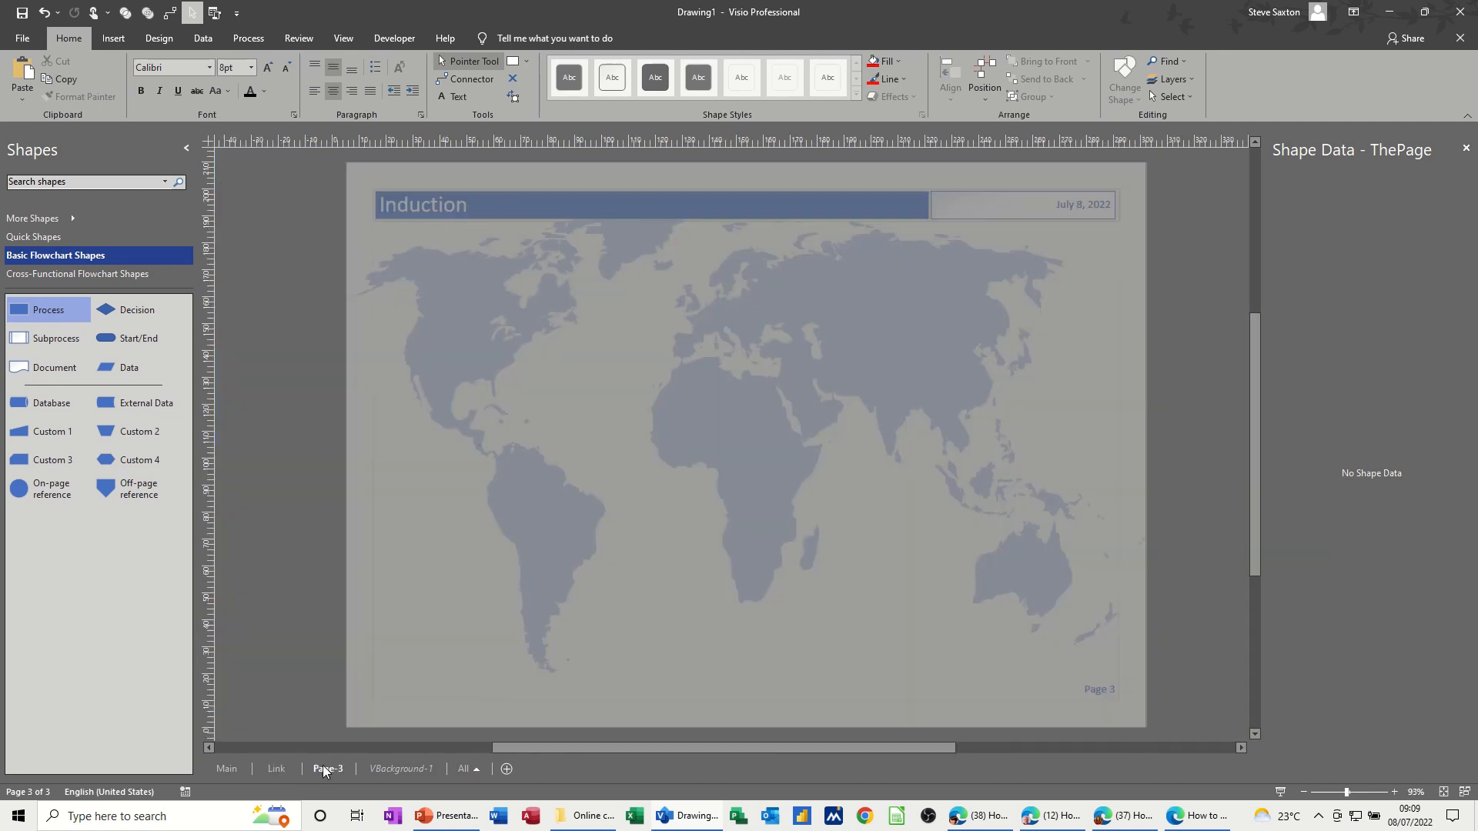
double_click(328, 769)
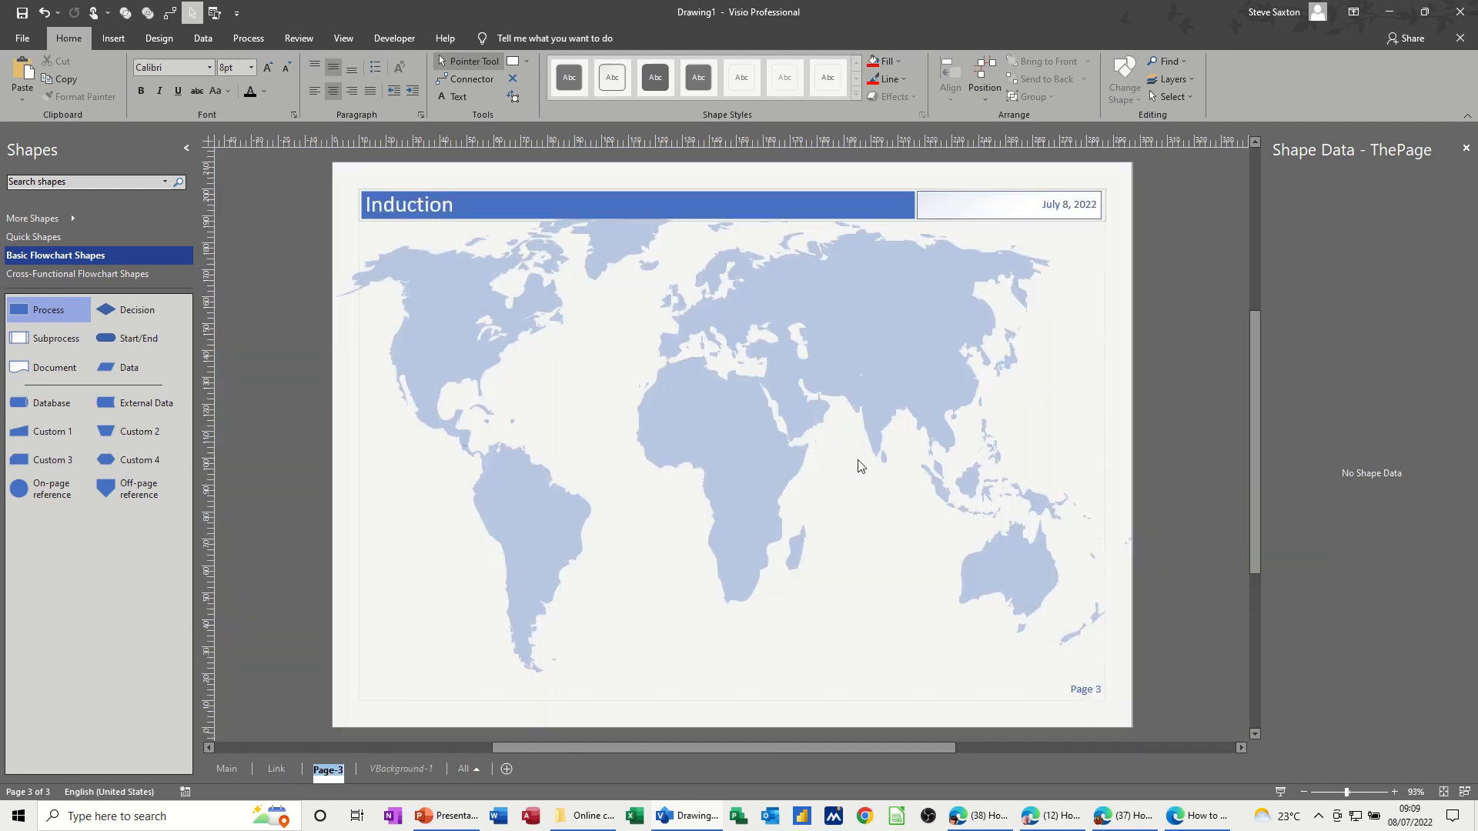
type("Cross")
key("Return")
- Place a horizontal Swimlane from the Cross-Functional Flowchart Shapes on the Cross page and position it just below the Induction title banner
left_click(51, 274)
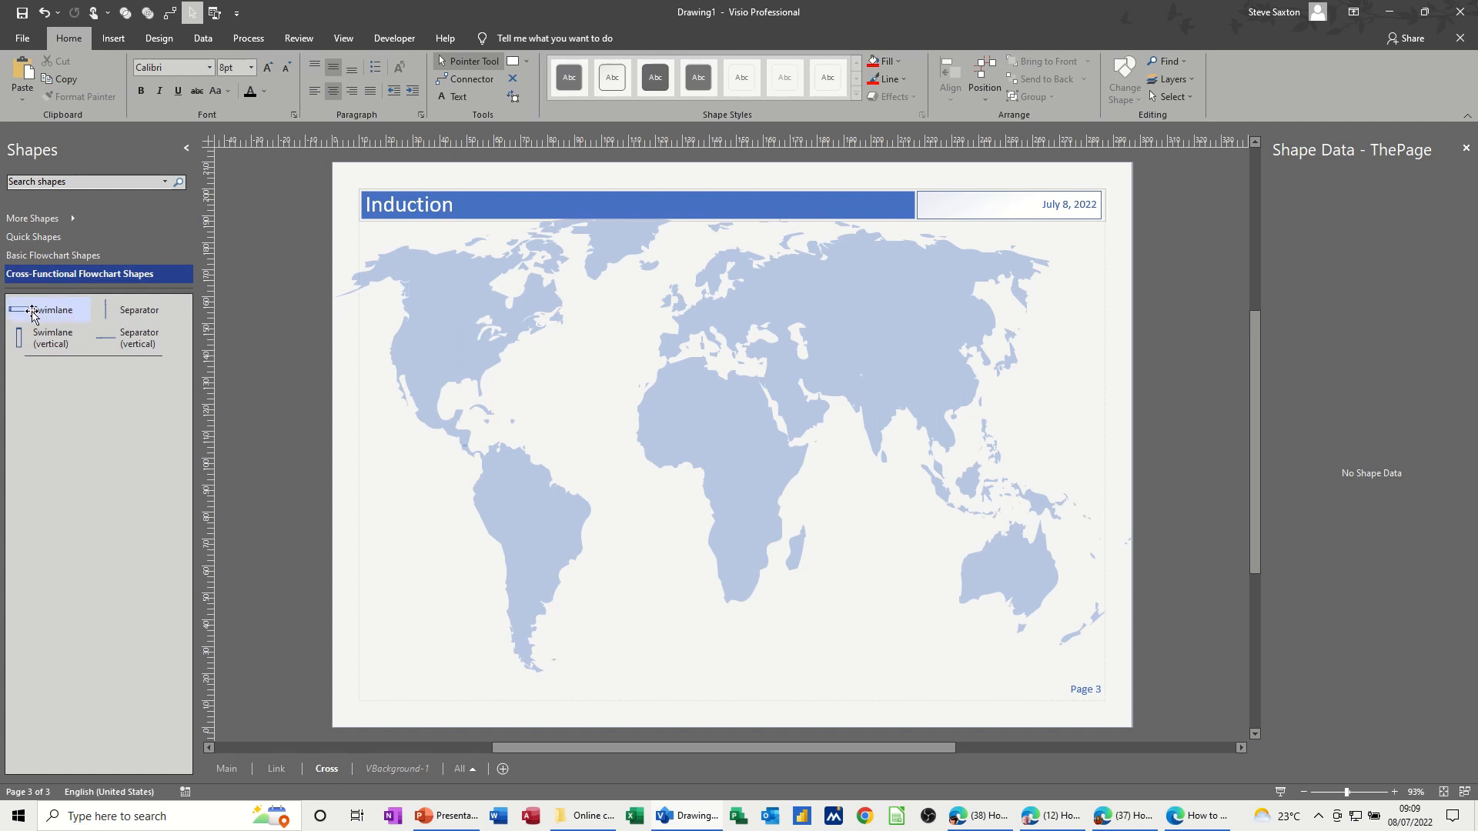
left_click_drag(31, 311, 551, 307)
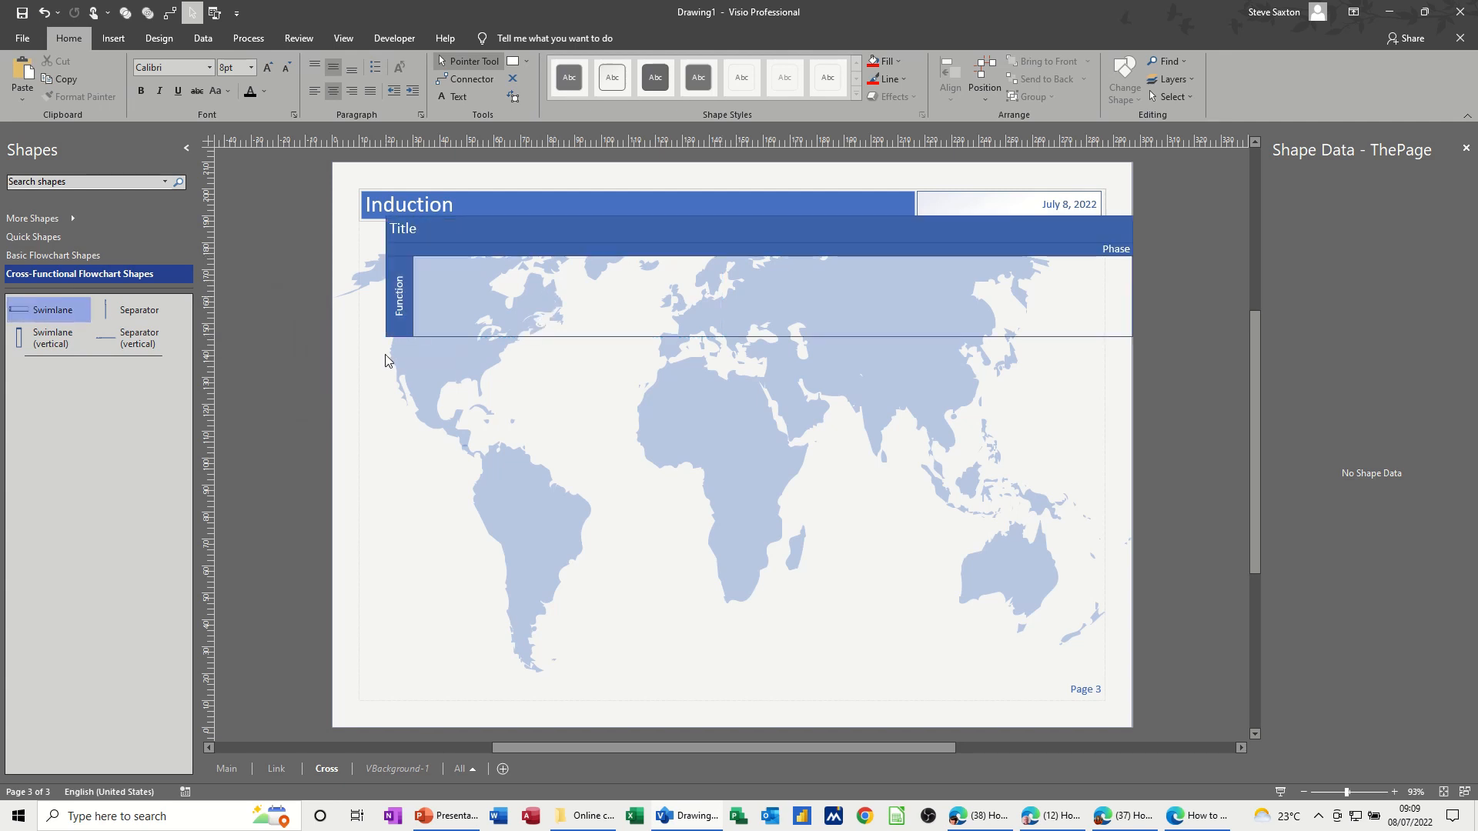
left_click_drag(414, 245, 398, 270)
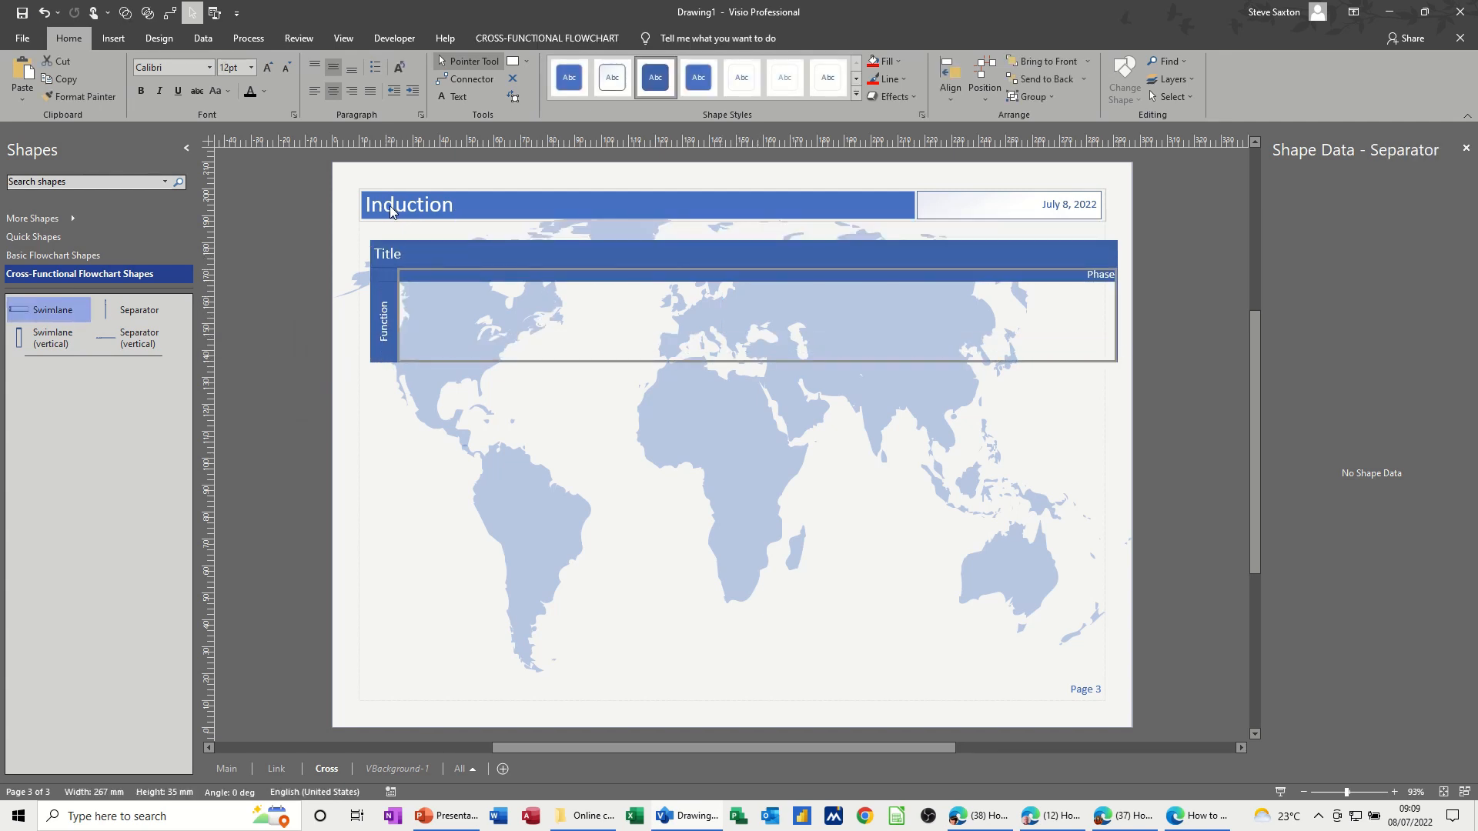
- Add three more horizontal swimlanes stacked beneath the first one
left_click_drag(54, 315, 506, 419)
left_click_drag(60, 307, 442, 451)
left_click_drag(52, 315, 539, 569)
- Label the four swimlanes from top to bottom Admin, HR, Sales and Production
double_click(387, 319)
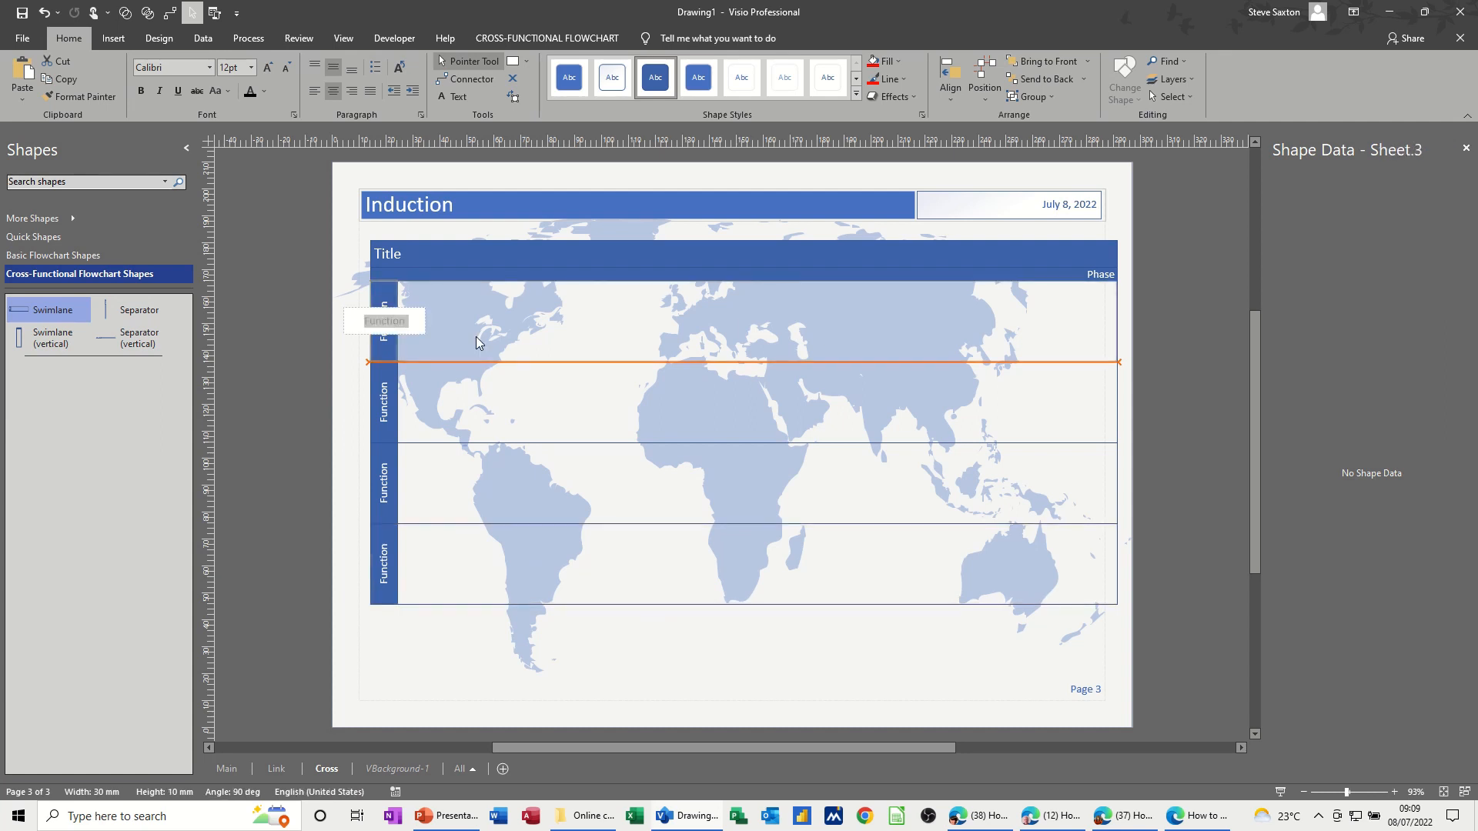
type("Admin")
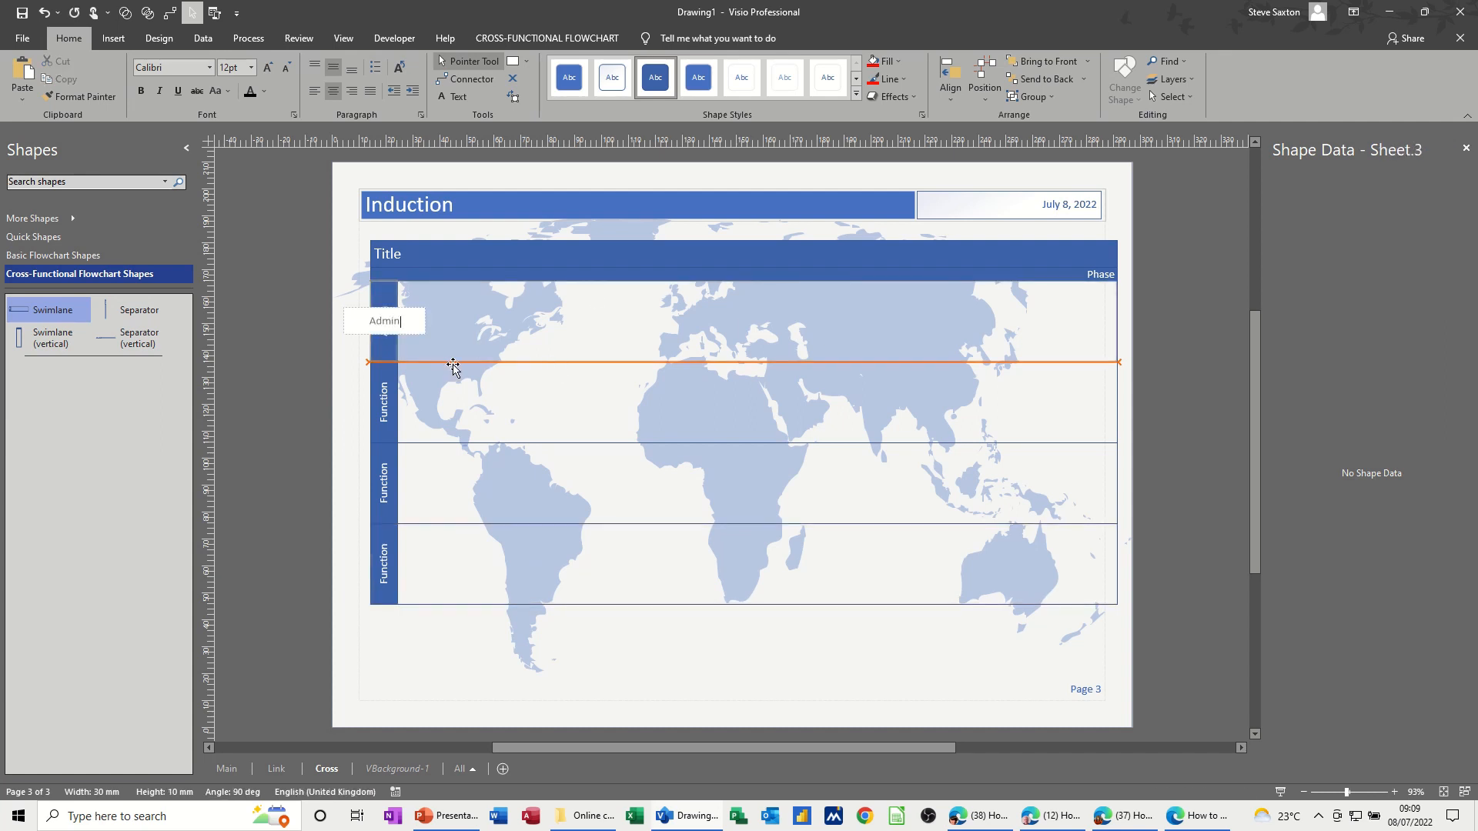
double_click(377, 399)
type("HR")
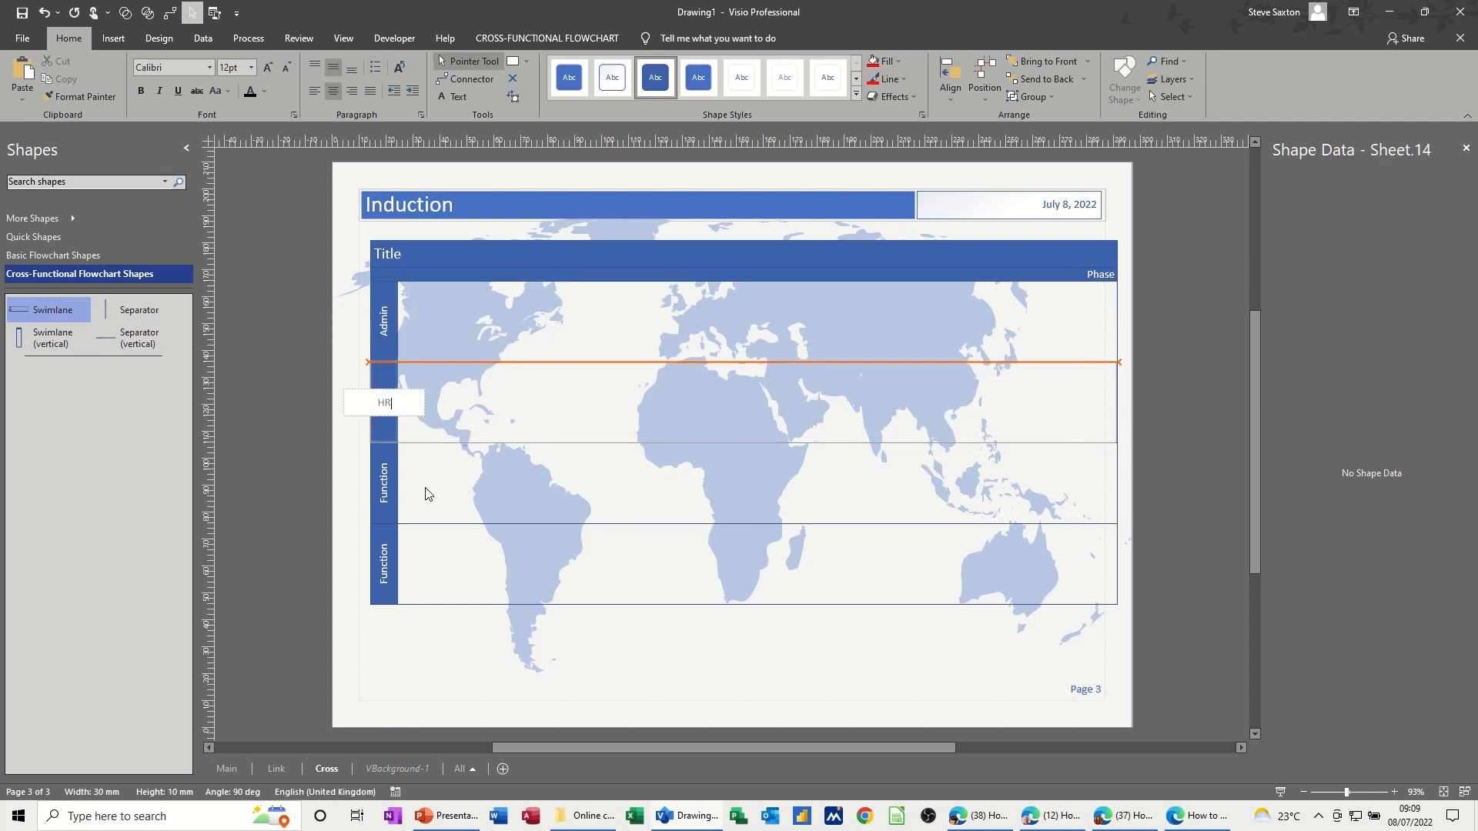
double_click(385, 487)
type("Sa")
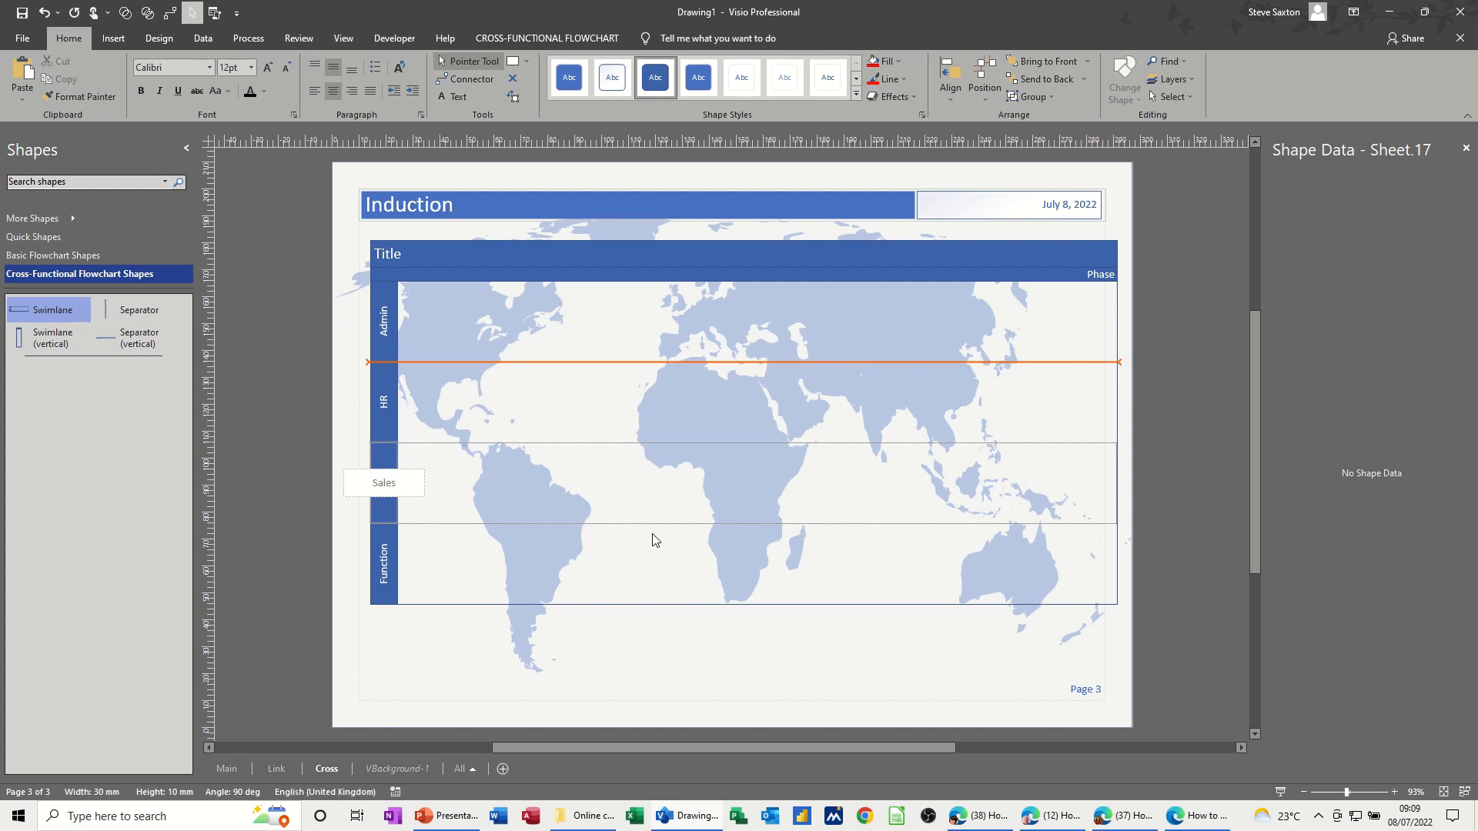
type("les")
double_click(382, 566)
type("Production")
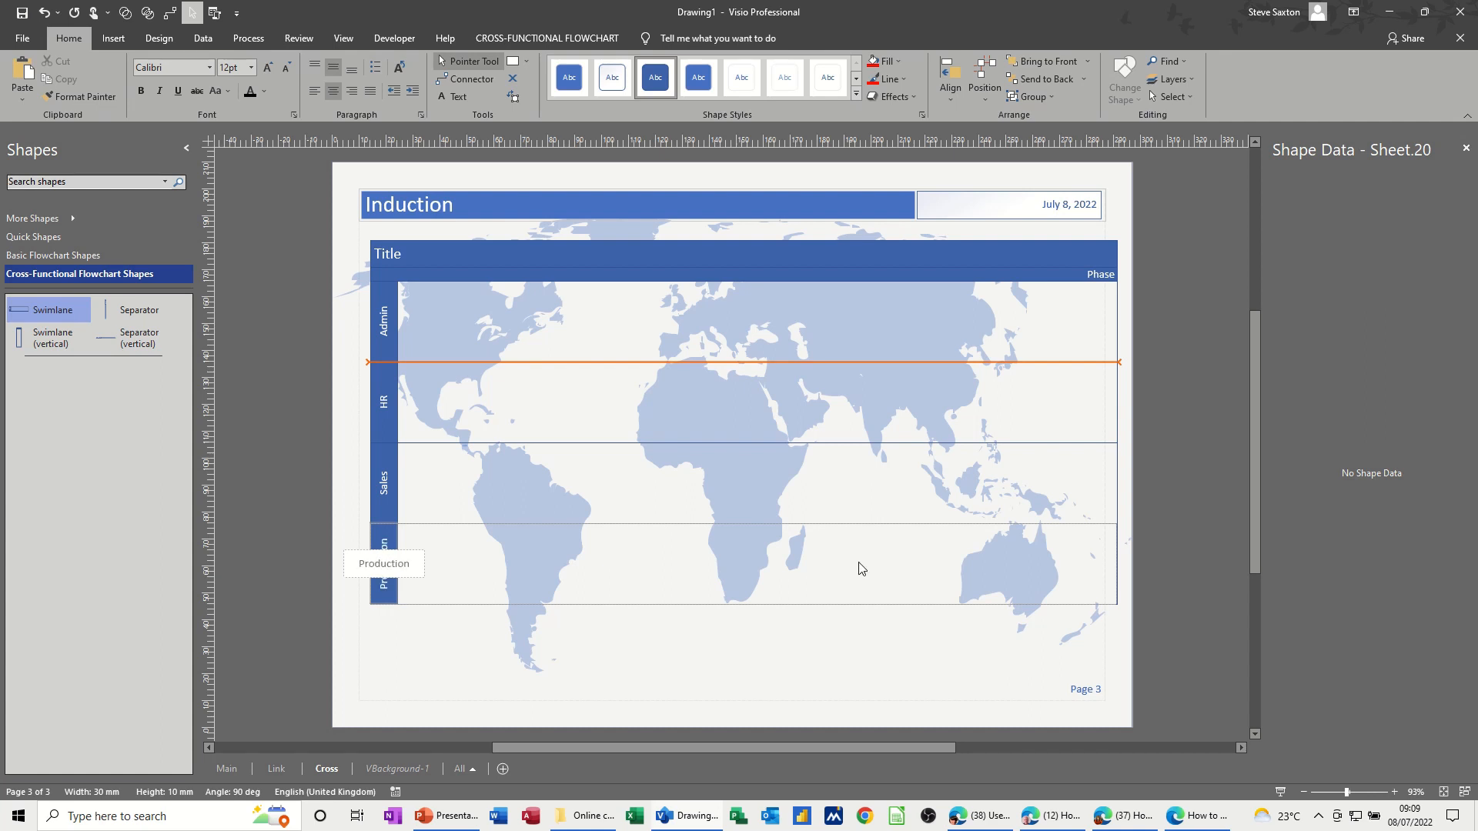
left_click(650, 691)
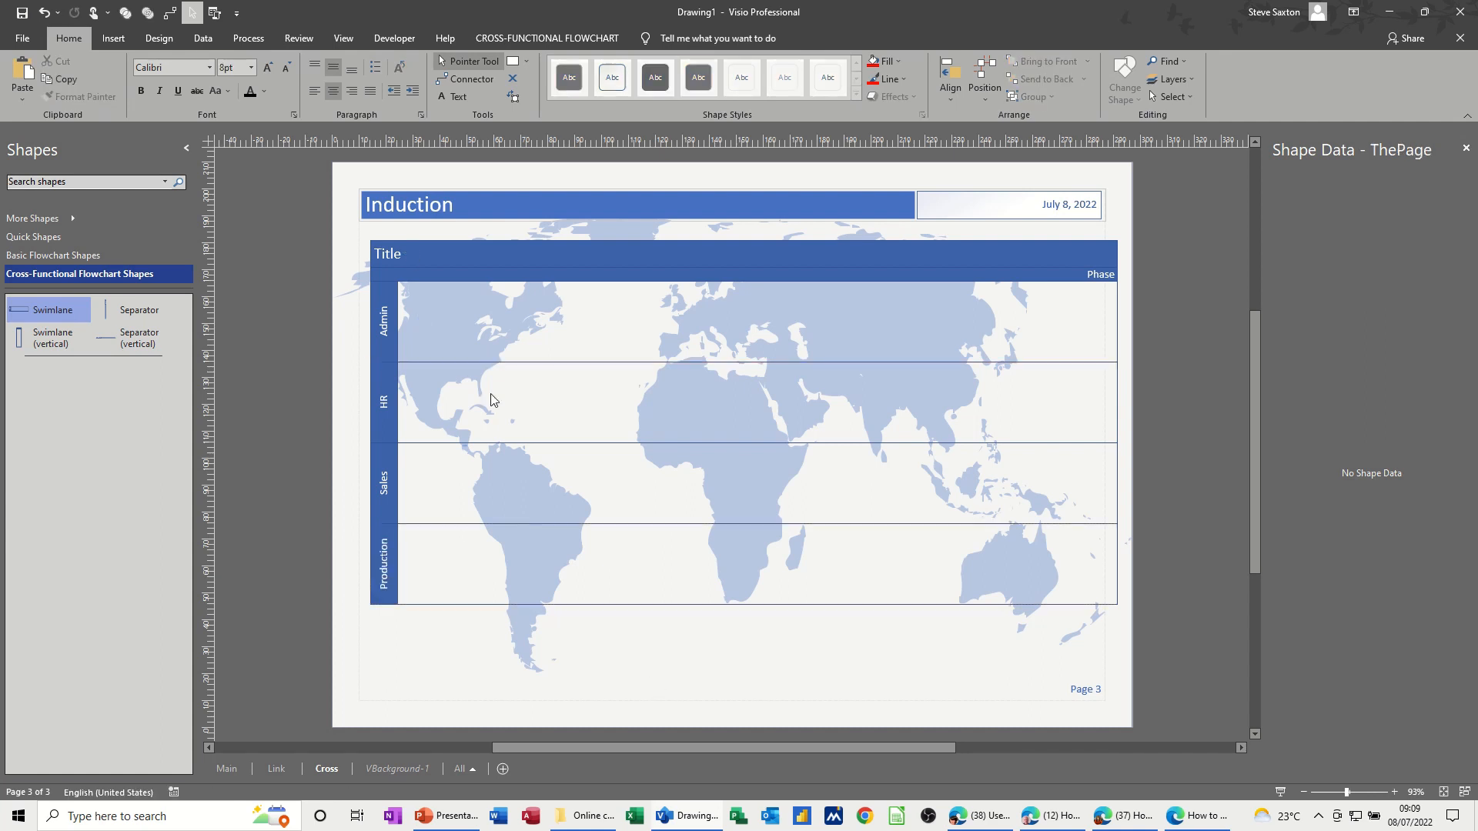
- Place a Start/End shape from the Basic Flowchart Shapes at the left end of the Admin swimlane and deselect it
left_click(63, 256)
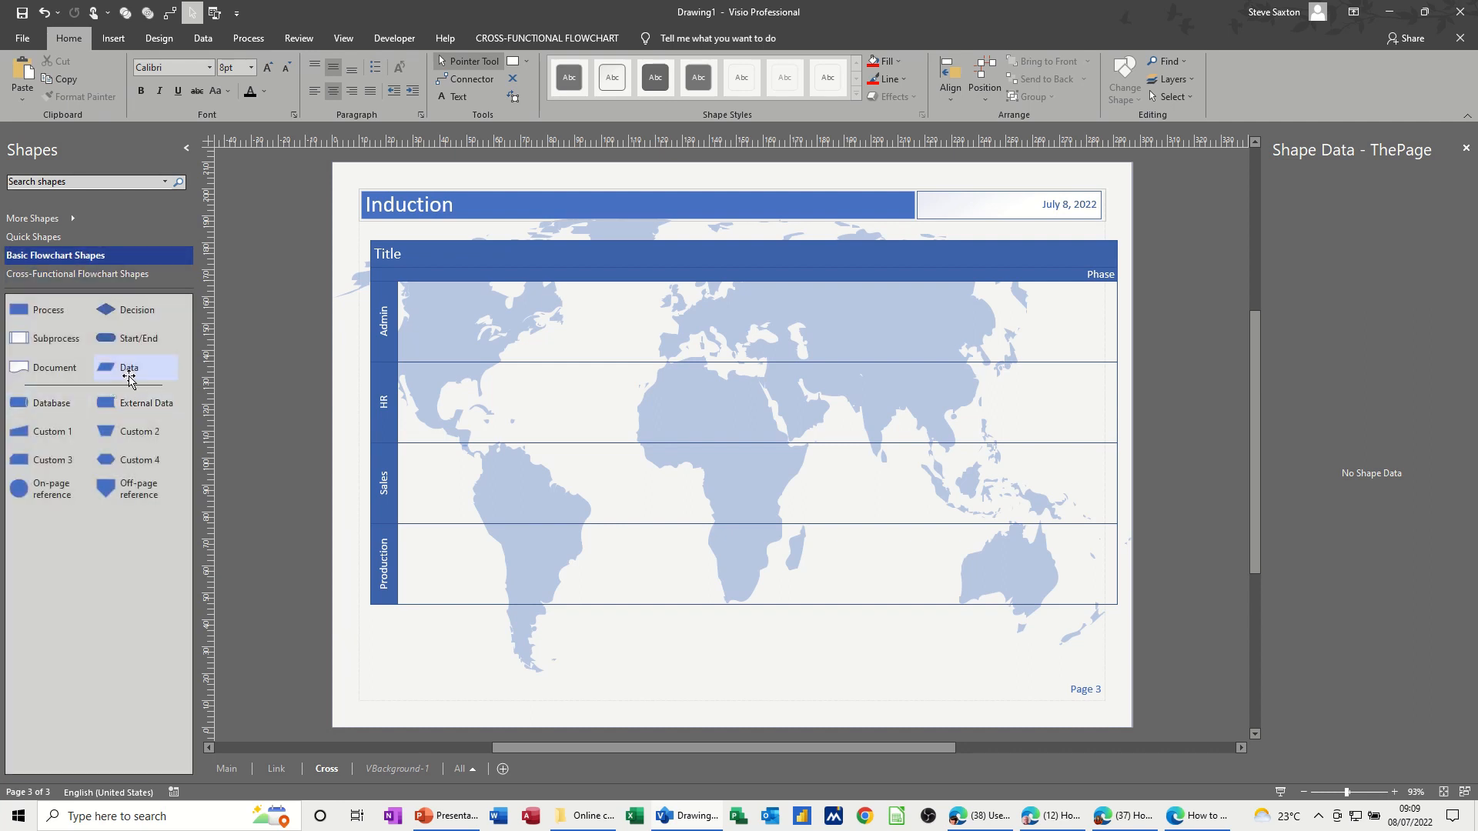
left_click_drag(147, 334, 451, 314)
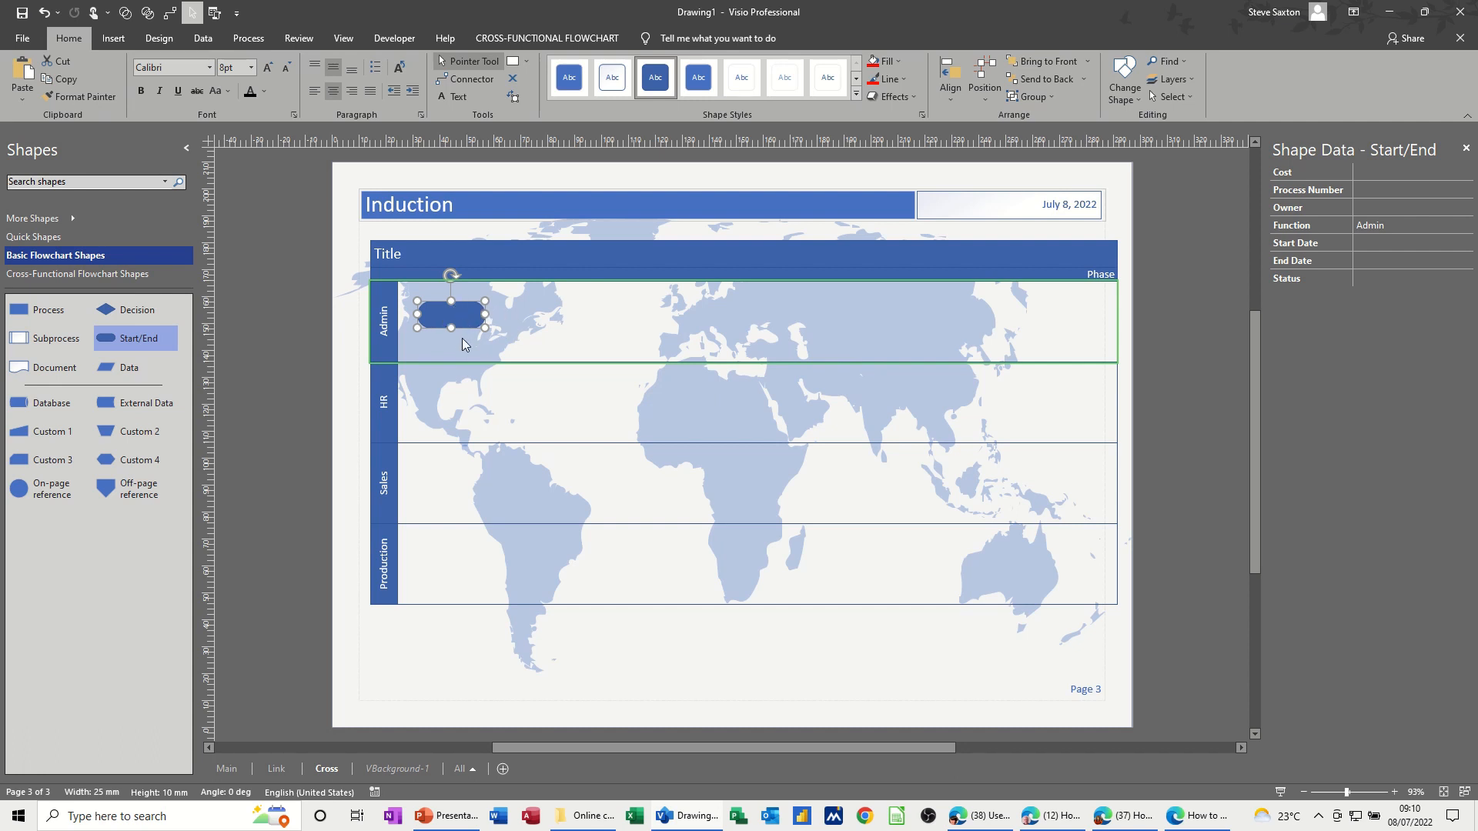
left_click(544, 342)
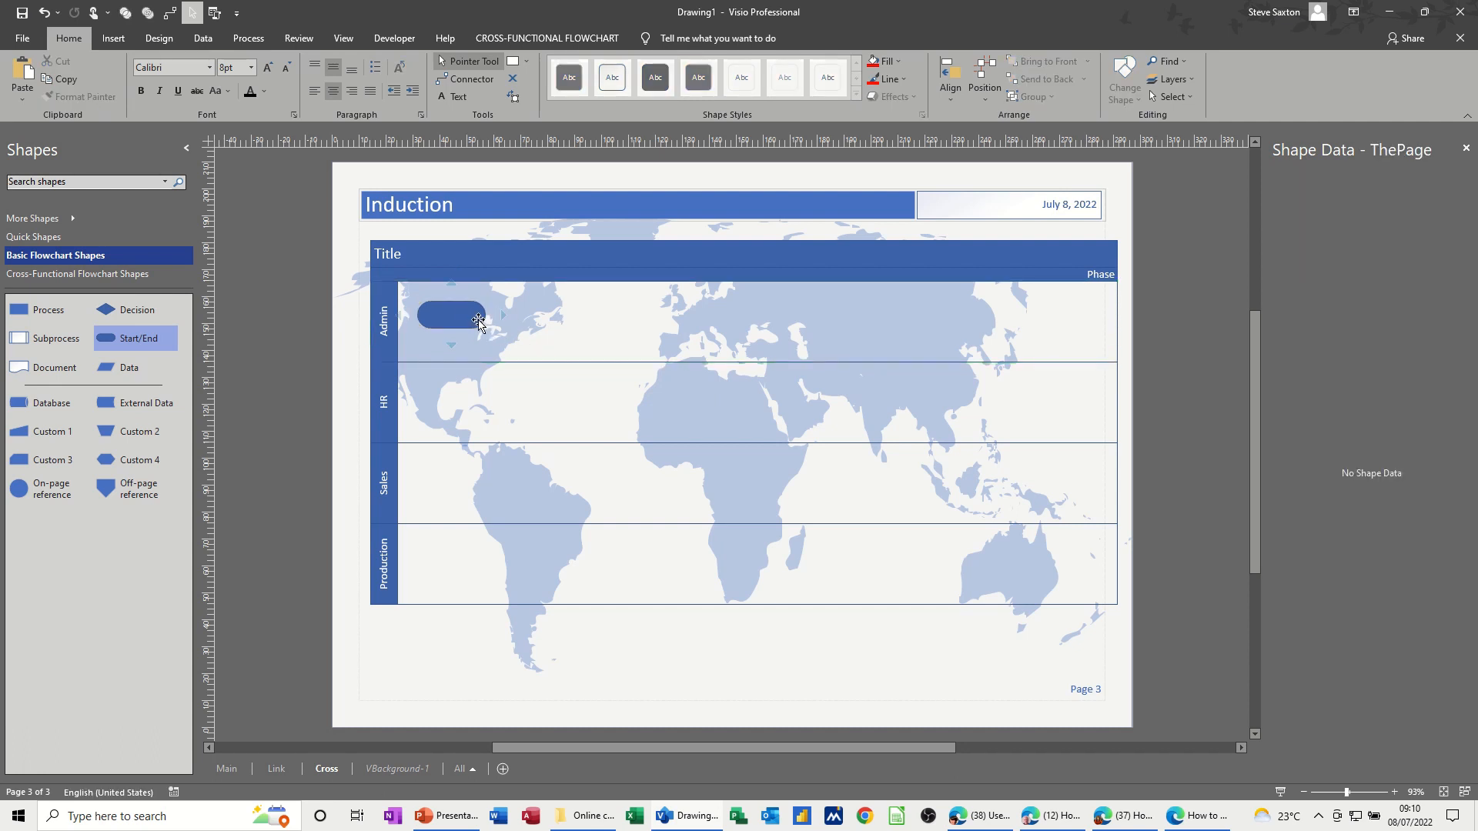
- Add a connected Process shape beside the Start/End shape and stretch it down into the HR swimlane, about 46 mm high
mouse_move(500, 318)
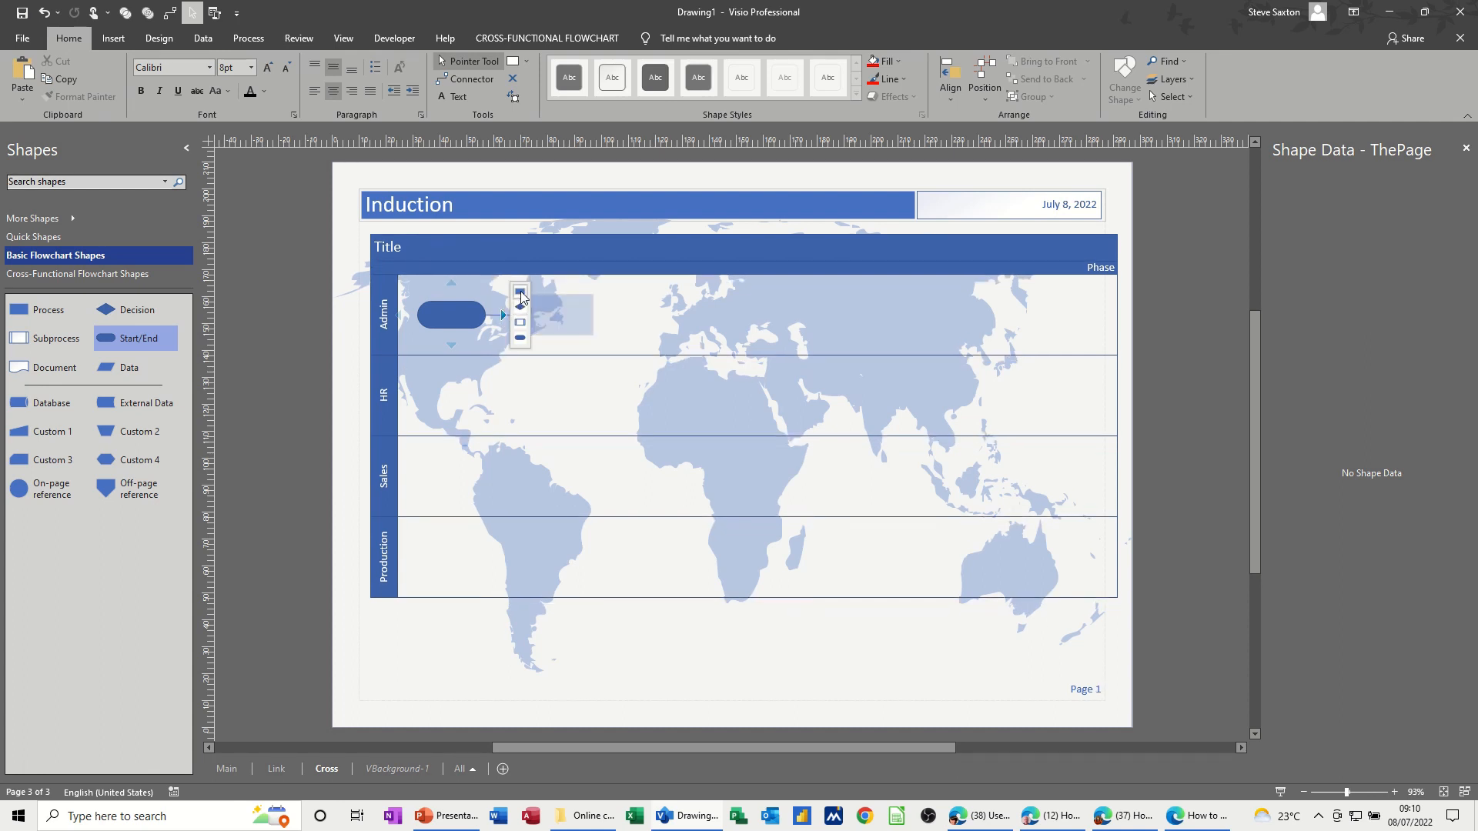
left_click(521, 295)
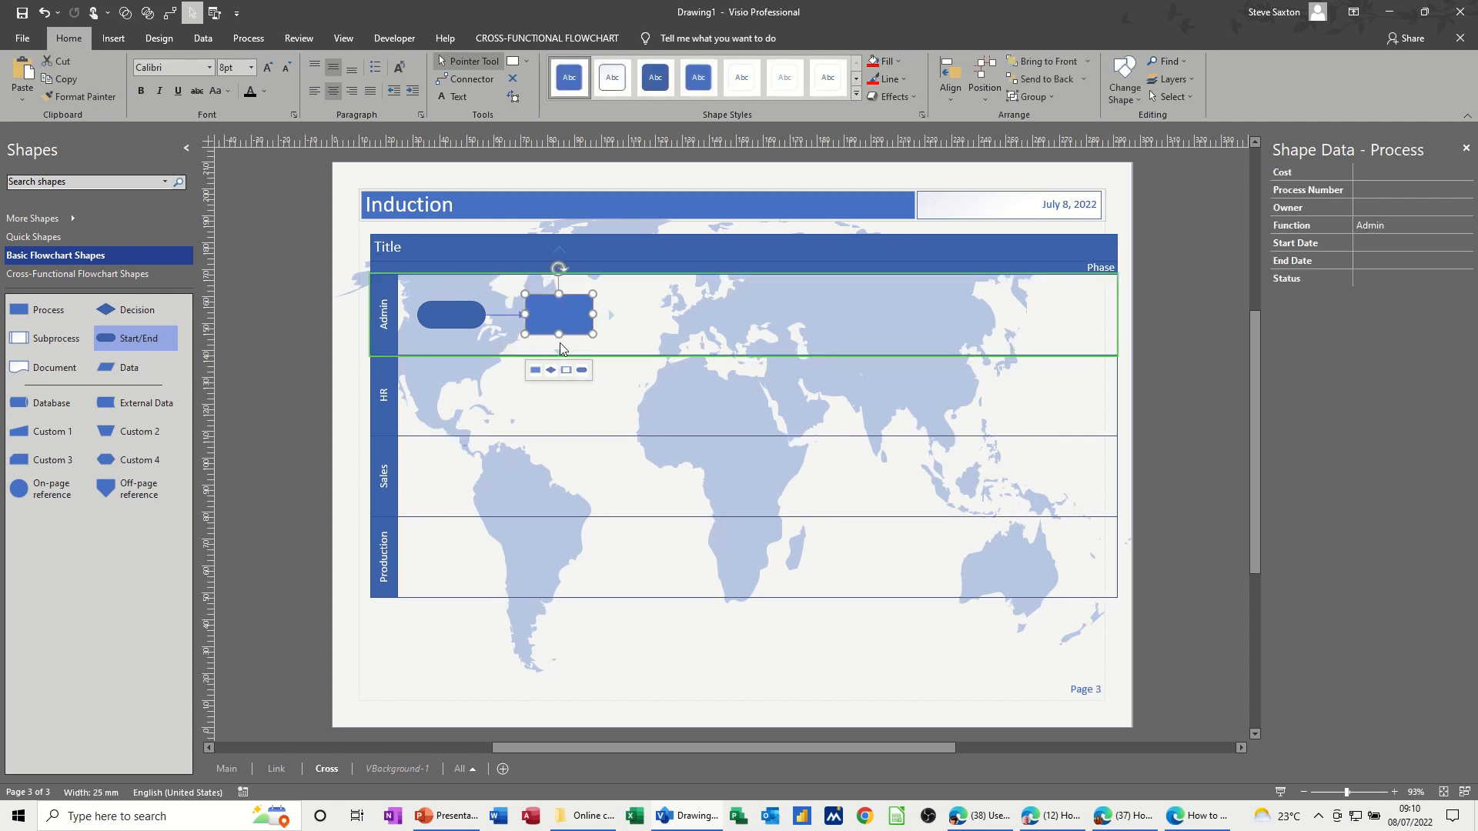
left_click_drag(559, 338, 563, 414)
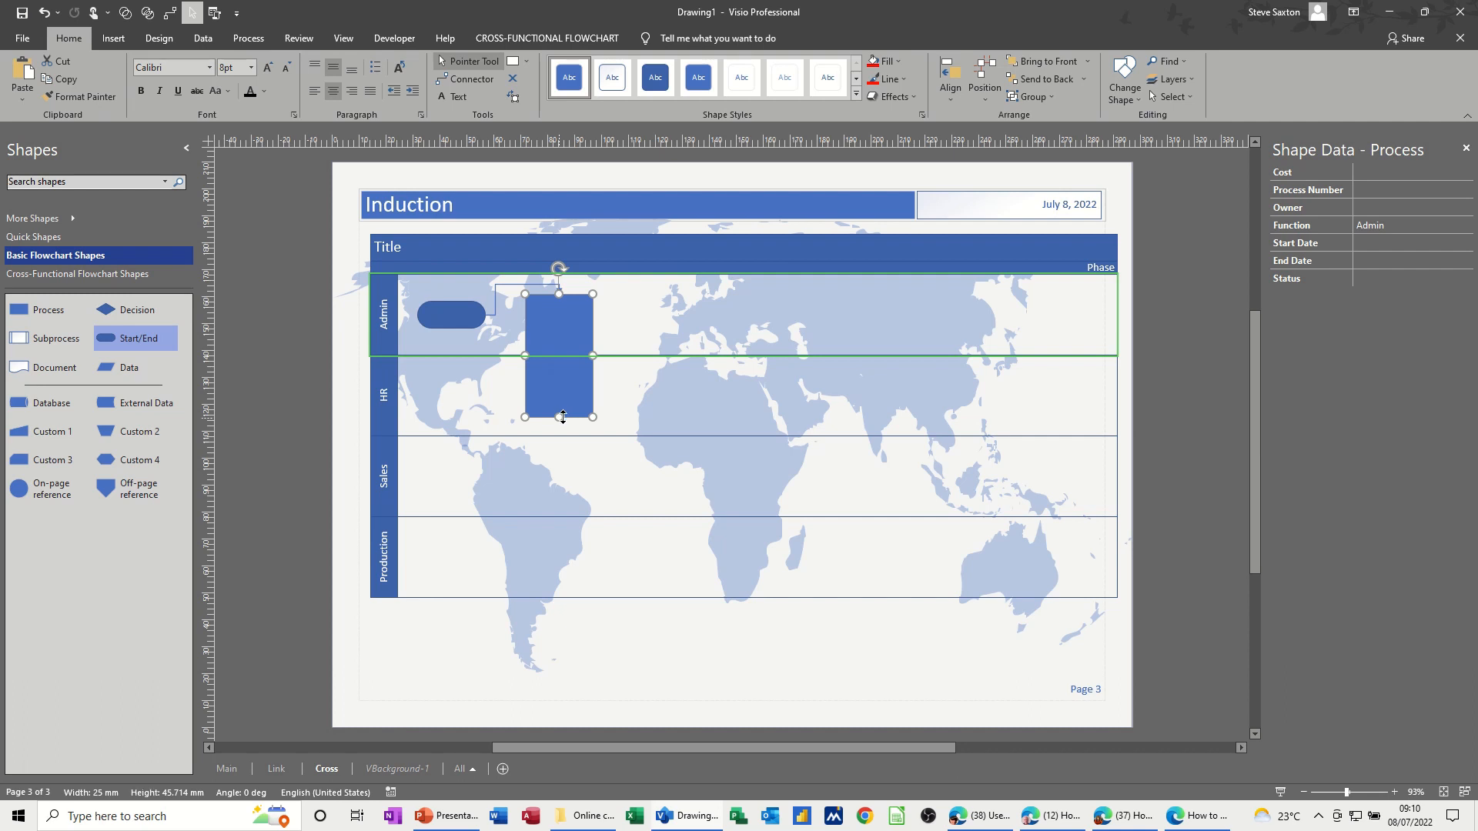
left_click(627, 341)
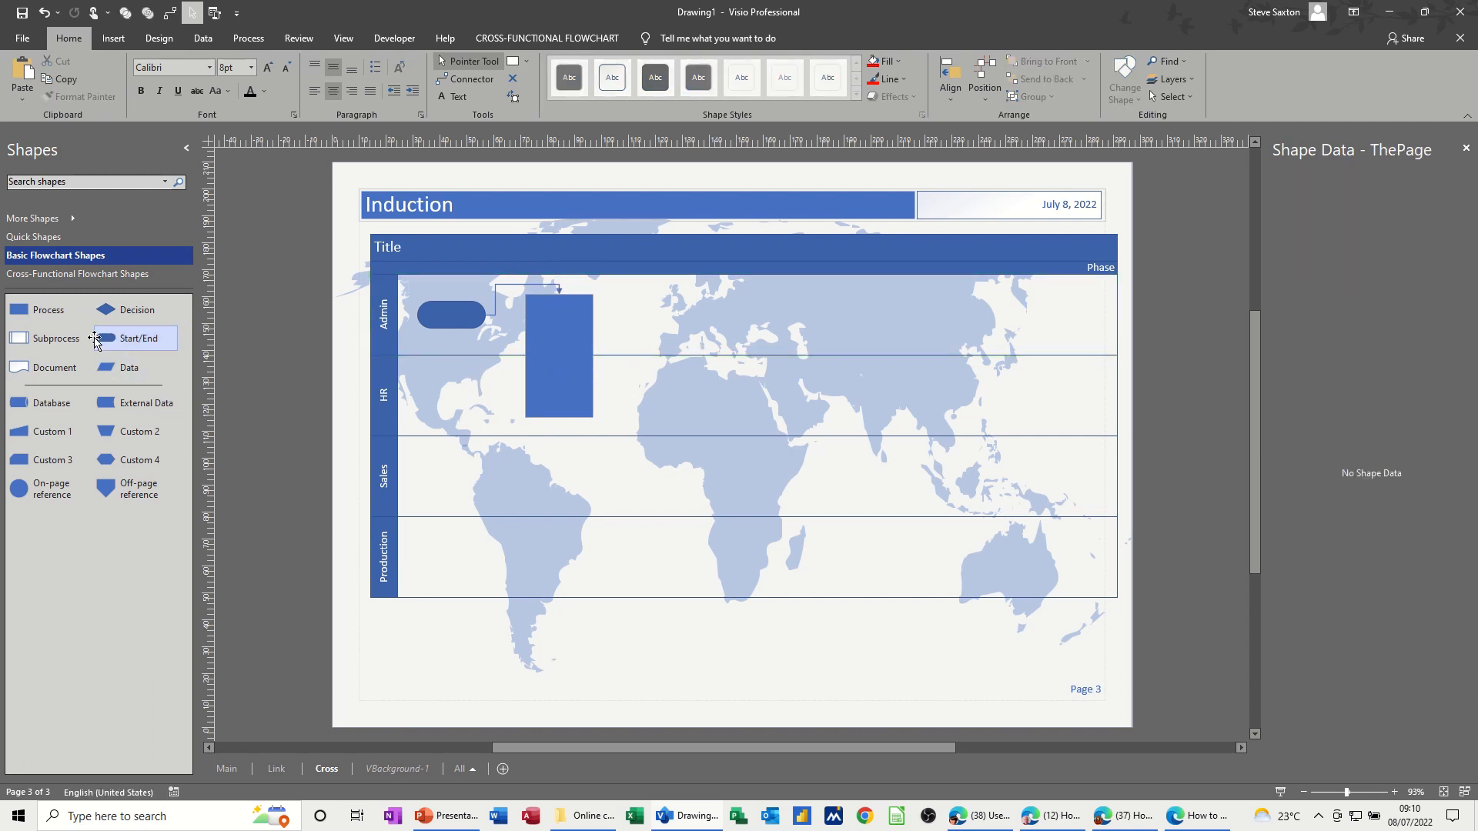
- Place three more Process shapes stepping rightward: one spanning HR and Sales, one in Sales, and one spanning Sales and Production
left_click_drag(42, 311, 667, 500)
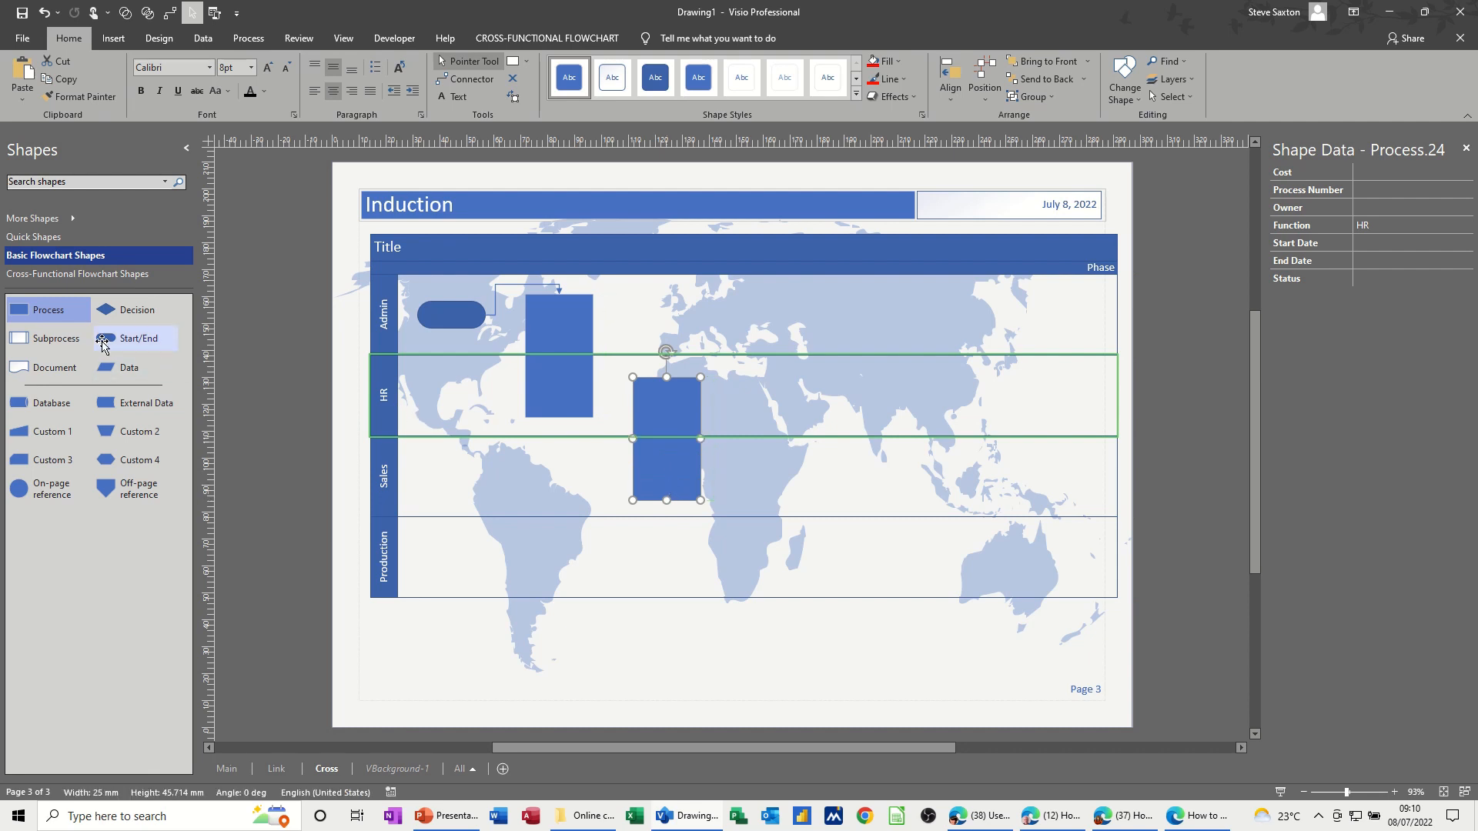
left_click_drag(105, 327, 795, 482)
left_click_drag(46, 312, 898, 578)
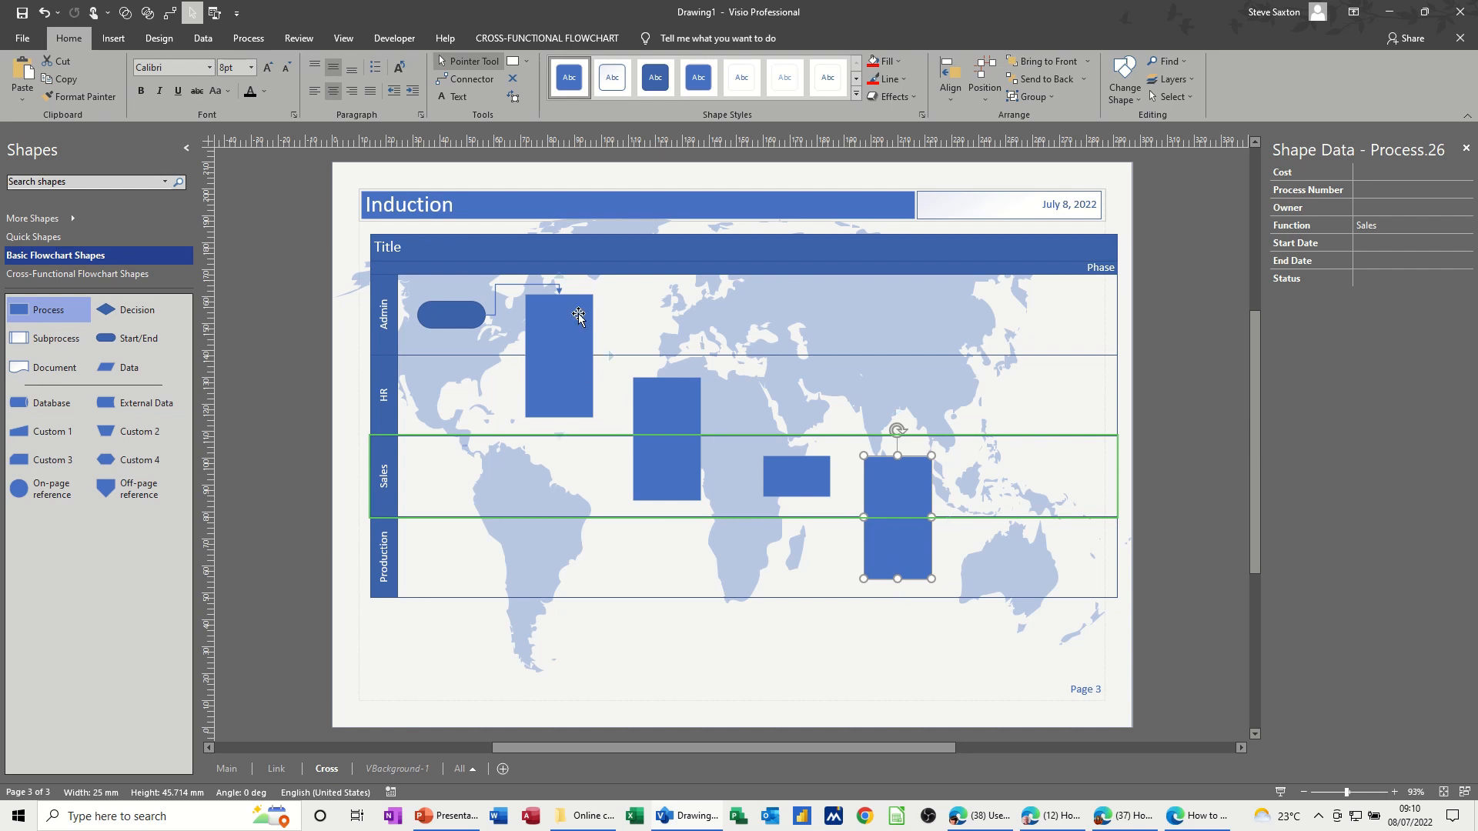
- Connect the four Process shapes in sequence with connectors, from the Admin/HR process through to the Sales/Production process
left_click(470, 79)
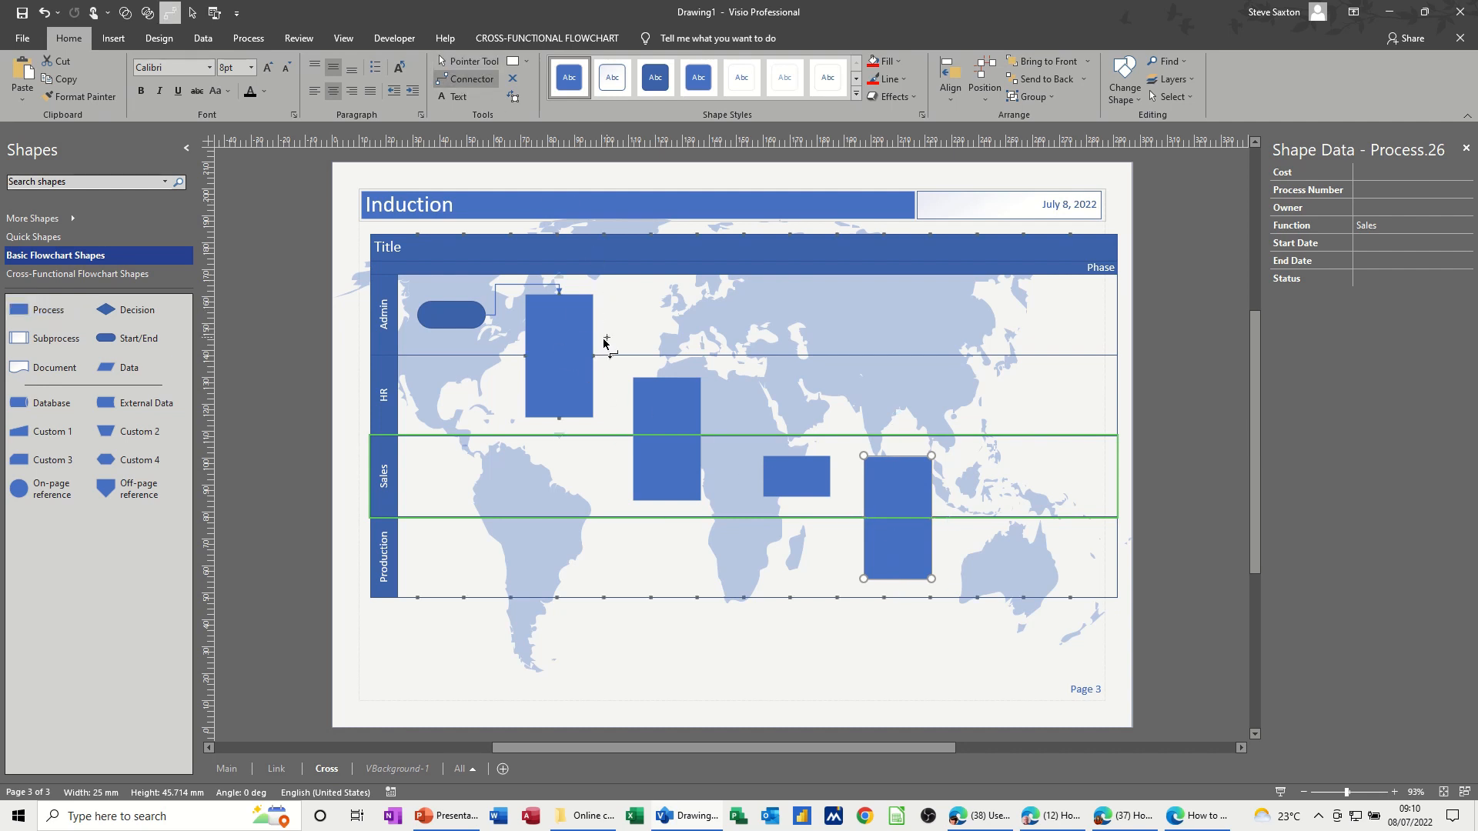
left_click_drag(598, 358, 667, 377)
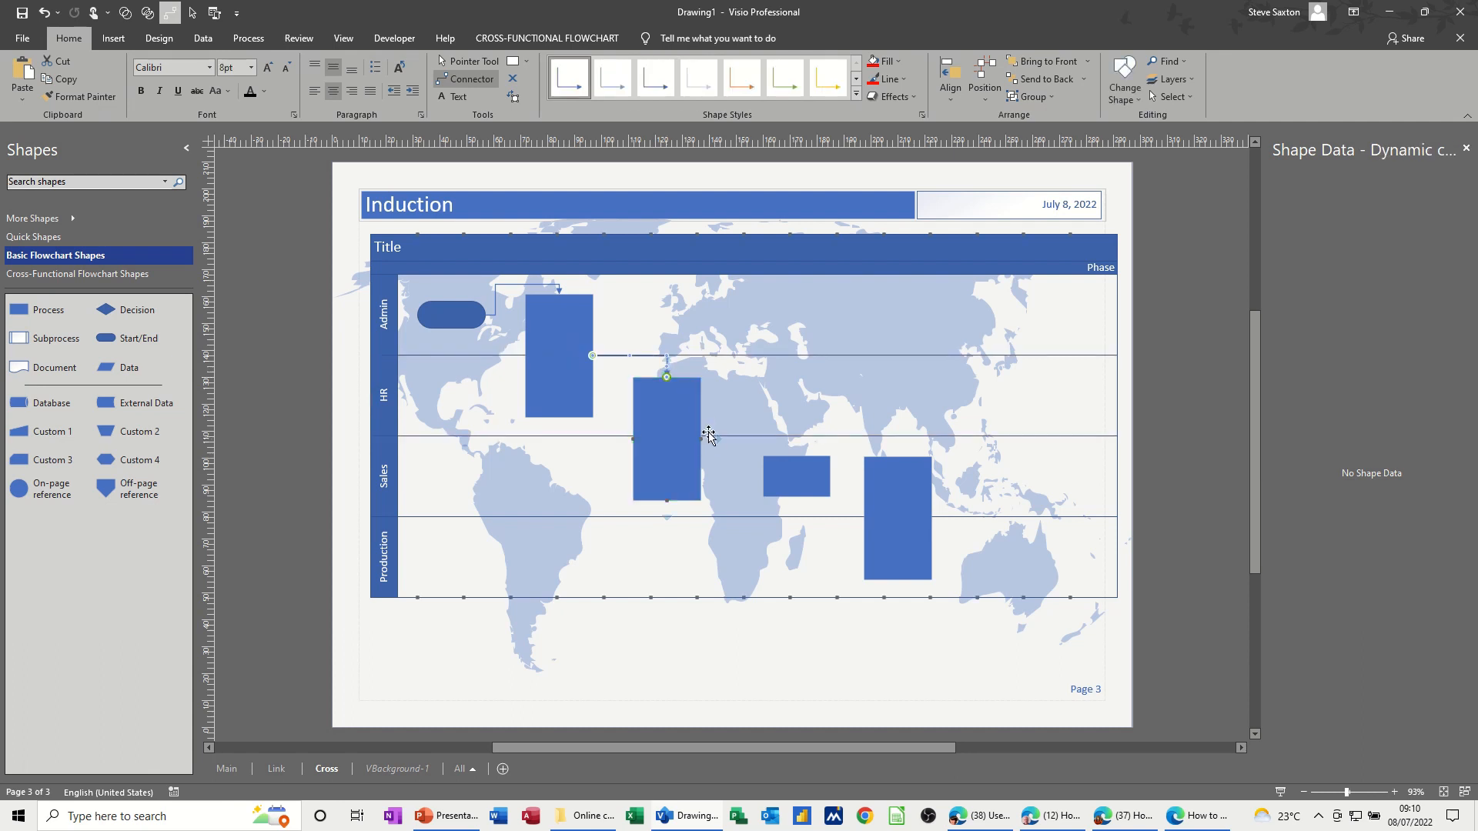
left_click_drag(701, 440, 761, 475)
left_click_drag(863, 517, 863, 518)
- Place a Start/End shape at the right end of the Production swimlane and connect the last Process shape to it
left_click_drag(106, 338, 473, 422)
left_click_drag(798, 536, 1026, 557)
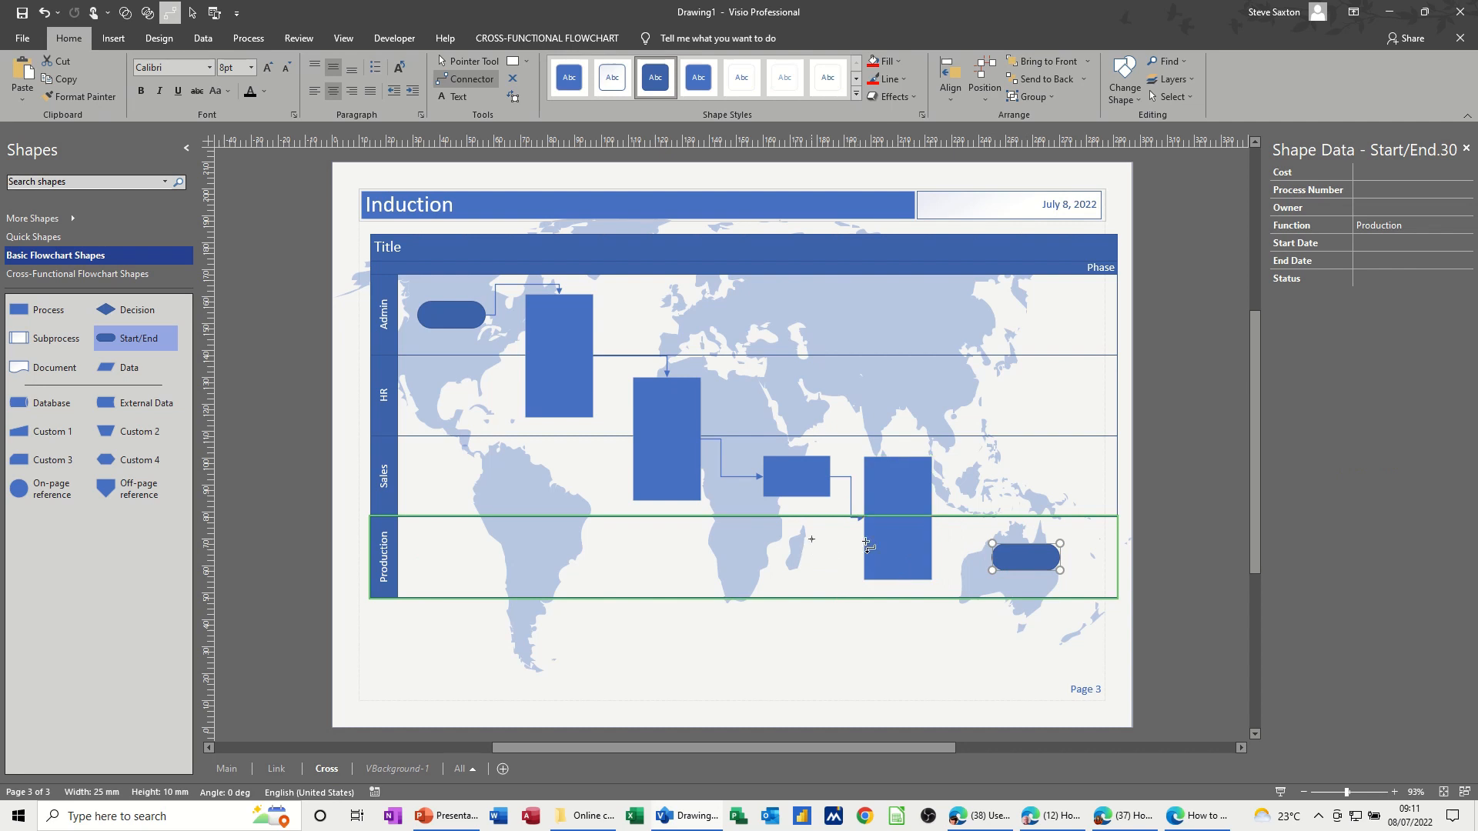
left_click_drag(931, 518, 992, 559)
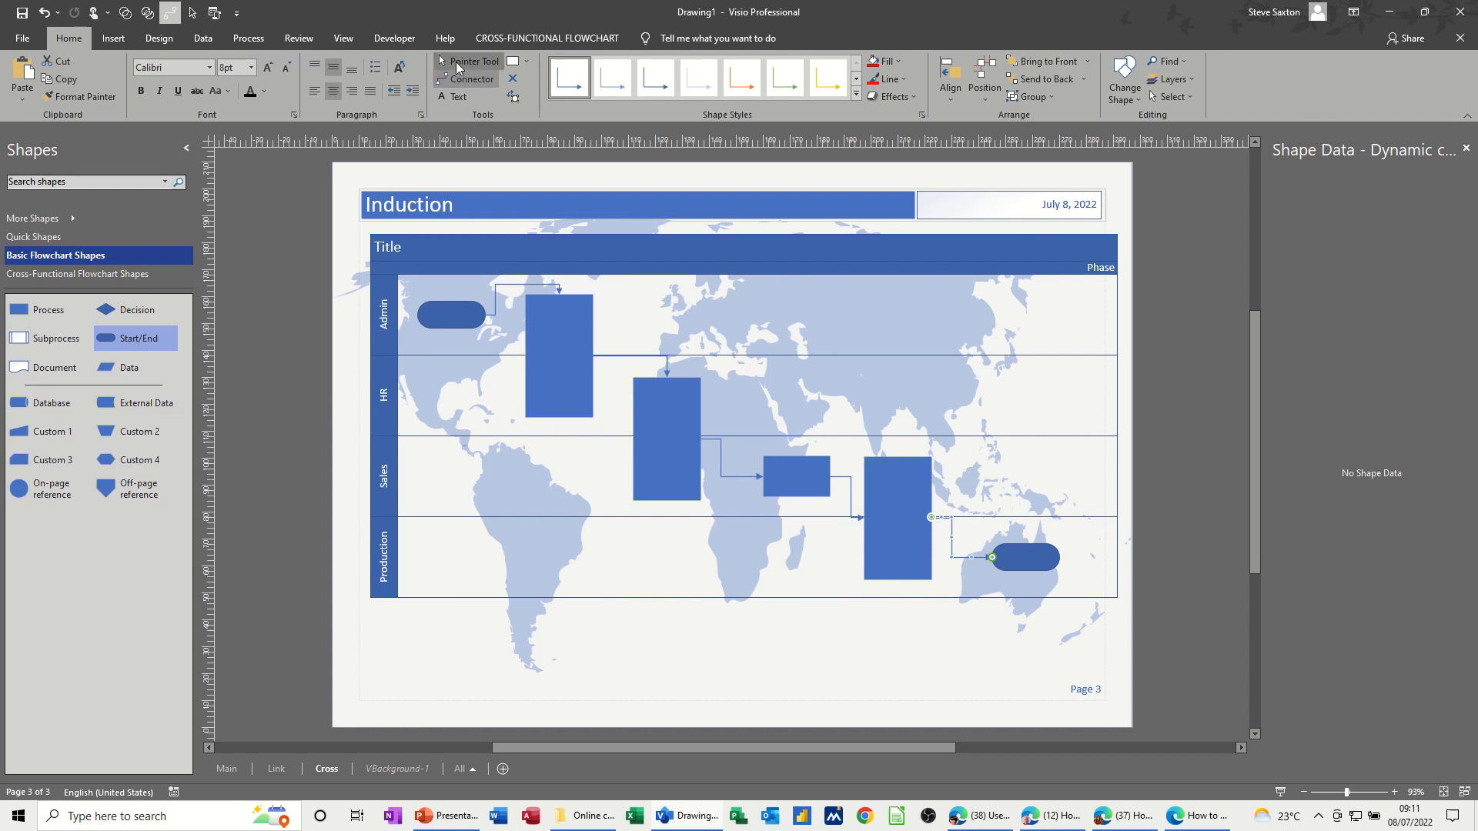
- Reattach the first connector to the left side of the Admin/HR process and format it as a red 2¼ pt line
left_click(456, 65)
left_click_drag(549, 284, 524, 355)
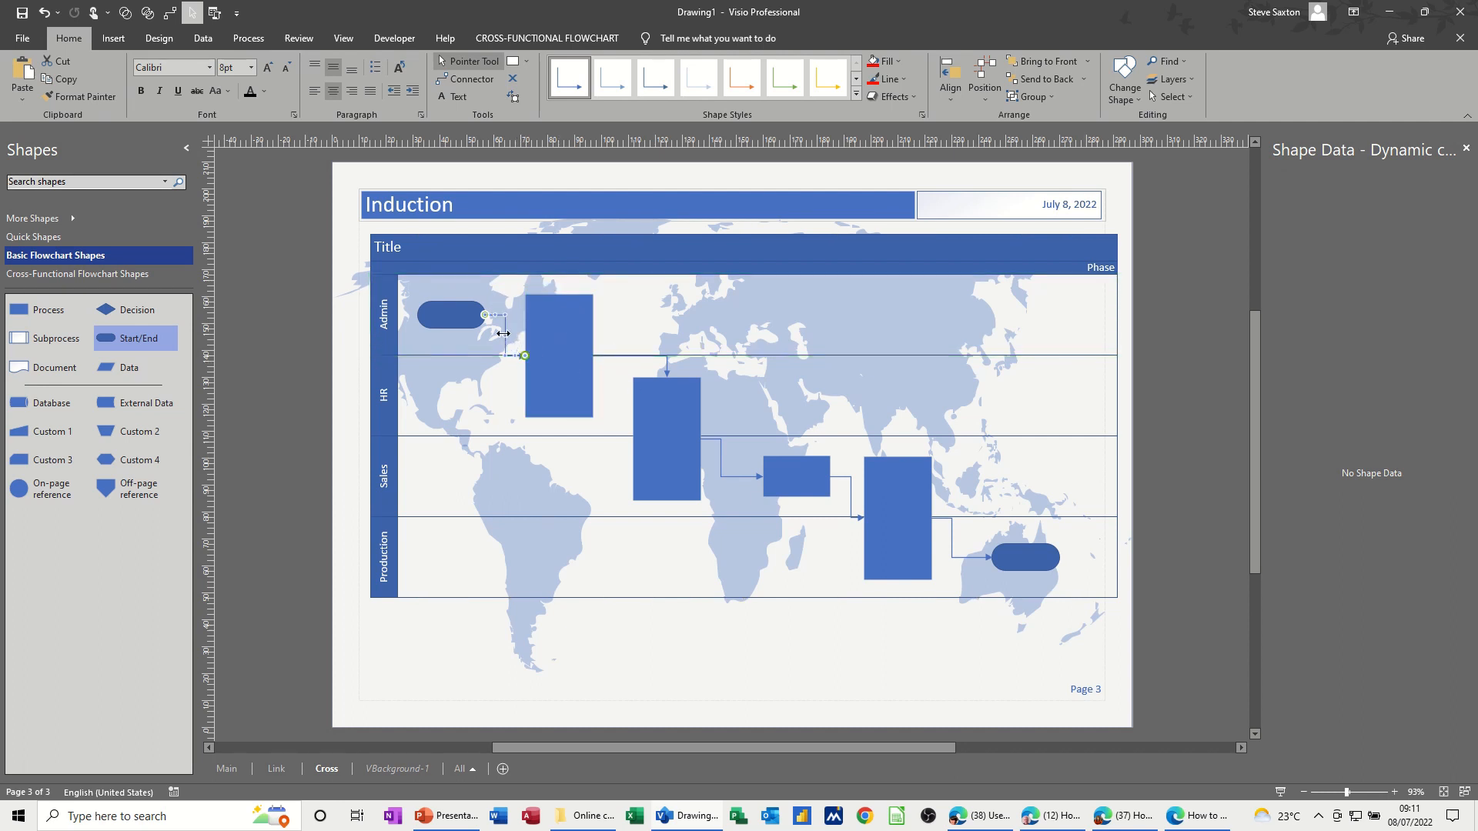
left_click(898, 85)
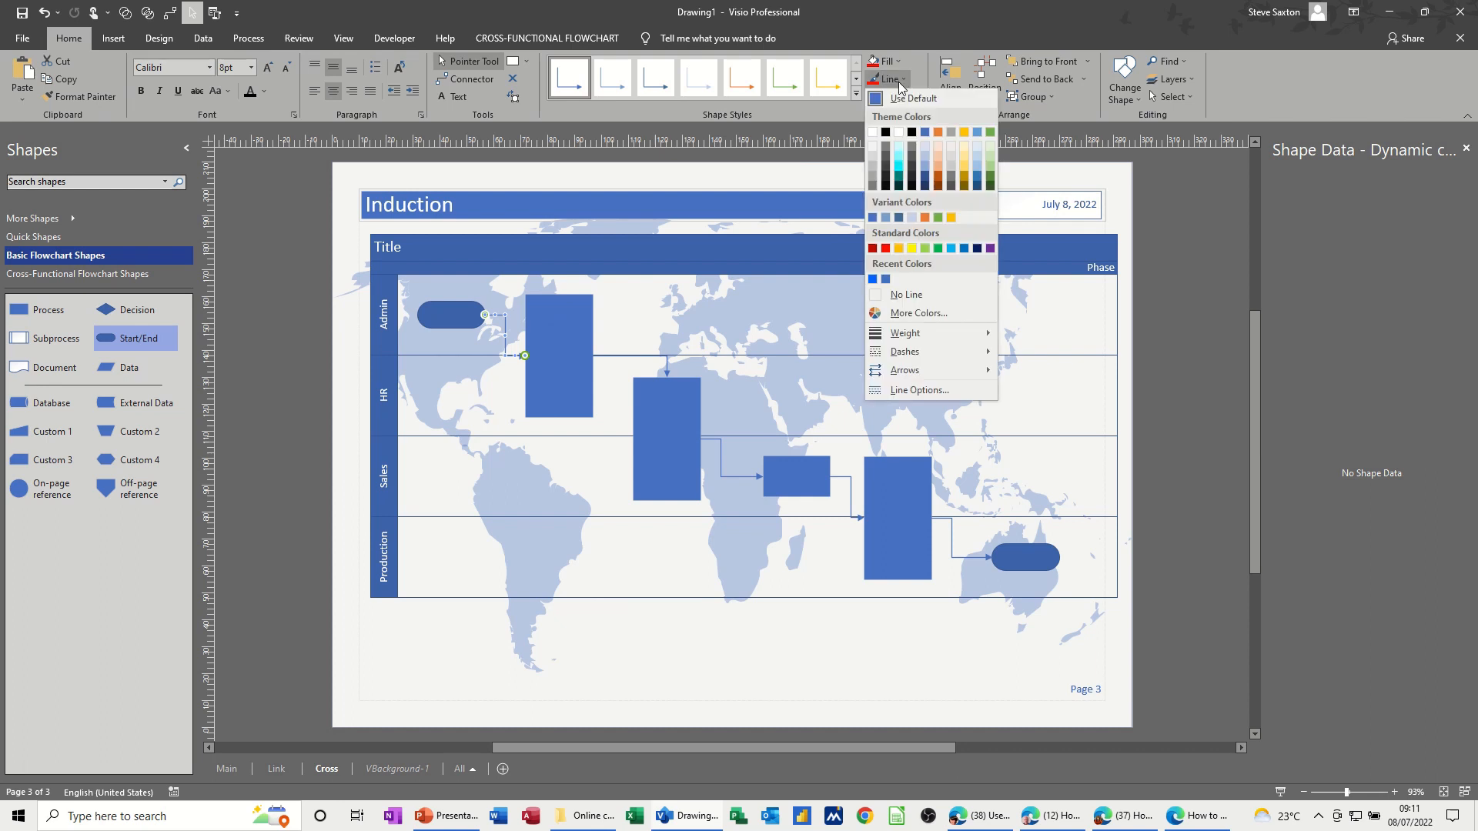
mouse_move(912, 333)
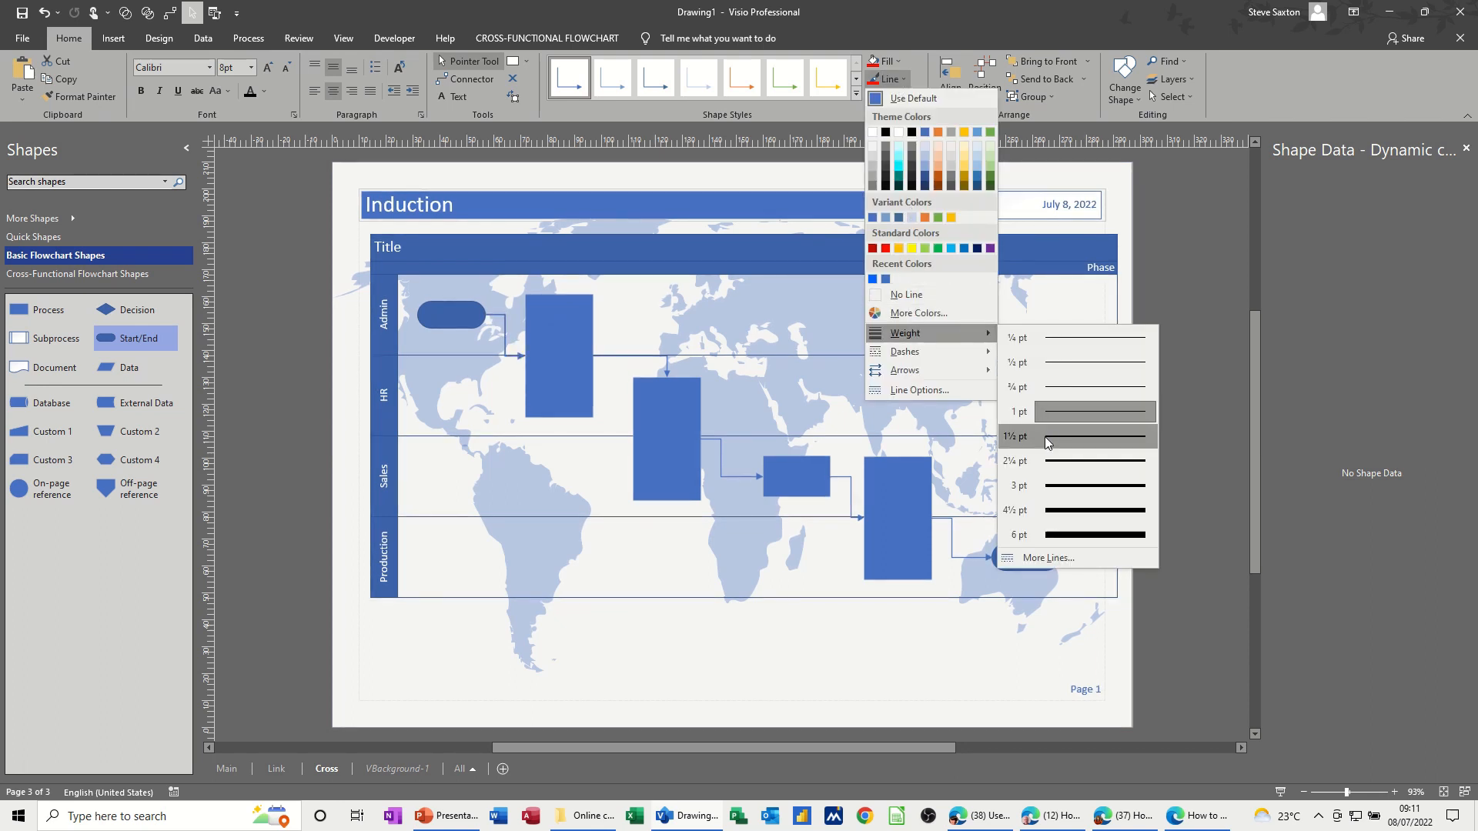
left_click(1052, 458)
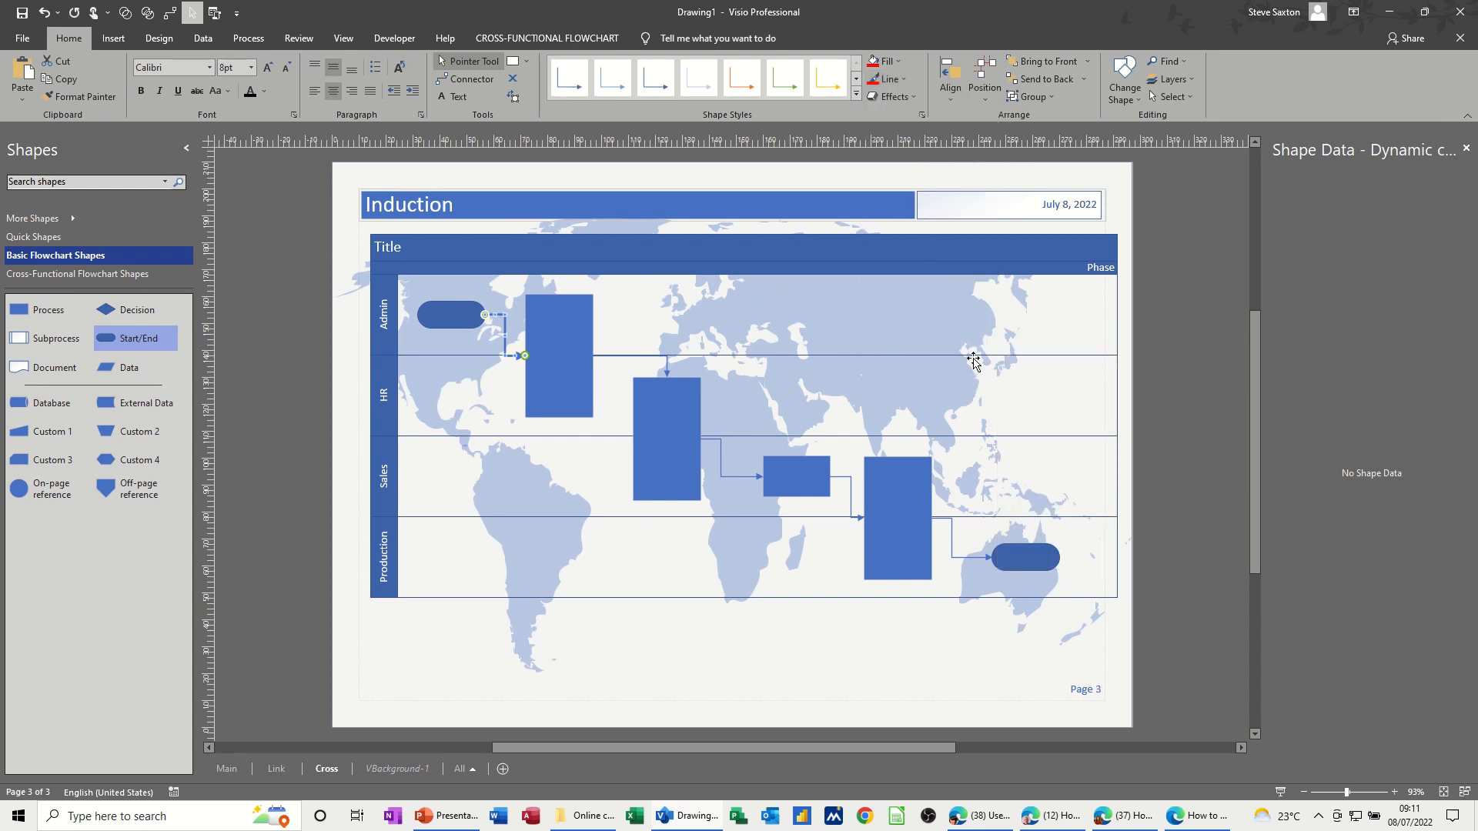
left_click(891, 78)
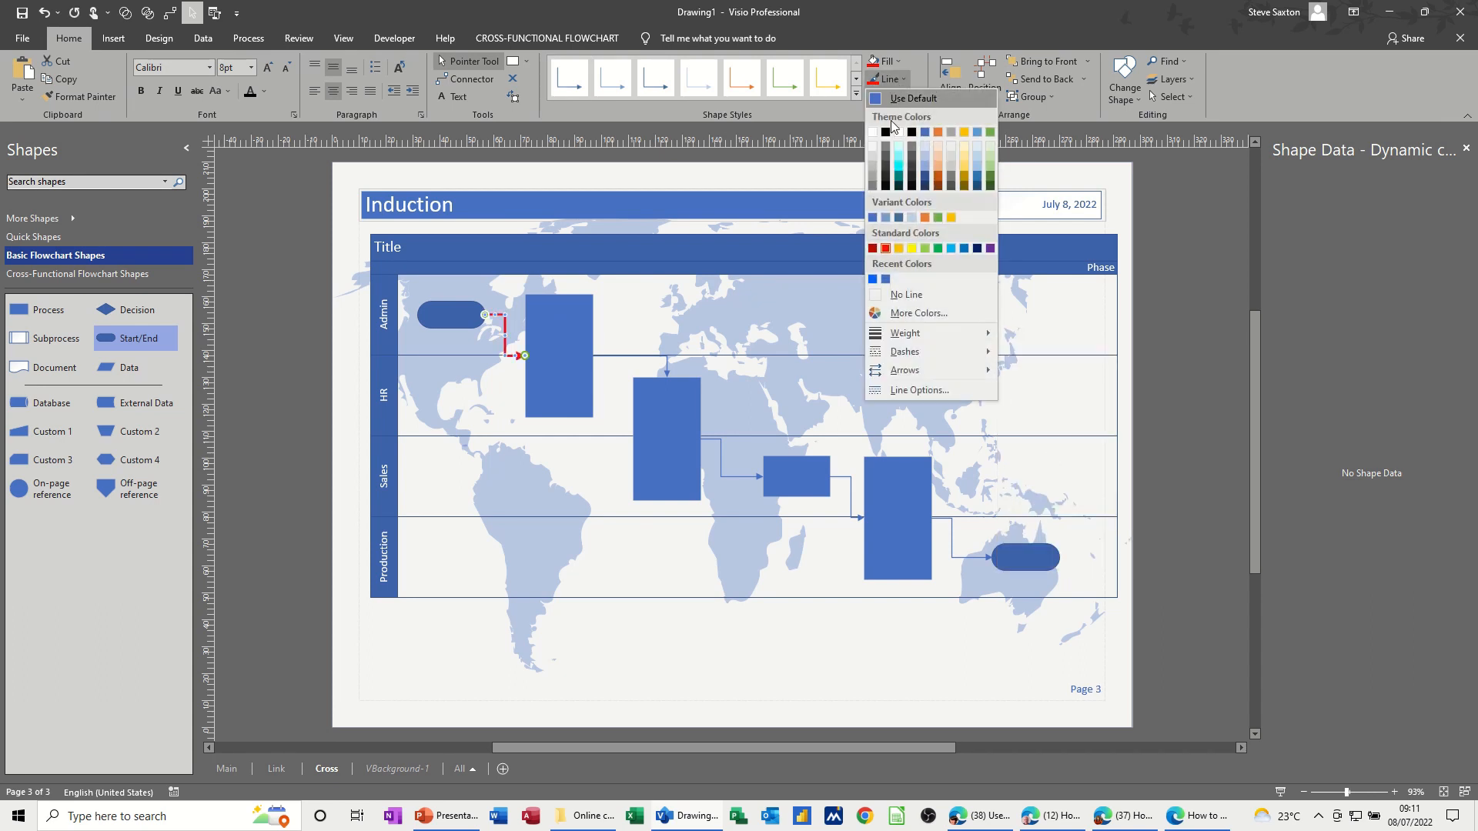
left_click(885, 248)
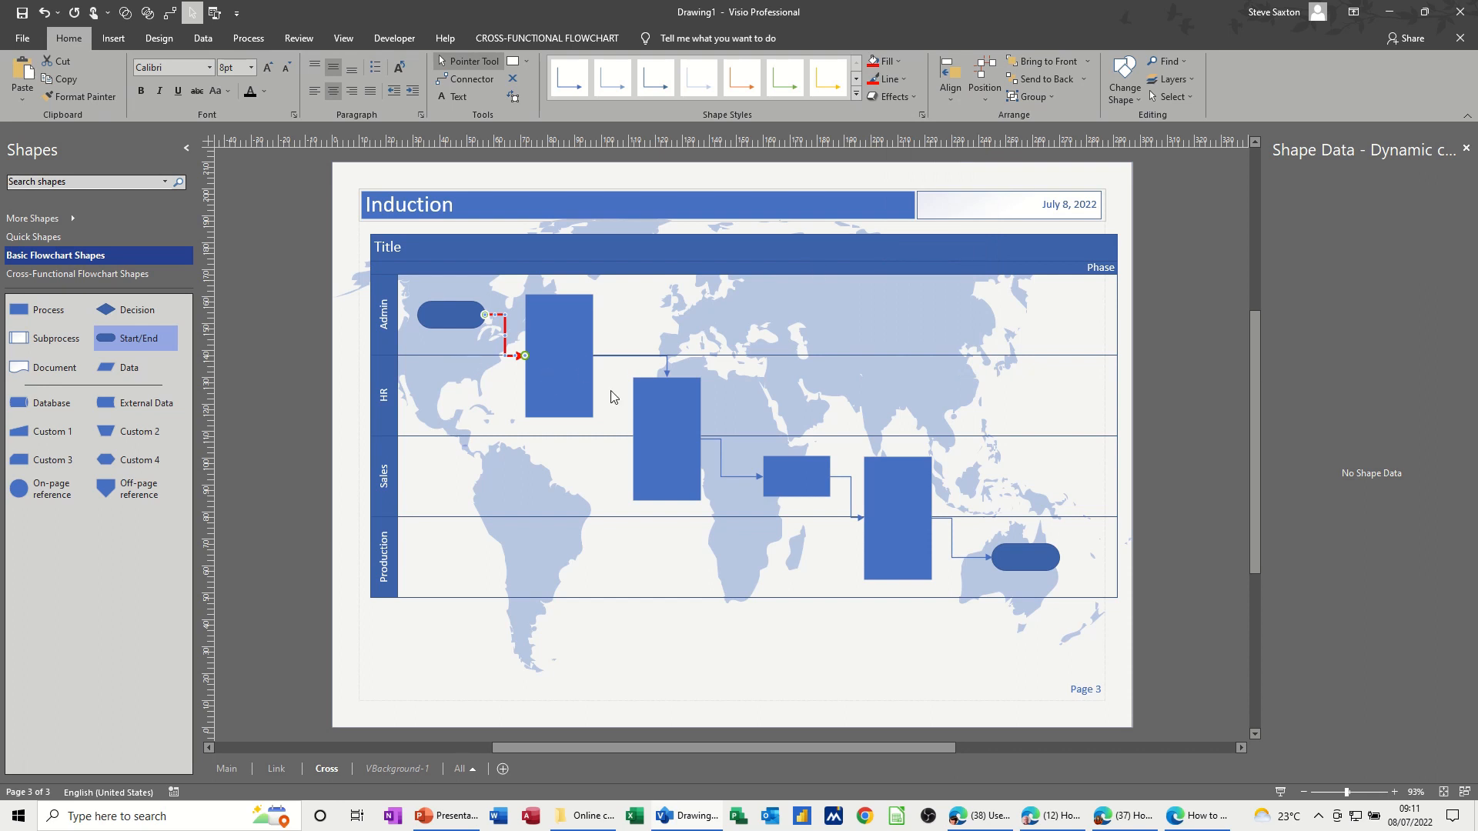
- Copy the red connector's formatting to the other four connectors with Format Painter
left_click(87, 99)
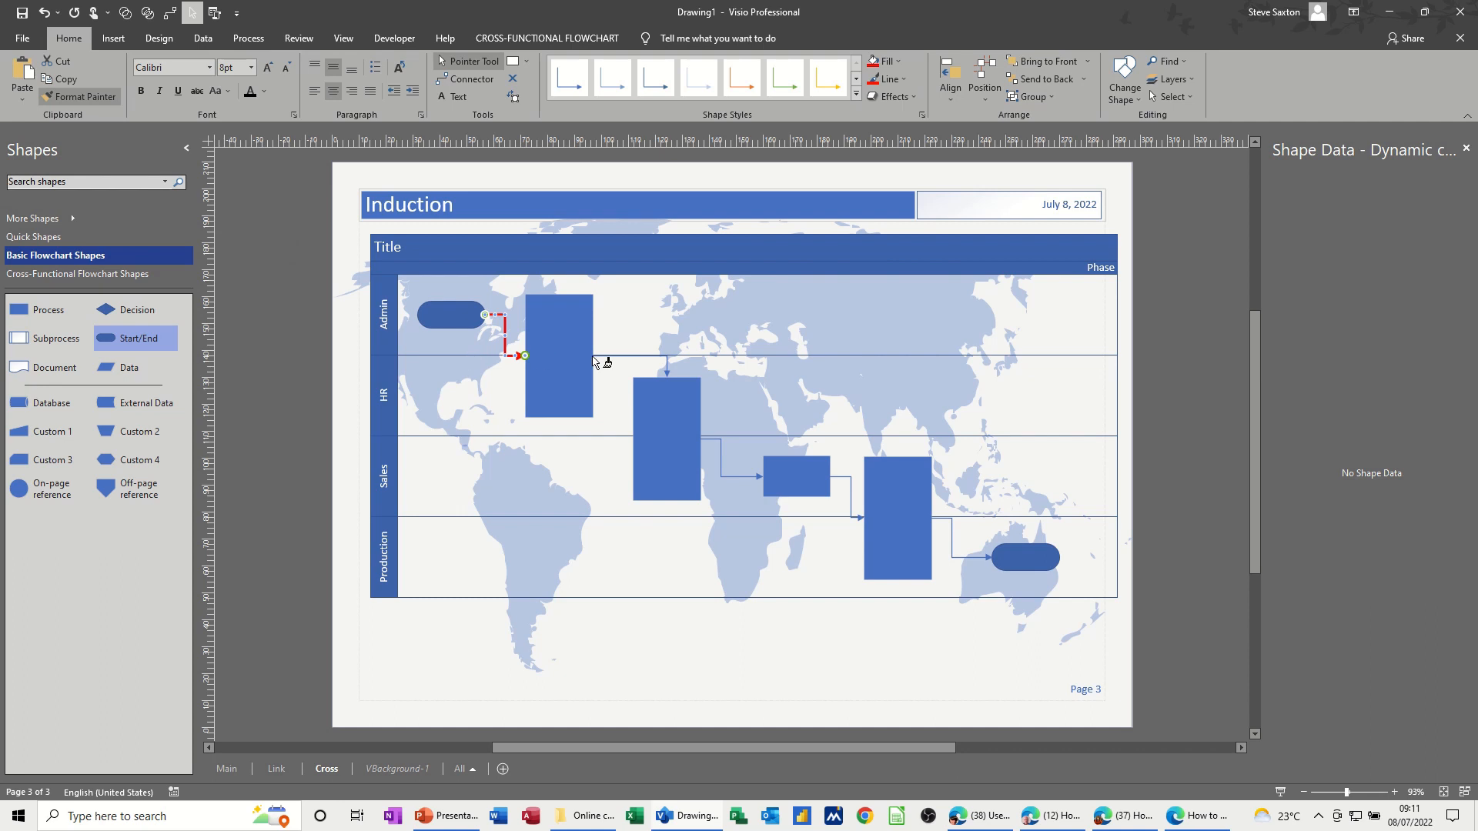
left_click(667, 368)
left_click(722, 468)
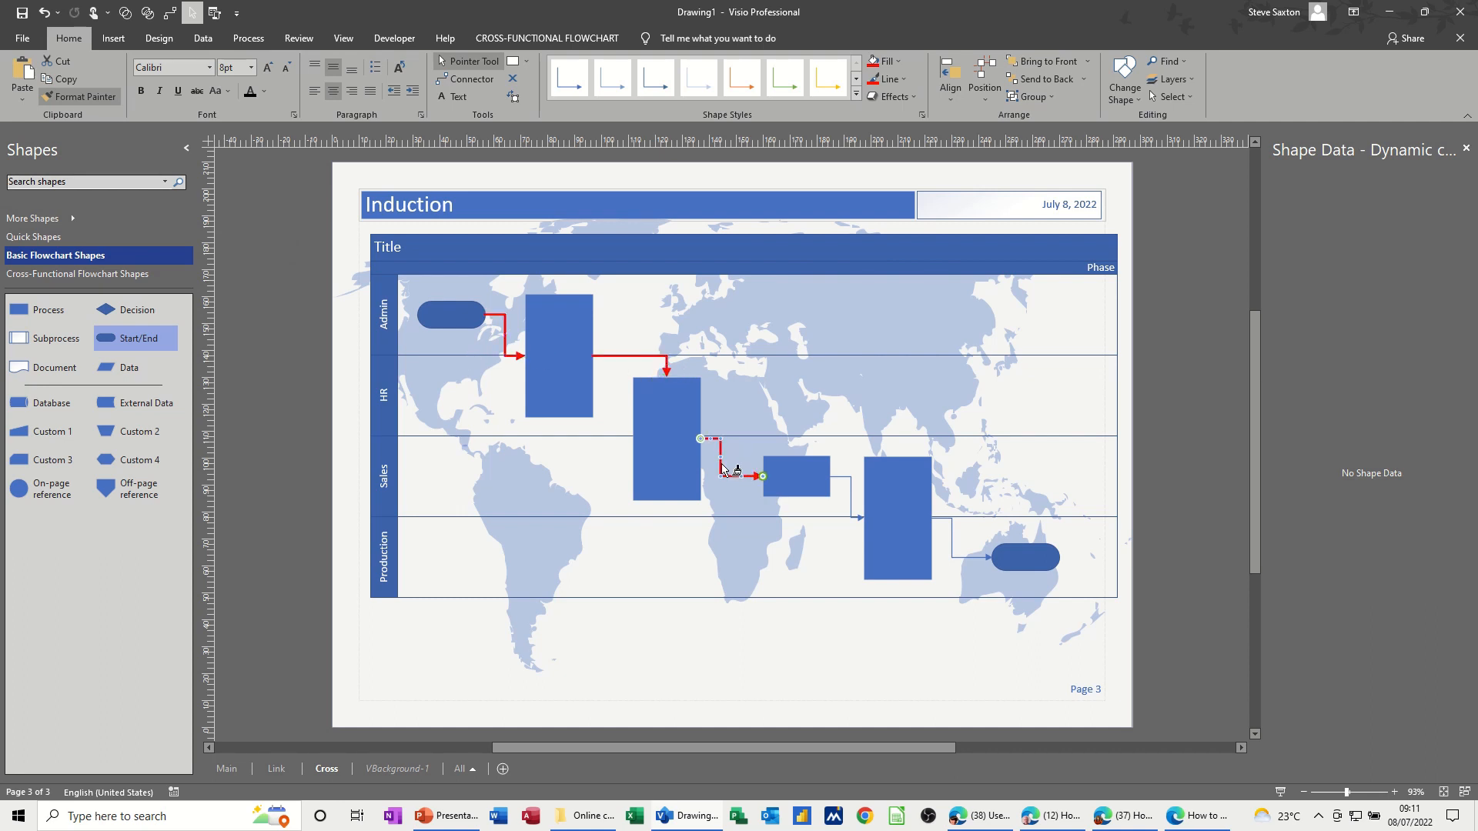
left_click(854, 489)
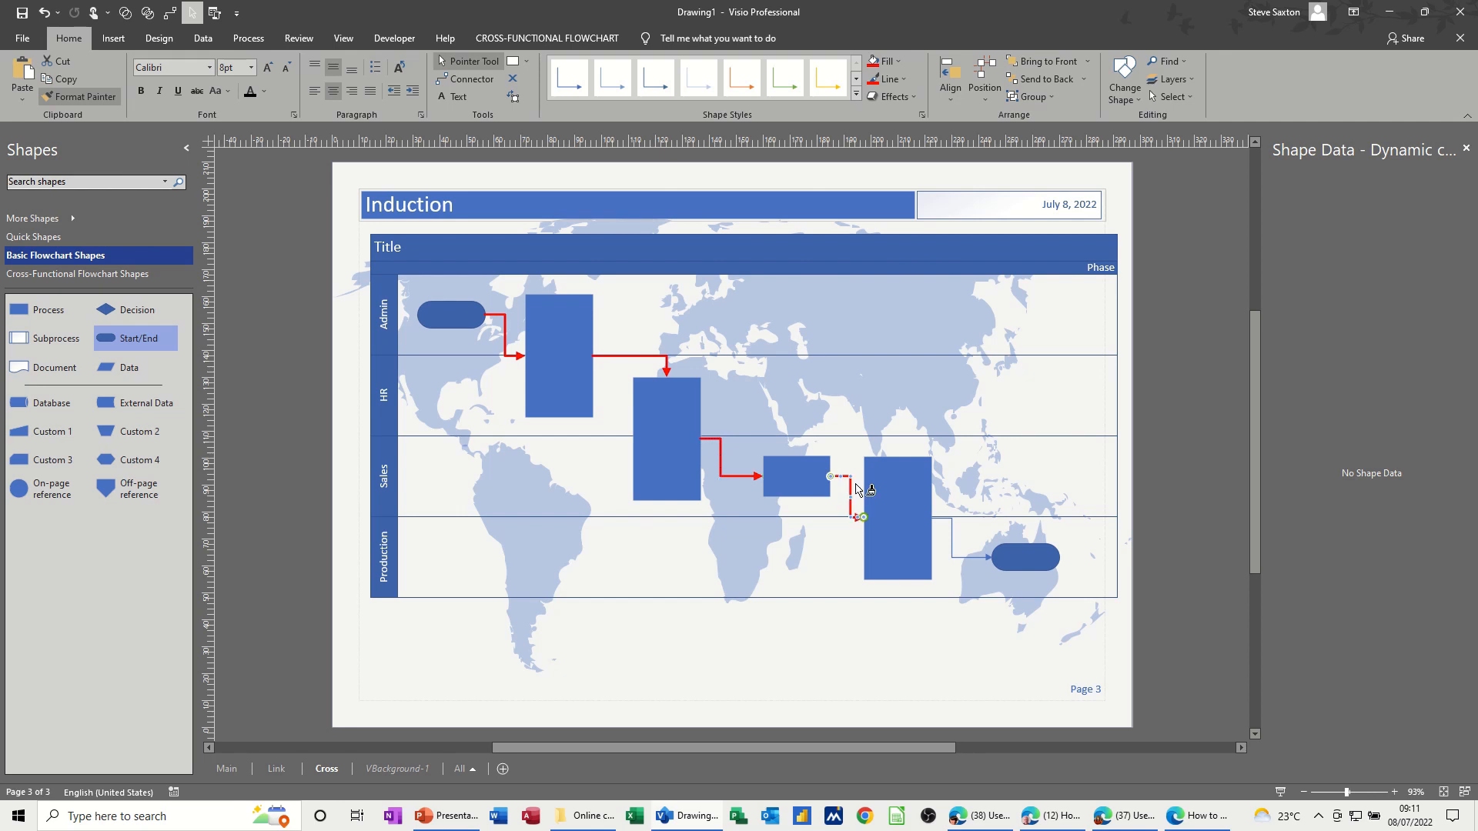
left_click(954, 555)
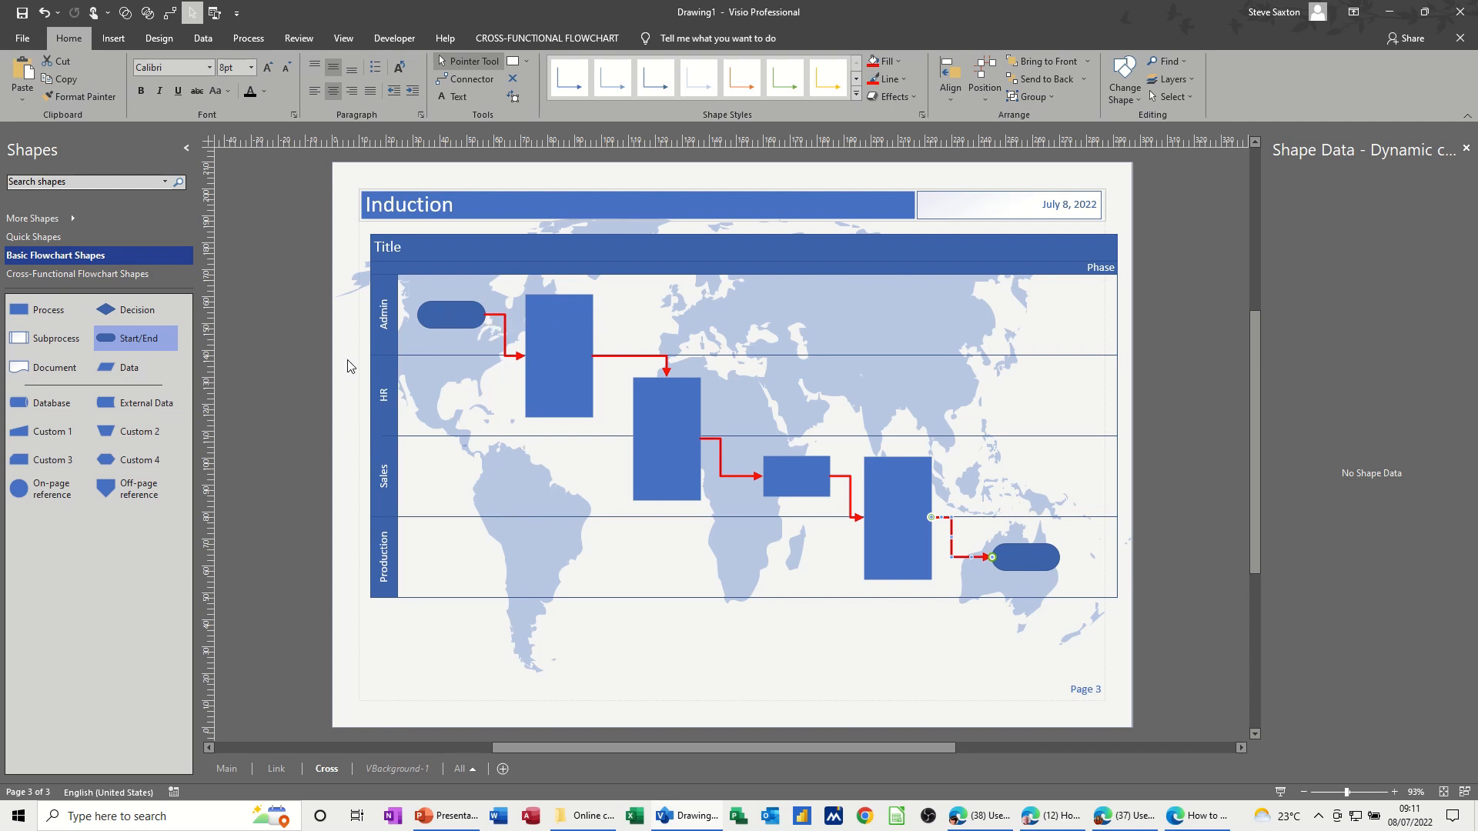
- Start the Number Shapes add-on with manual numbering by clicking, starting with 1 at an interval of 1
left_click(342, 40)
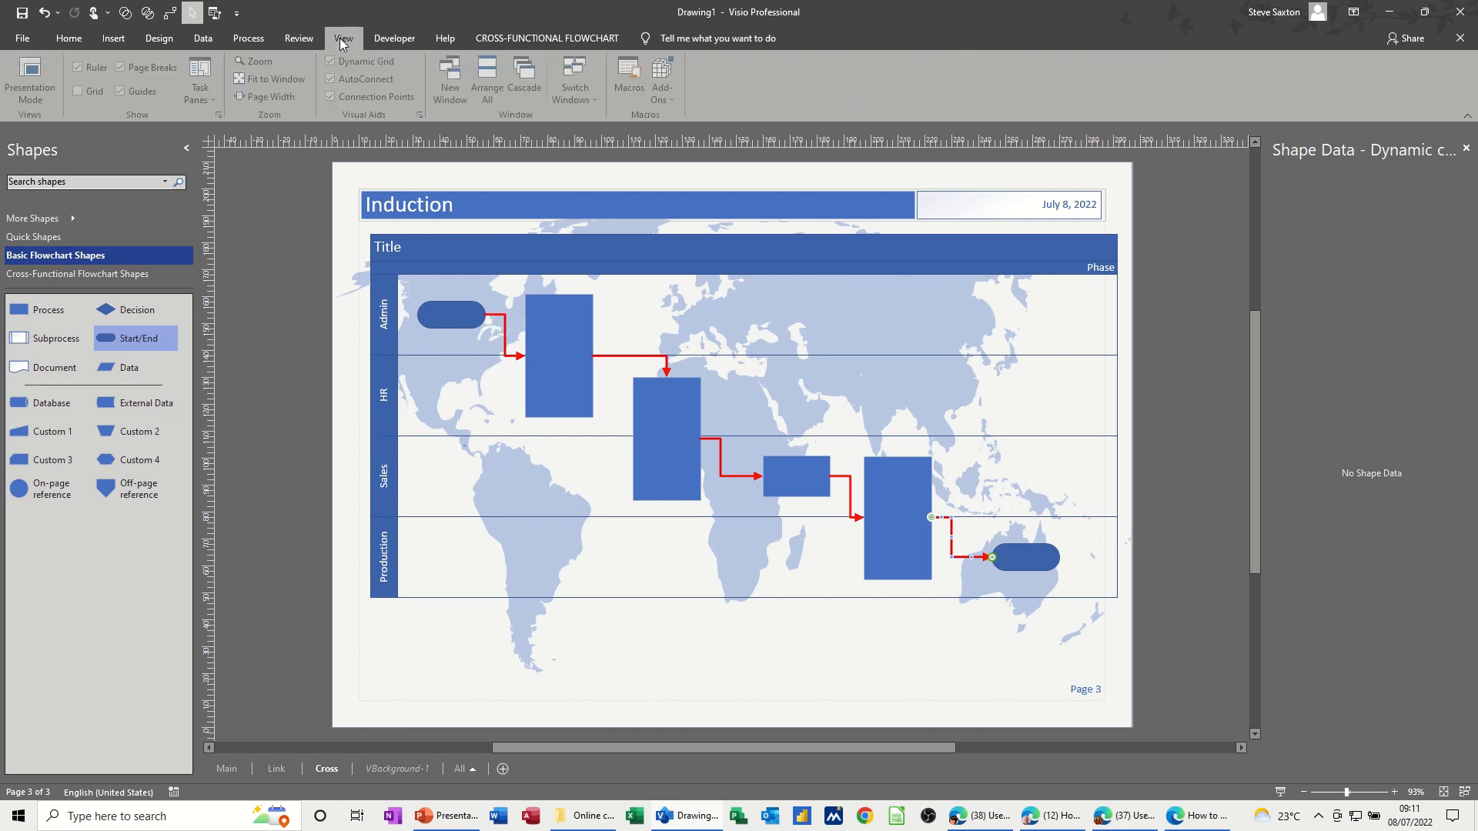
left_click(672, 103)
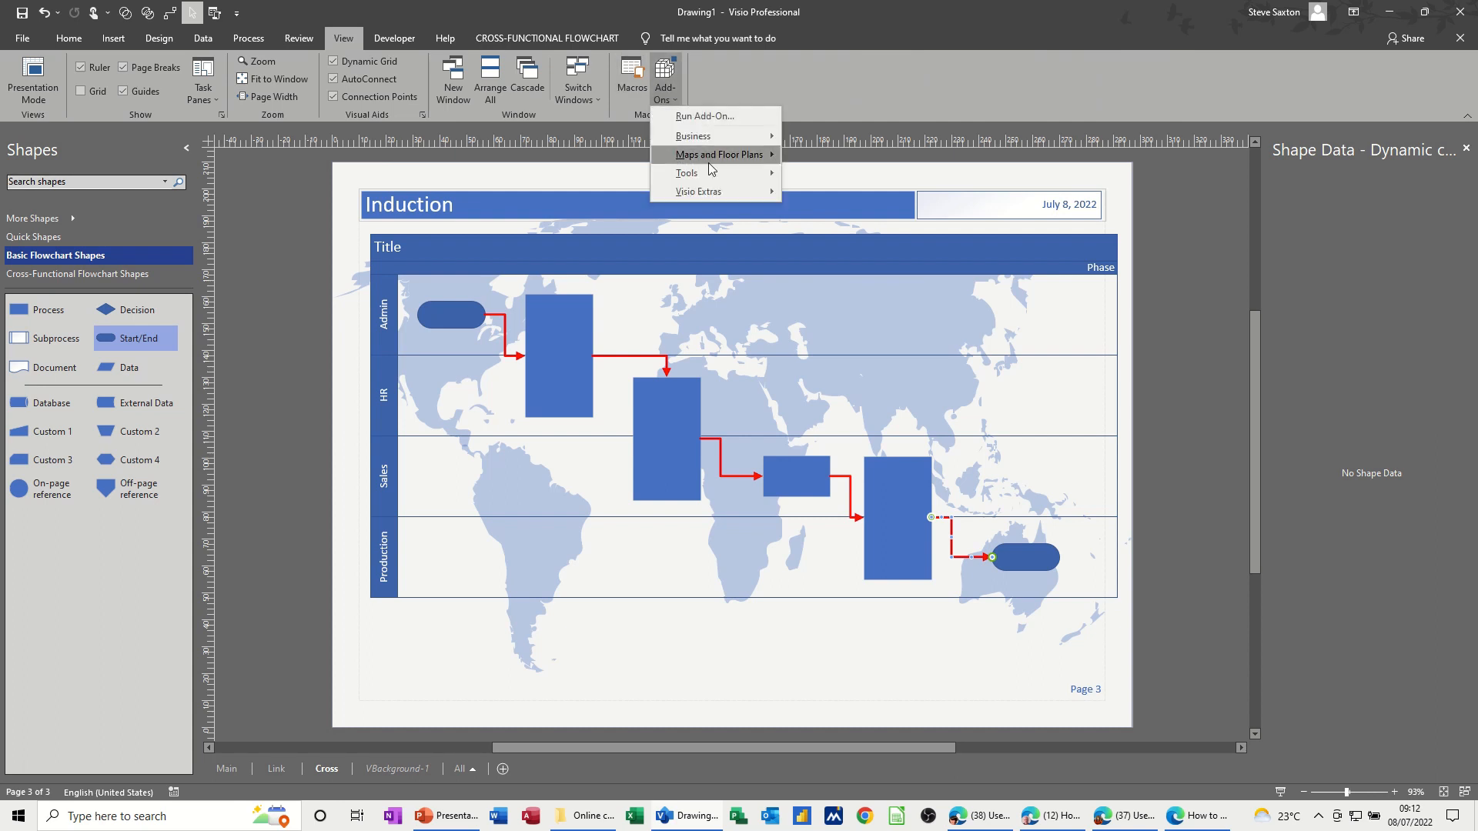
mouse_move(717, 189)
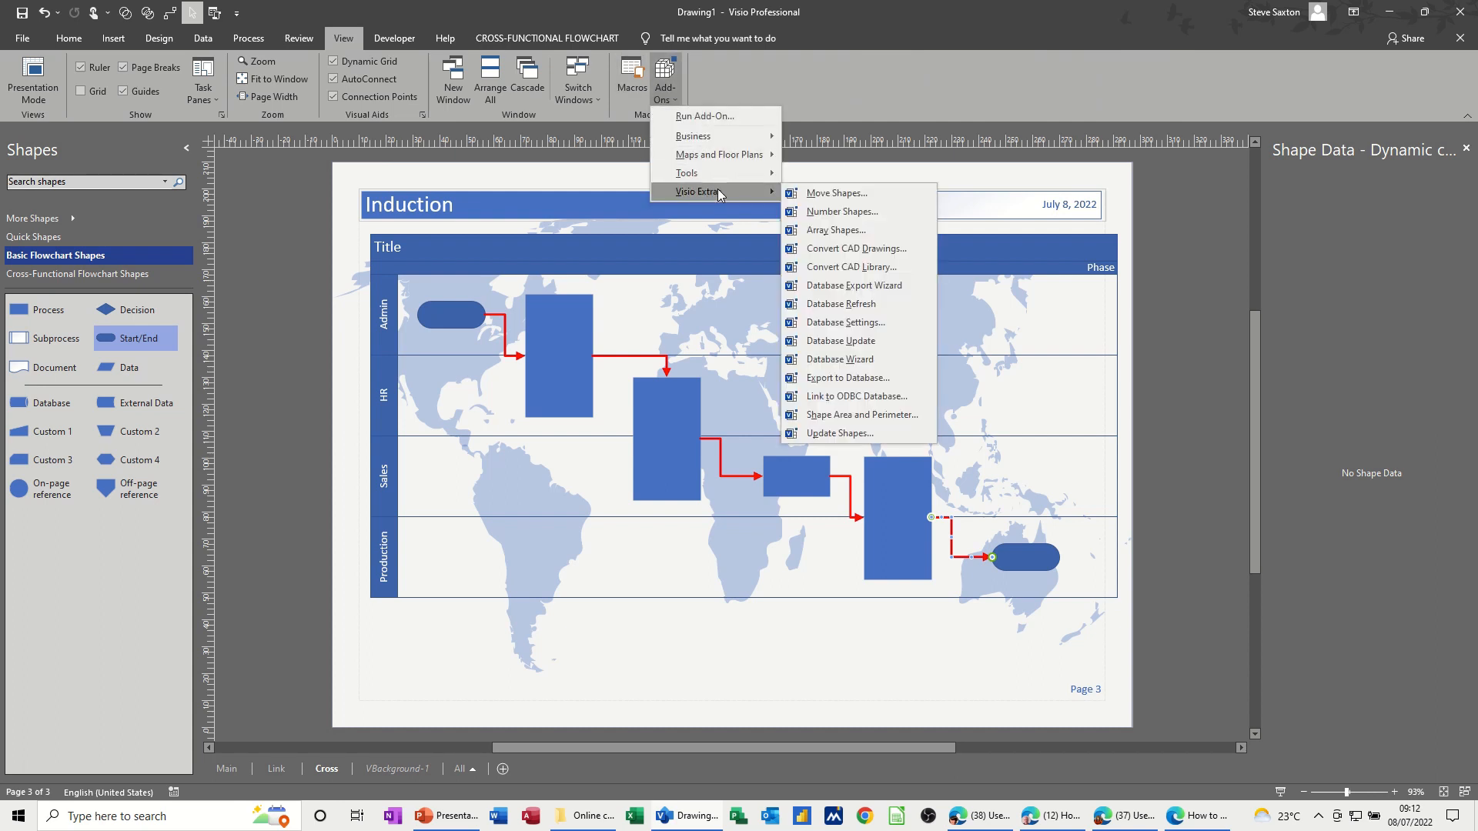
left_click(837, 214)
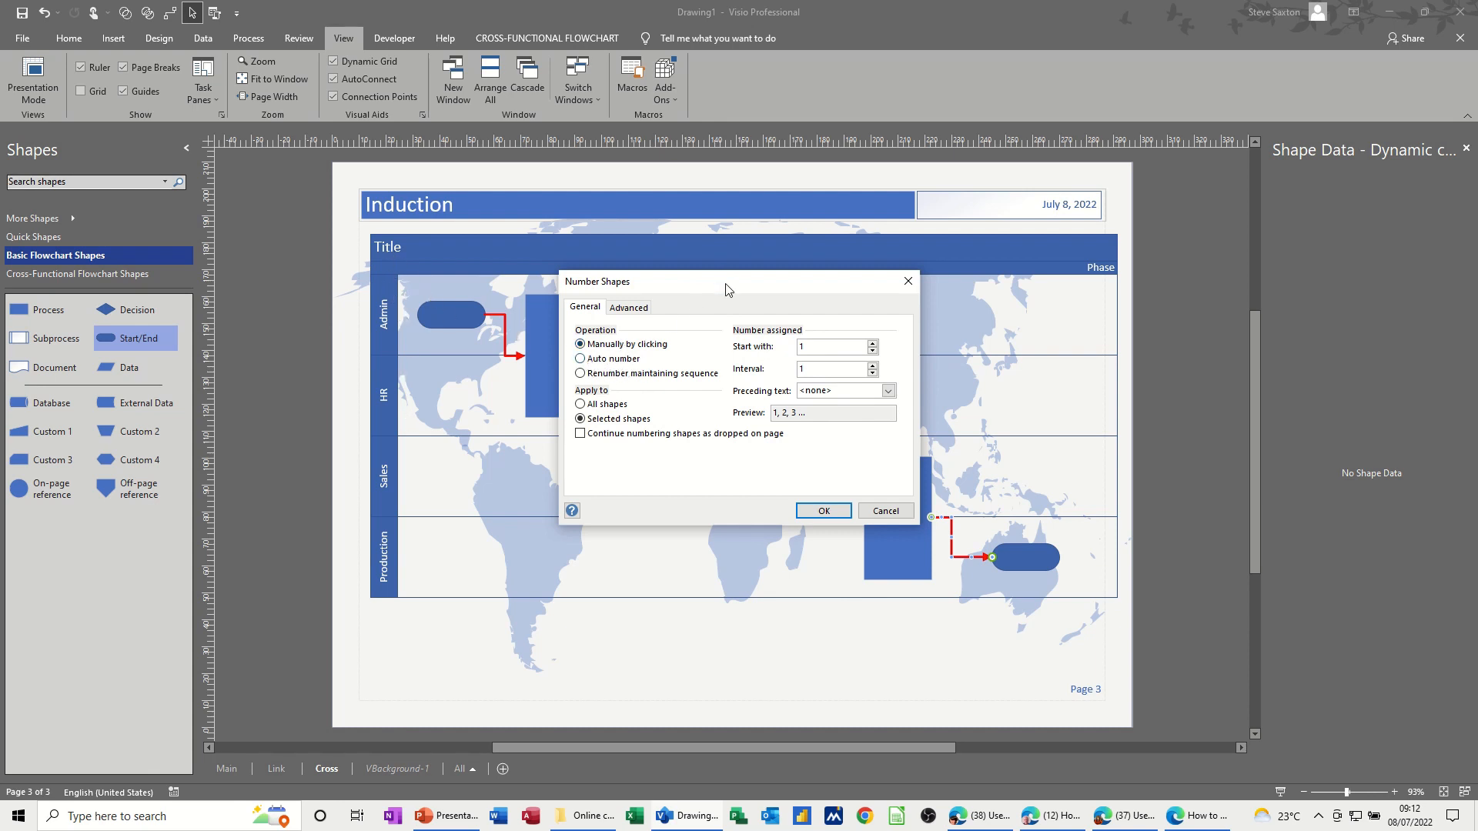
left_click(808, 511)
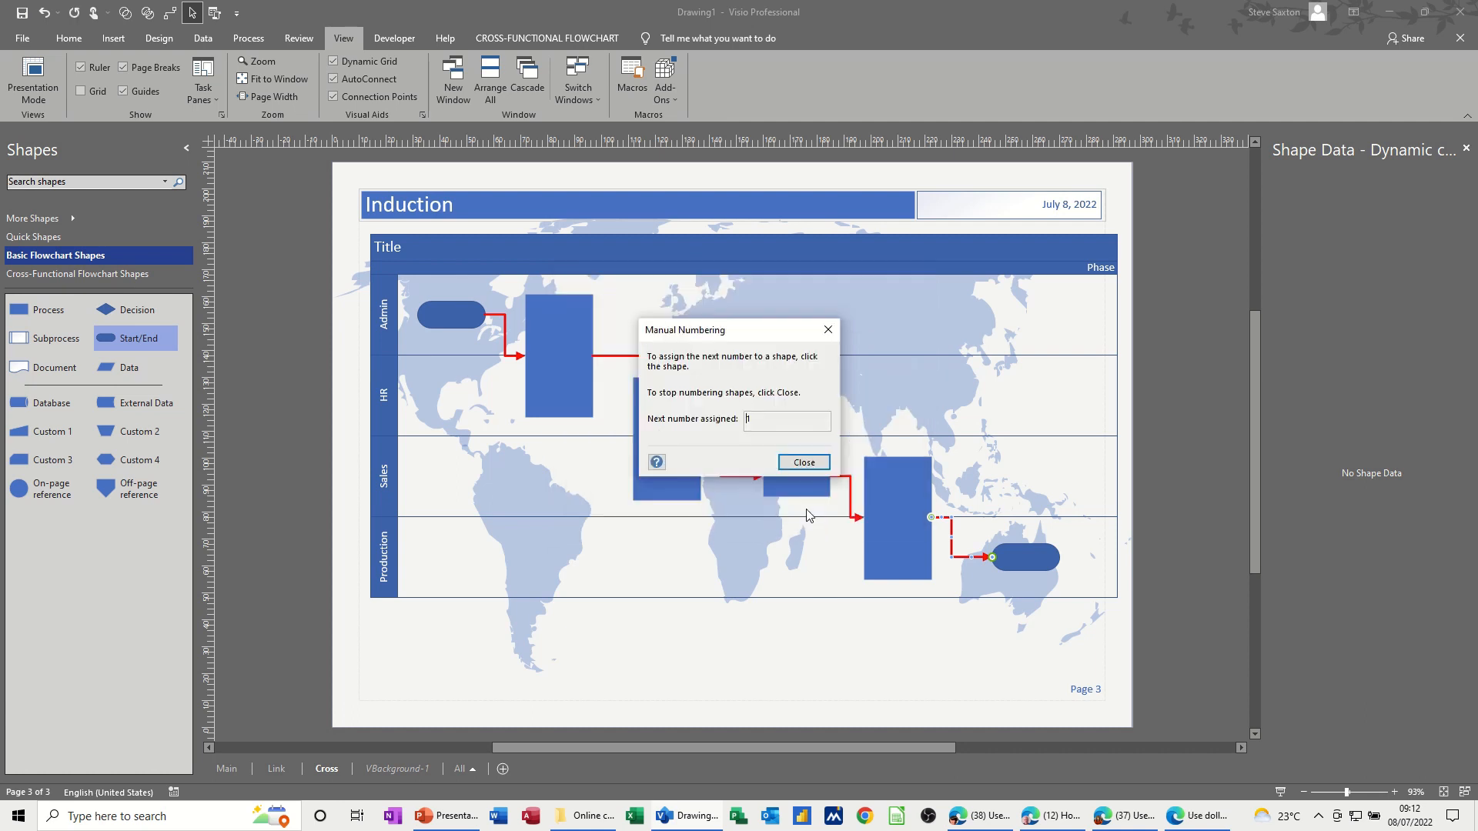
- Number the six flowchart shapes 1 to 6 in flow order from the Admin Start/End to the Production Start/End, and end numbering
left_click_drag(738, 337, 523, 485)
left_click(451, 317)
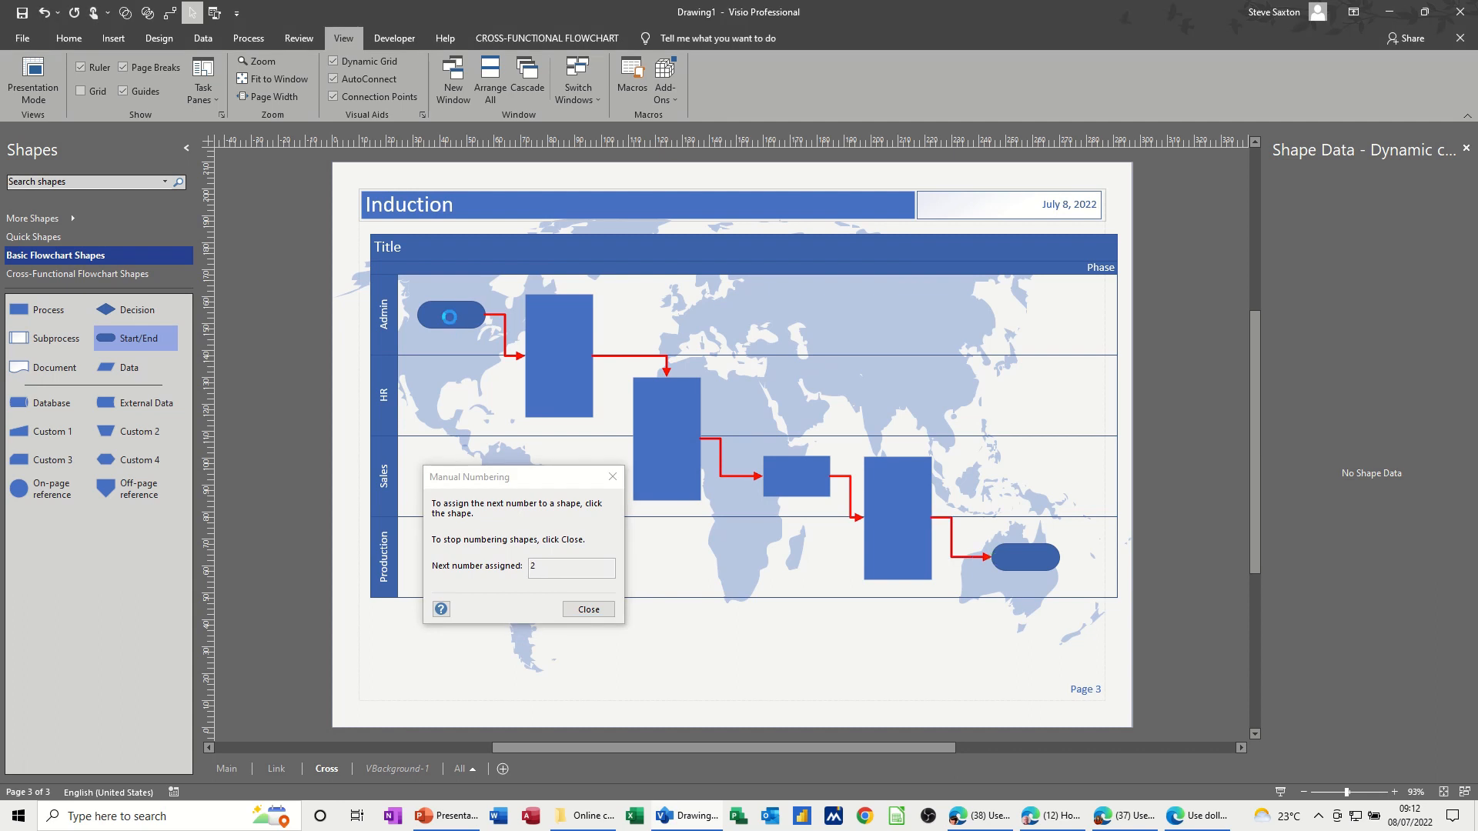
left_click(571, 338)
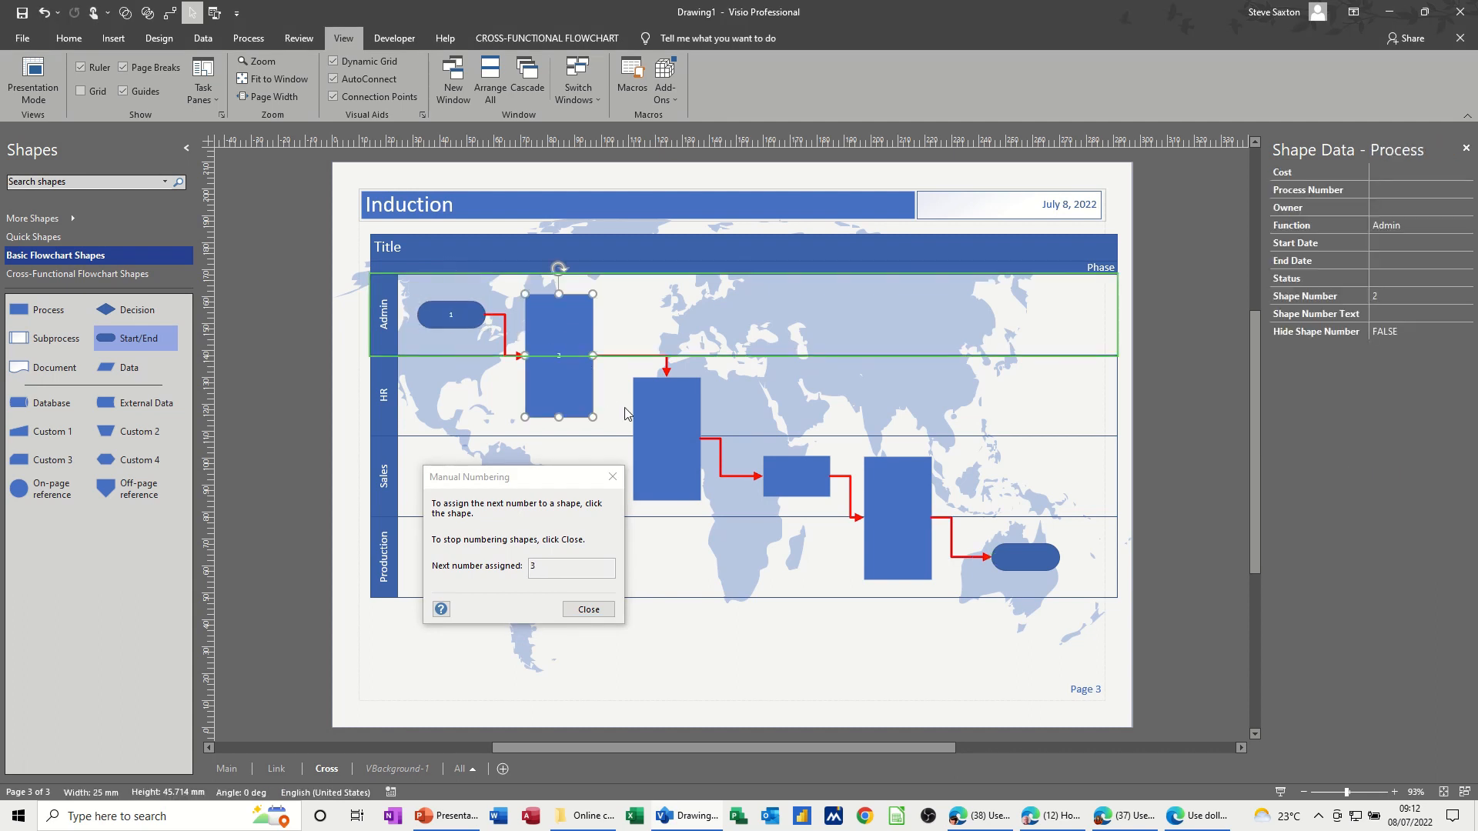
left_click(659, 421)
left_click(800, 477)
left_click(900, 508)
left_click(1017, 556)
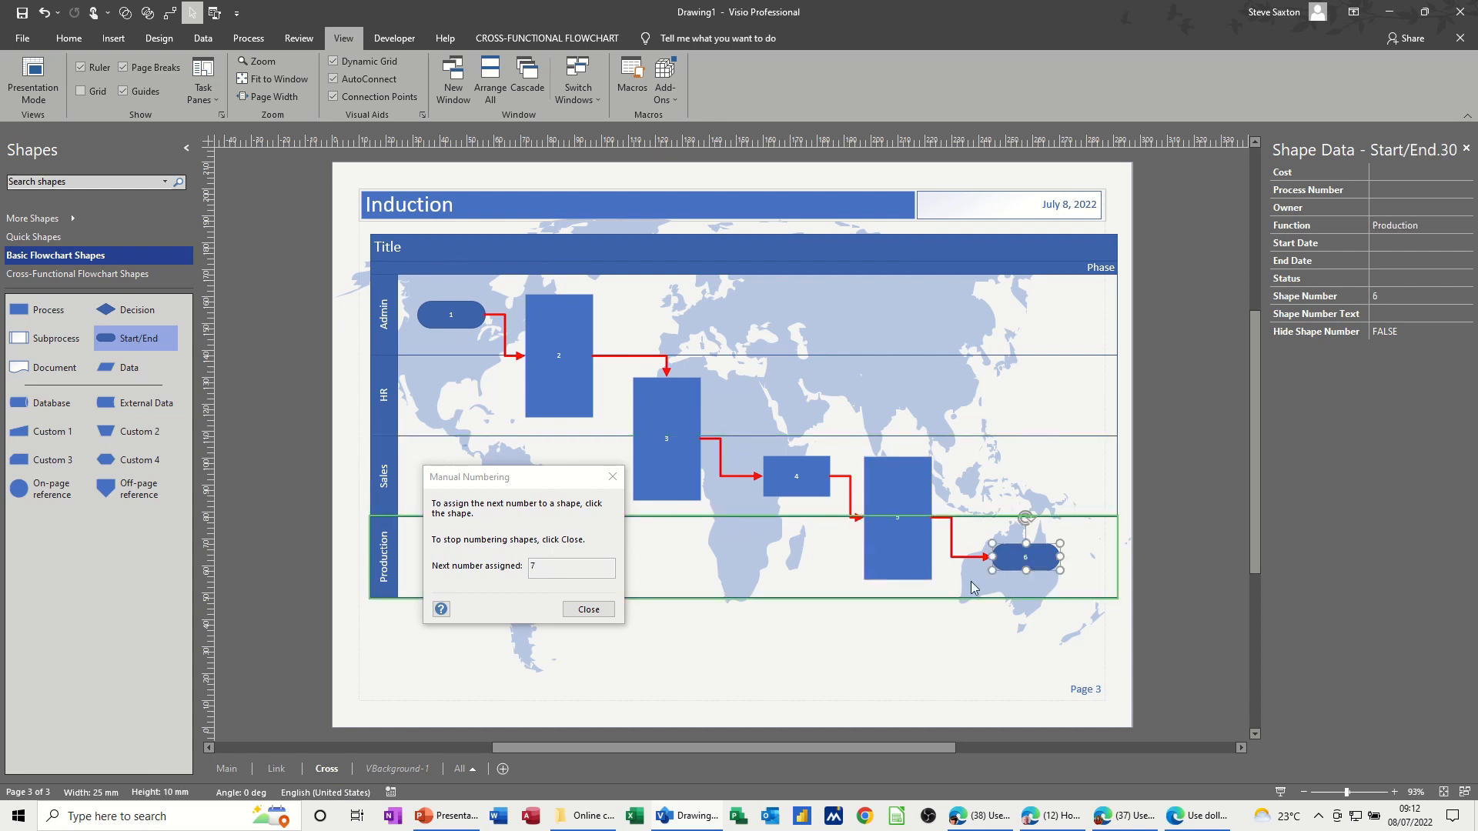
left_click(587, 610)
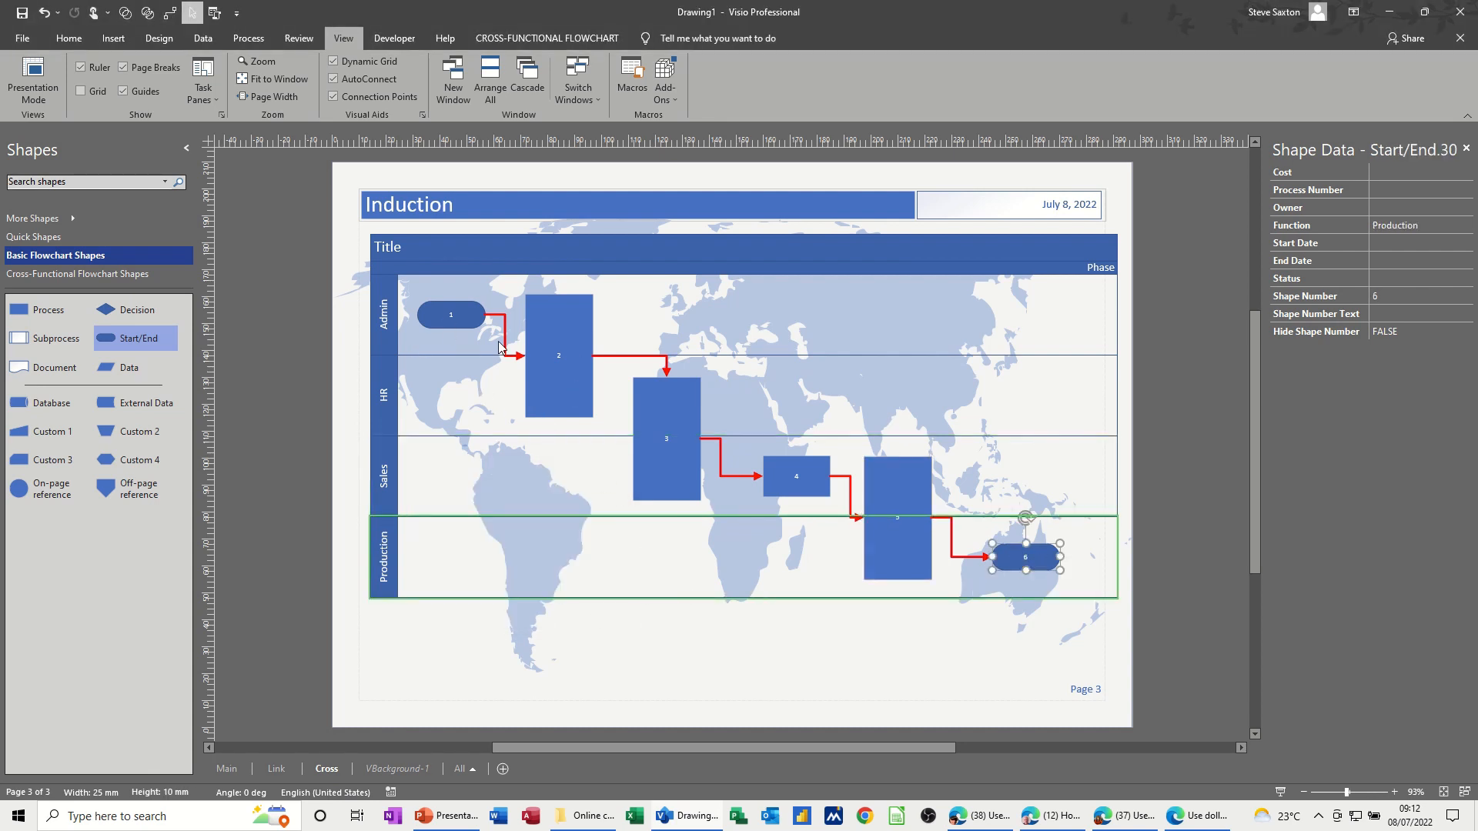
- Add the text Start on a new line beneath the number in the Admin Start/End shape
left_click(446, 316)
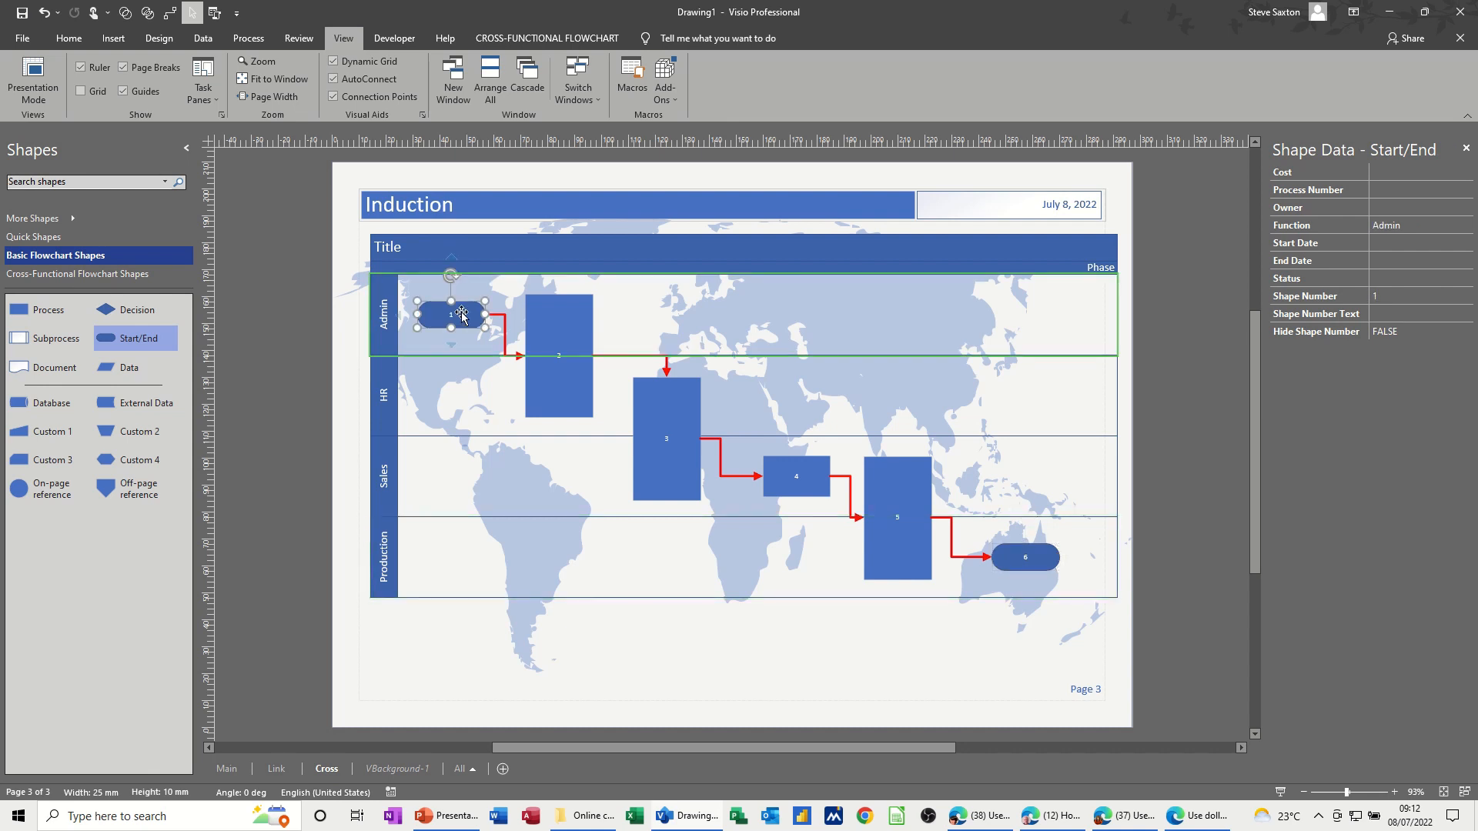
double_click(462, 315)
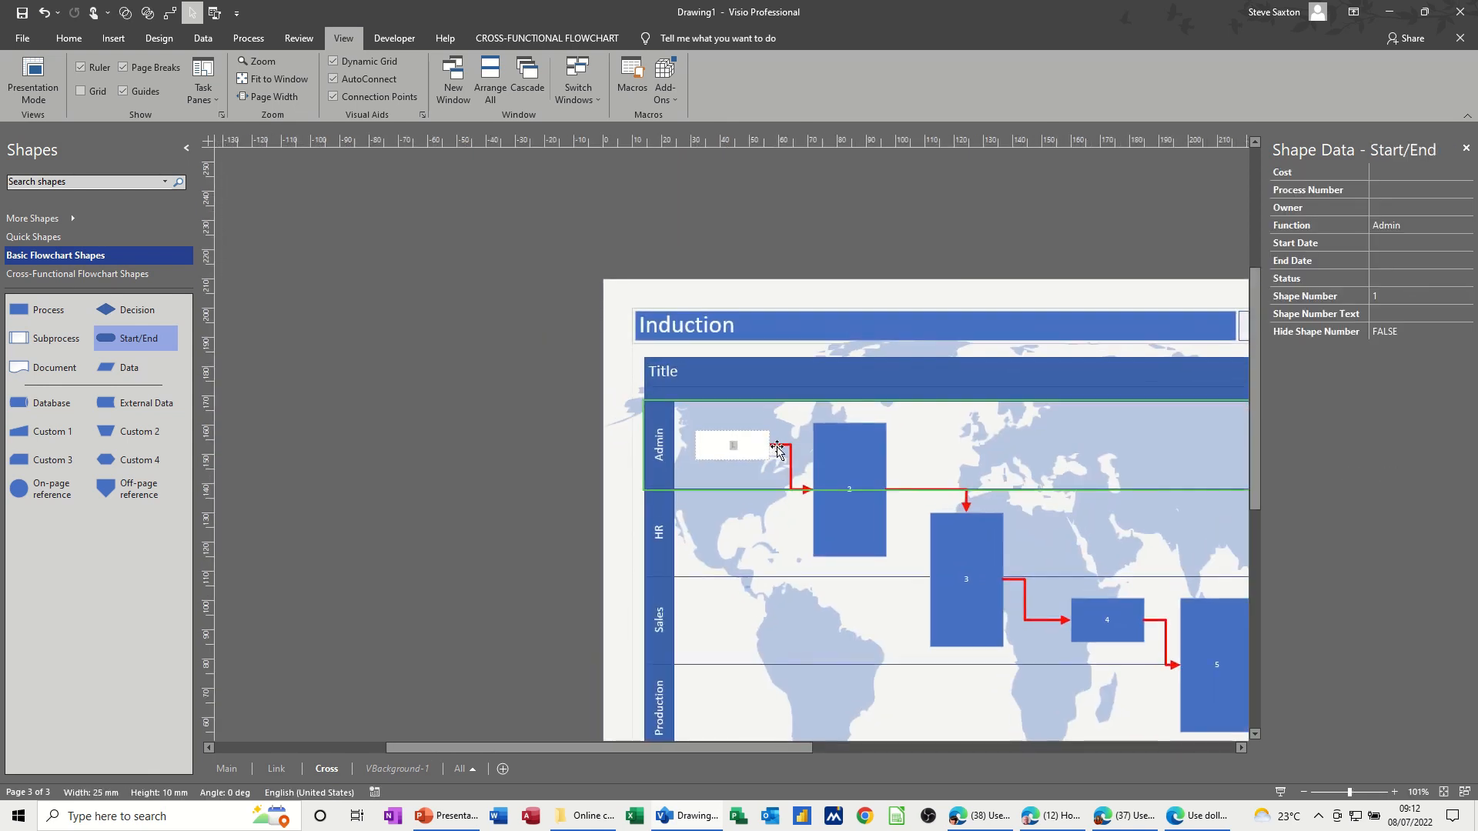
key("Escape")
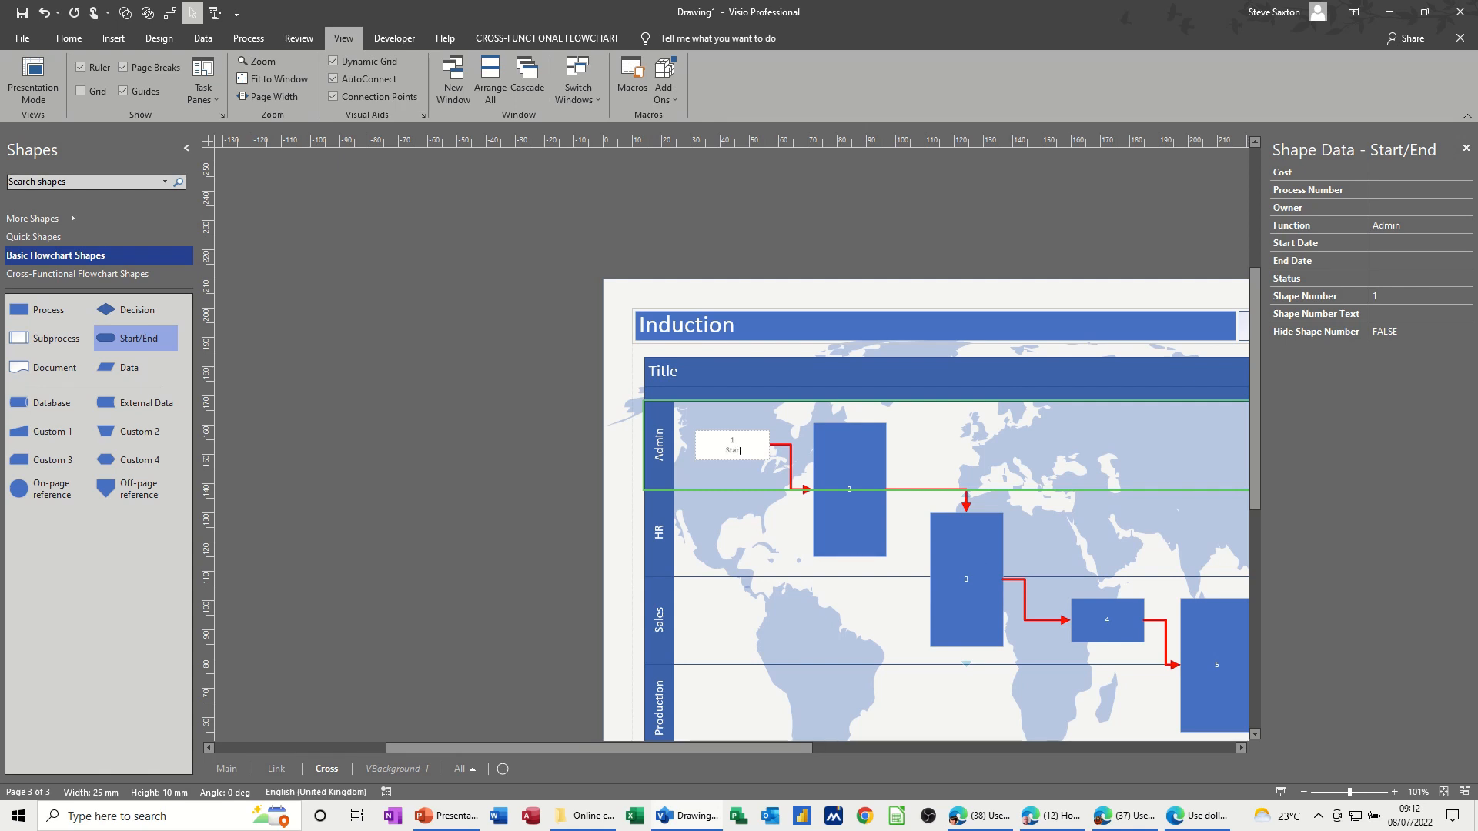
type("t")
left_click(773, 533)
key("ctrl+shift+w")
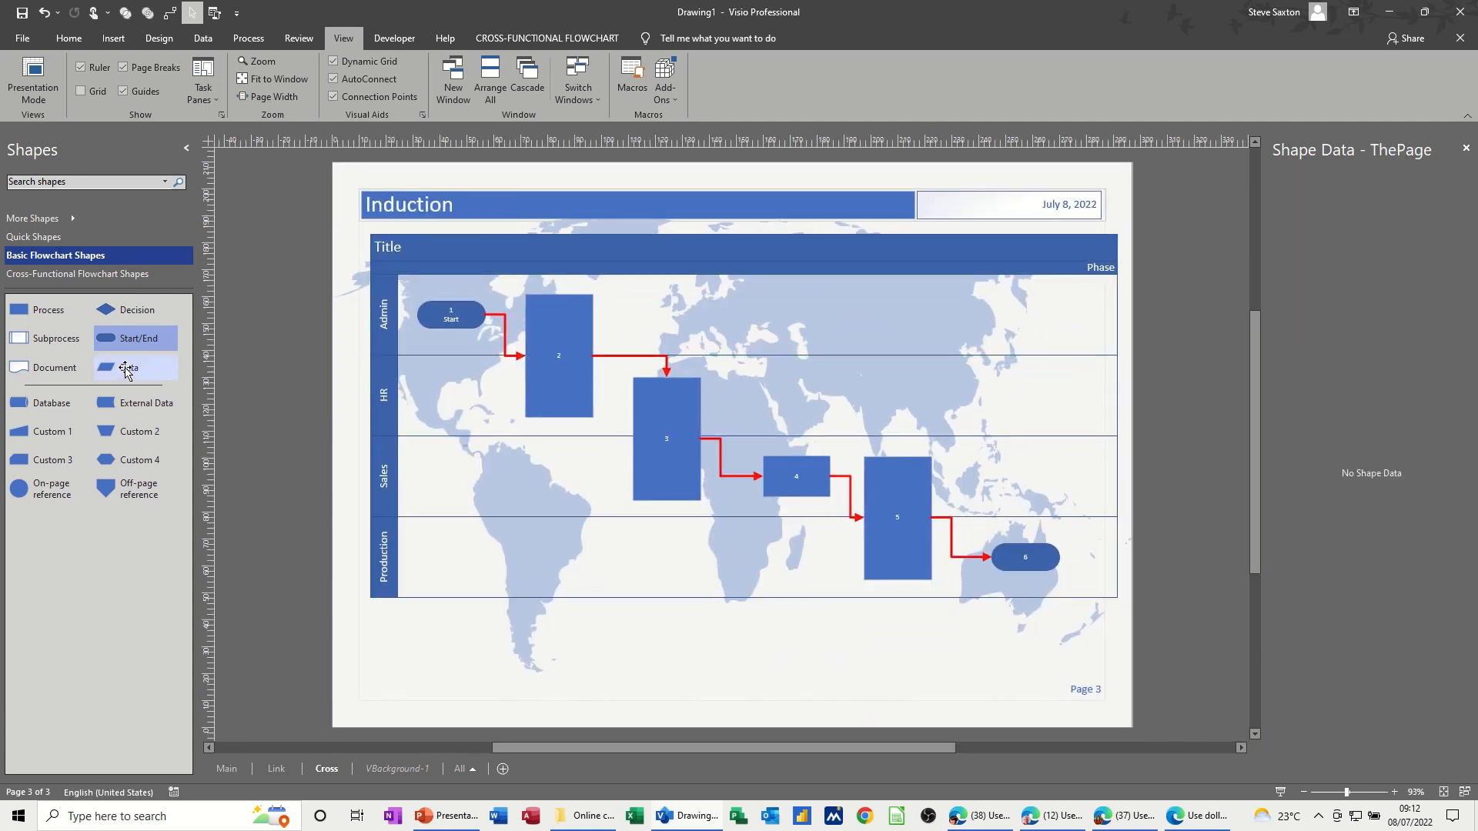
- Place a new Process shape at the start of the Sales lane and label it with a first name
left_click_drag(46, 309, 452, 482)
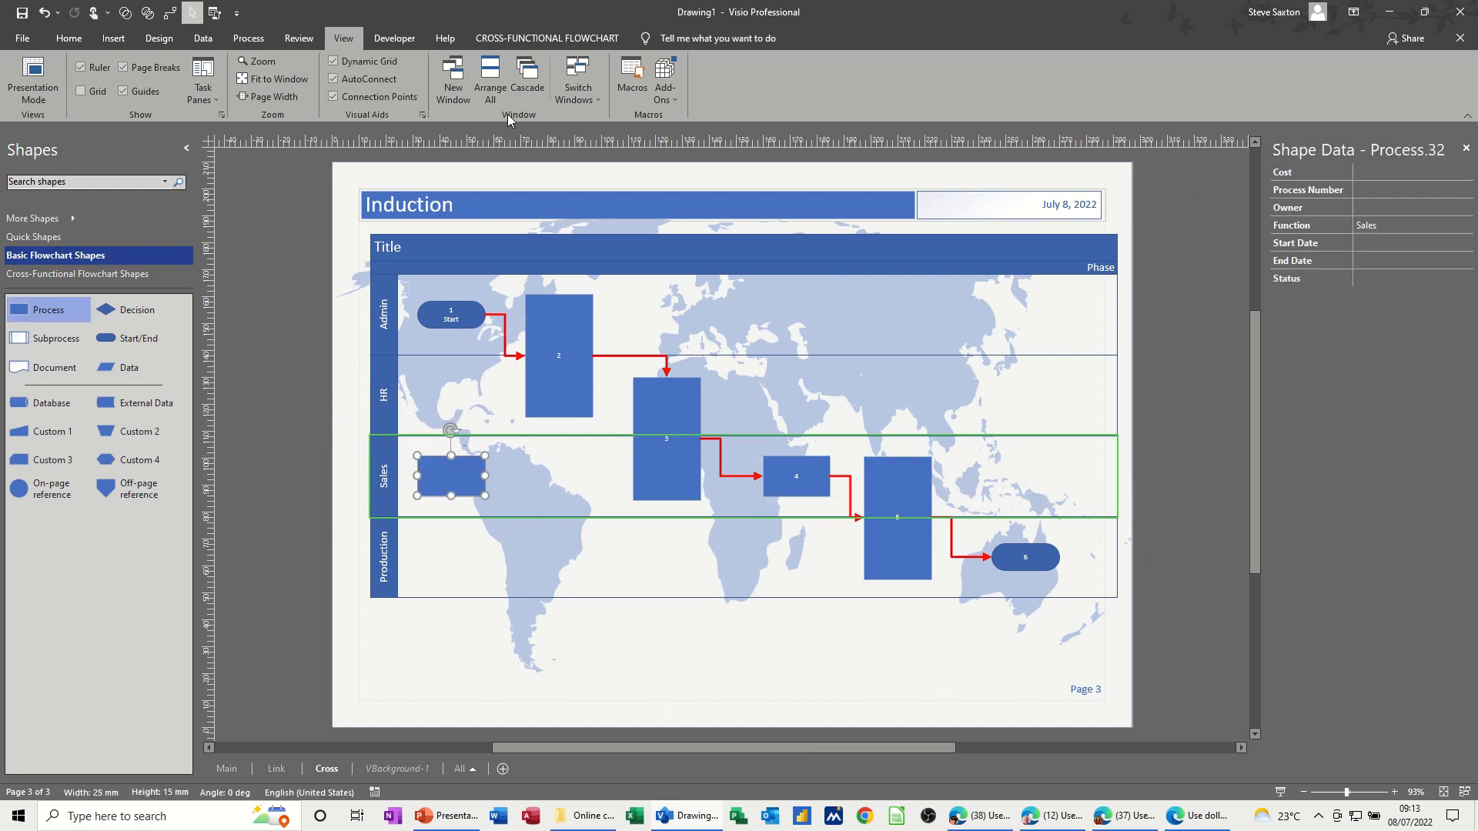
left_click(666, 98)
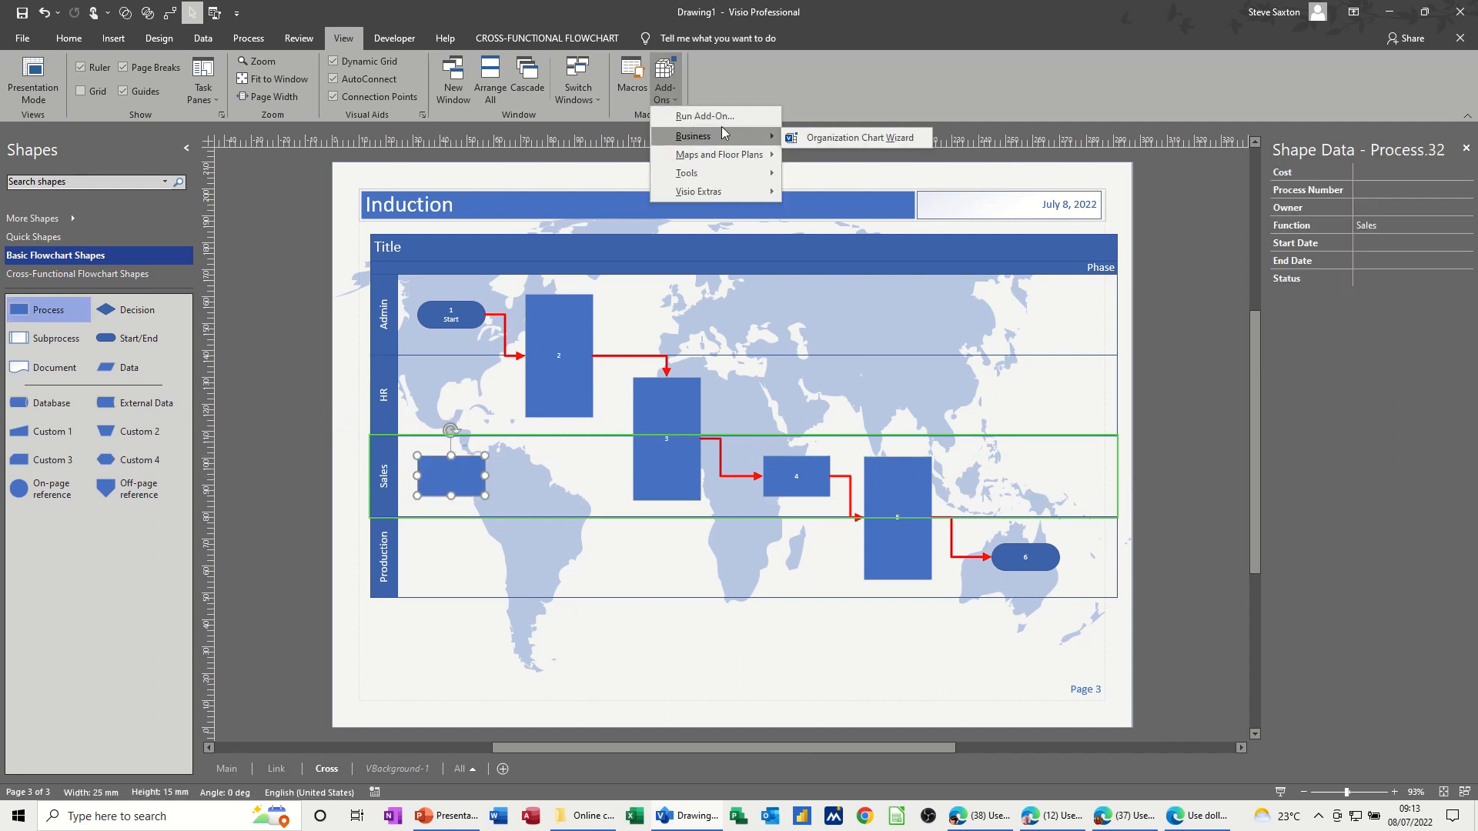
mouse_move(744, 189)
left_click(814, 217)
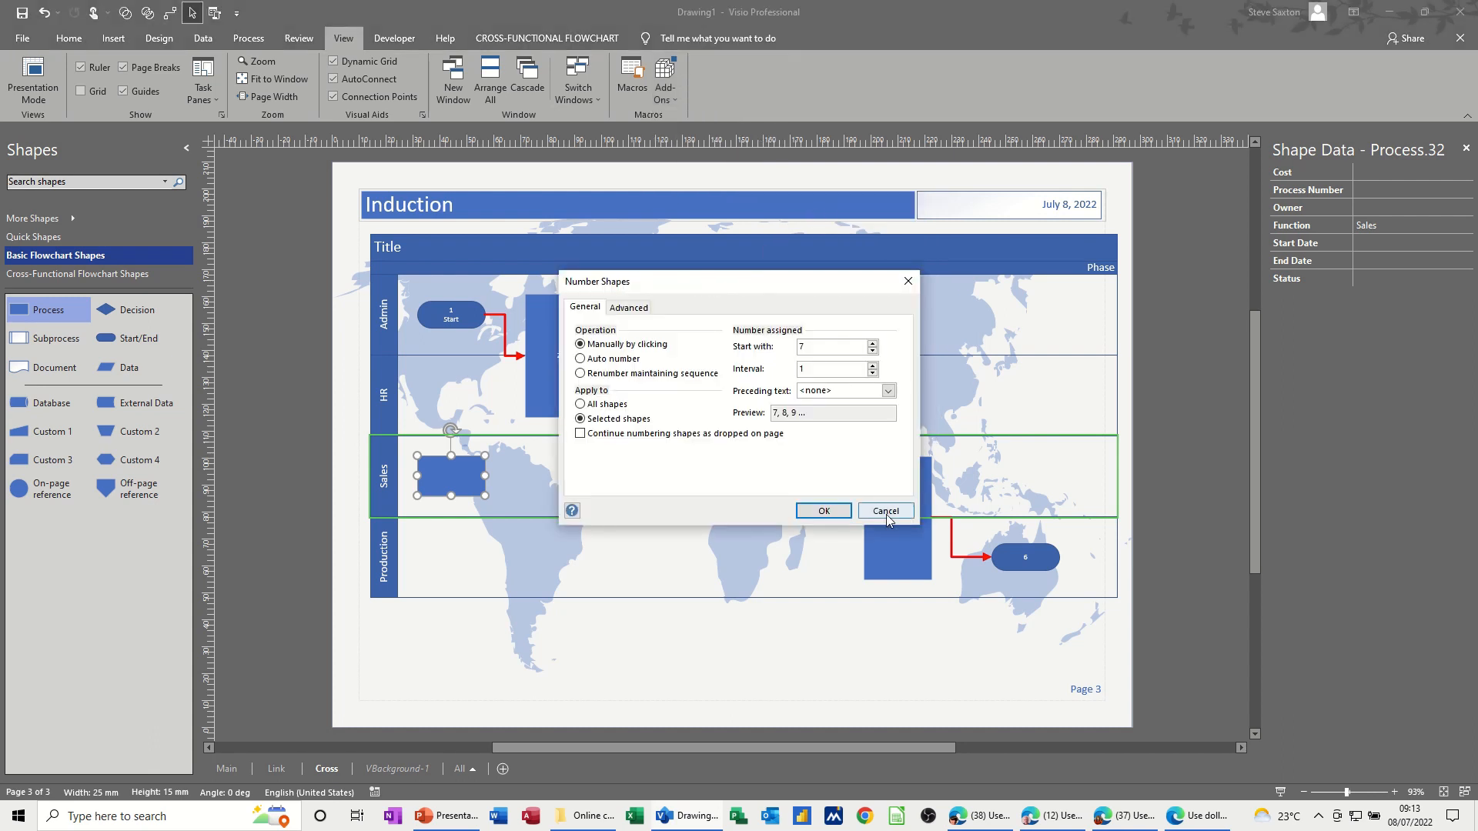
left_click(823, 510)
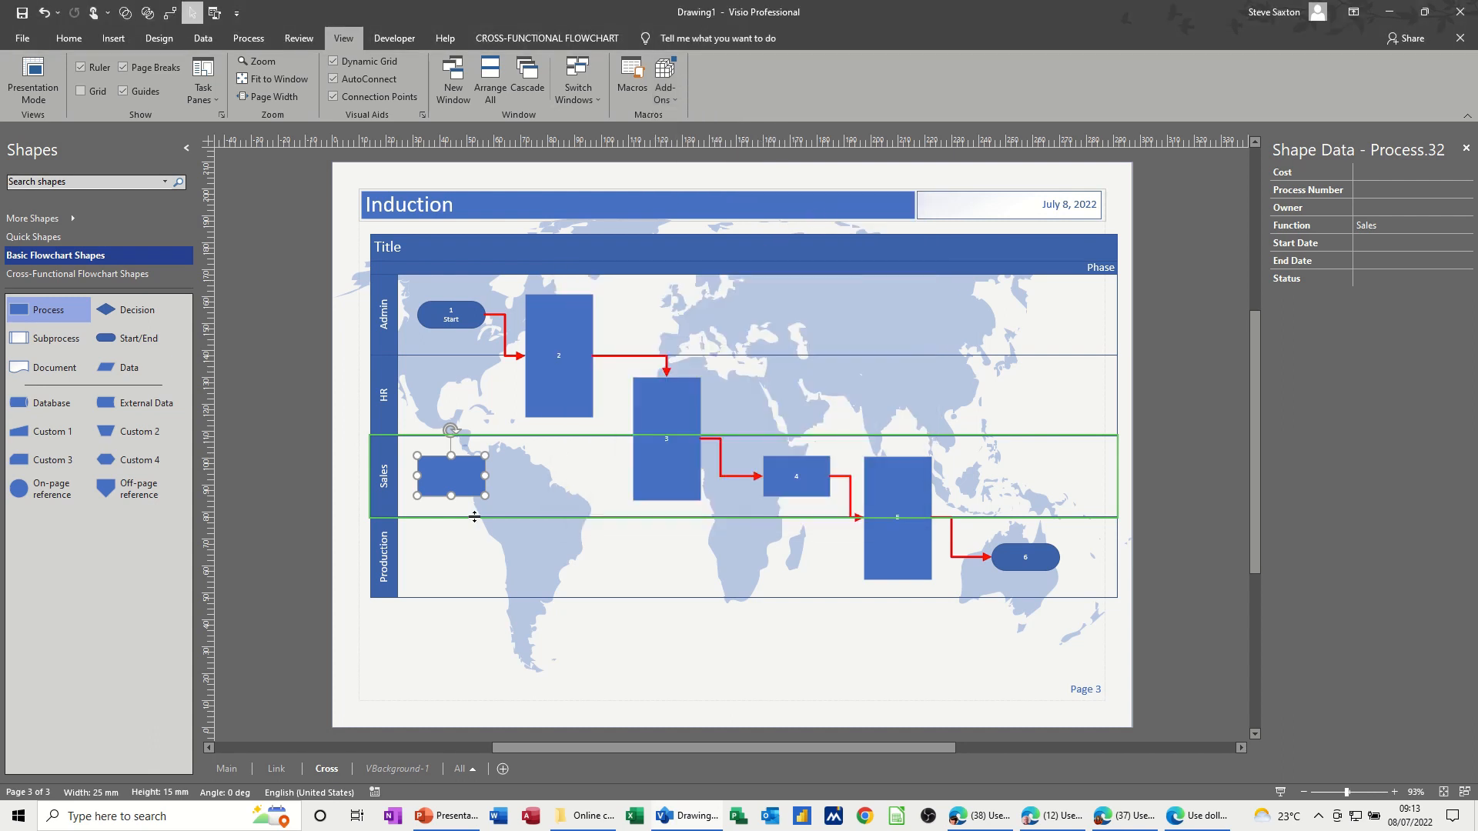
double_click(458, 477)
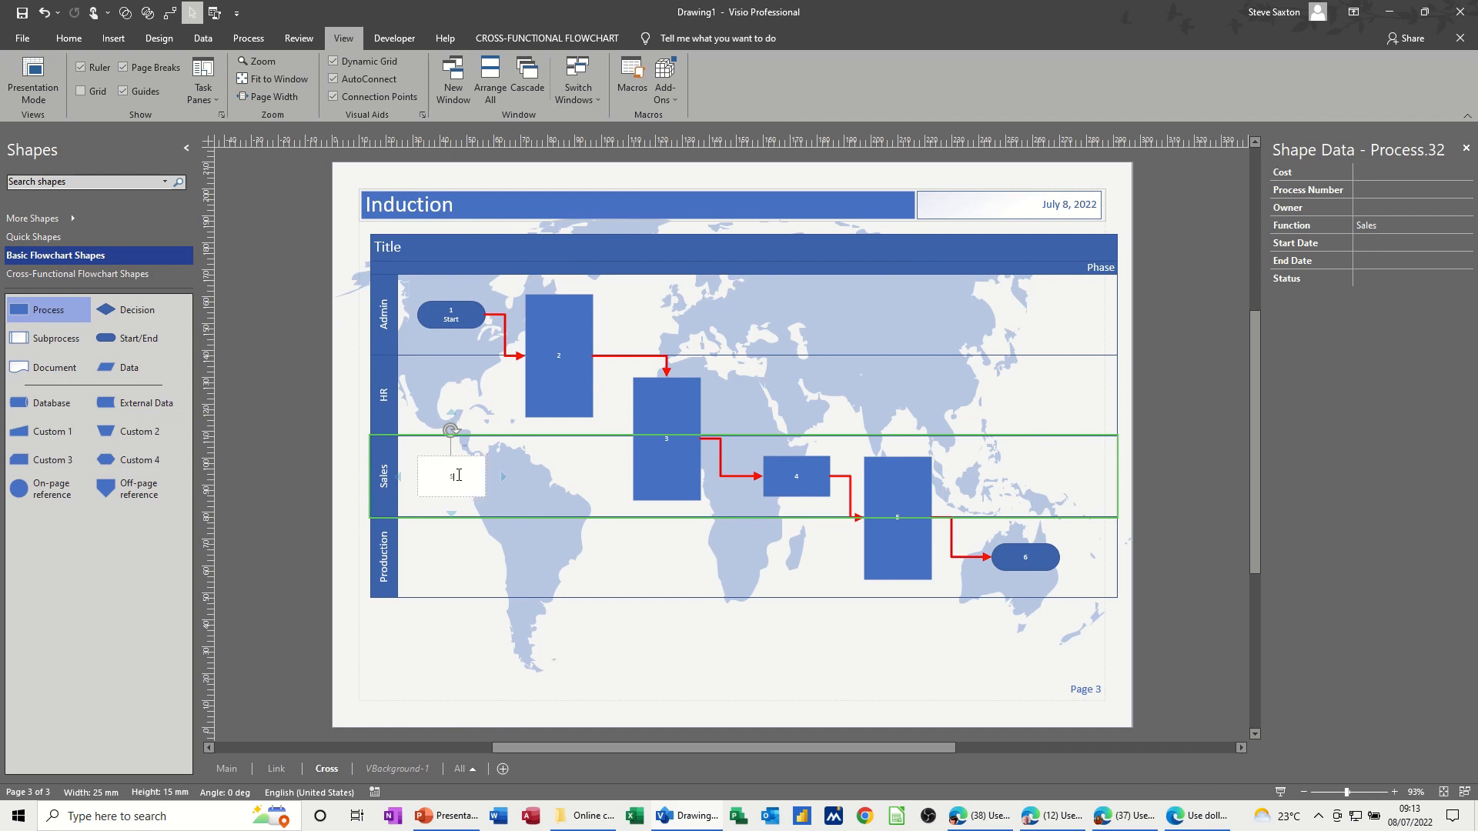
type("Steve")
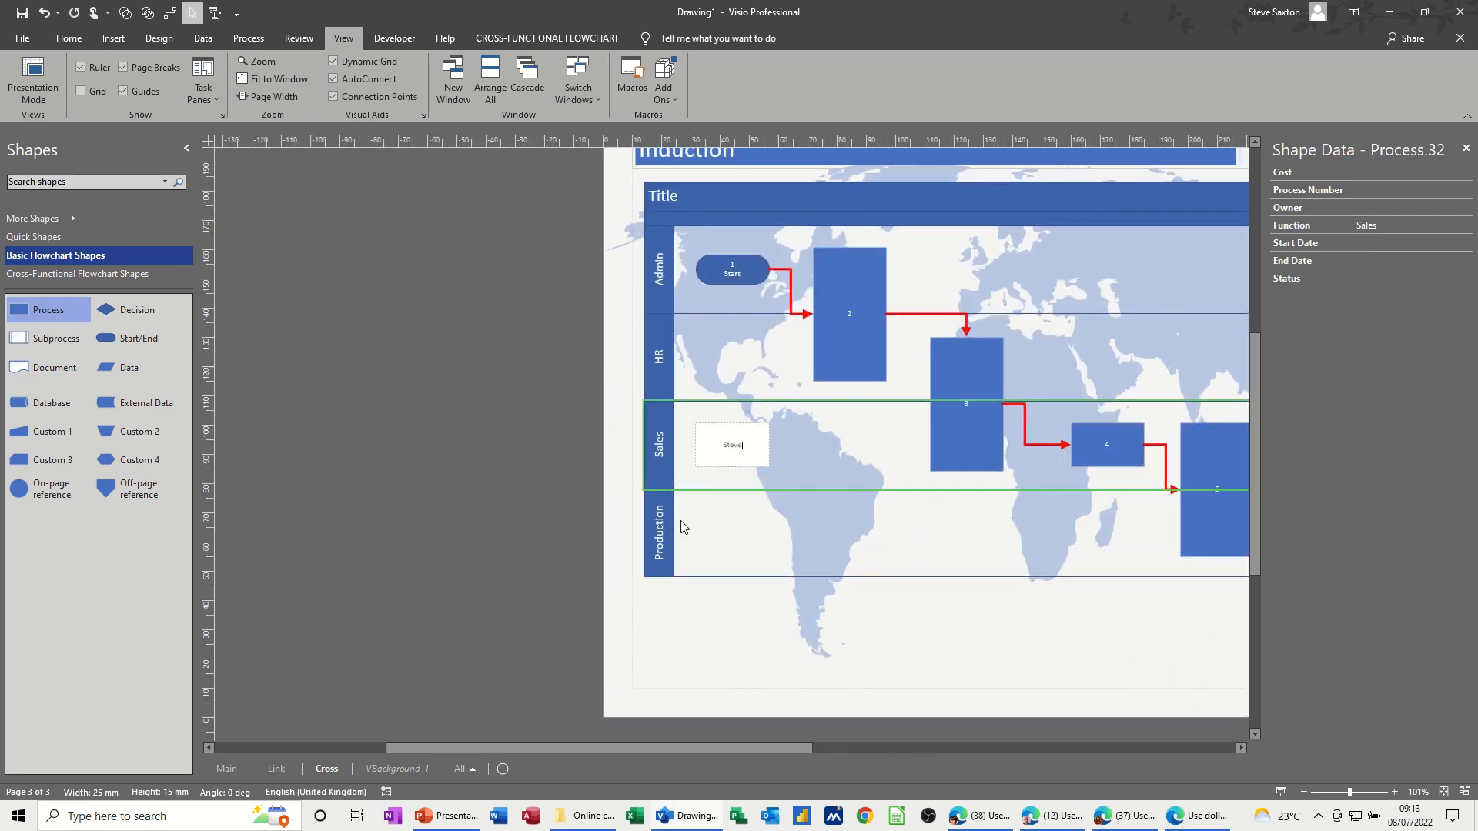
left_click(758, 518)
left_click(471, 487)
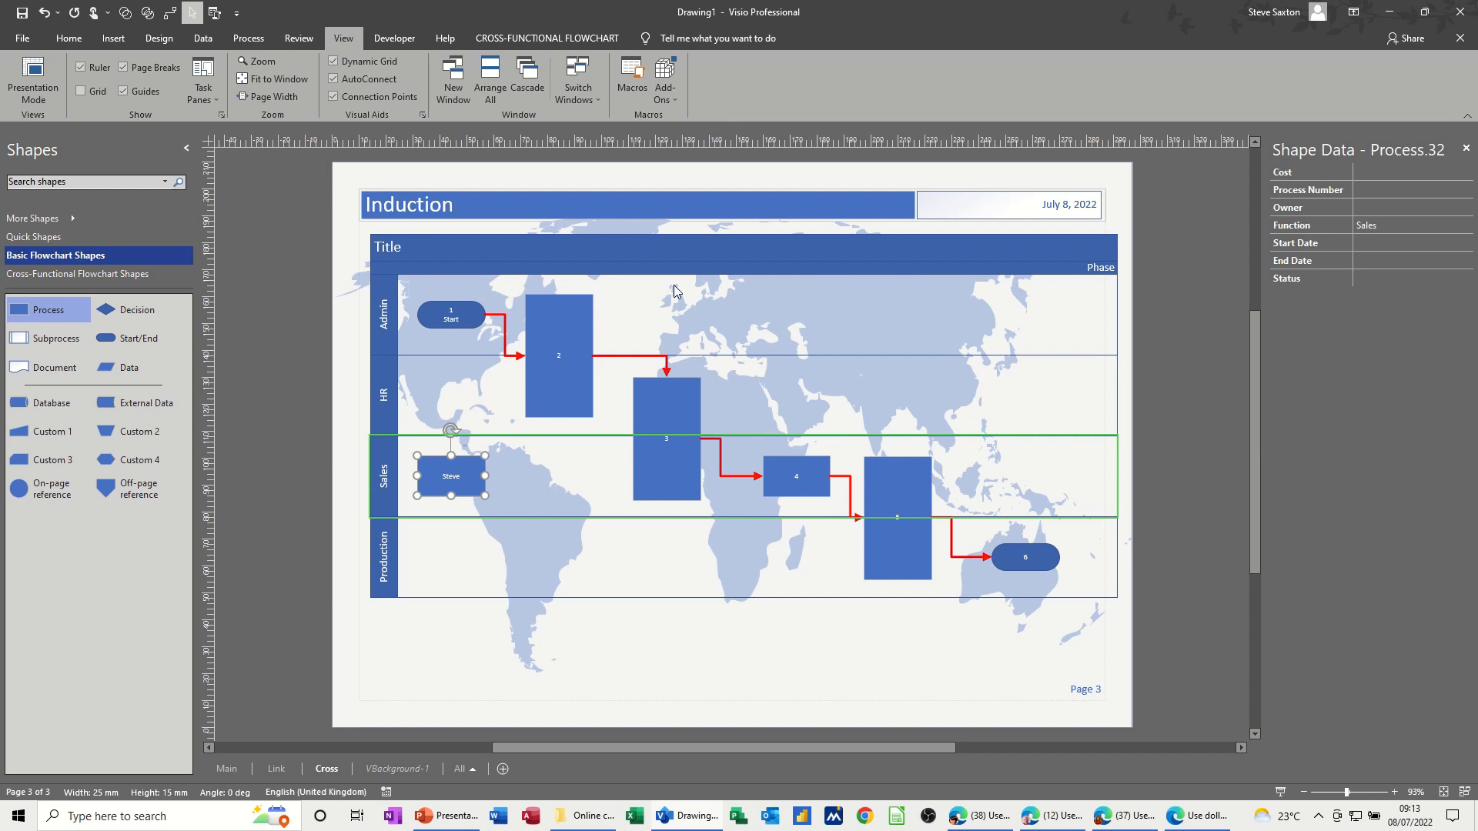
- Use the Number Shapes add-on with manual numbering to number the new Sales Process shape 7, and end numbering
left_click(664, 86)
mouse_move(732, 190)
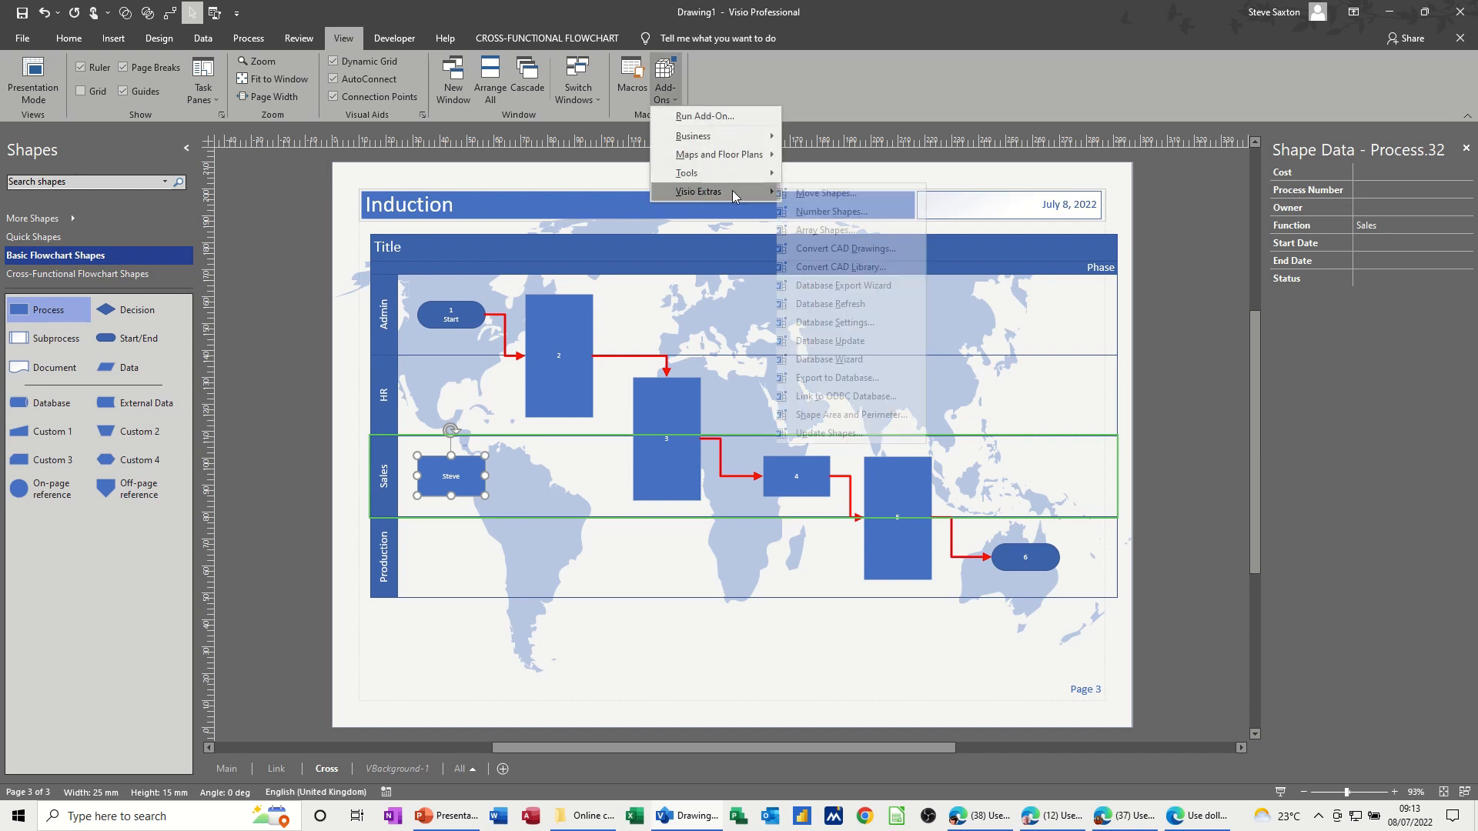
left_click(831, 212)
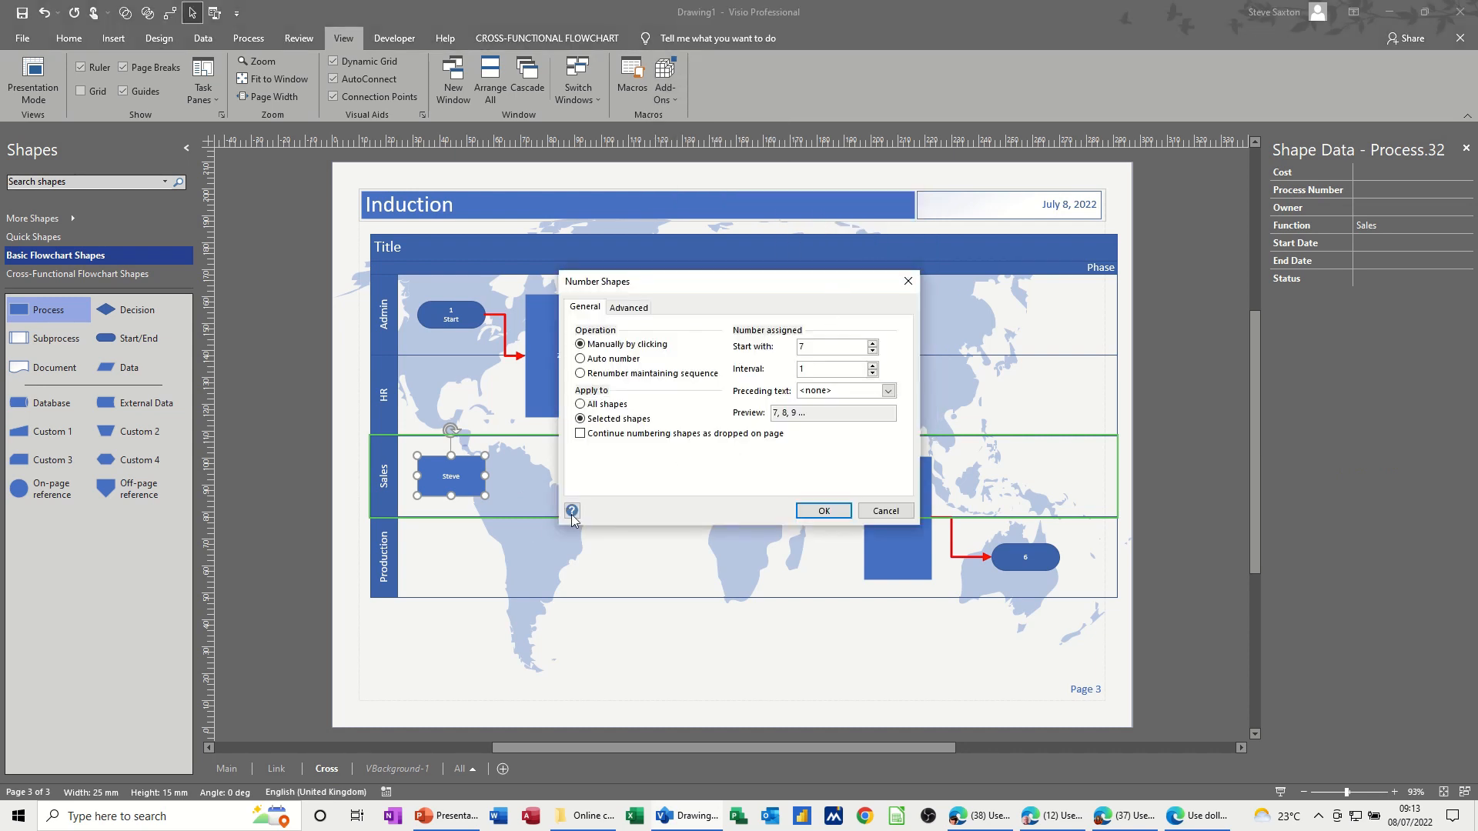
left_click(822, 511)
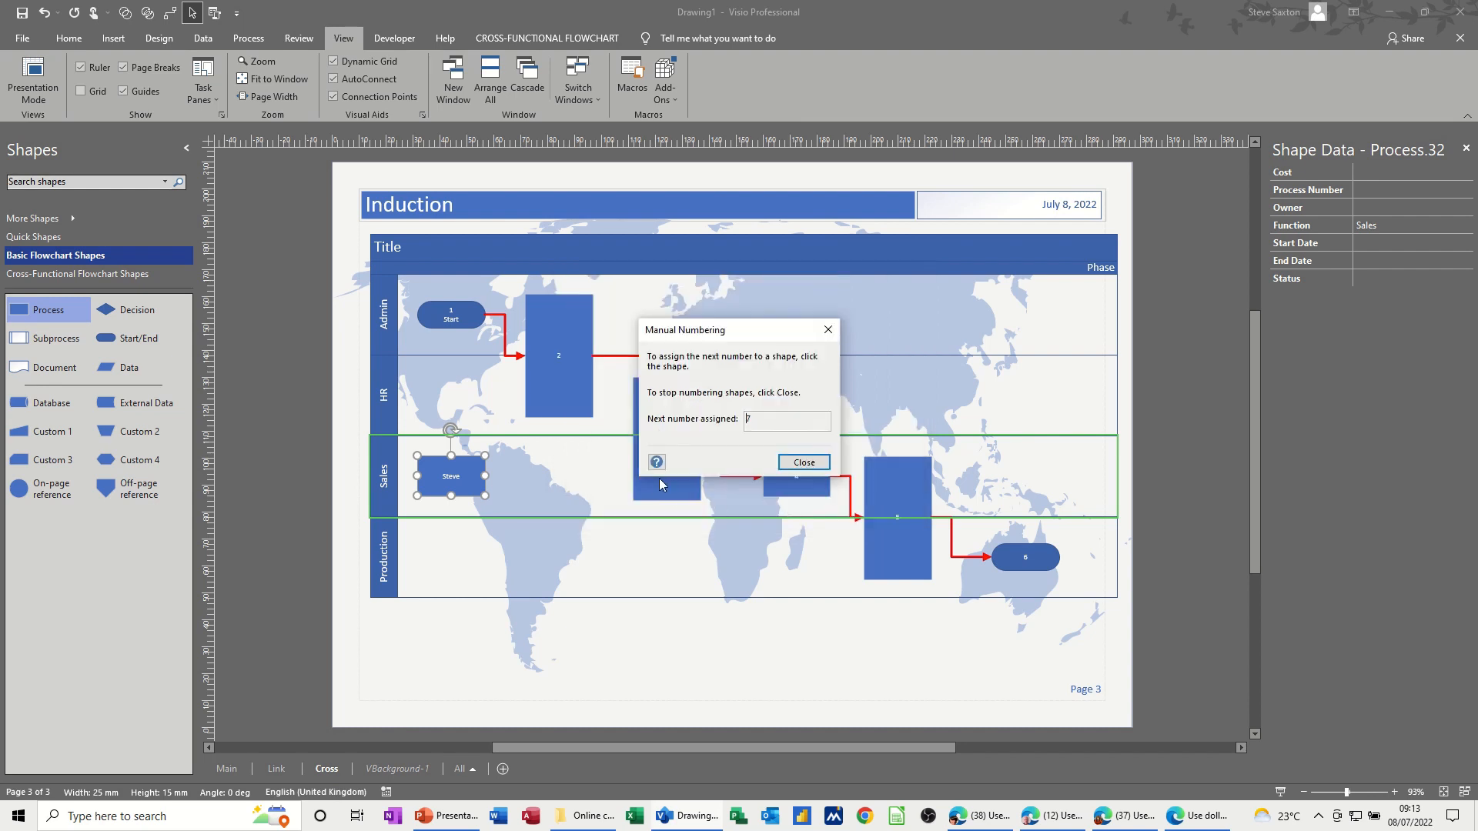
left_click(522, 486)
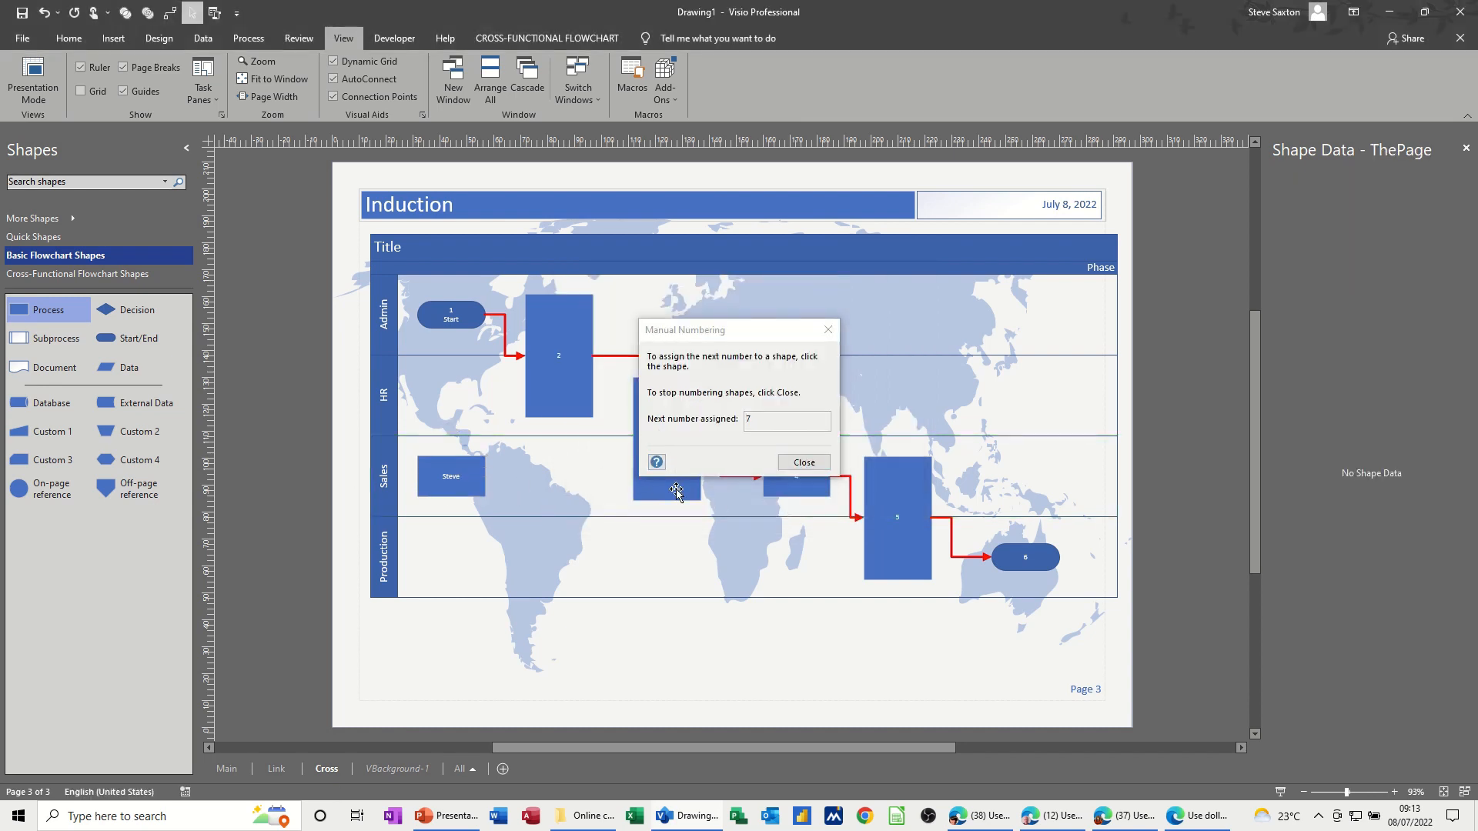
left_click(463, 487)
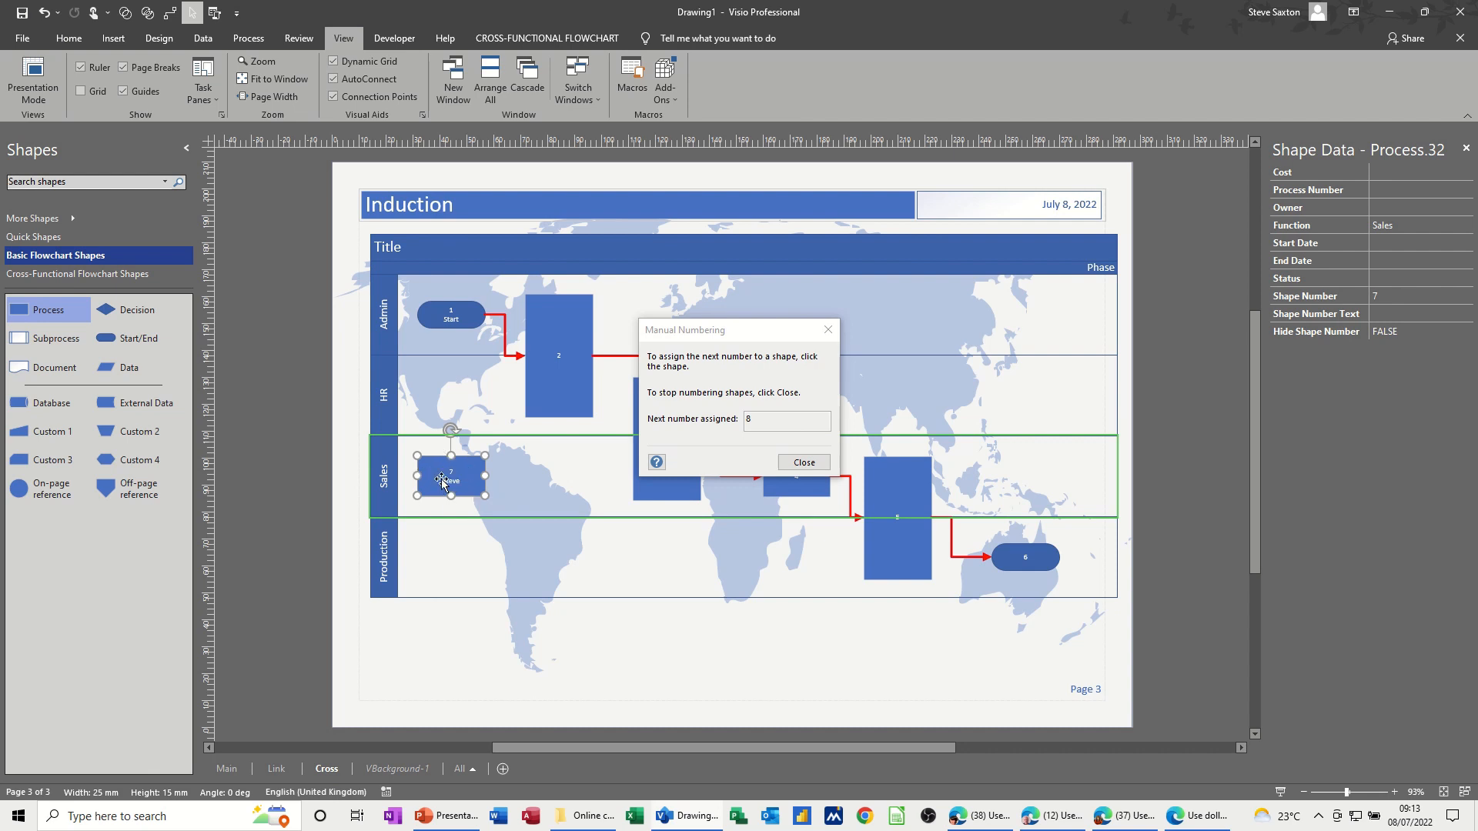
left_click(805, 462)
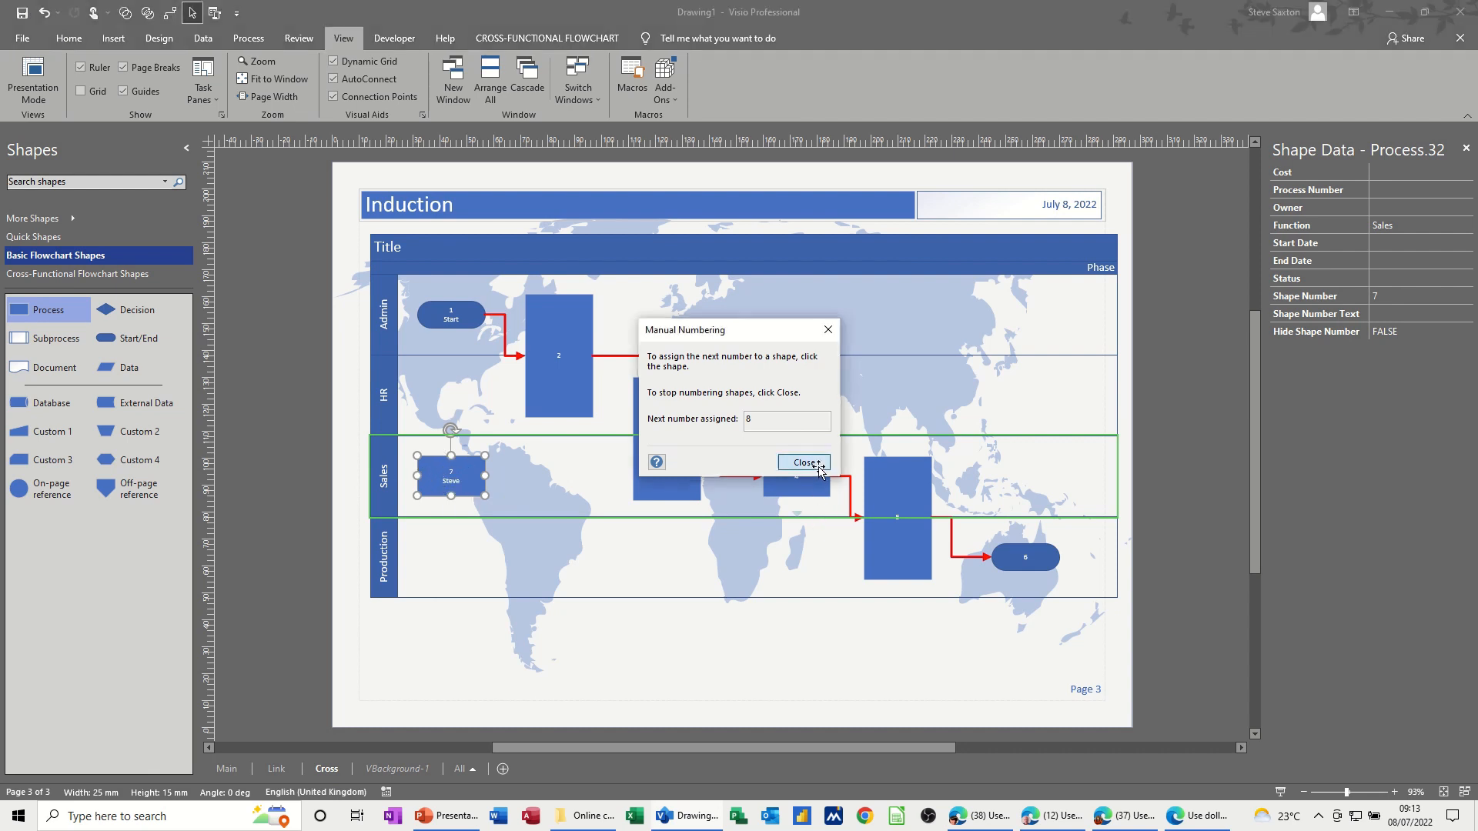
- Replace the text of the Process shape numbered 2 with a first name, and delete the extra Process shape numbered 7 from the Sales lane
left_click(562, 367)
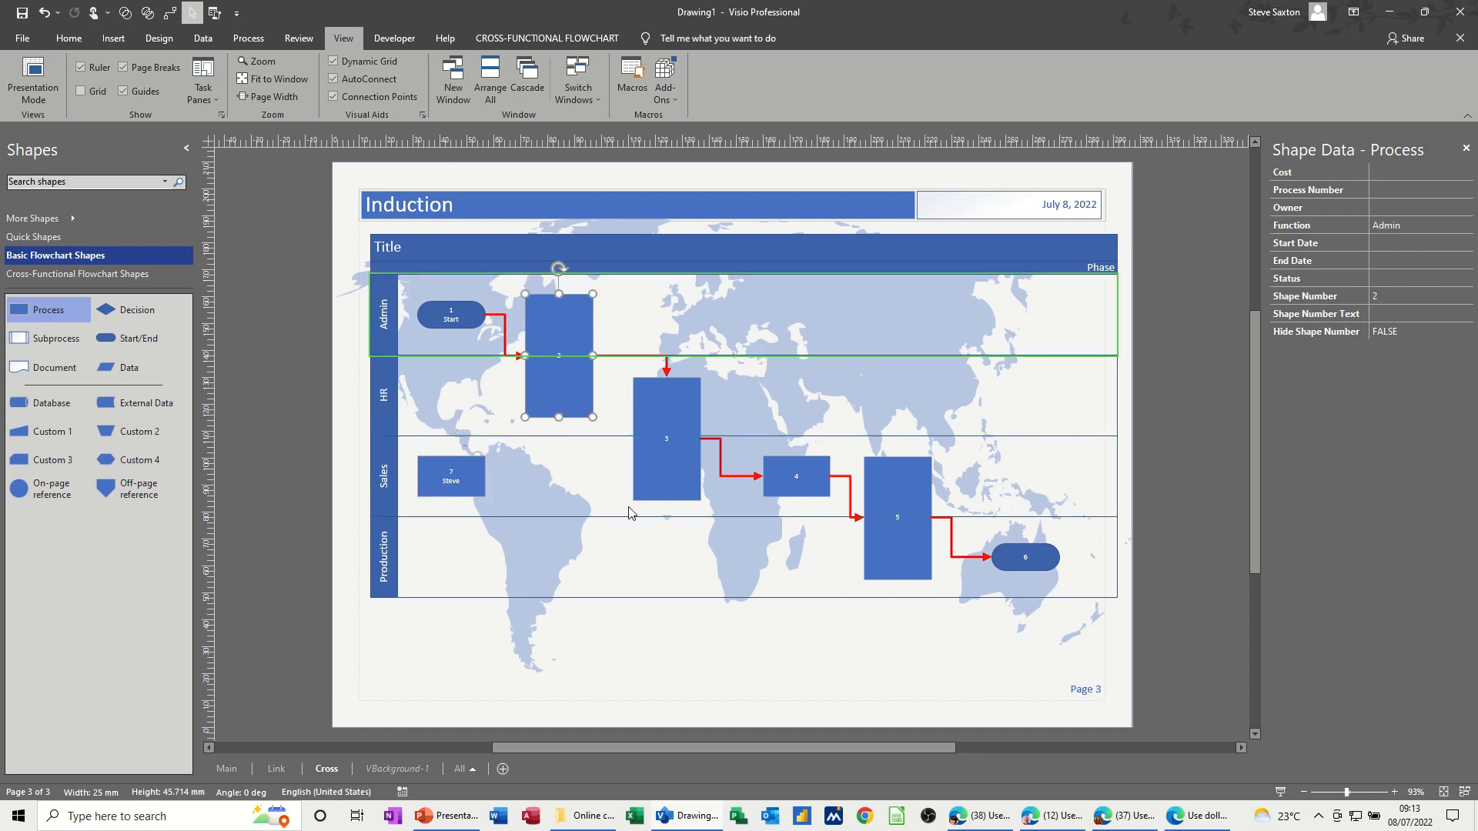
type("steve")
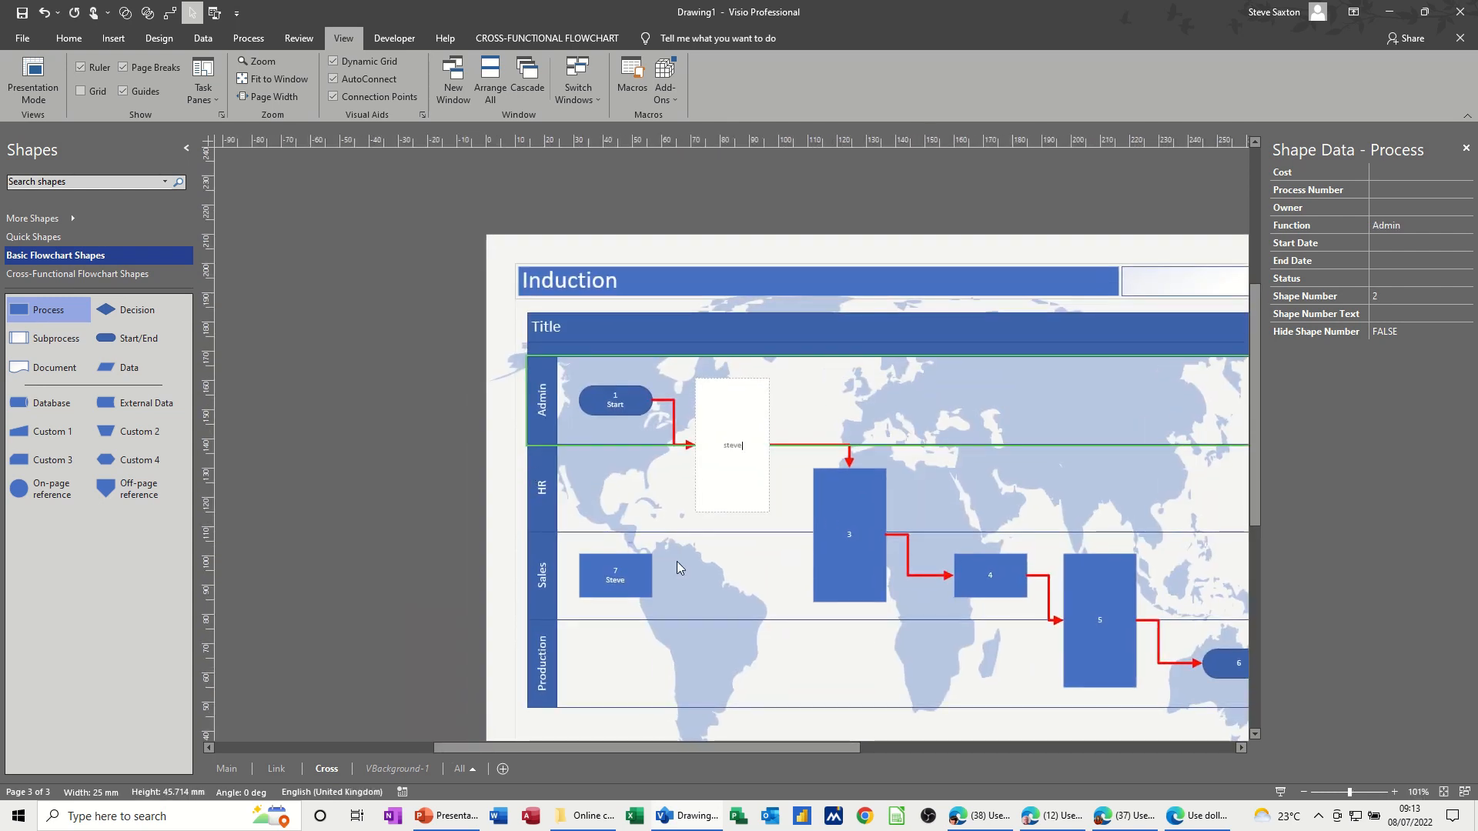
left_click(677, 563)
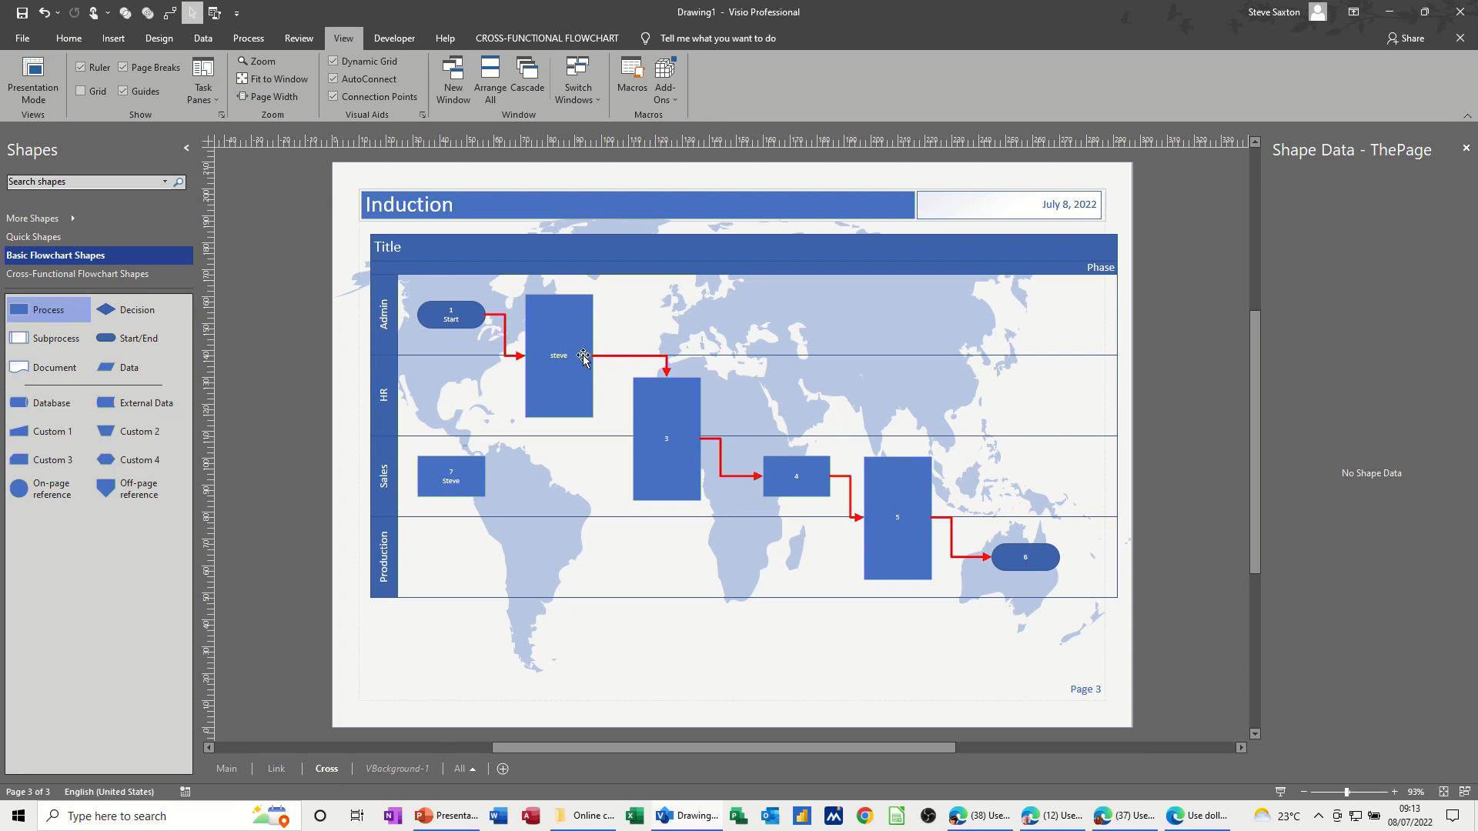
left_click(461, 488)
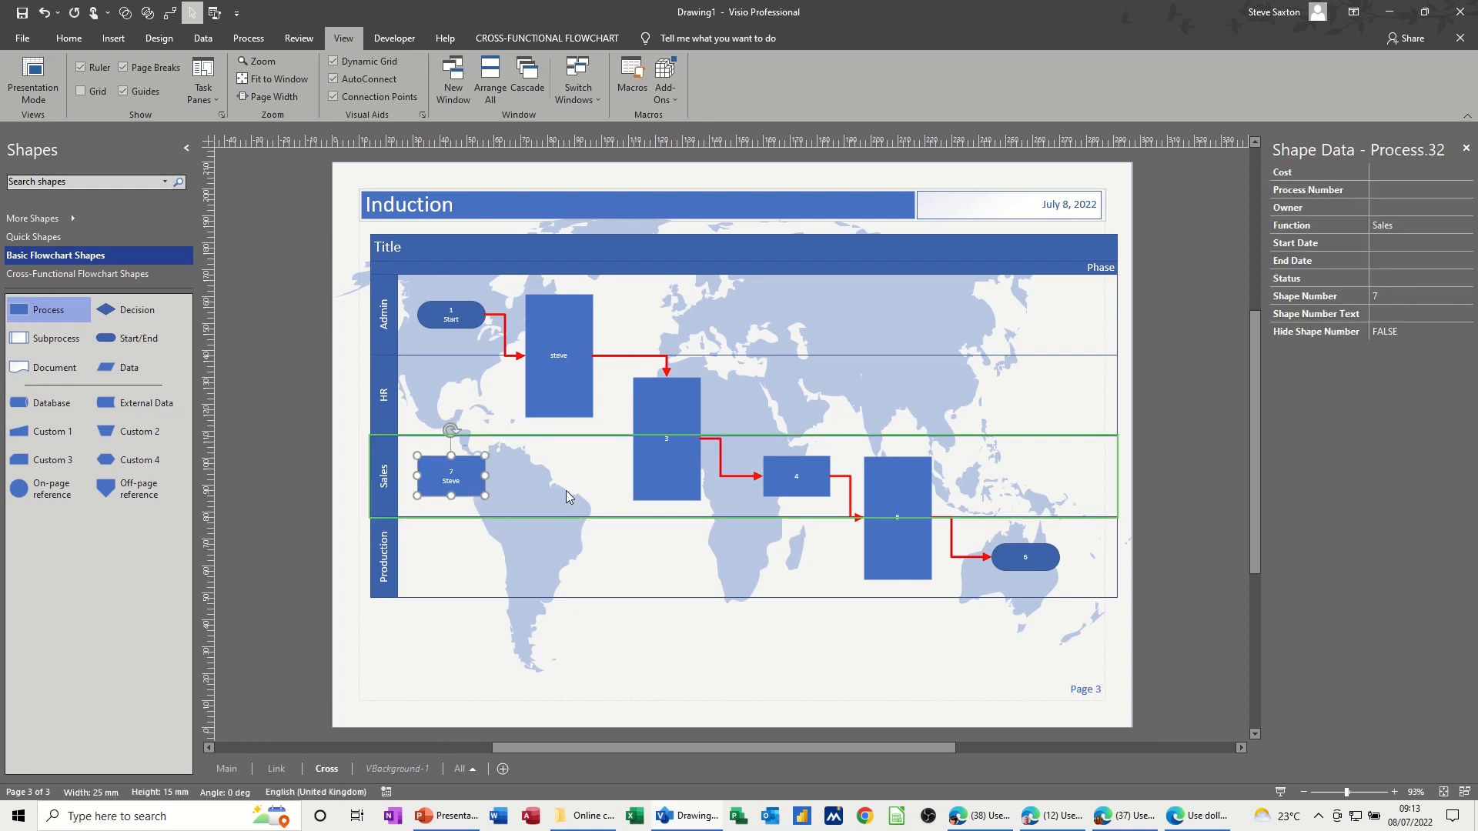
key("Delete")
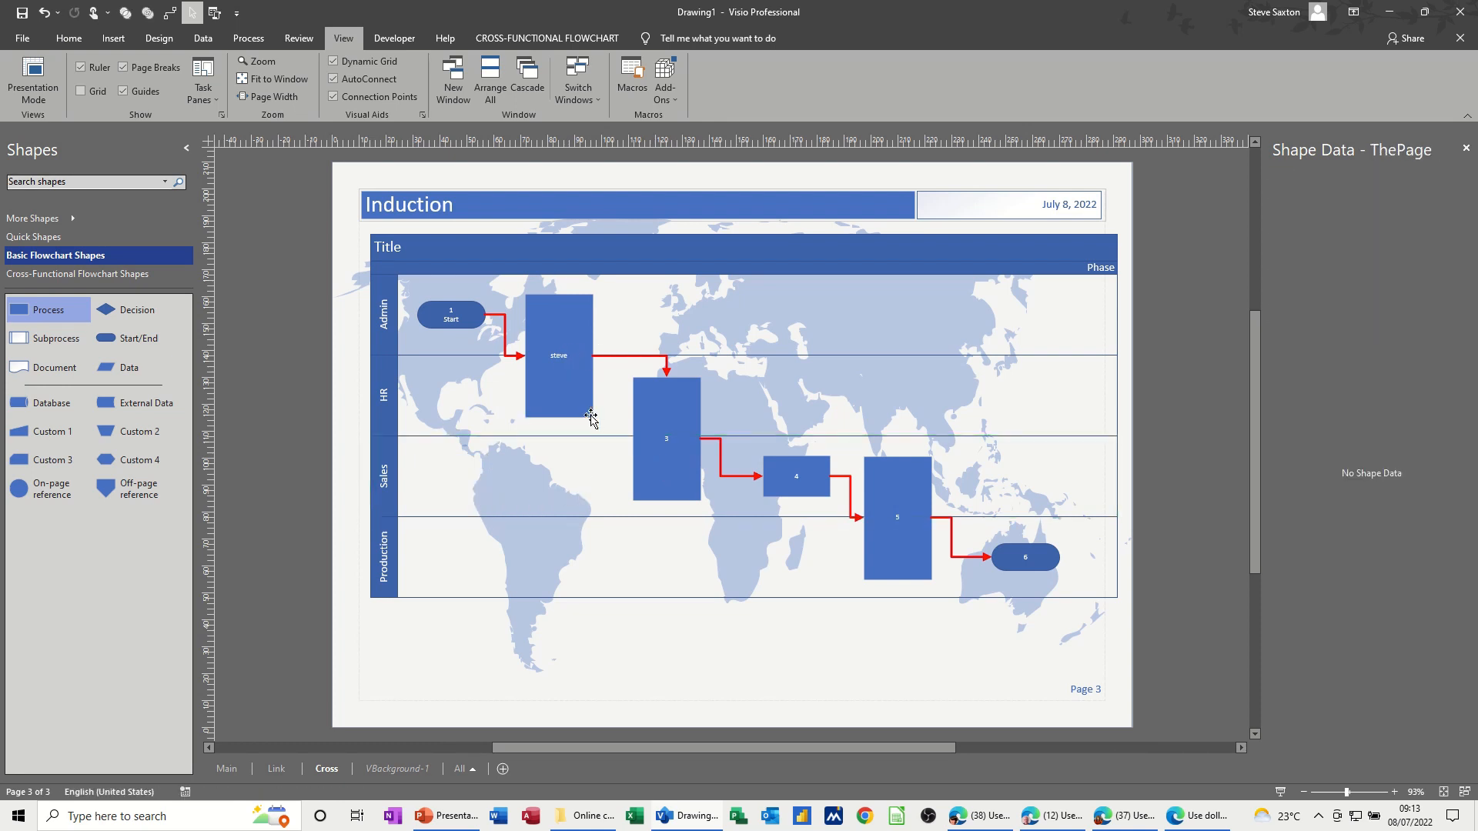
- Renumber the six flowchart shapes in flow order with manual Number Shapes, starting with 1, and end numbering
left_click(664, 77)
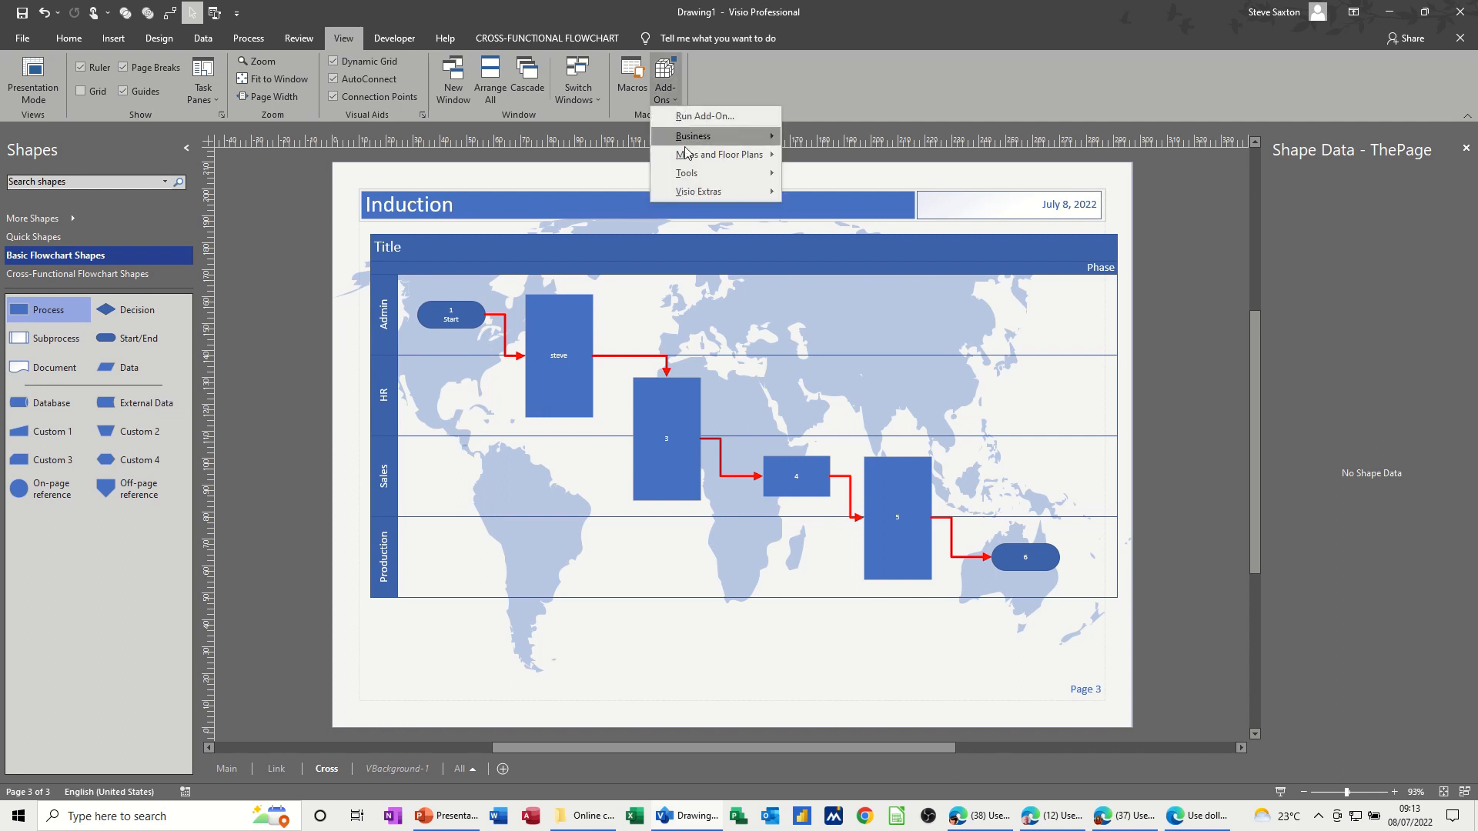
mouse_move(737, 197)
left_click(801, 210)
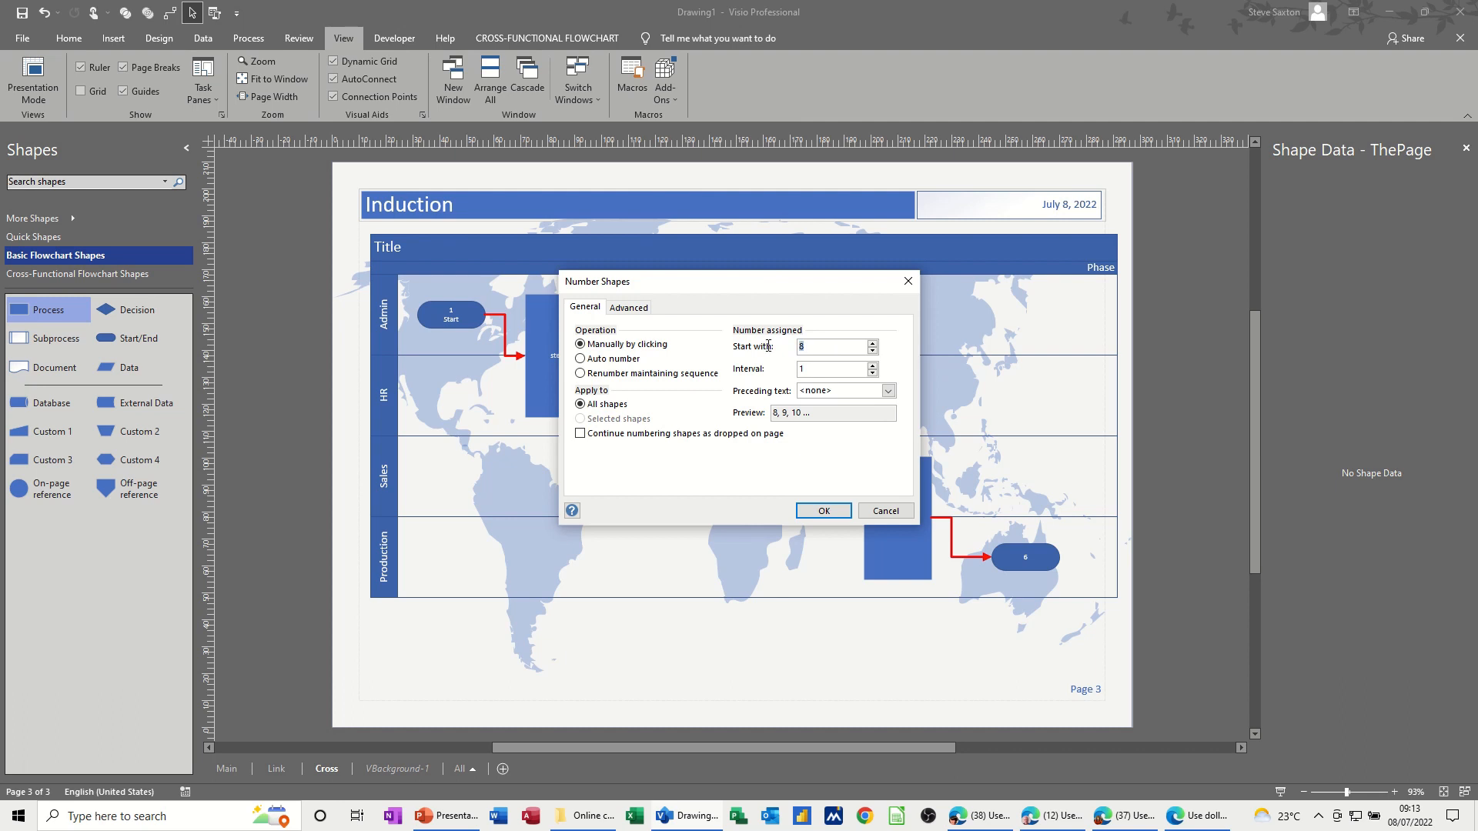
type("1")
left_click(821, 509)
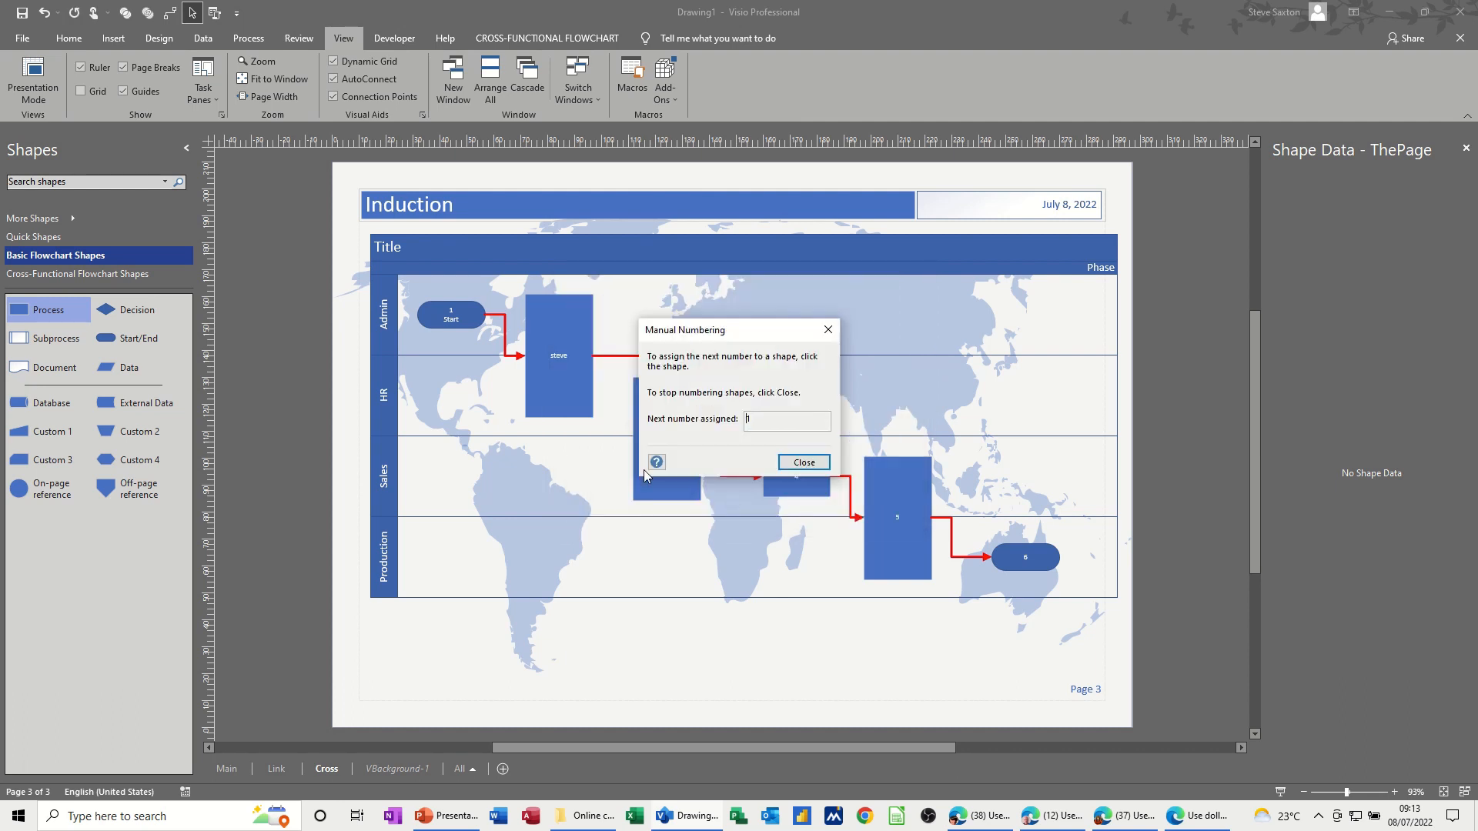
left_click(466, 312)
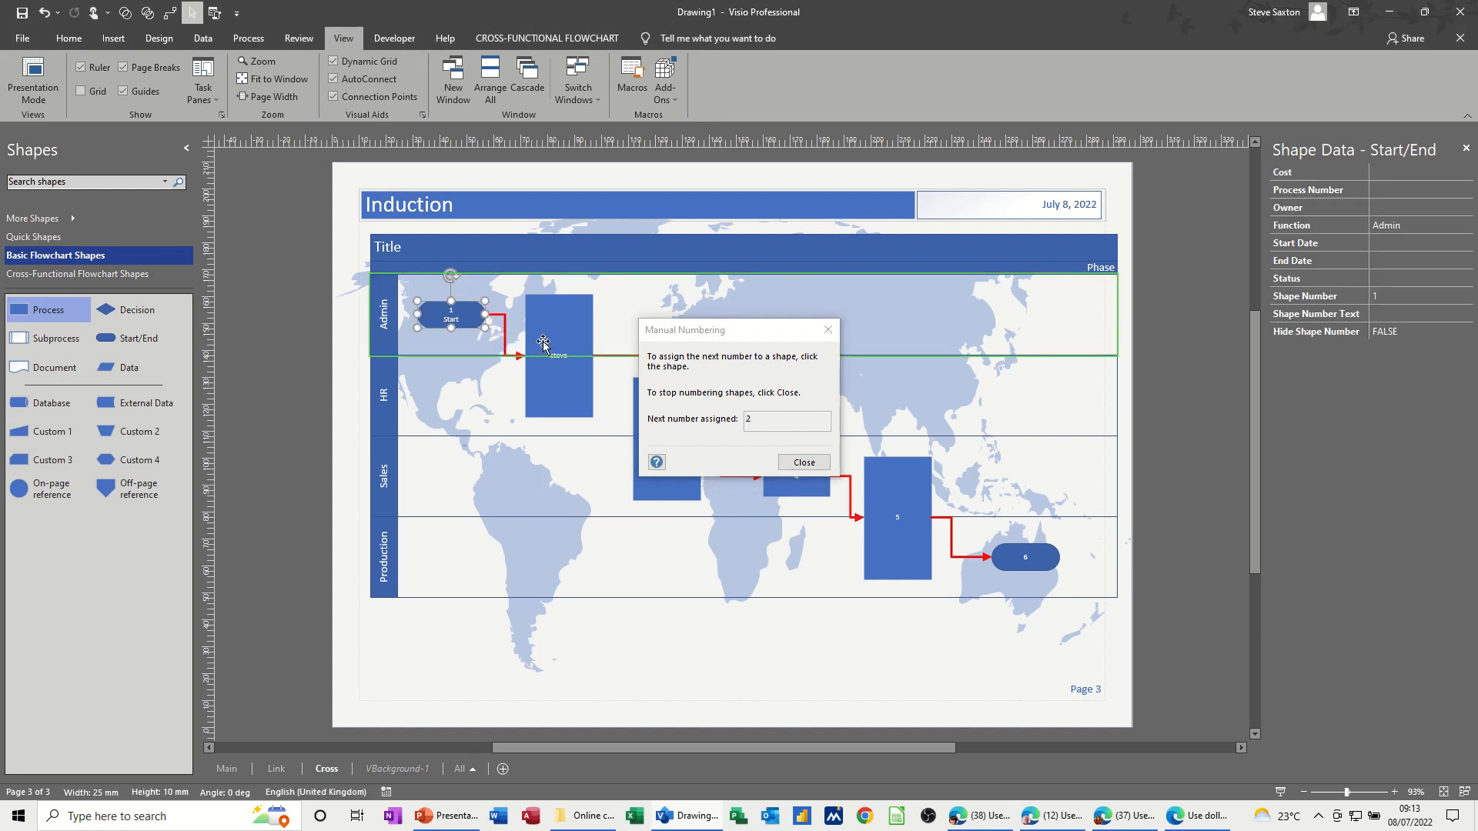
left_click(558, 339)
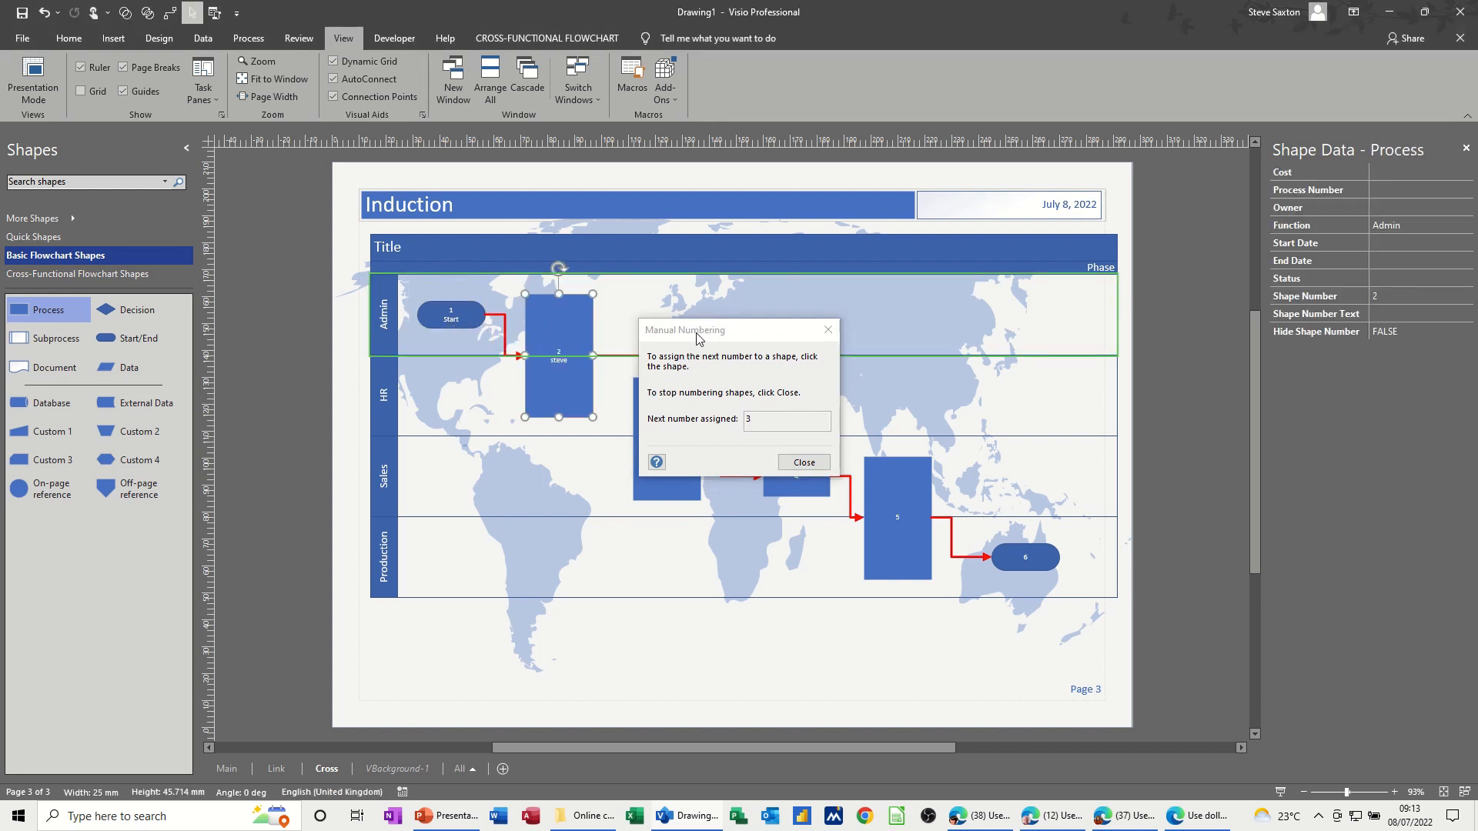
left_click_drag(696, 336, 509, 505)
left_click(671, 416)
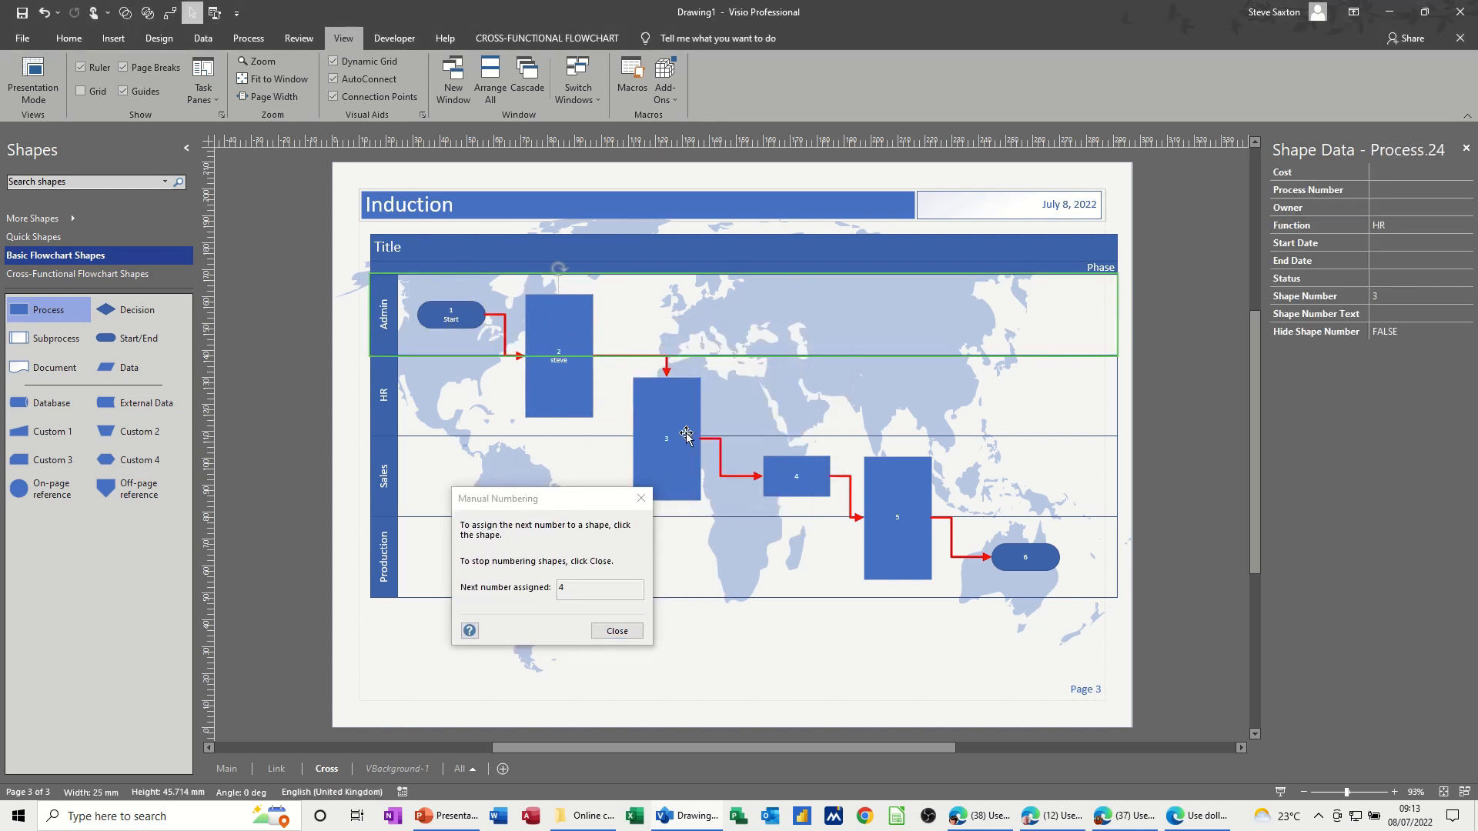
left_click(798, 485)
left_click(881, 496)
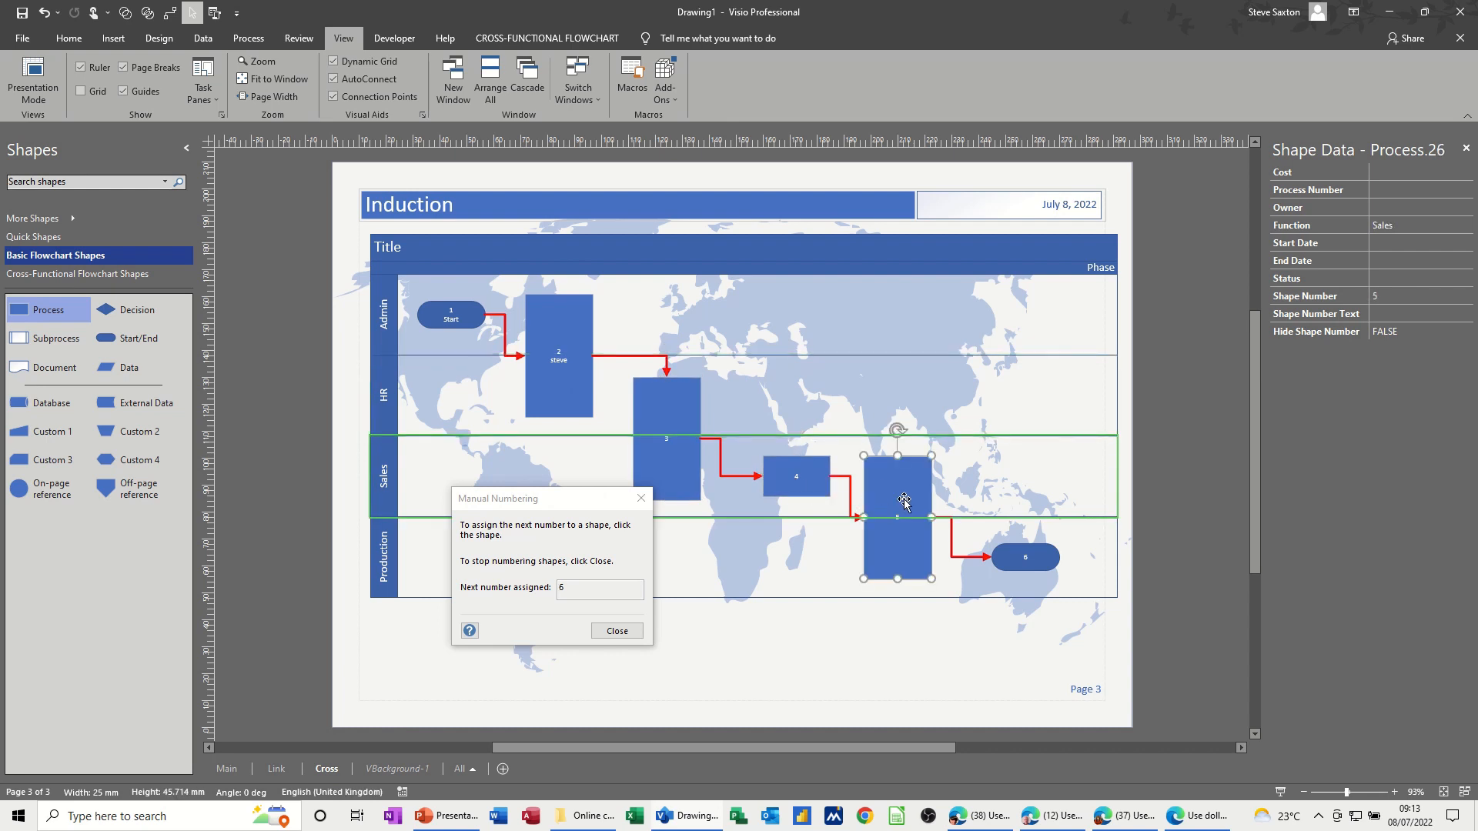
left_click(1016, 564)
left_click(617, 631)
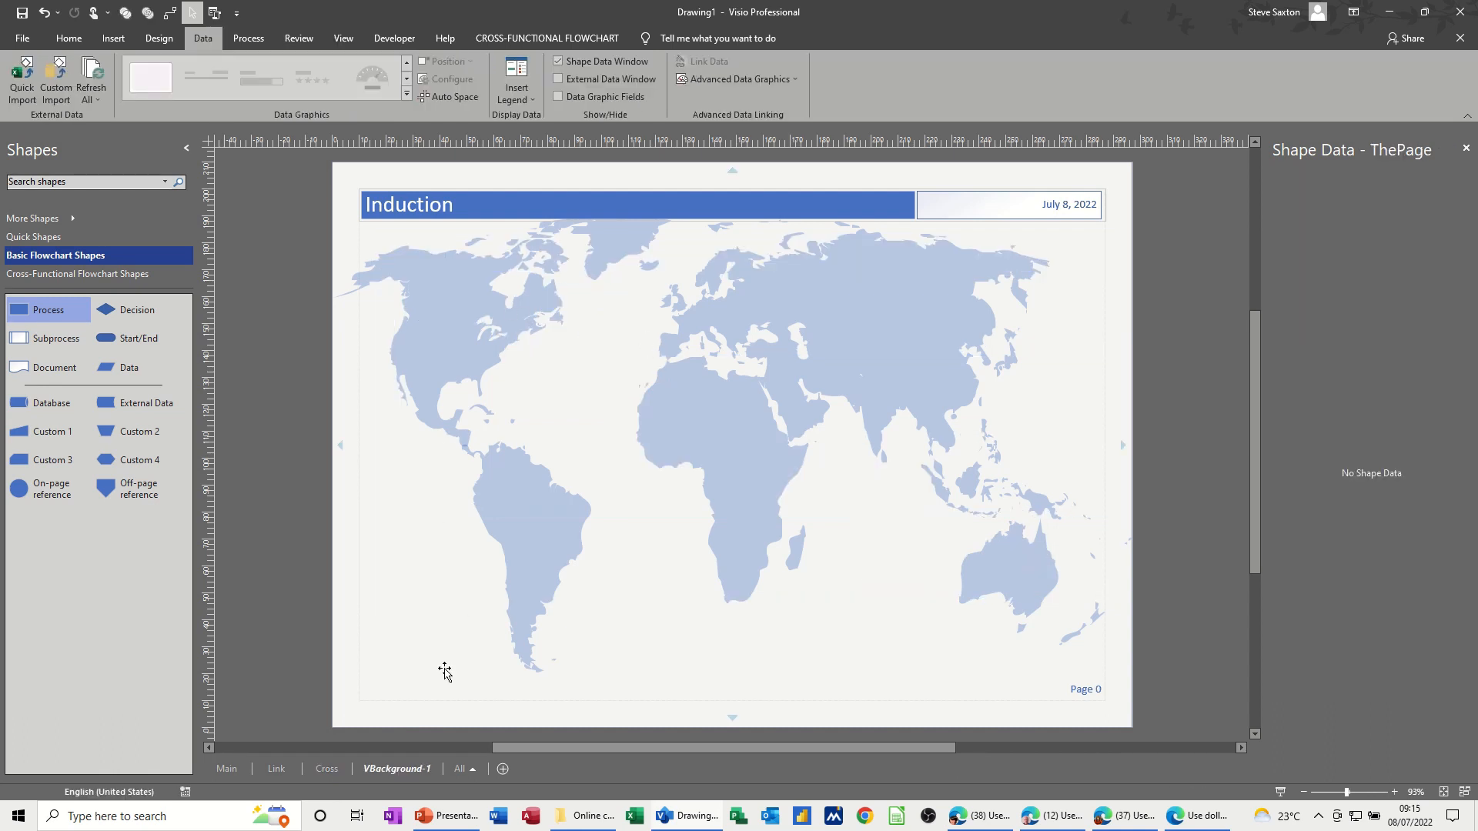
- Look through the Cross, Link and Main pages, and add a new page to the drawing
left_click(324, 770)
left_click(276, 769)
left_click(226, 768)
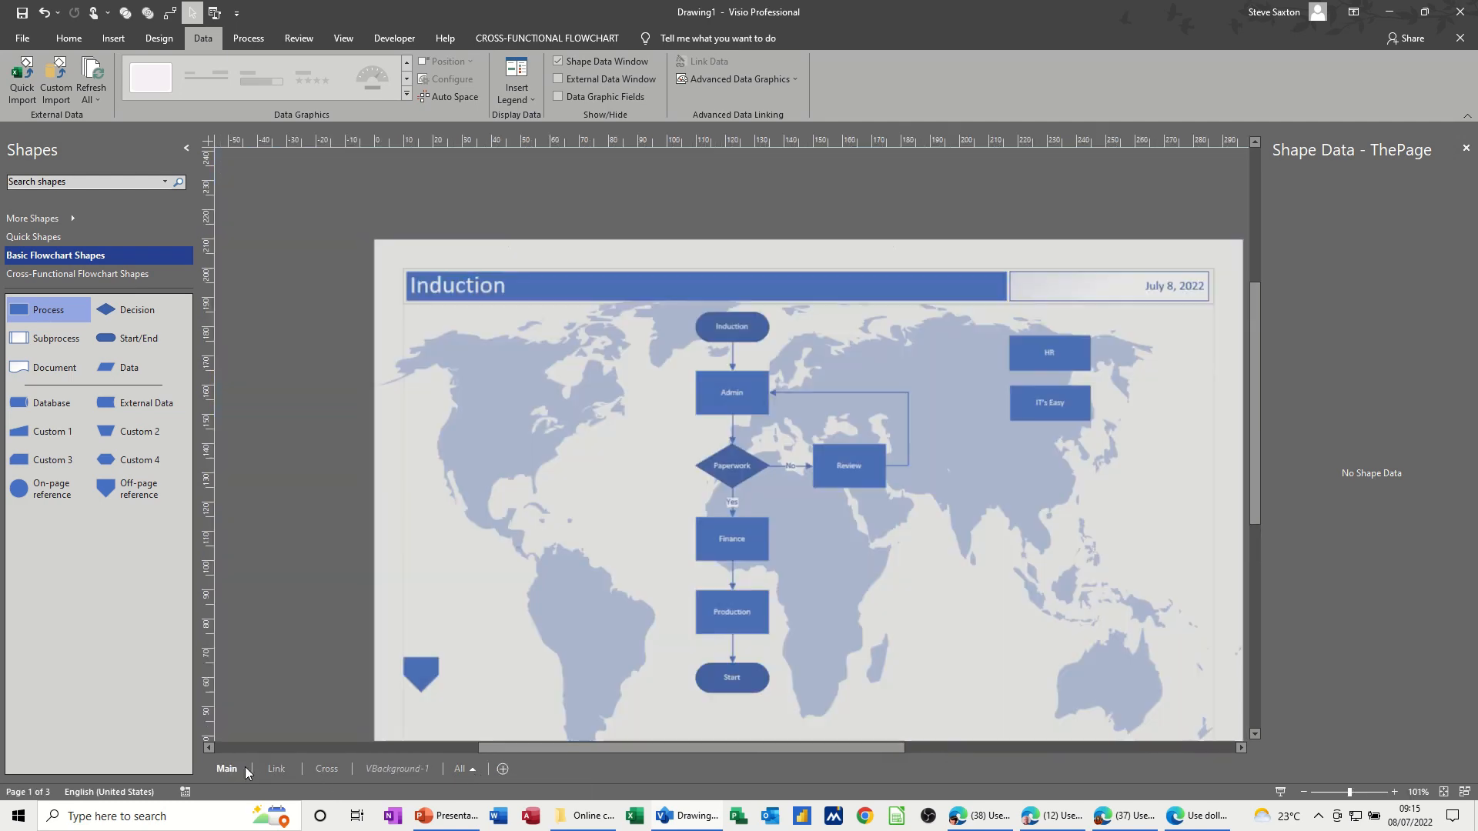
left_click(502, 768)
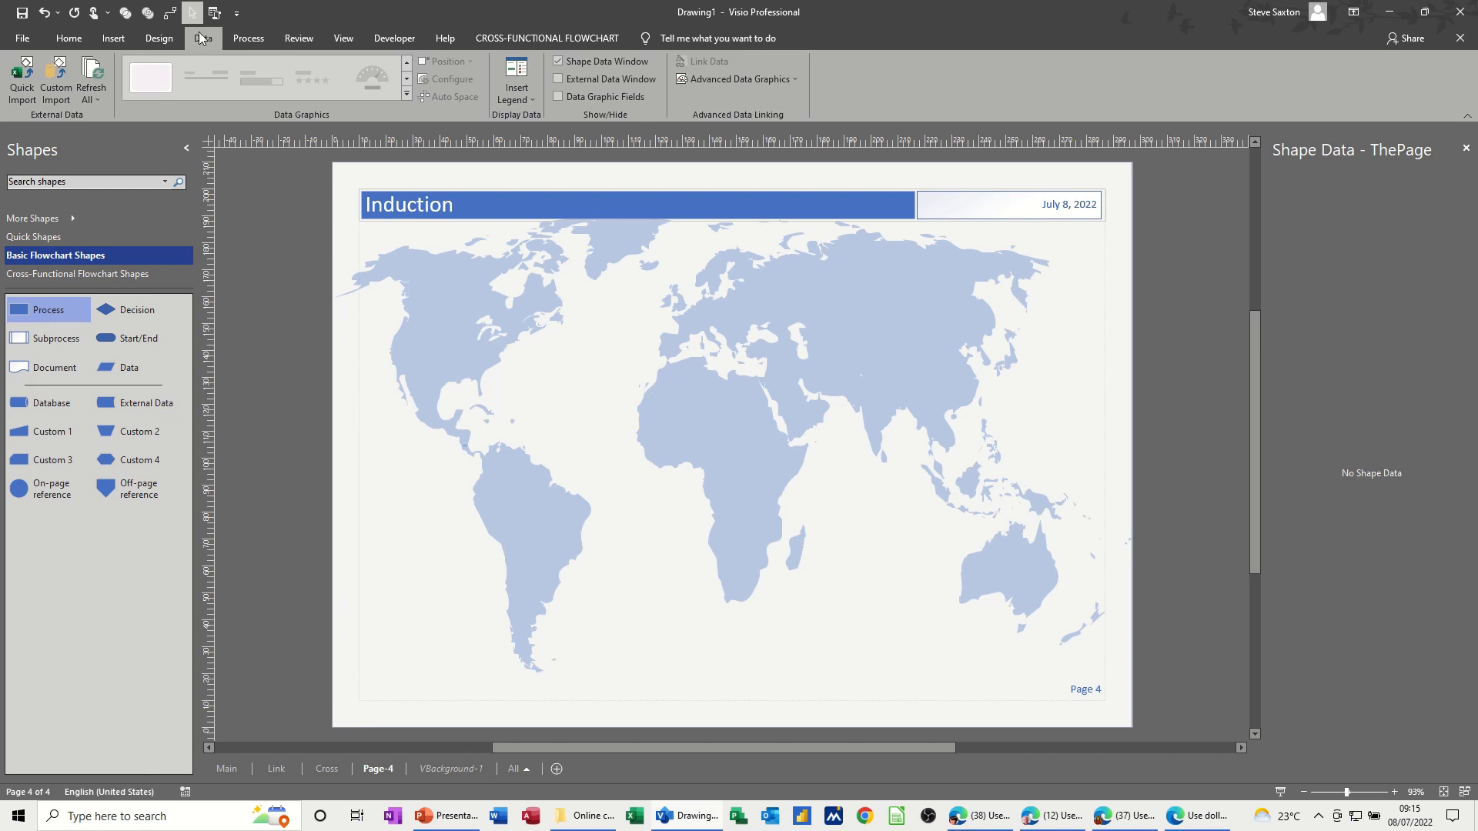
- Quick-import the Excel workbook Visio Excel Link.xlsx as external data for the new page
left_click(20, 75)
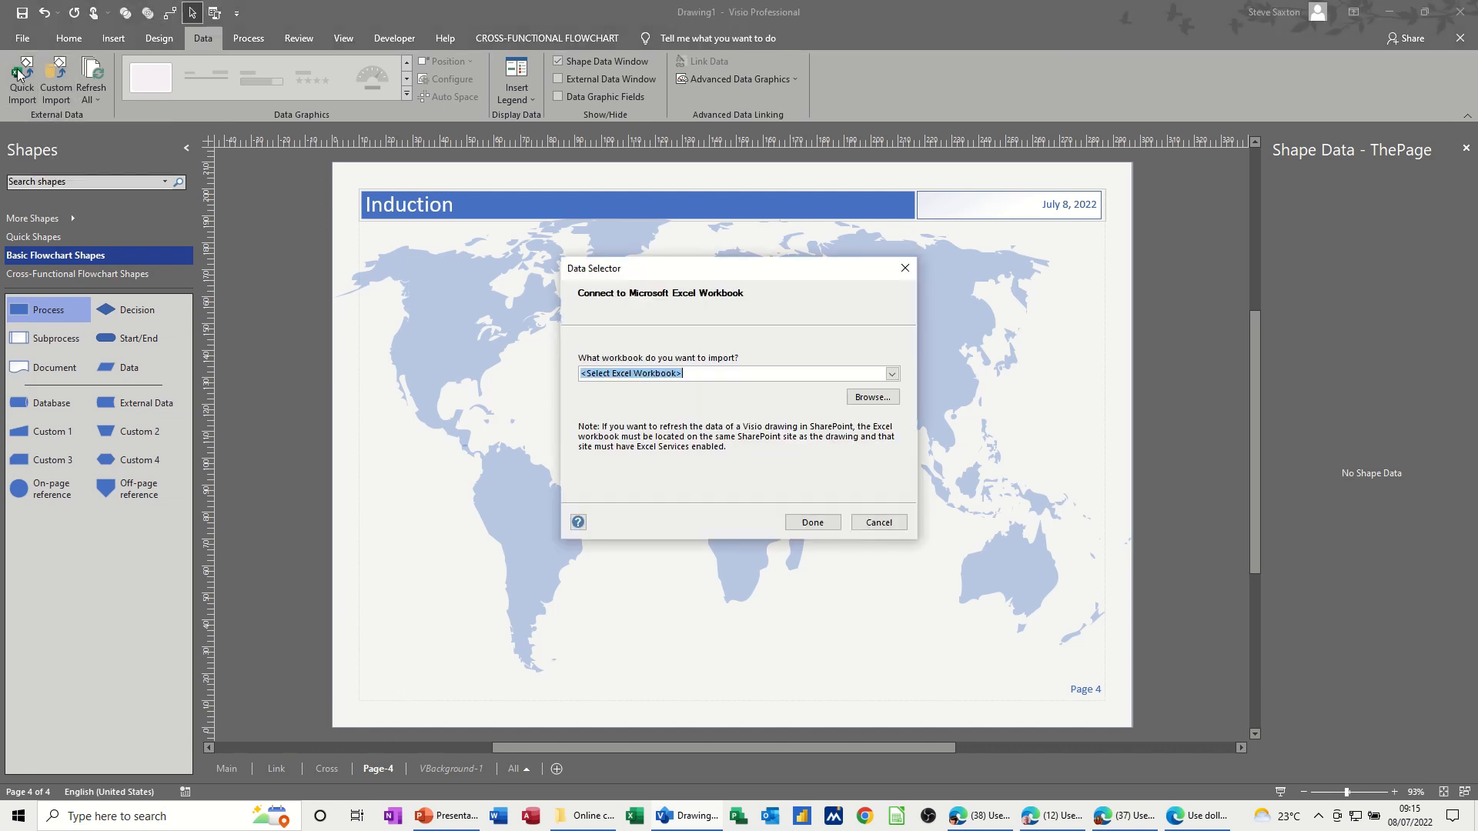
left_click(892, 375)
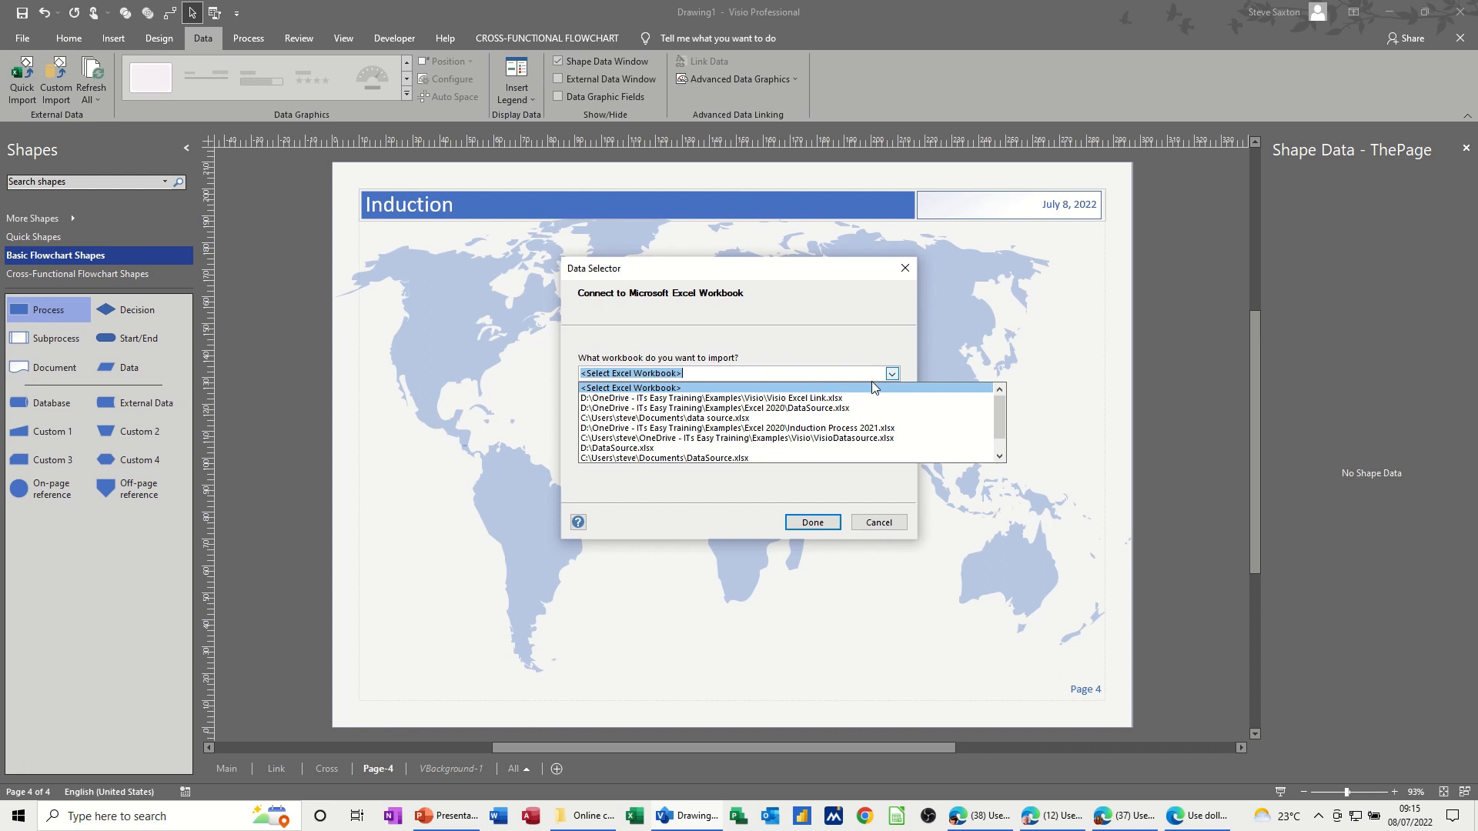
left_click(796, 399)
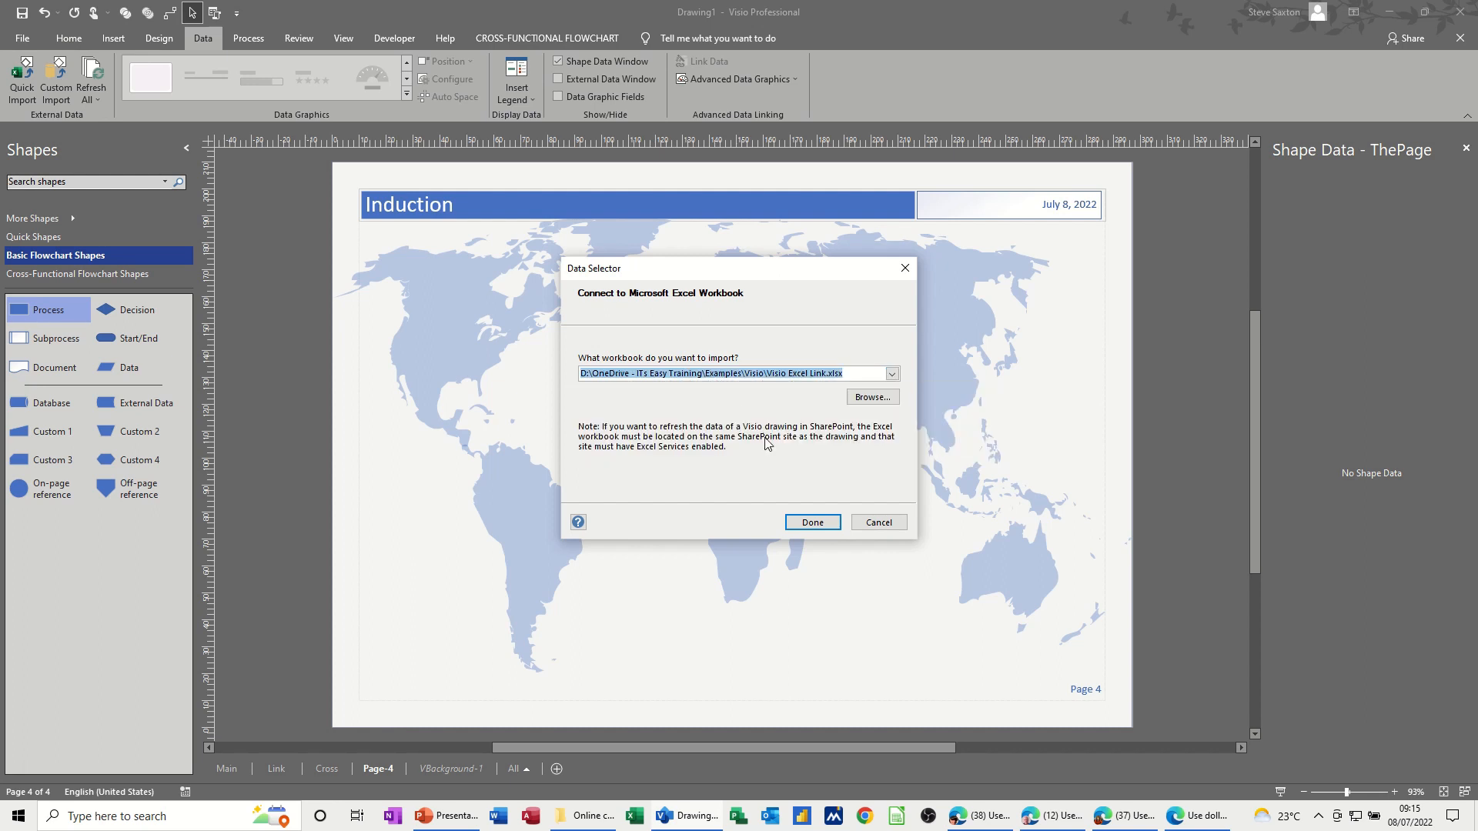
left_click(807, 524)
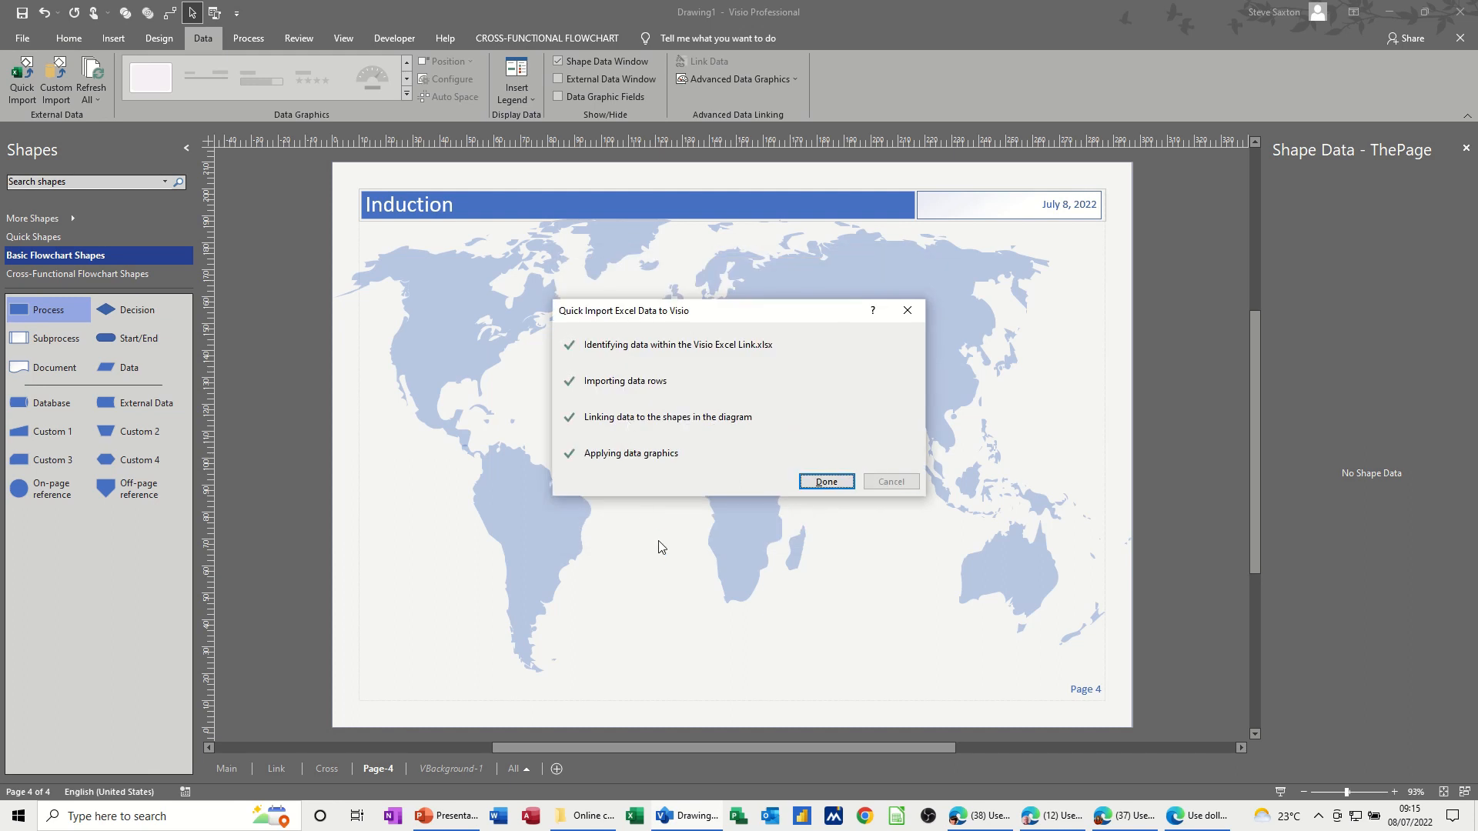
left_click(808, 487)
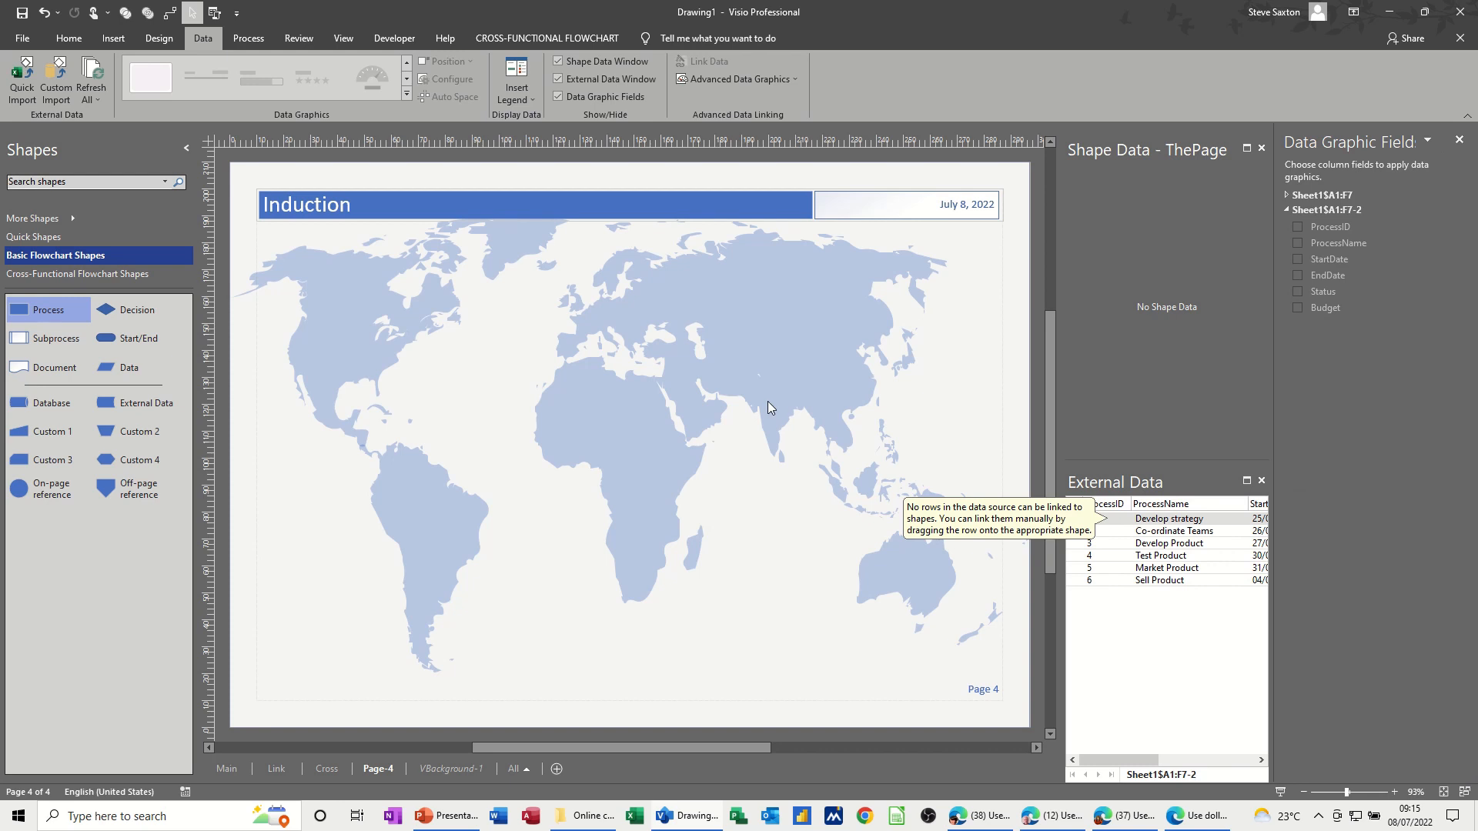
- Create a Start/End shape near the top centre of the page linked to the Develop strategy data row
left_click(120, 341)
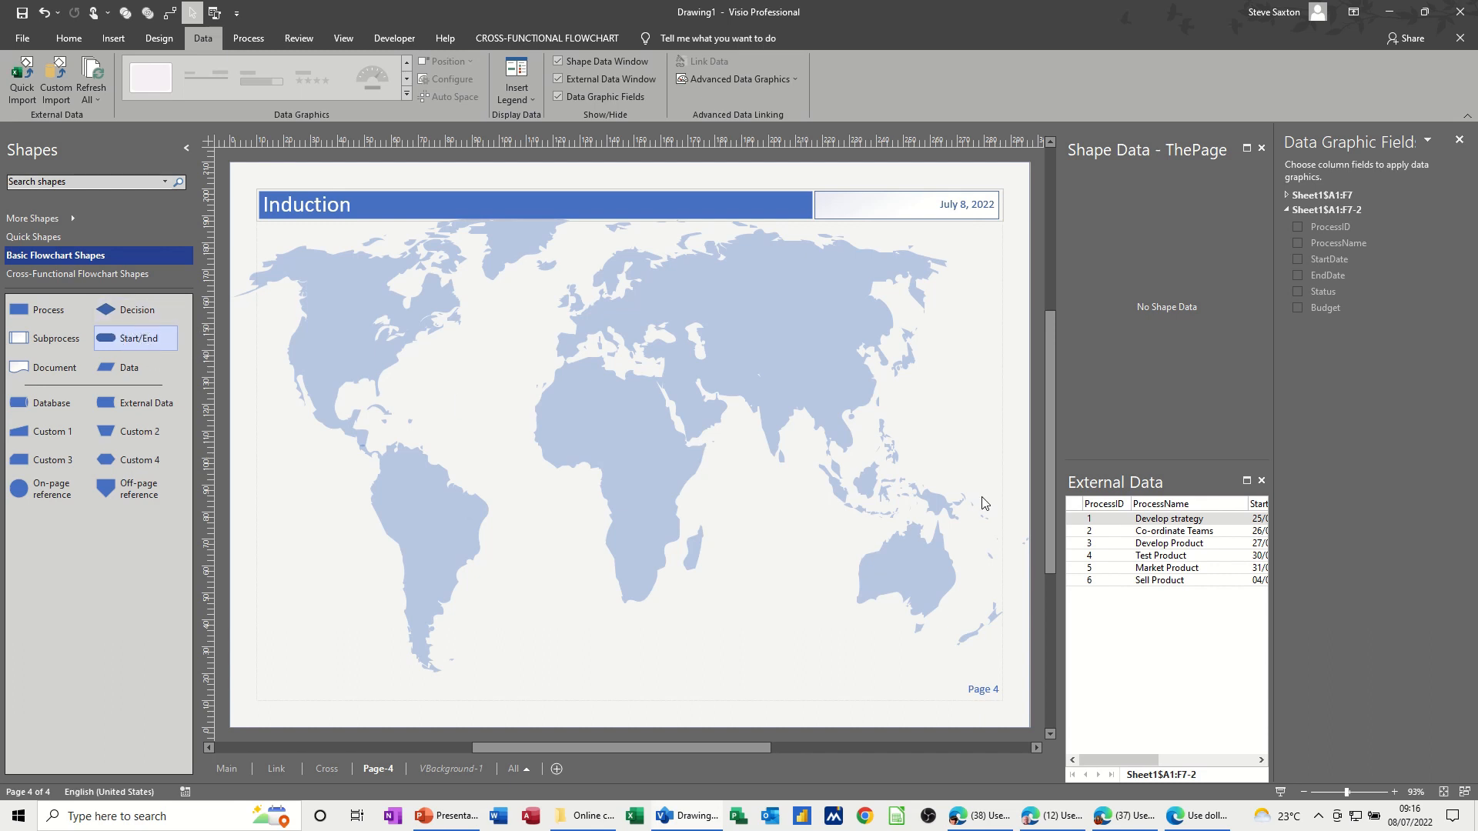
left_click_drag(1161, 523, 567, 283)
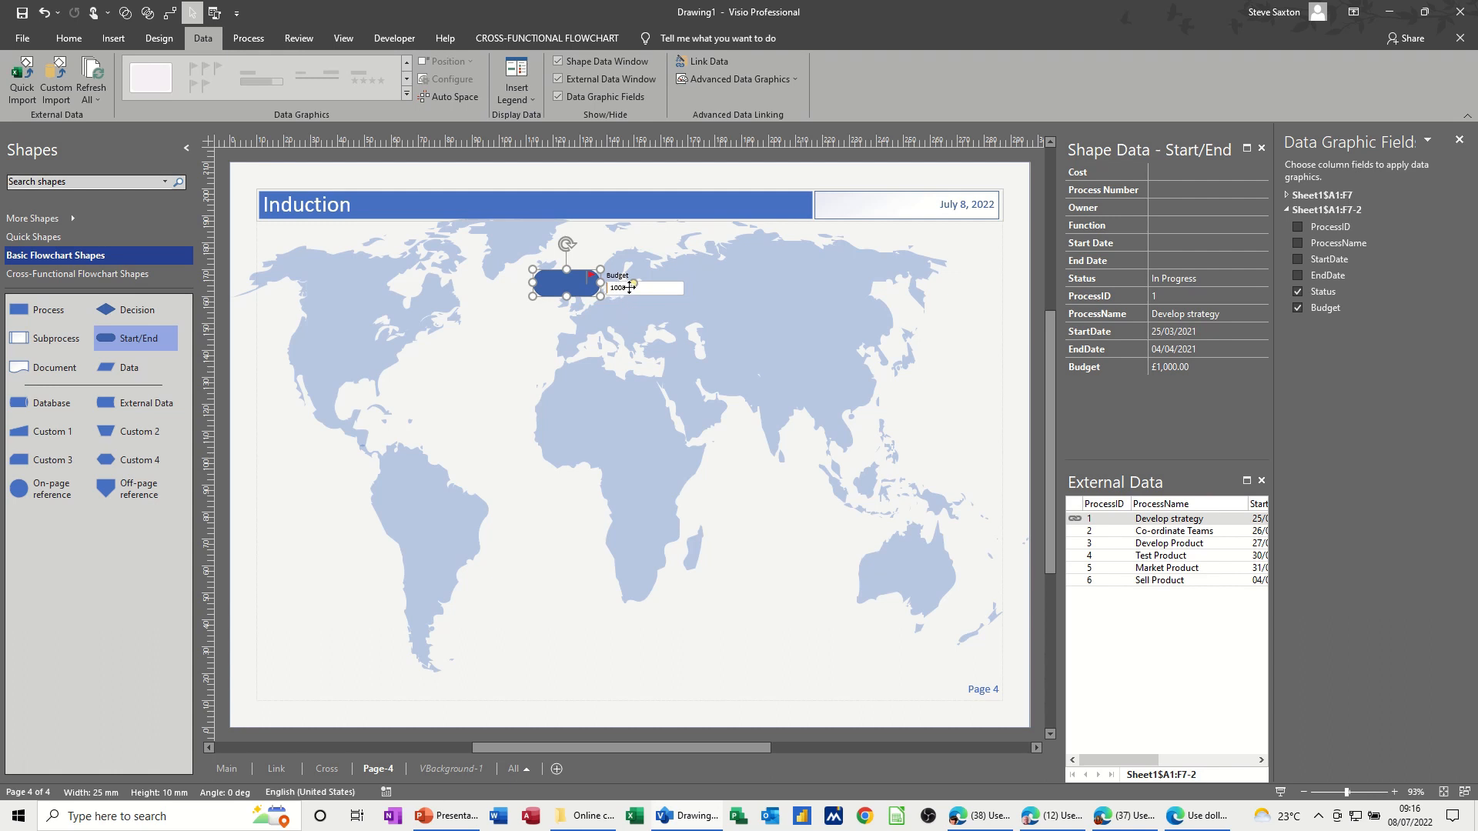
- Create a Process shape below the Start/End shape, linked to the Co-ordinate Teams data row
mouse_move(1109, 759)
left_mouse_down()
mouse_move(1205, 761)
mouse_move(1119, 762)
left_mouse_up()
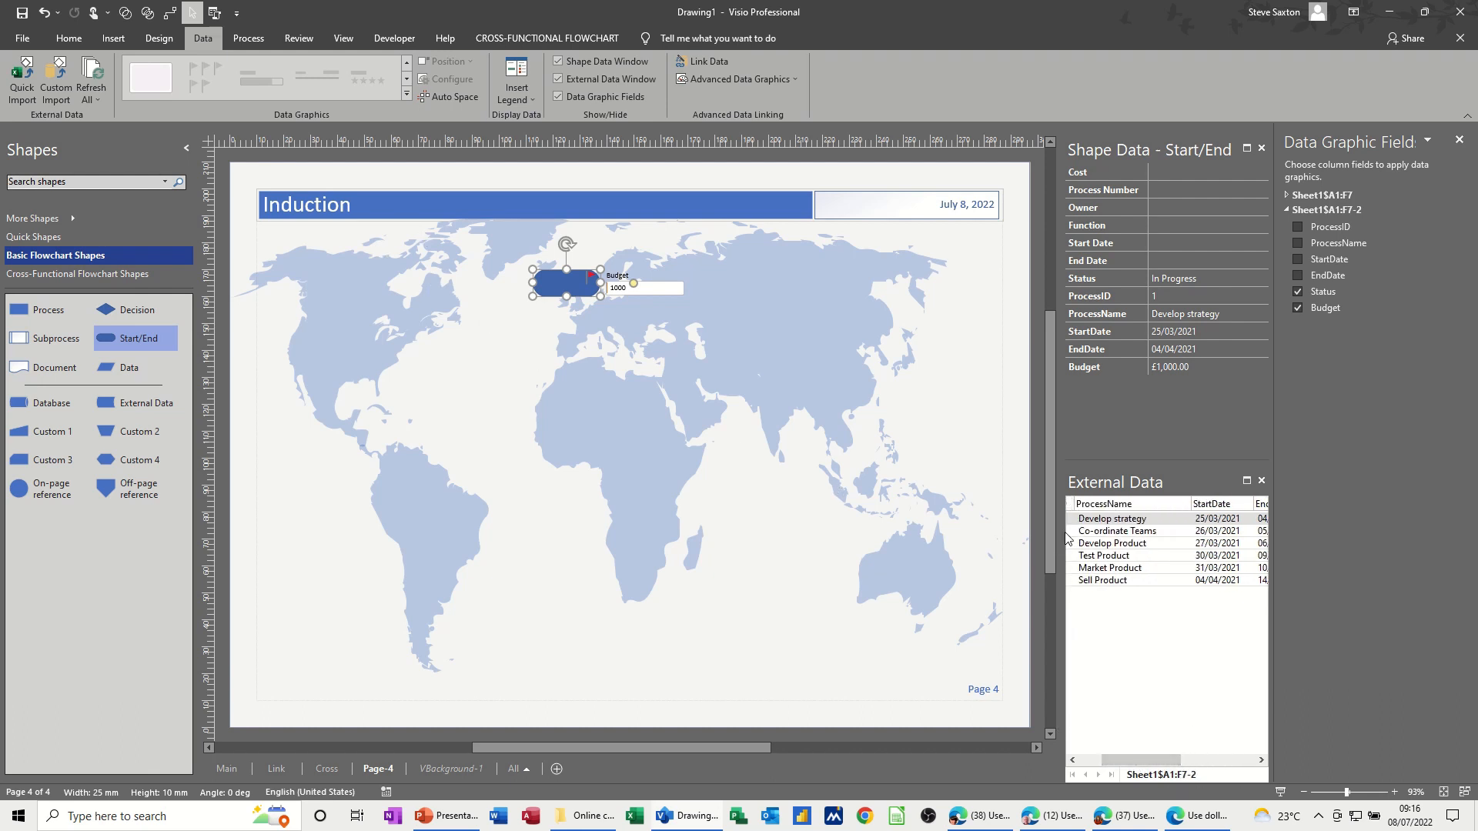
left_click(1102, 531)
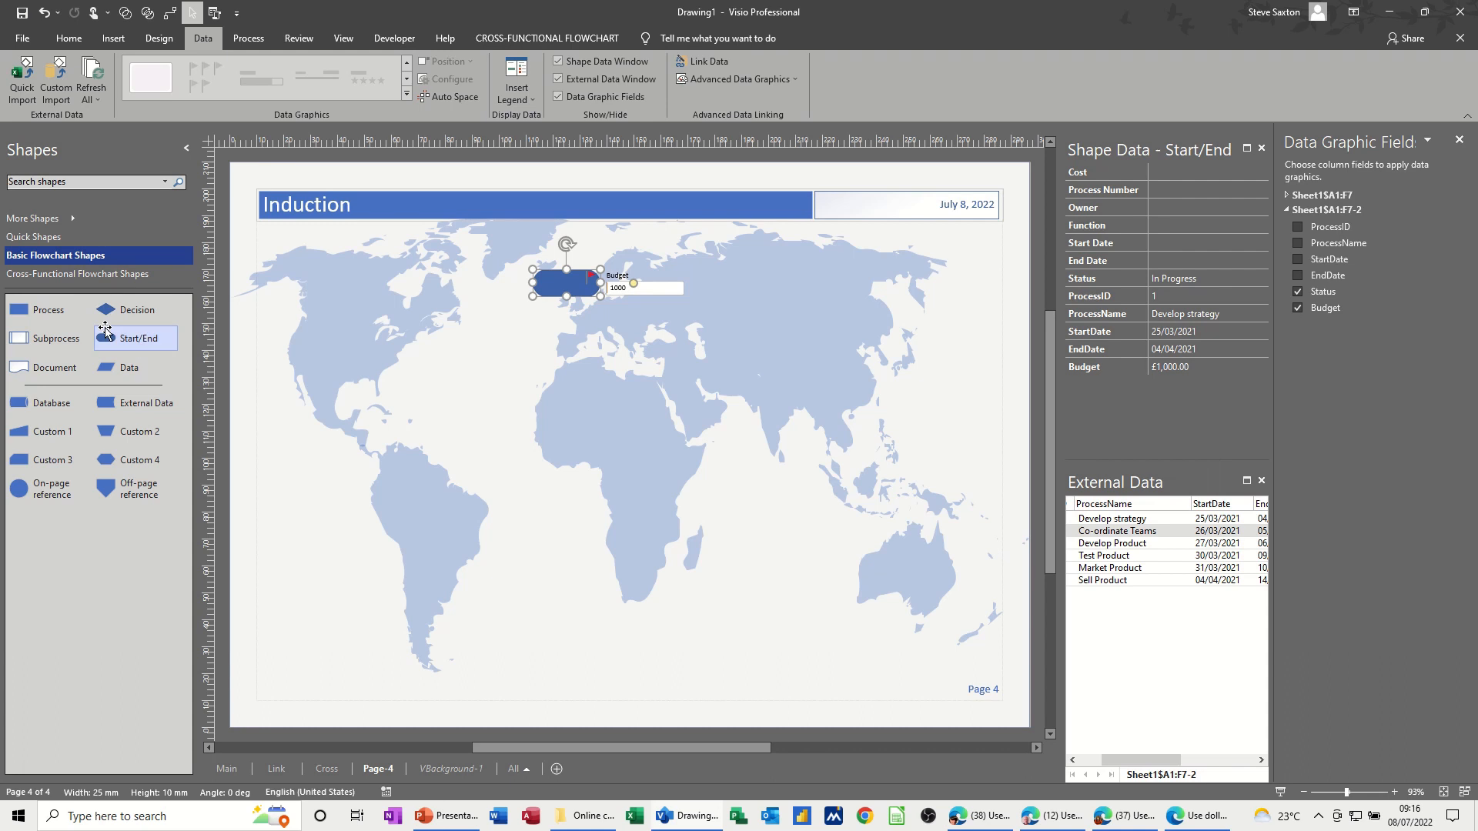
left_click(47, 309)
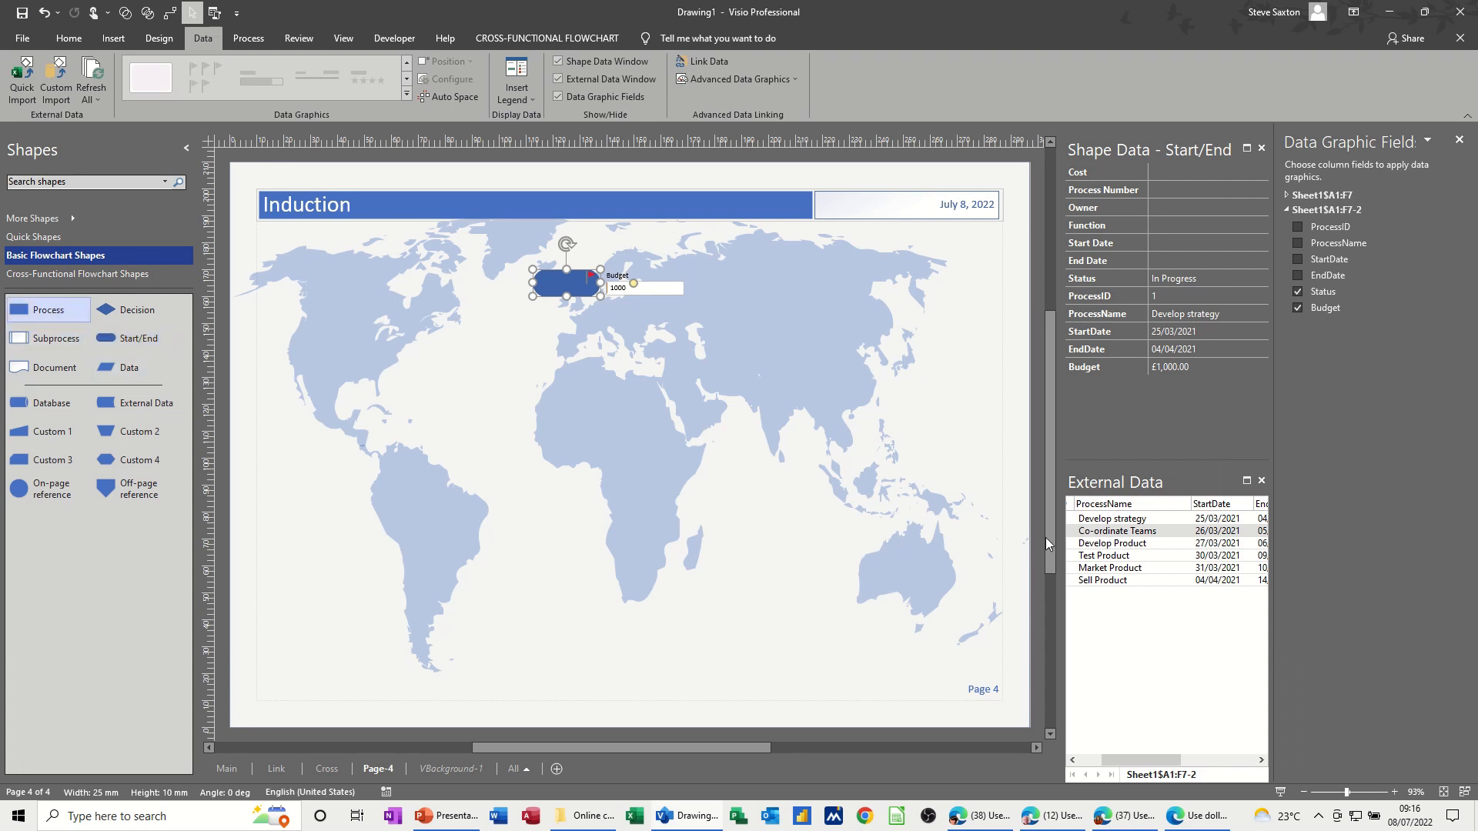
left_click_drag(1096, 536, 567, 356)
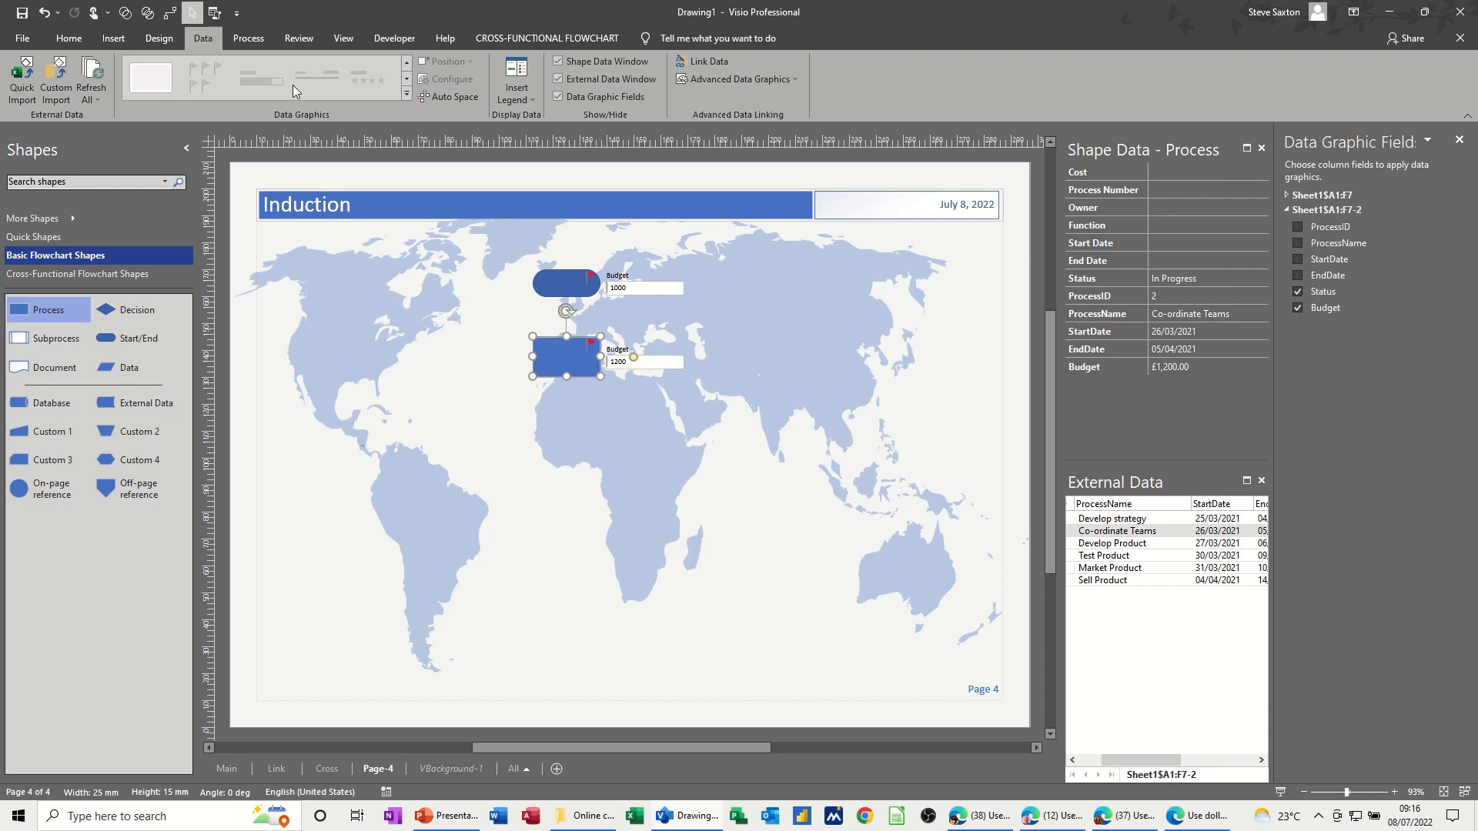
- With the Connector tool active, add auto-connected Process shapes down the column linked to the Develop Product, Test Product and Market Product rows
left_click(81, 40)
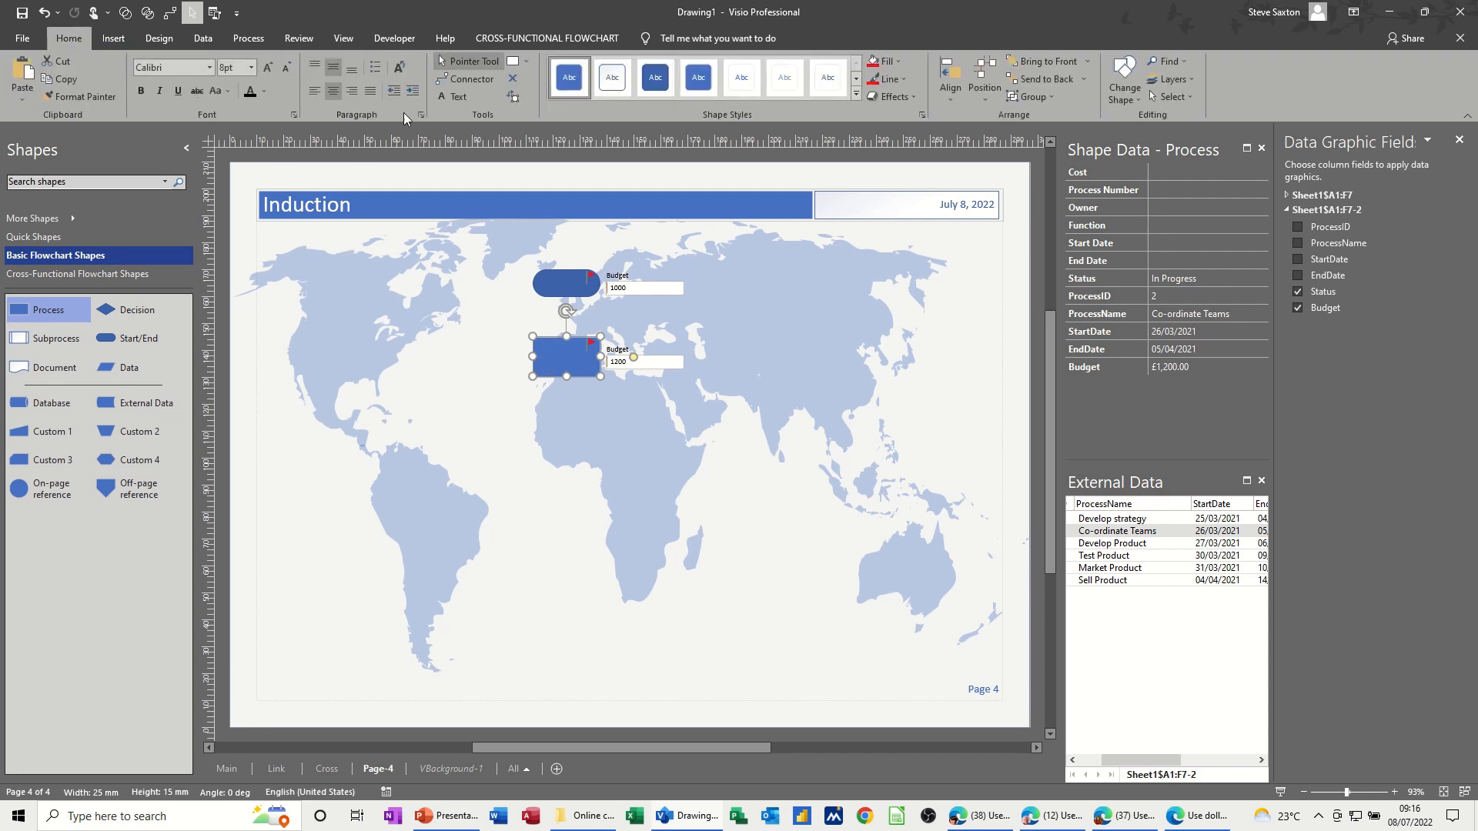
left_click(476, 80)
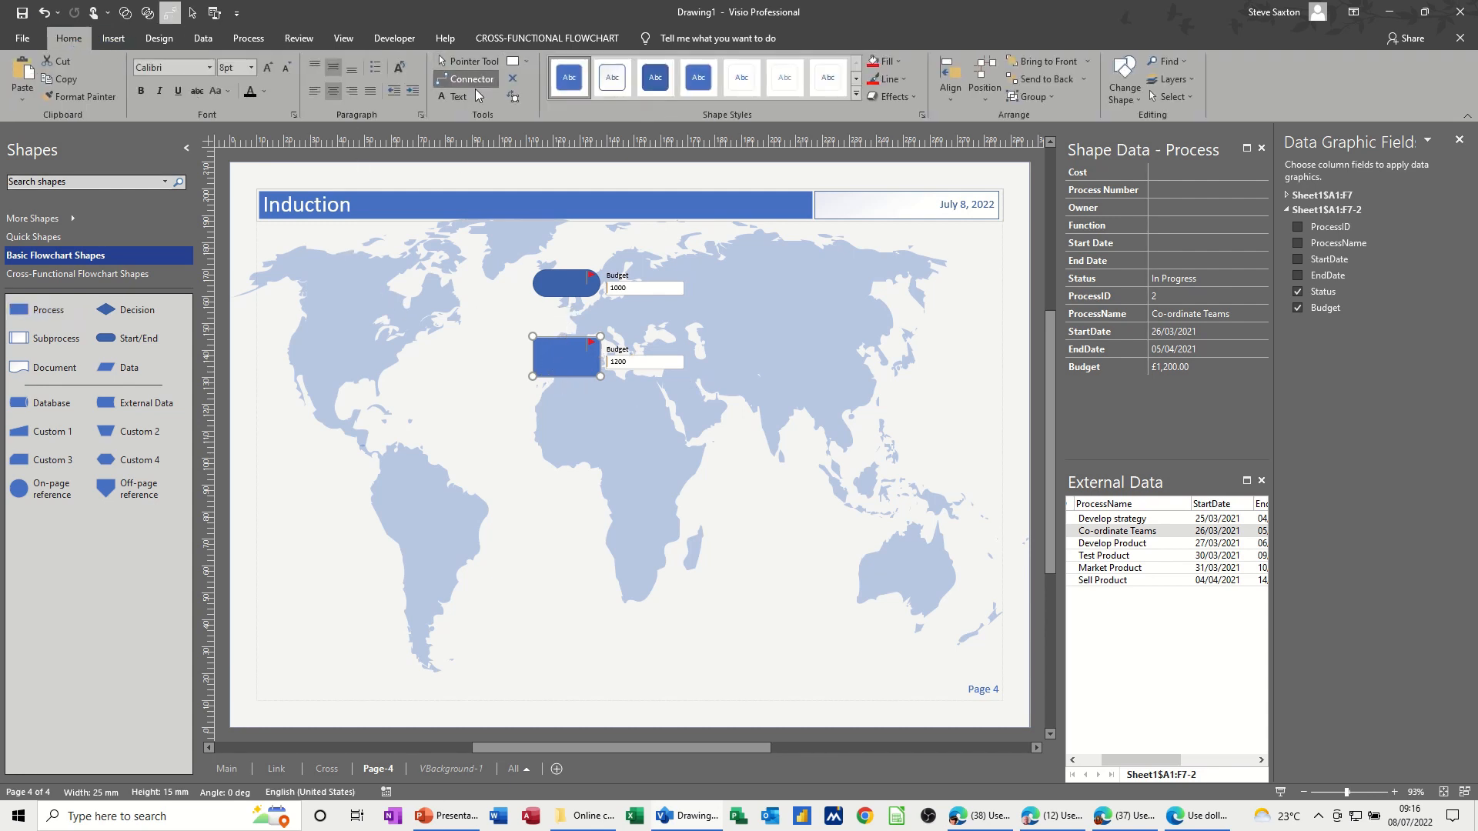
left_click(1100, 545)
left_click(39, 310)
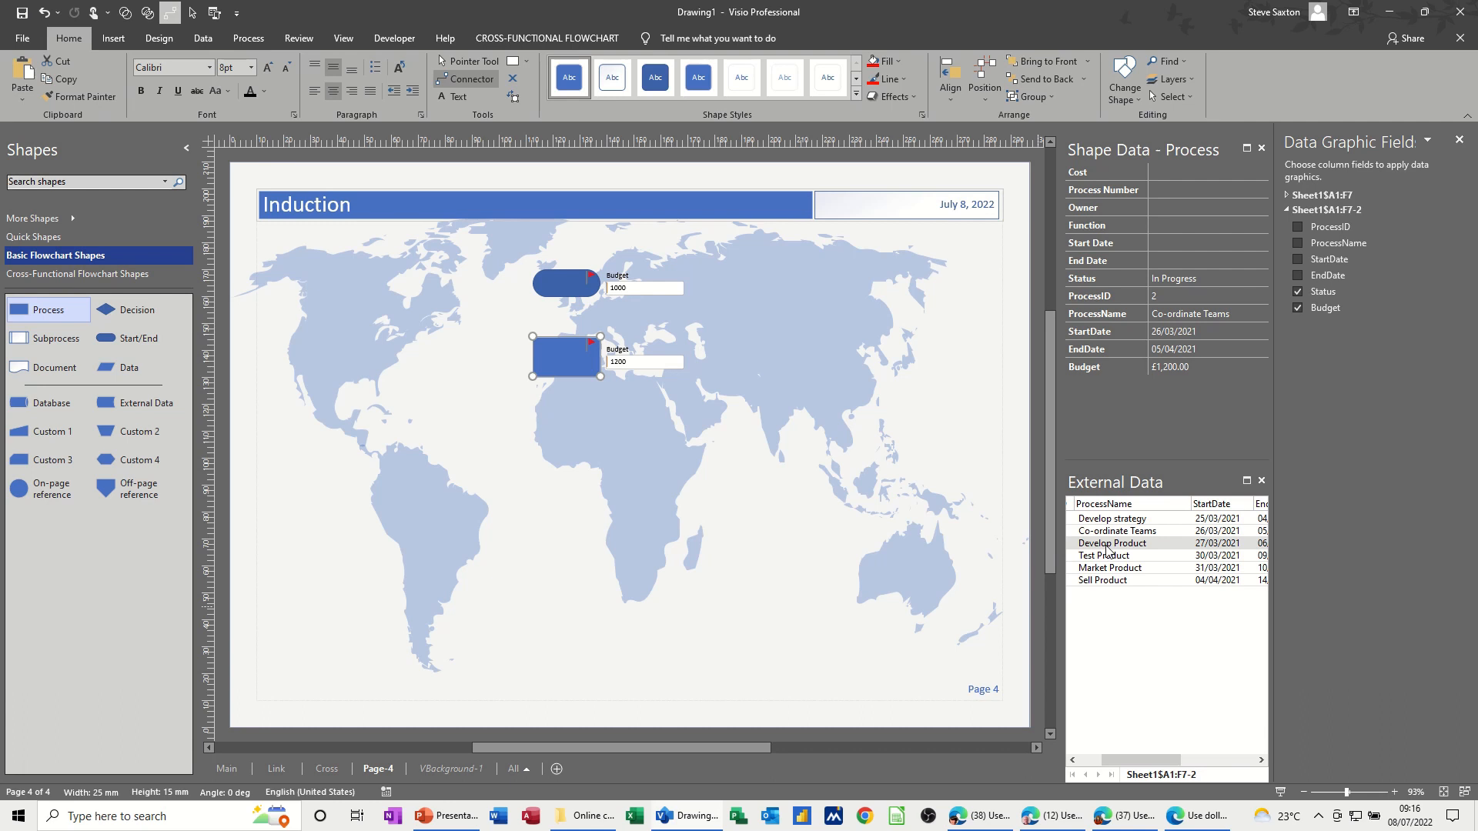
left_click_drag(1106, 548, 567, 436)
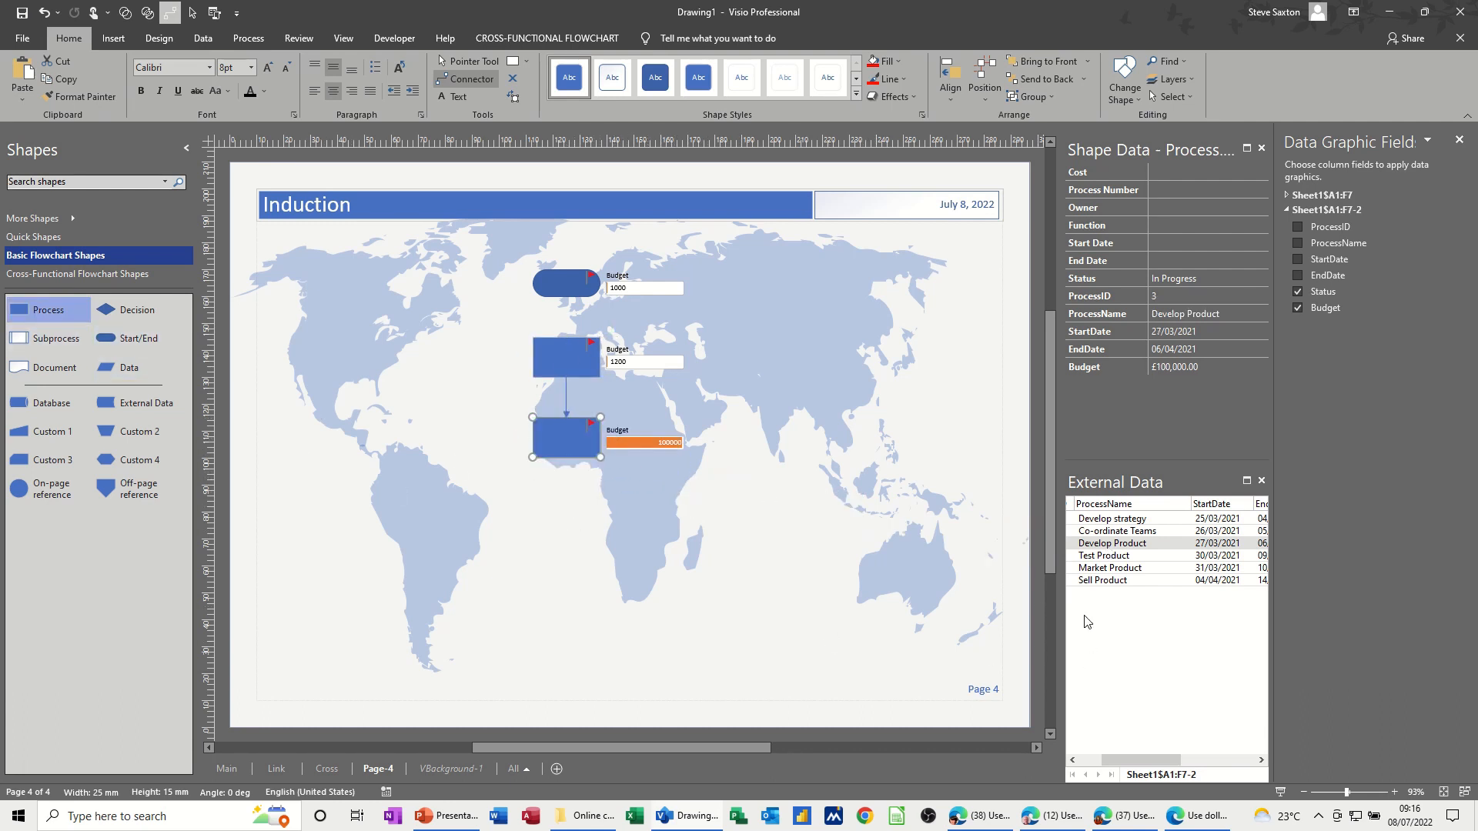
left_click_drag(1096, 557, 575, 510)
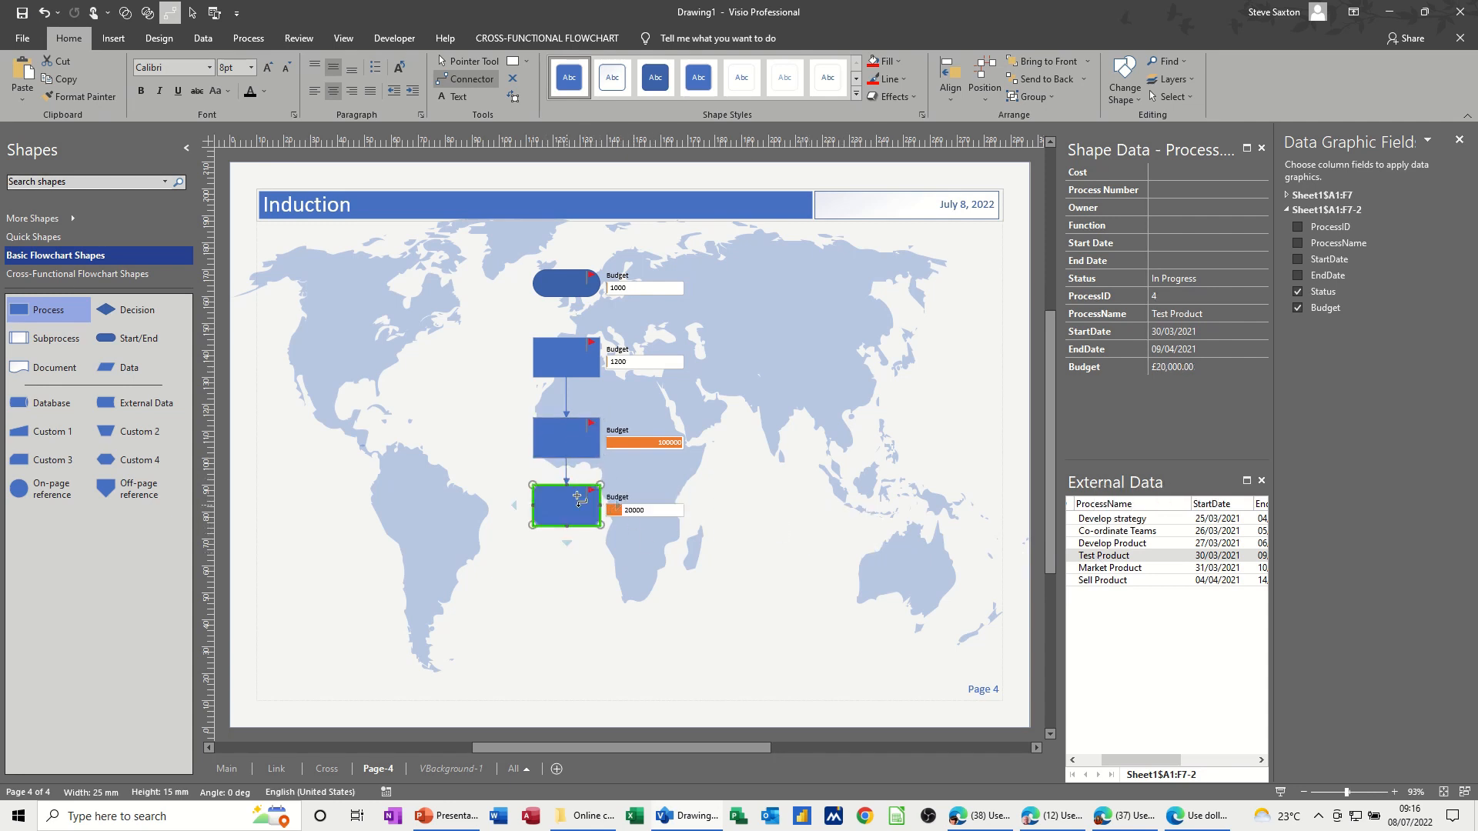
left_click_drag(1101, 568, 570, 570)
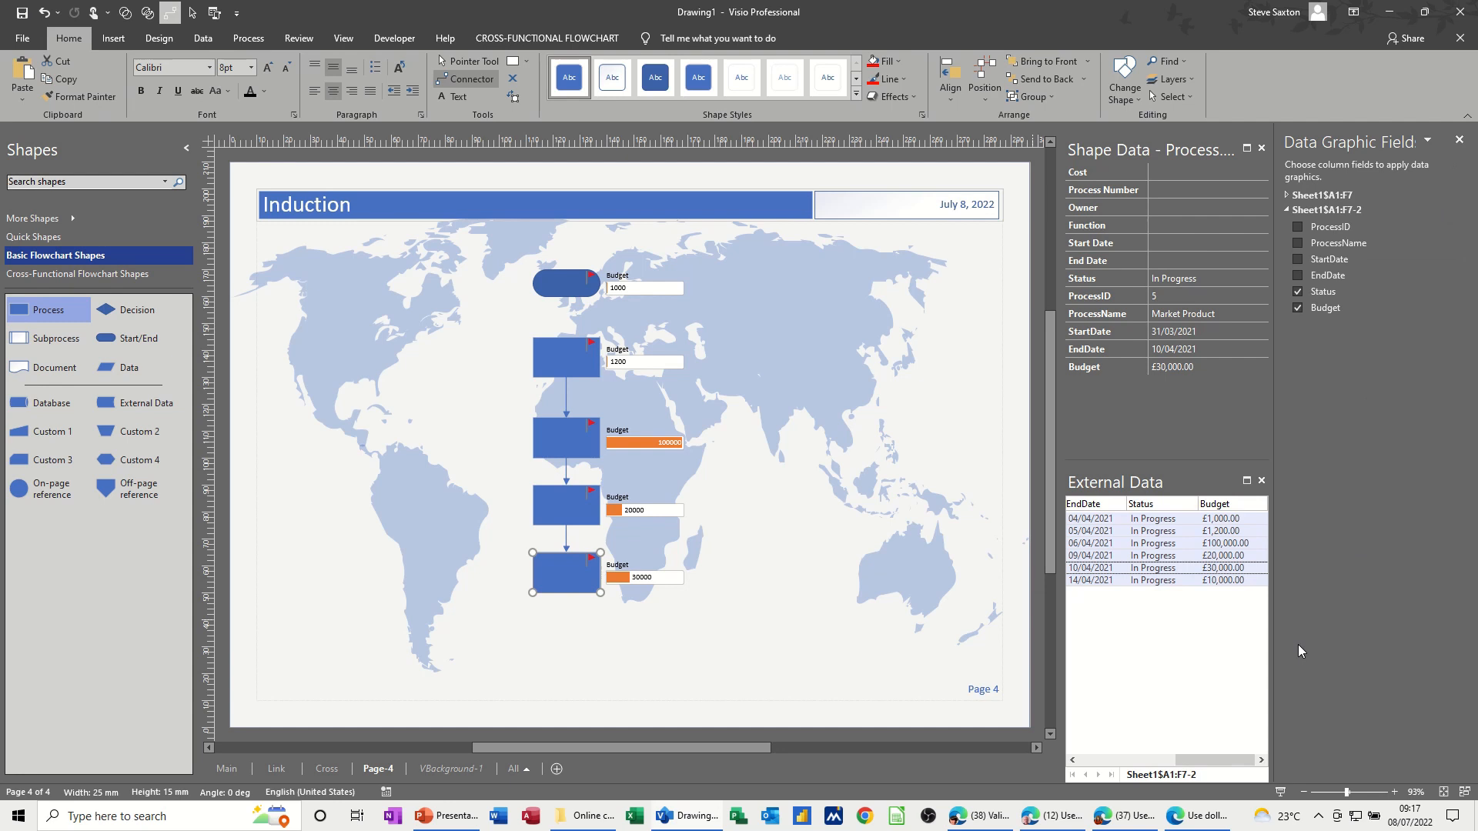
left_click_drag(1237, 759, 1143, 759)
left_click_drag(1106, 587, 571, 652)
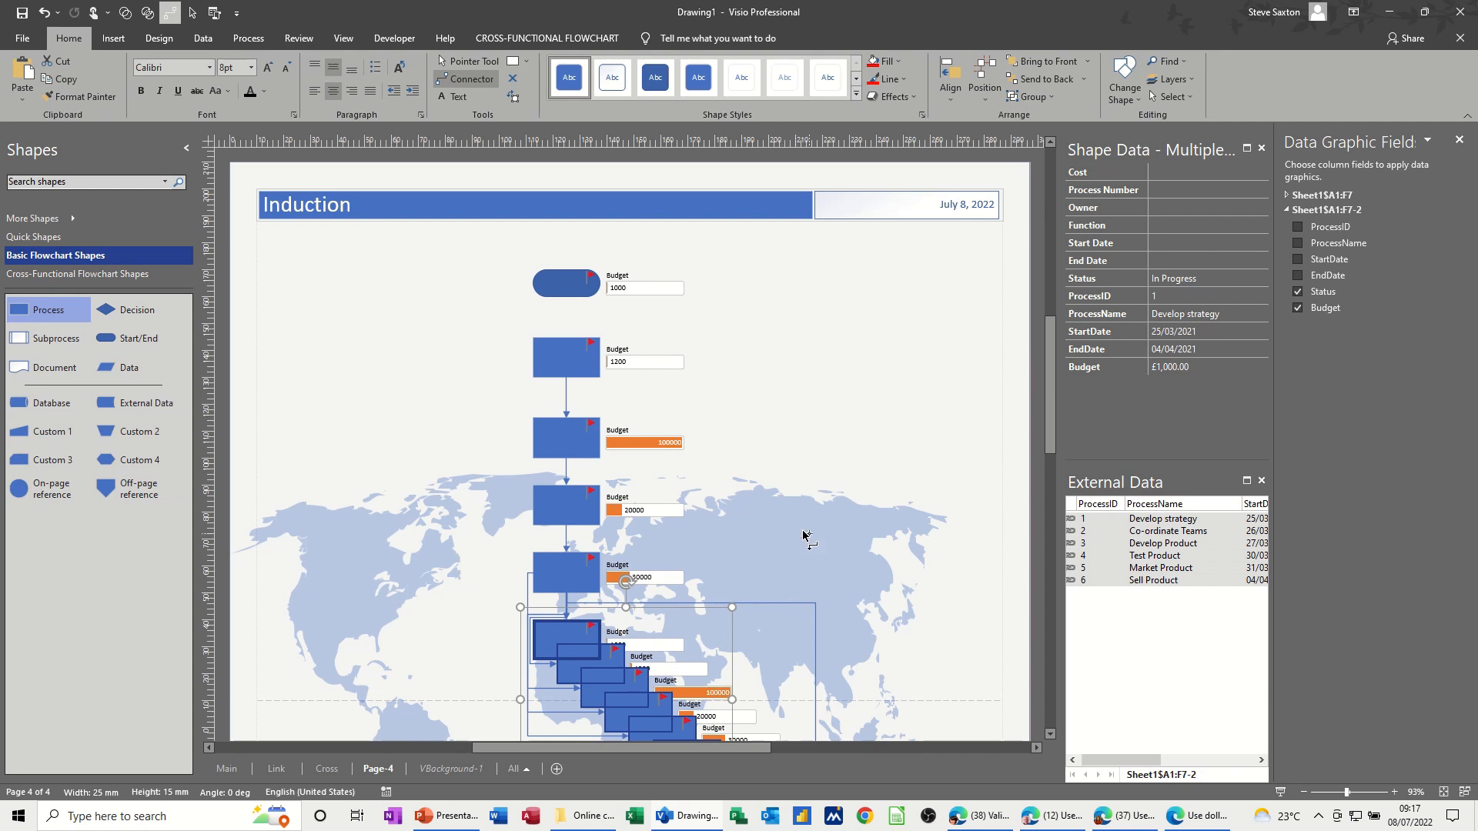
key("ctrl+z")
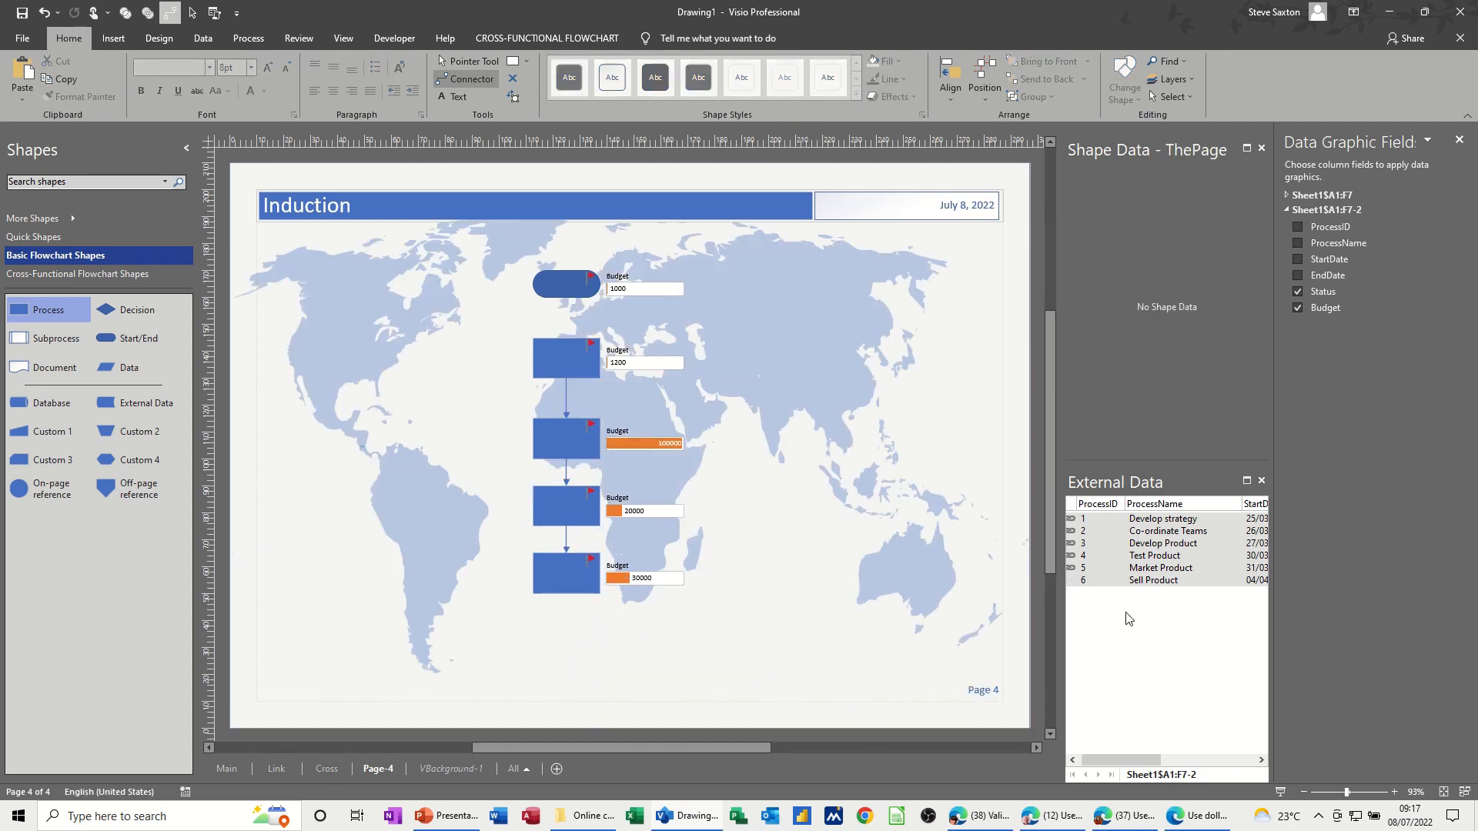
- Create a Process shape linked to the Sell Product row below the Market Product shape, and connect the shapes still unjoined in the column
left_click(1131, 582)
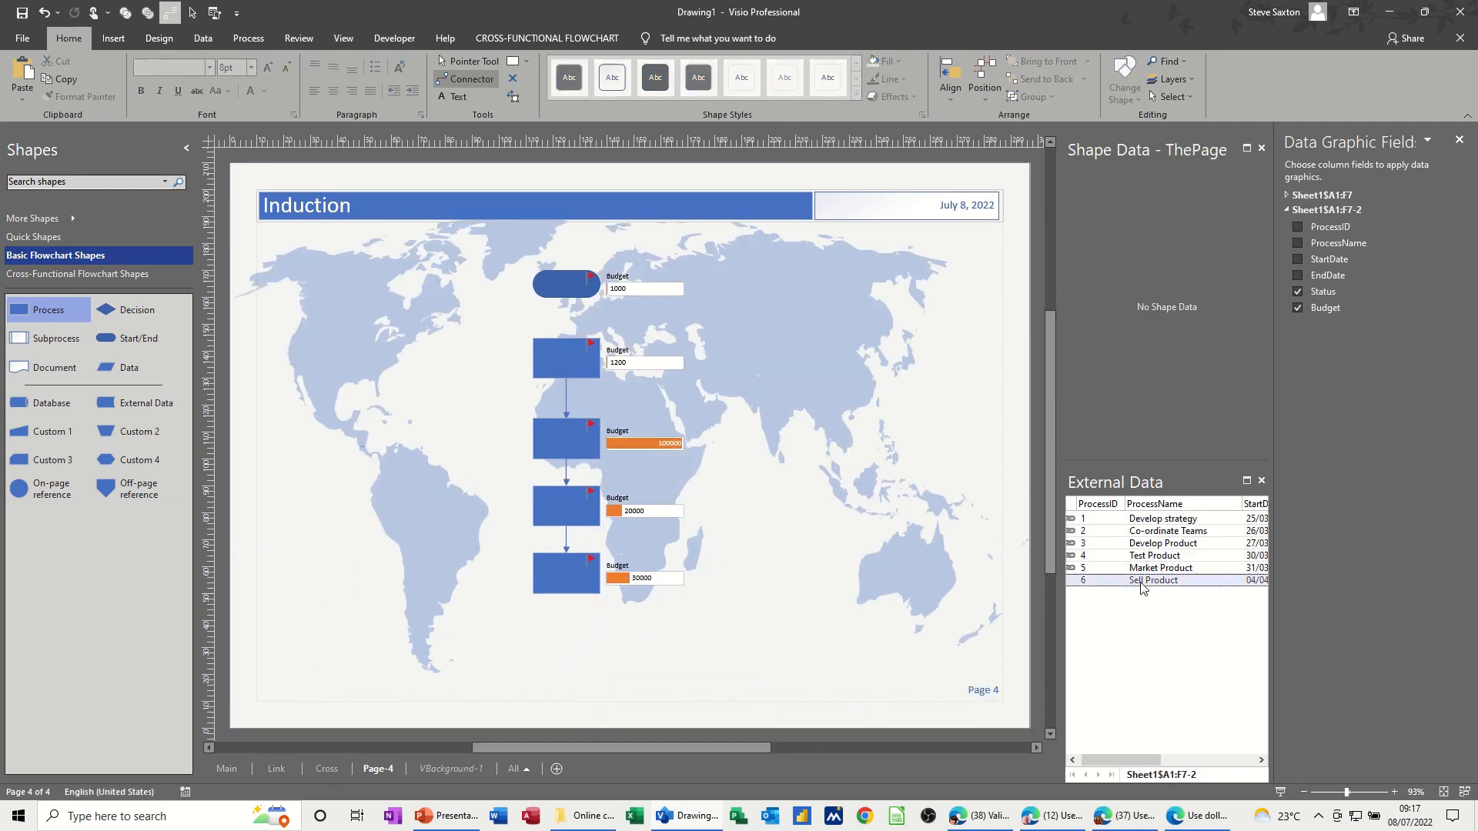
left_click_drag(1012, 607, 569, 653)
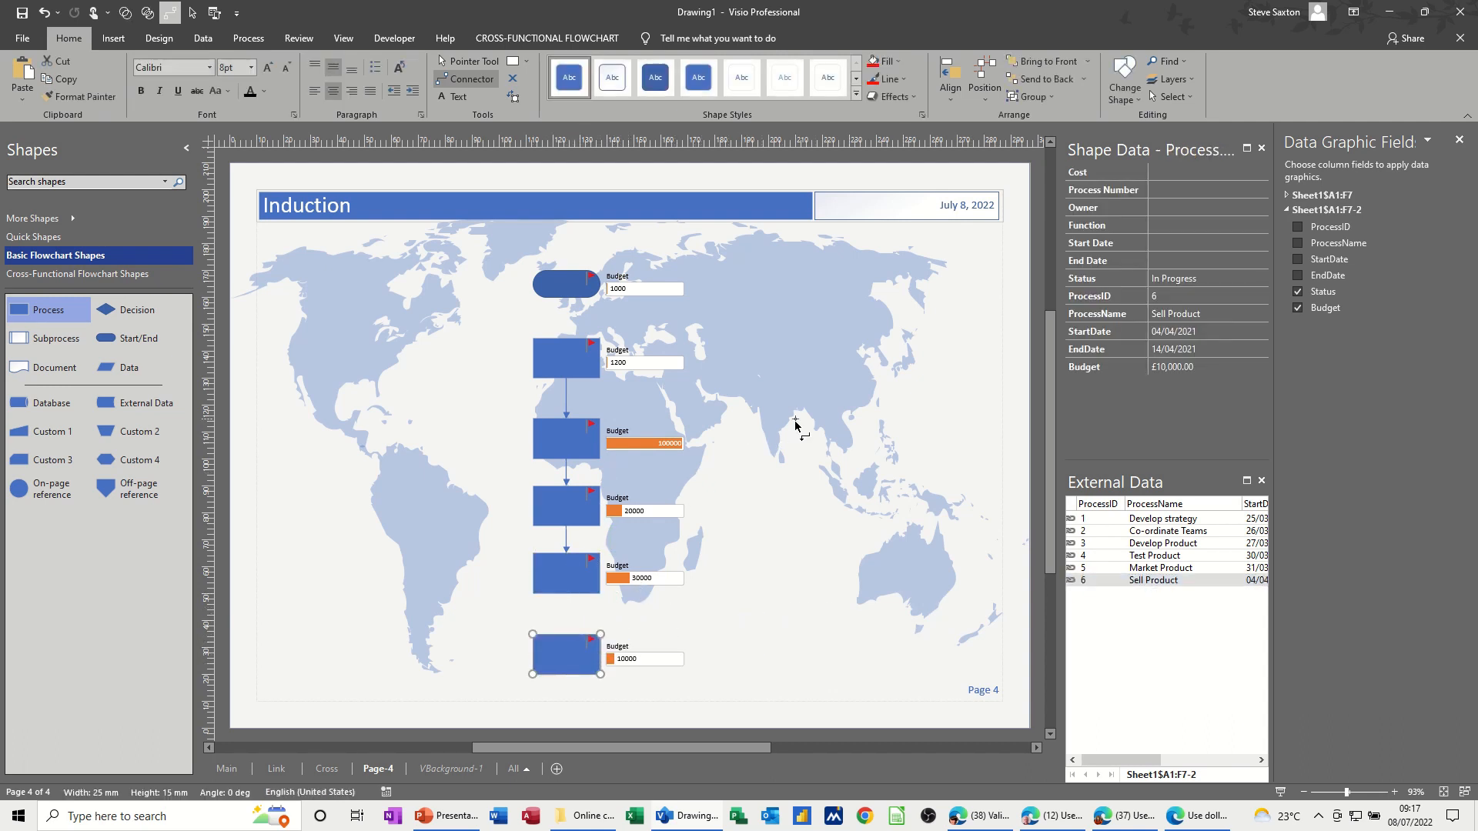
left_click_drag(567, 594, 567, 634)
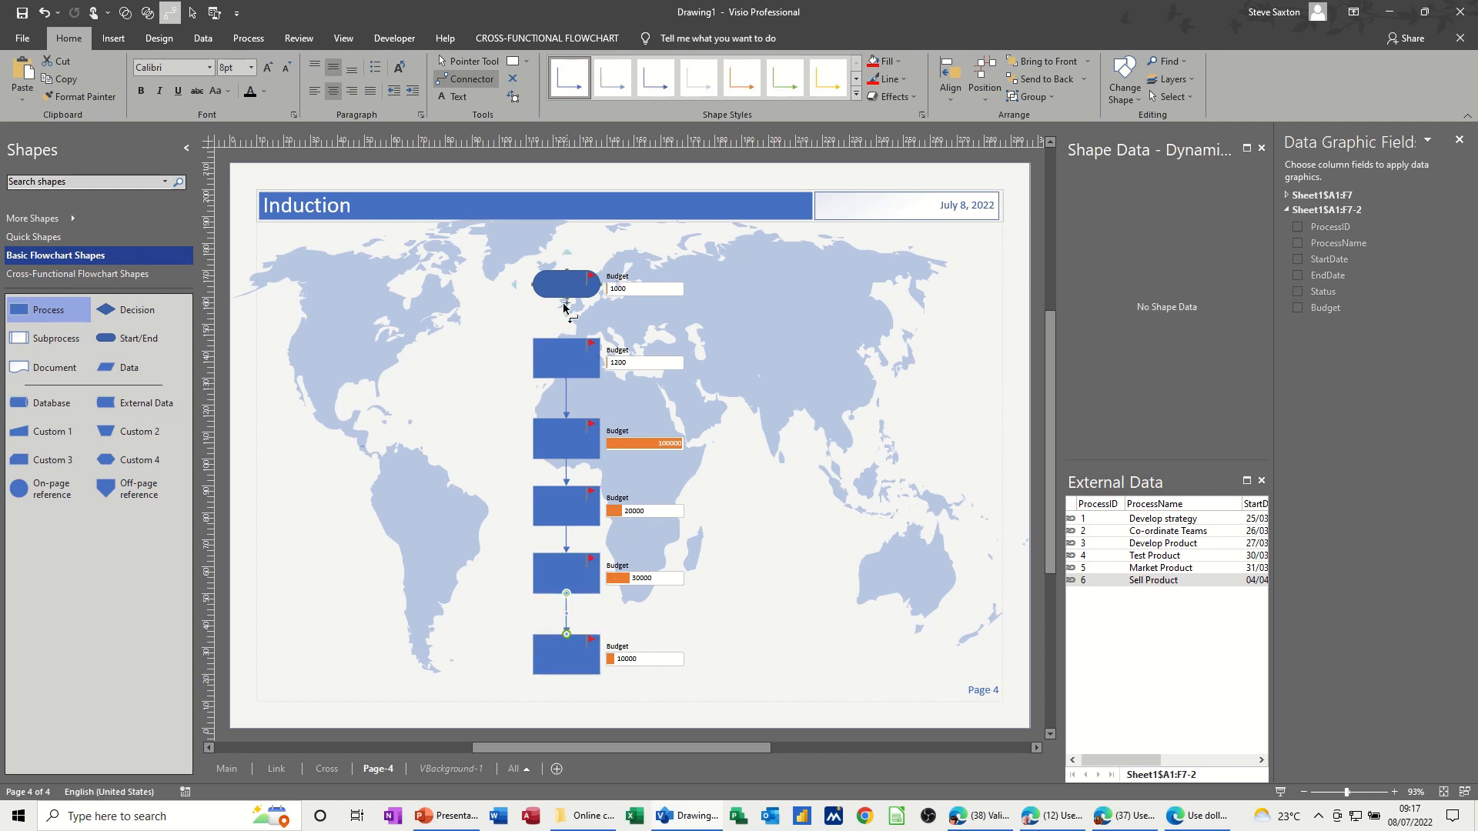
left_click_drag(565, 300, 567, 336)
left_click(464, 61)
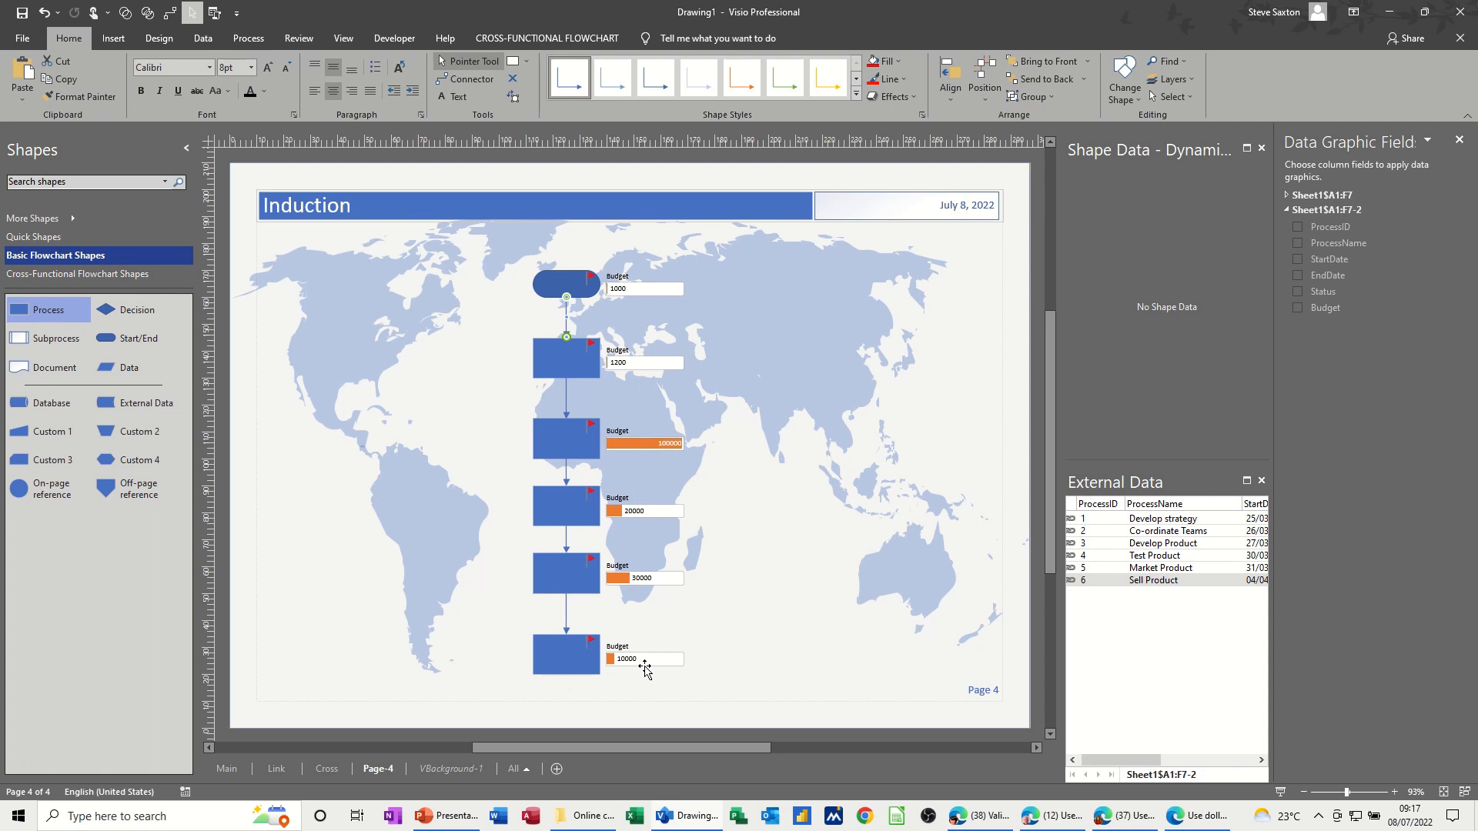
left_click(209, 39)
left_click(719, 82)
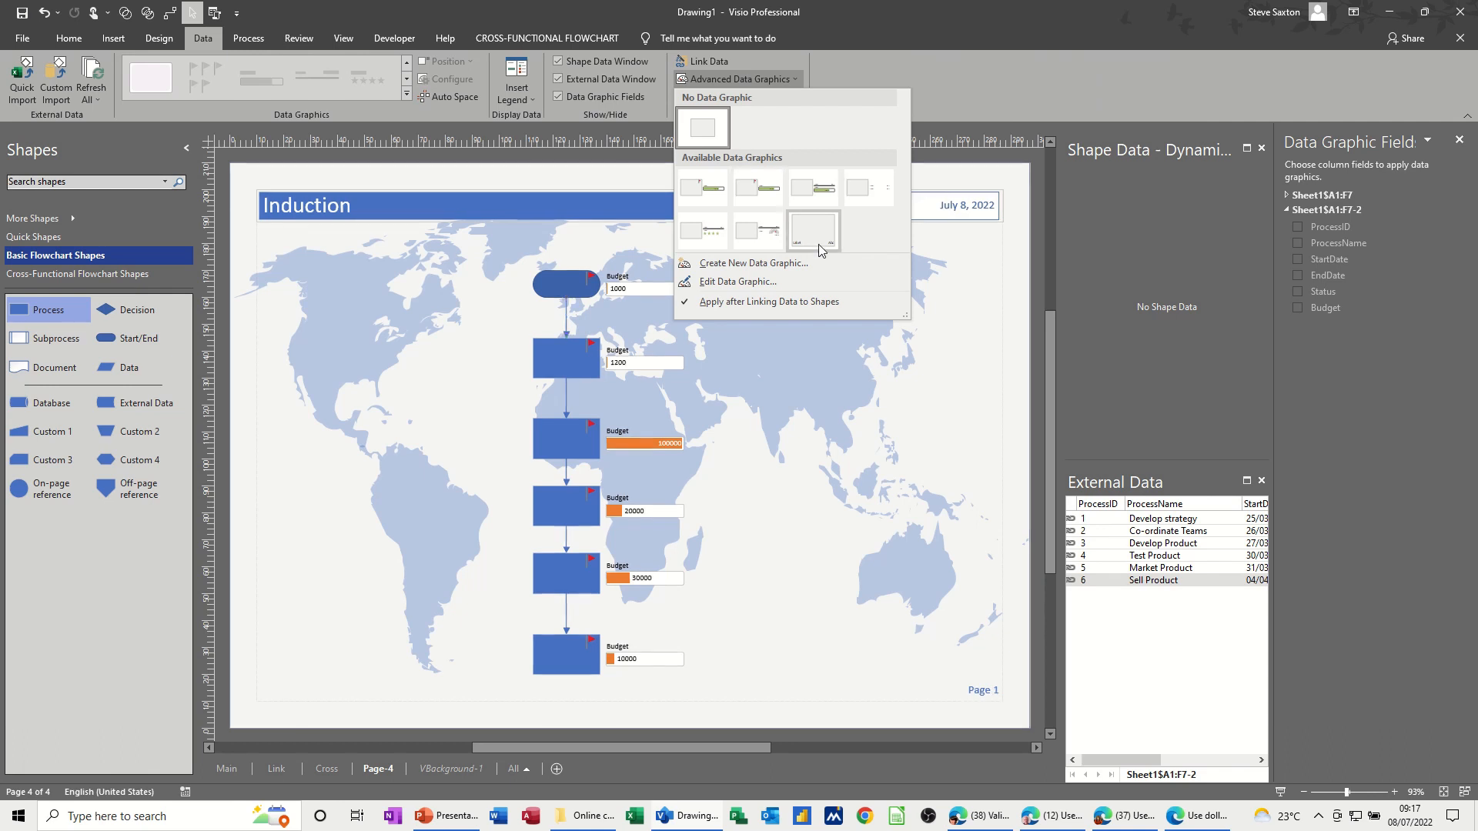
left_click(735, 281)
left_click(929, 264)
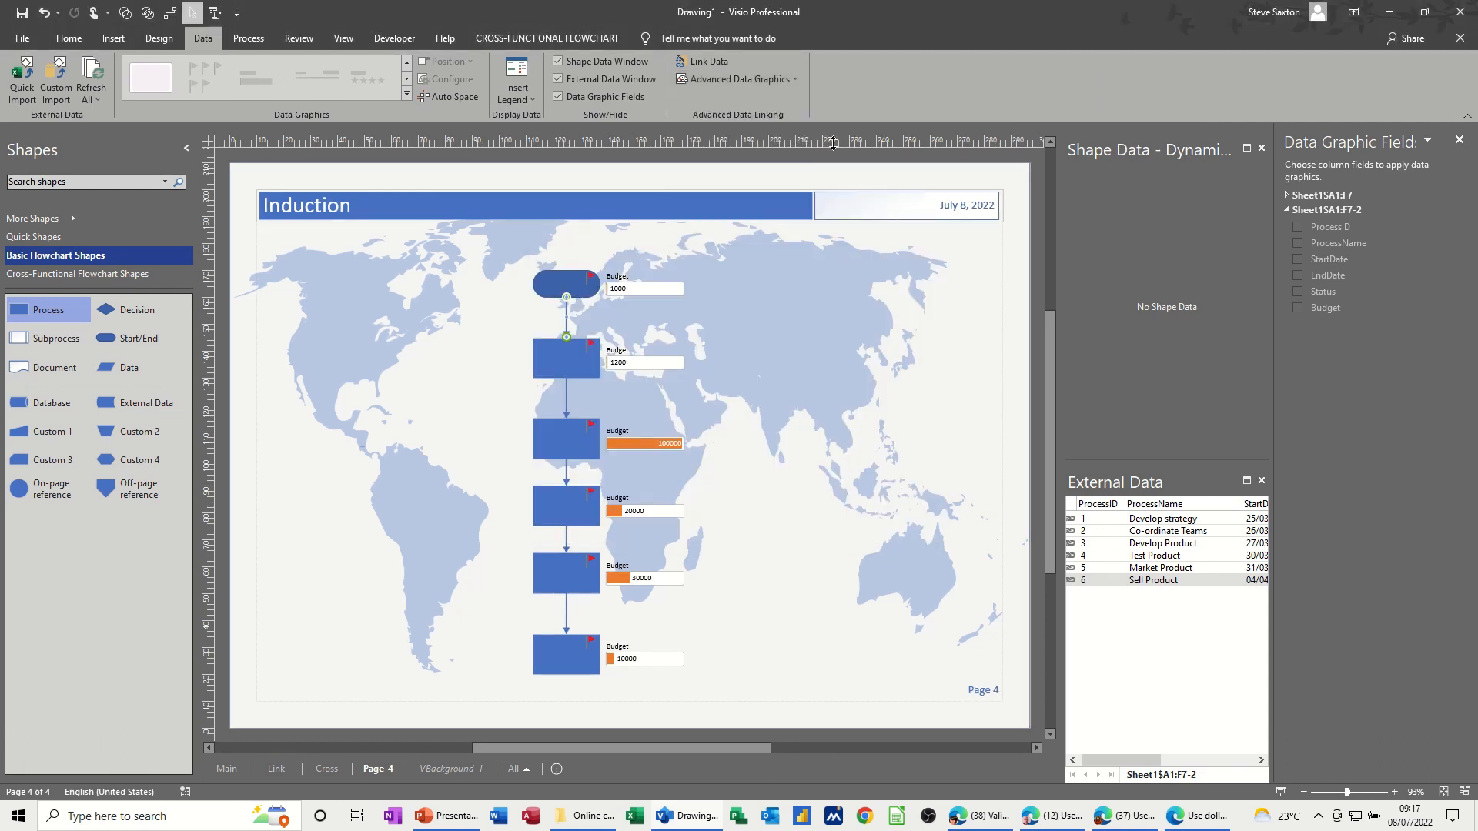
left_click(747, 81)
left_click(703, 176)
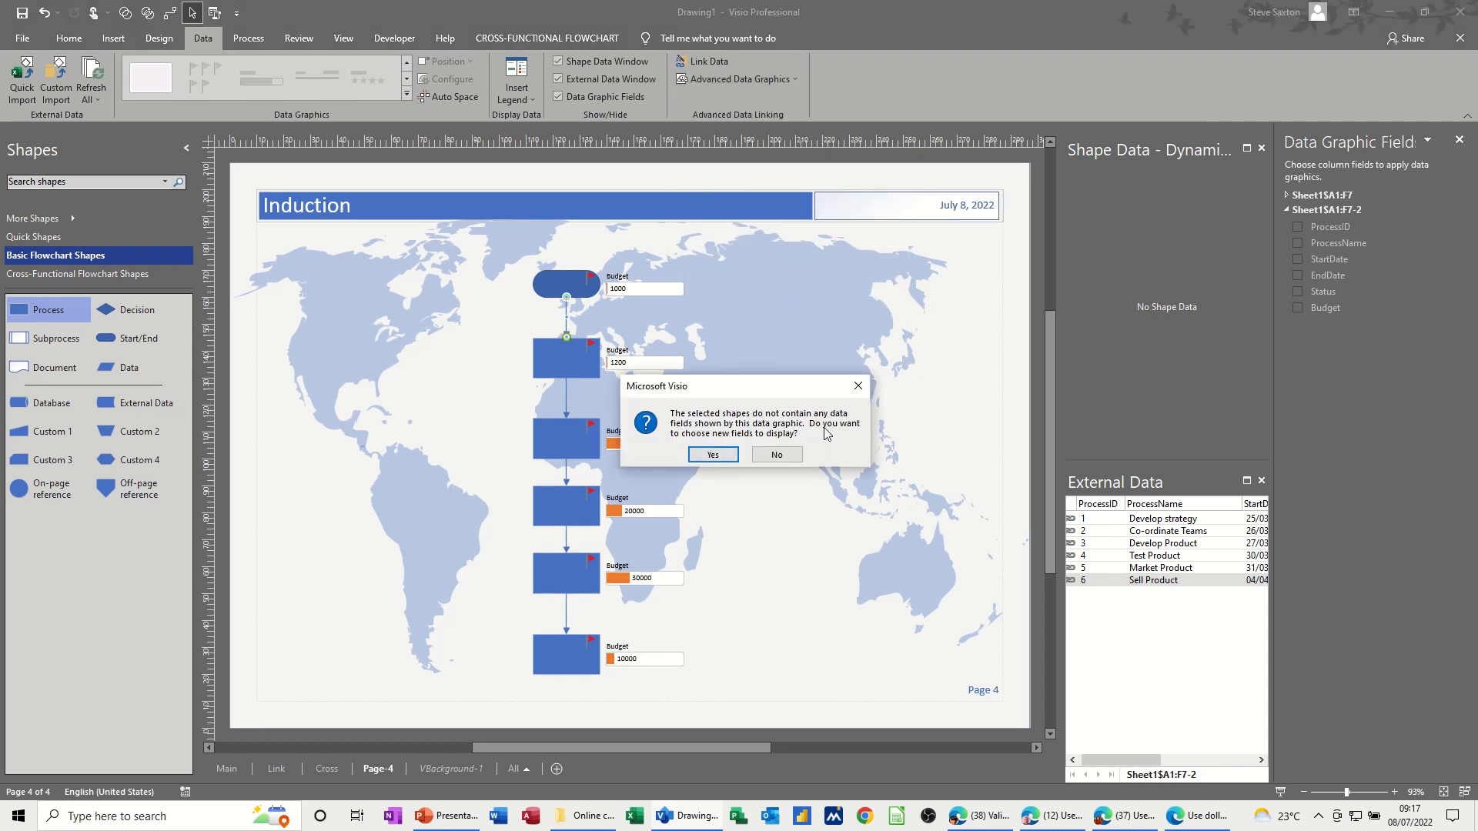
left_click(714, 457)
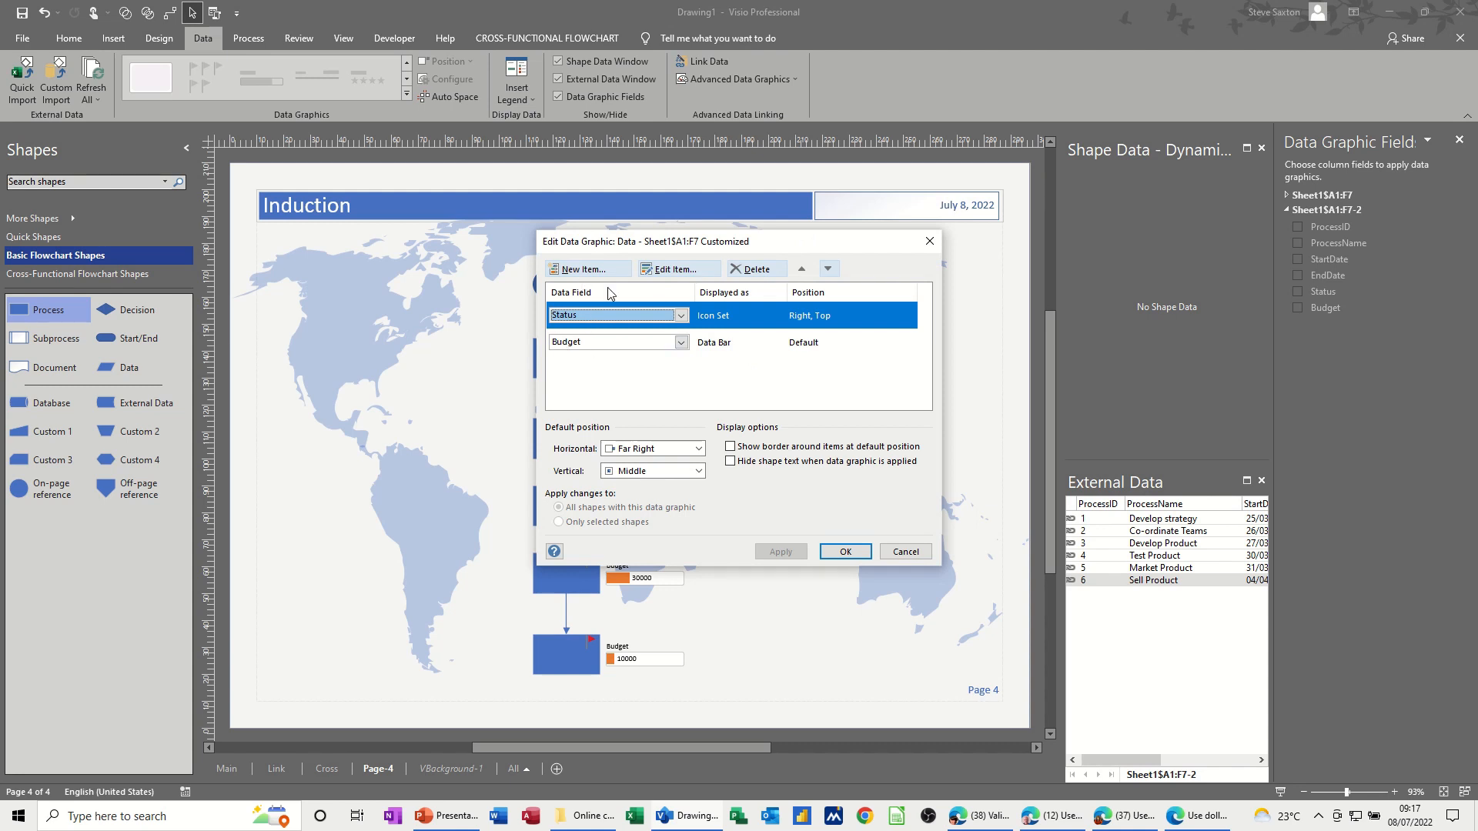
left_click(897, 551)
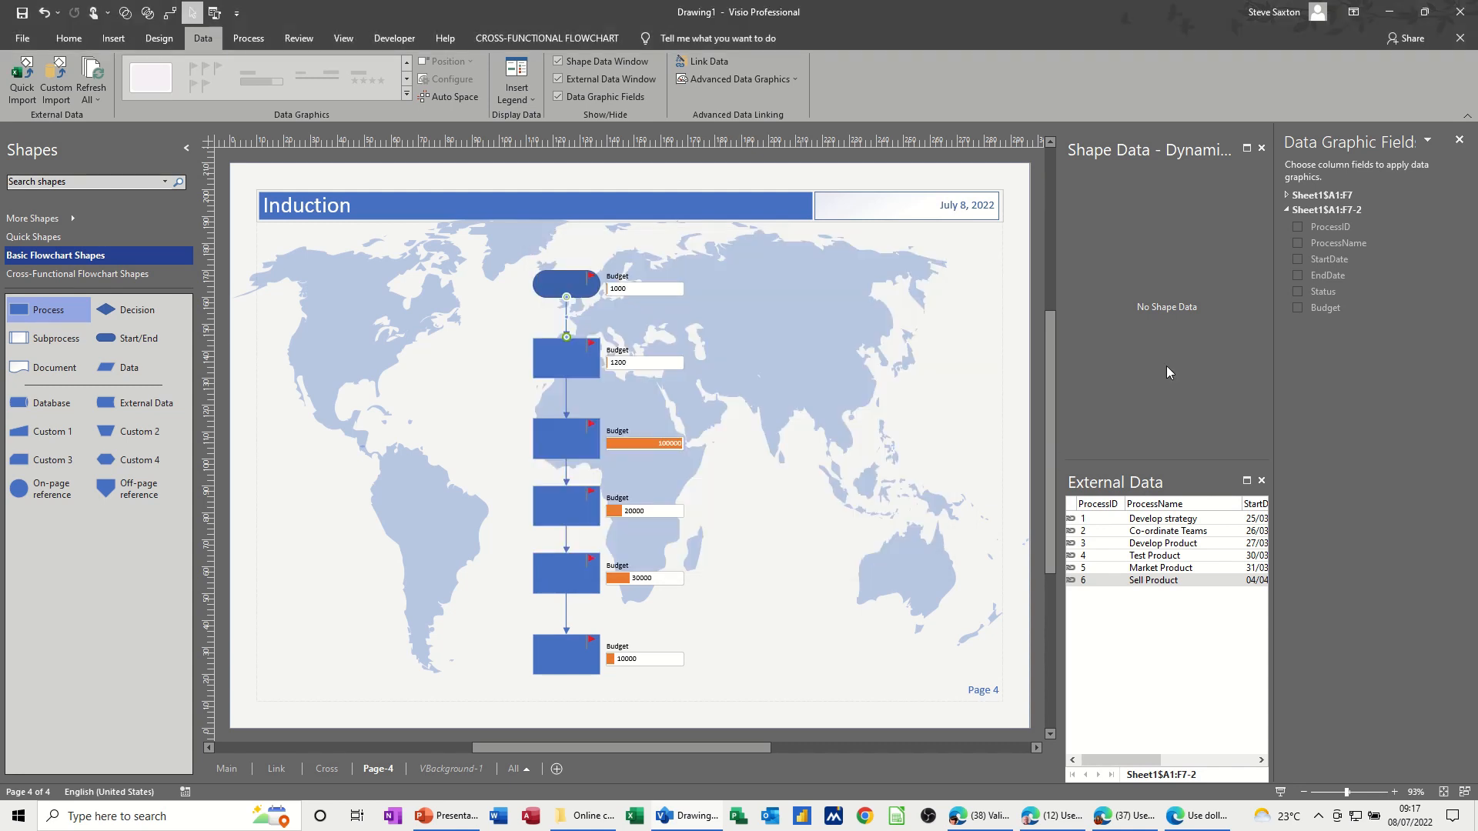
- Select the whole column of linked shapes and add the ProcessName field to their data graphics
left_click(573, 357)
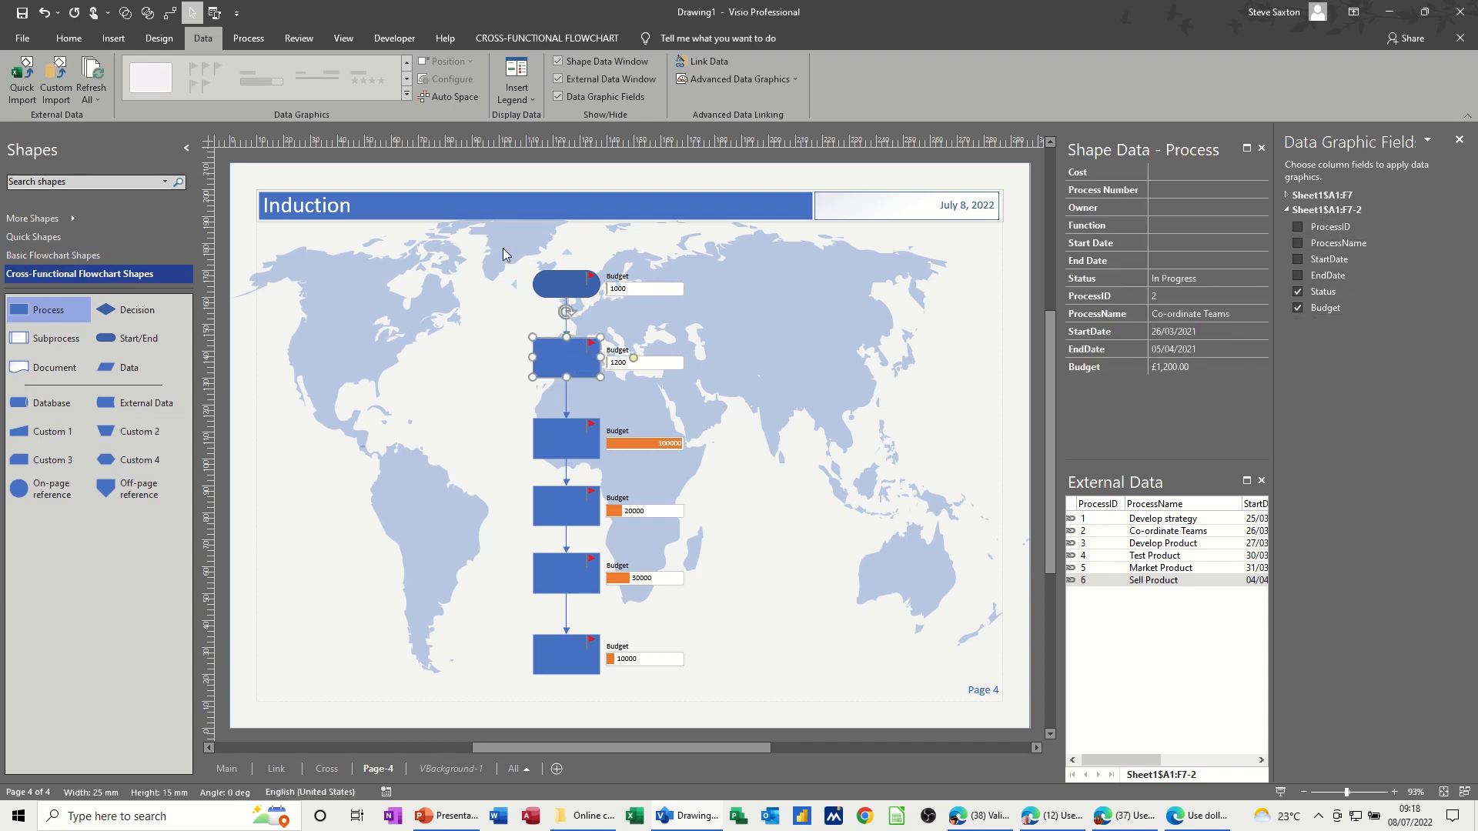
left_click_drag(503, 254, 700, 714)
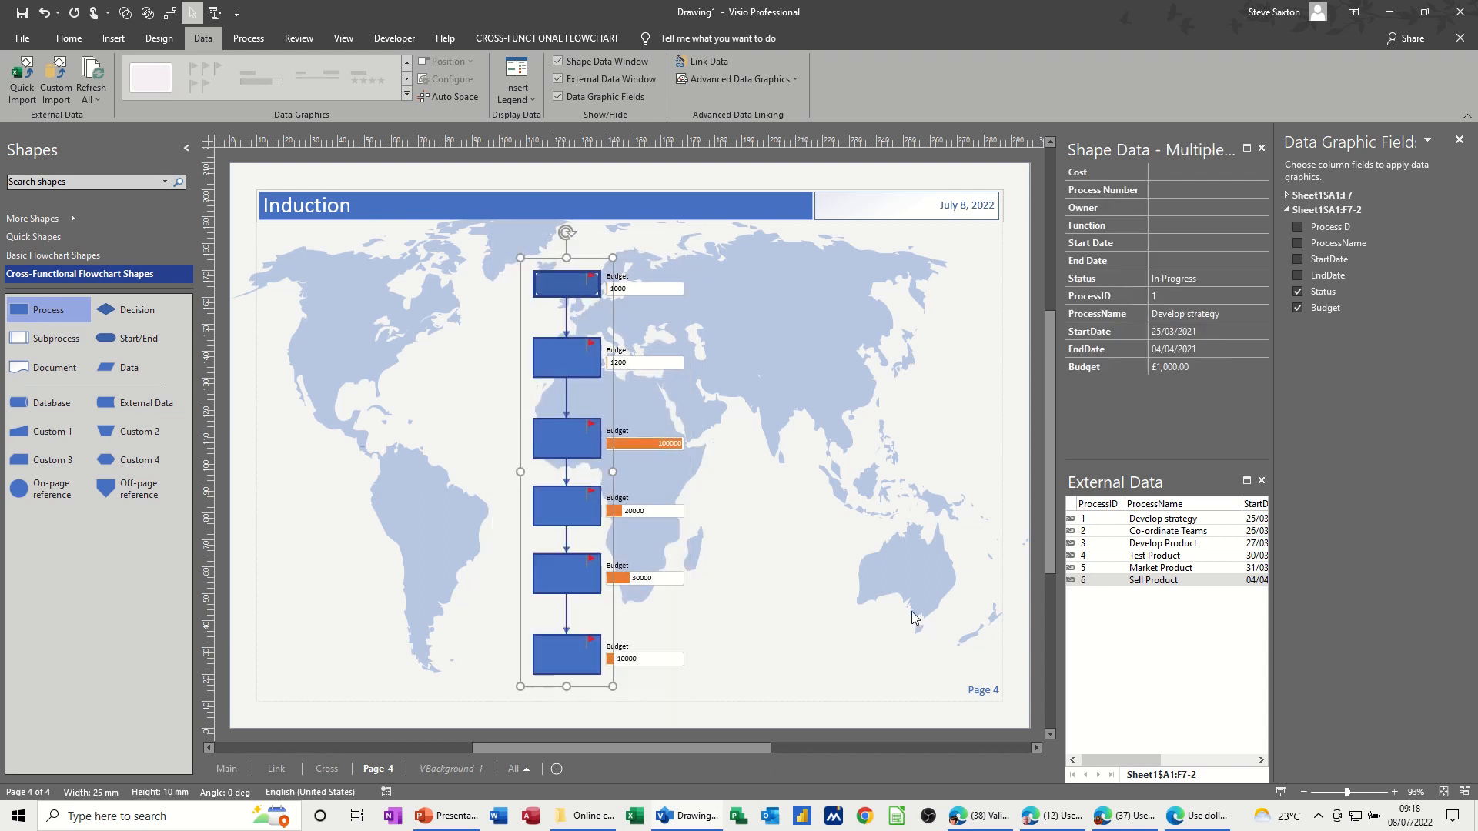
left_click(1298, 243)
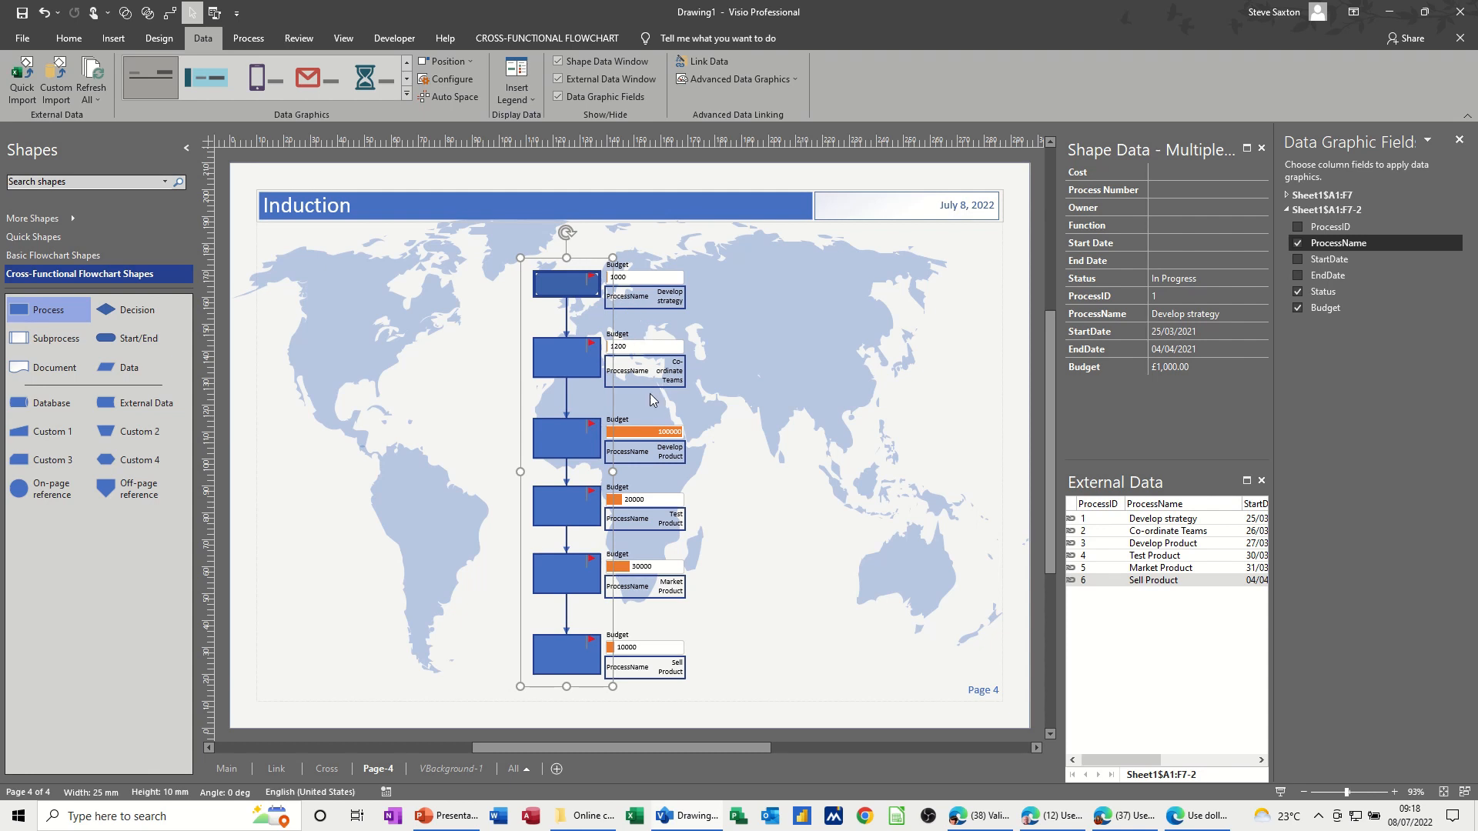
- Open the selected shapes' data graphic for editing and view the icon set rules of its Status item
left_click(722, 79)
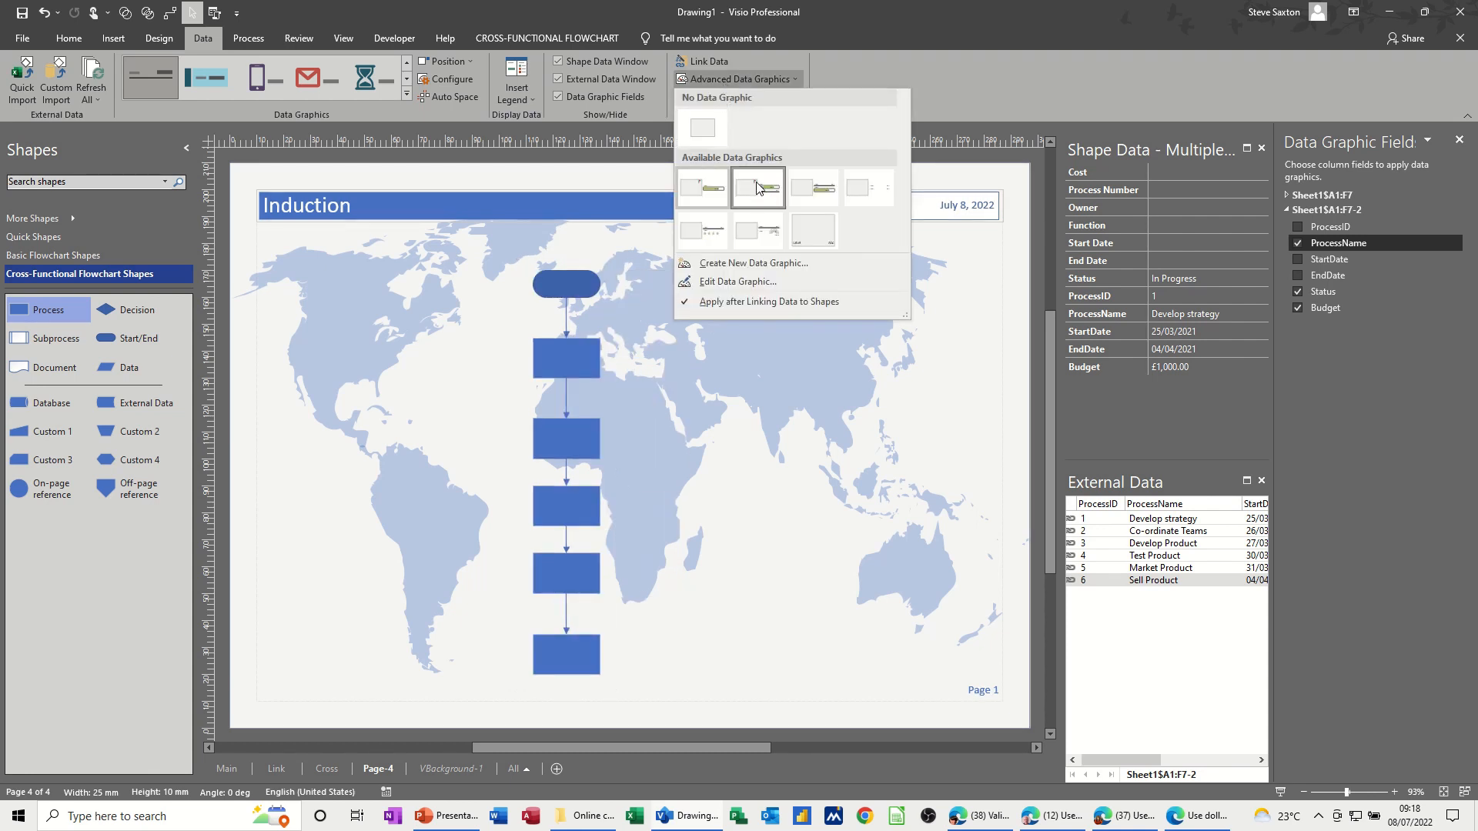
left_click(750, 282)
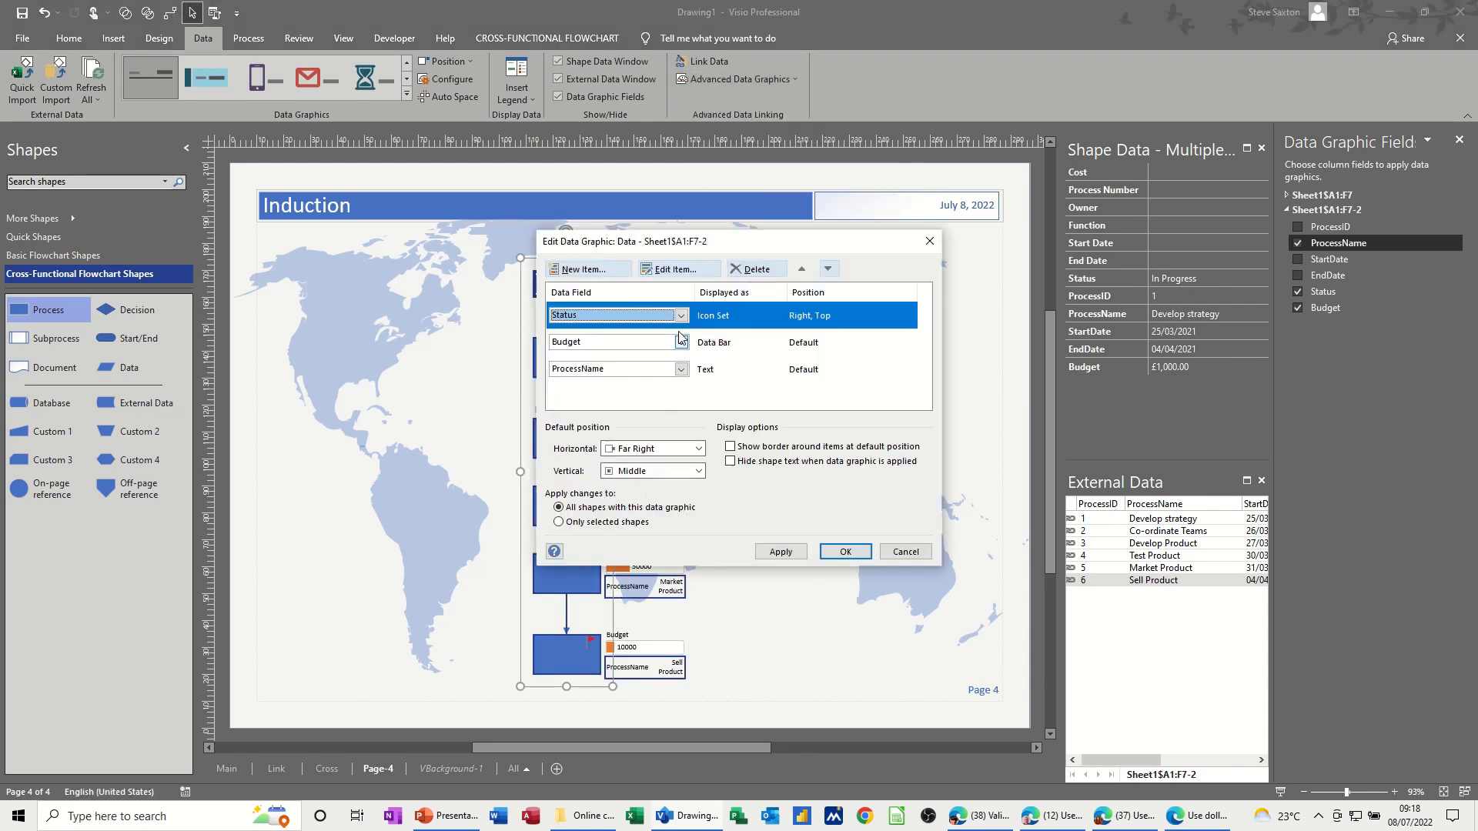
left_click(671, 270)
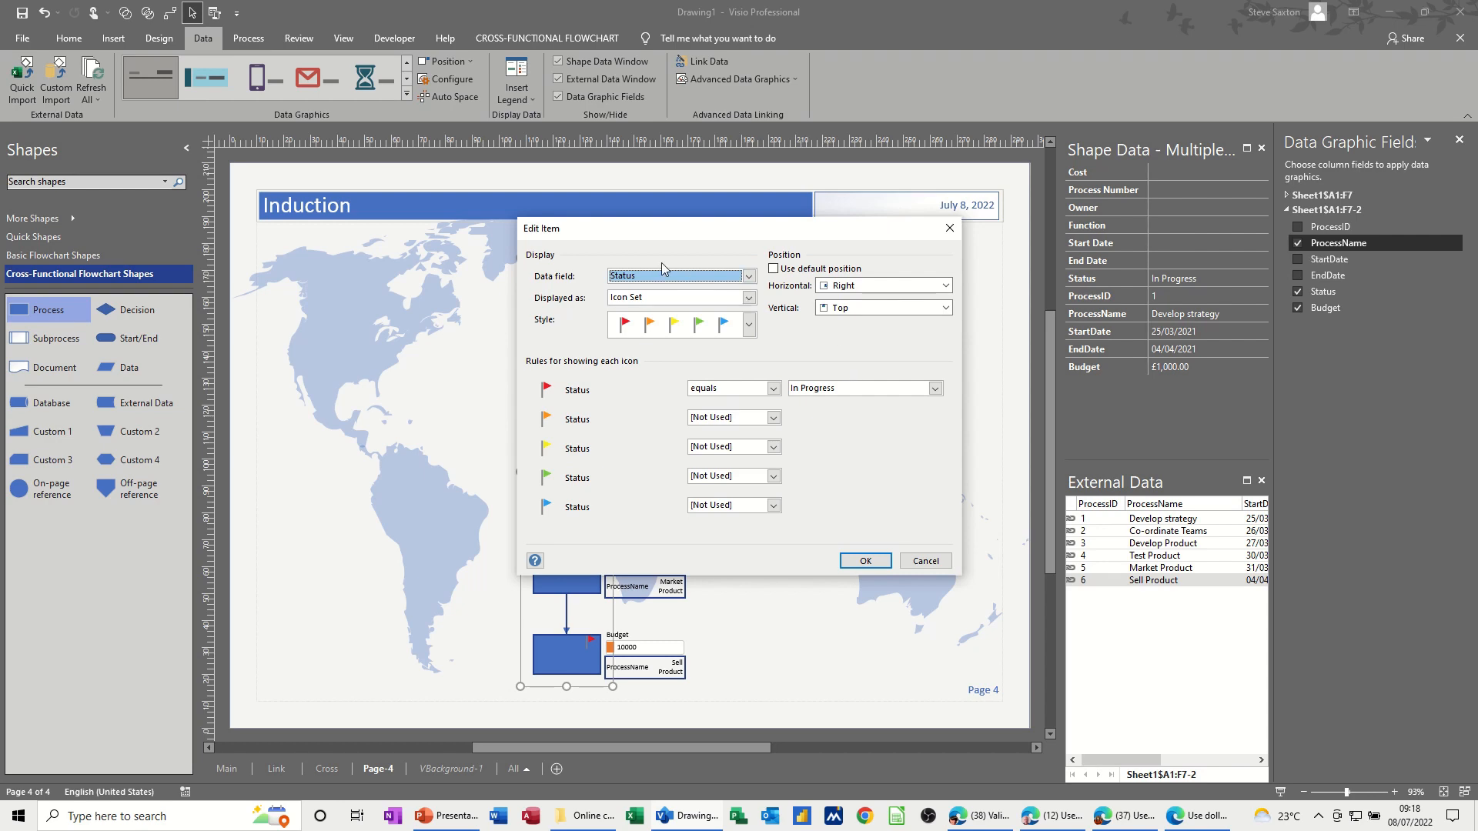
left_click_drag(691, 236, 754, 332)
left_click(926, 656)
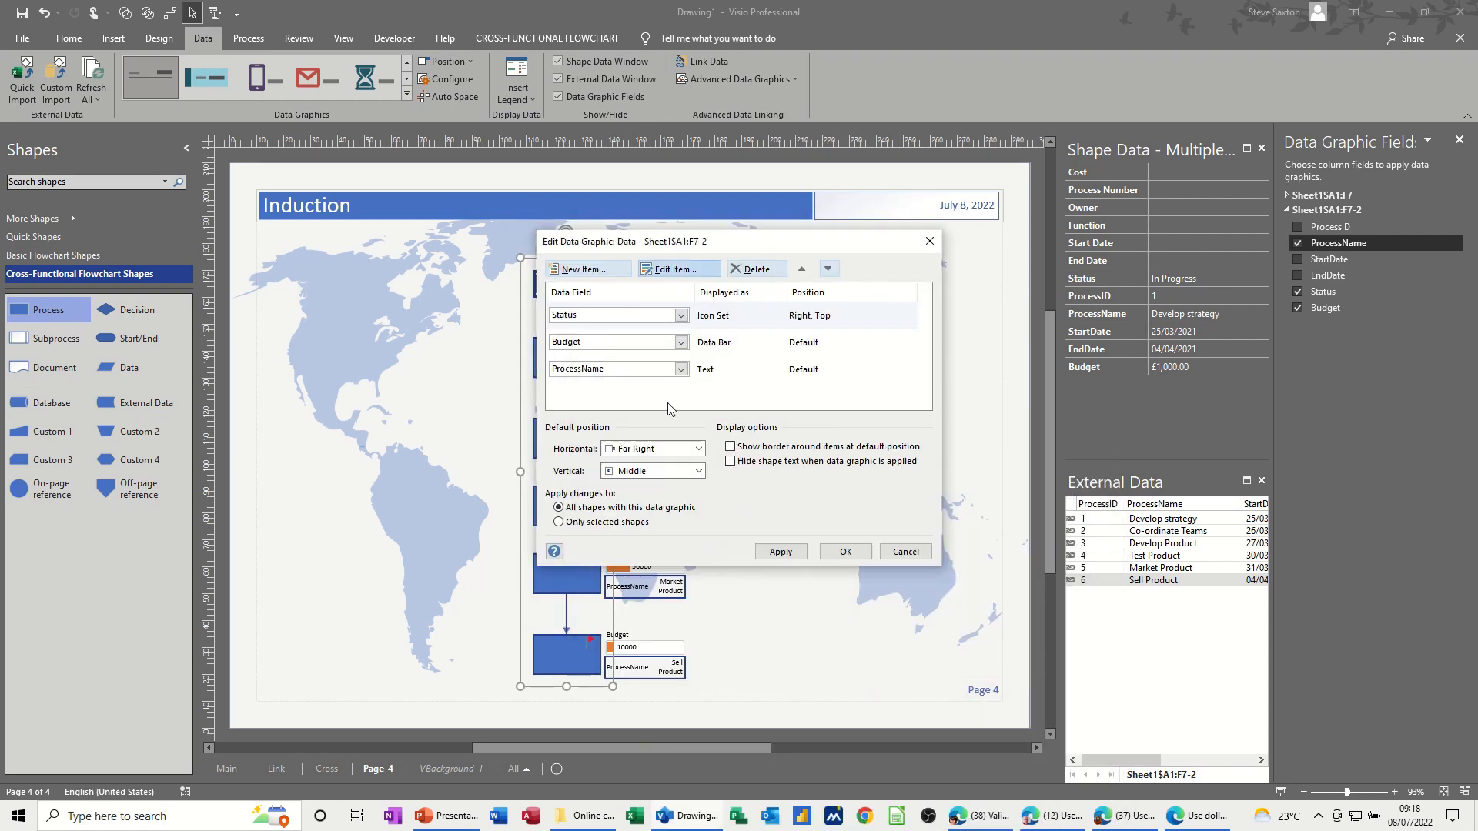
- Set the Value Position of the data graphic's Budget data bar to Not Shown
left_click(643, 342)
left_click(667, 276)
left_click(666, 276)
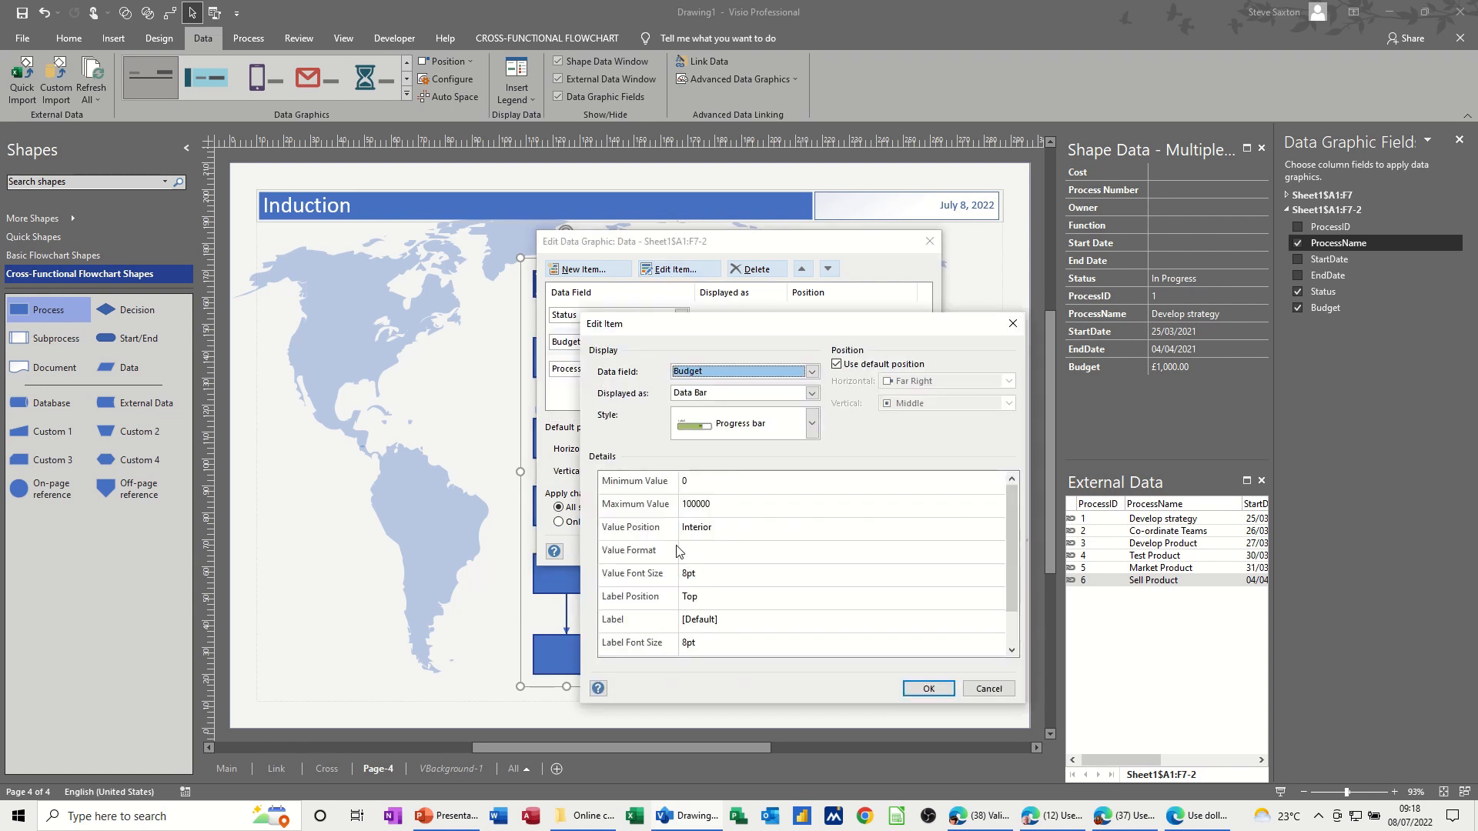
left_click(717, 531)
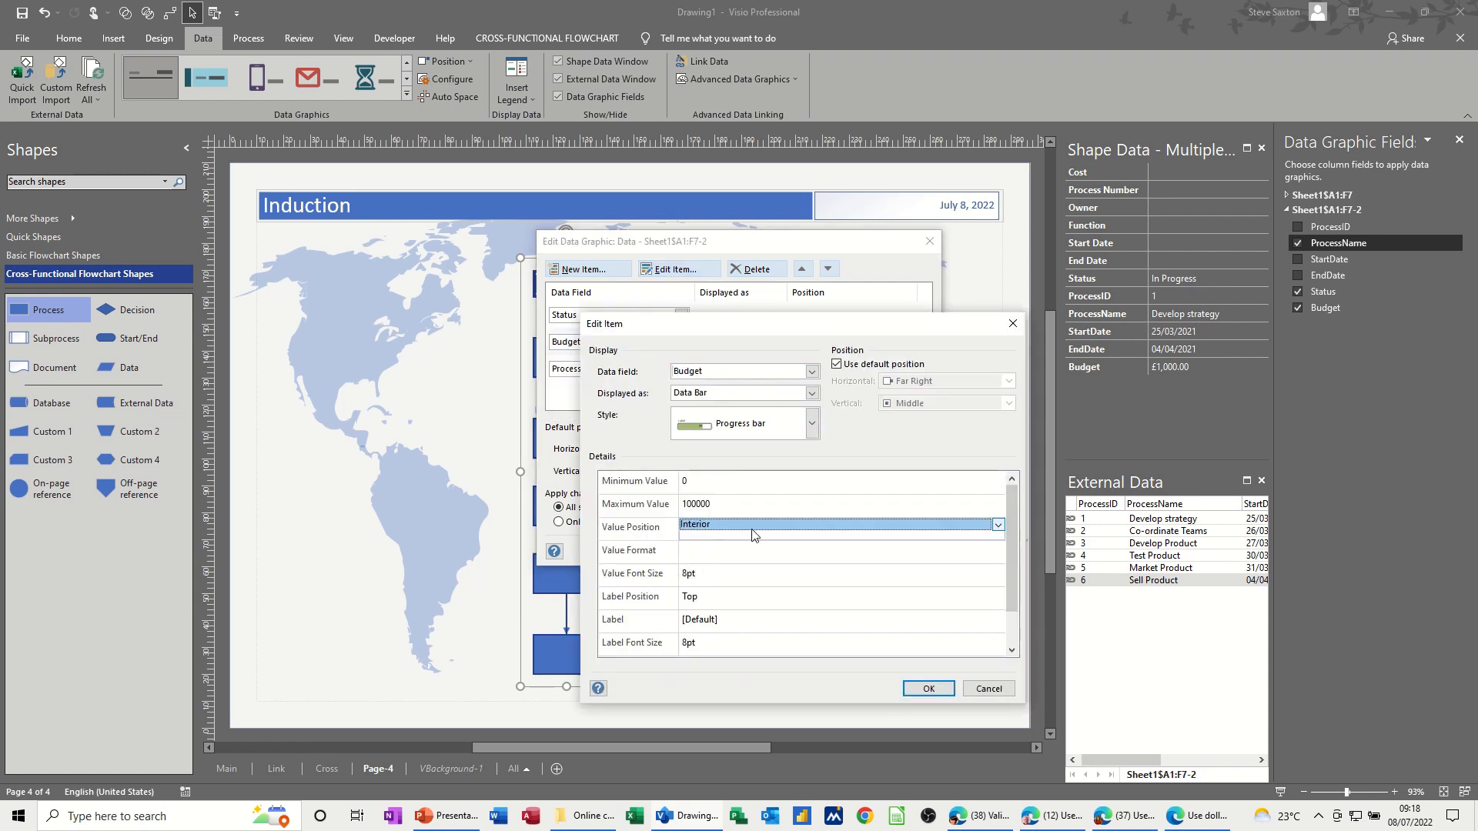
left_click(1002, 525)
left_click(907, 537)
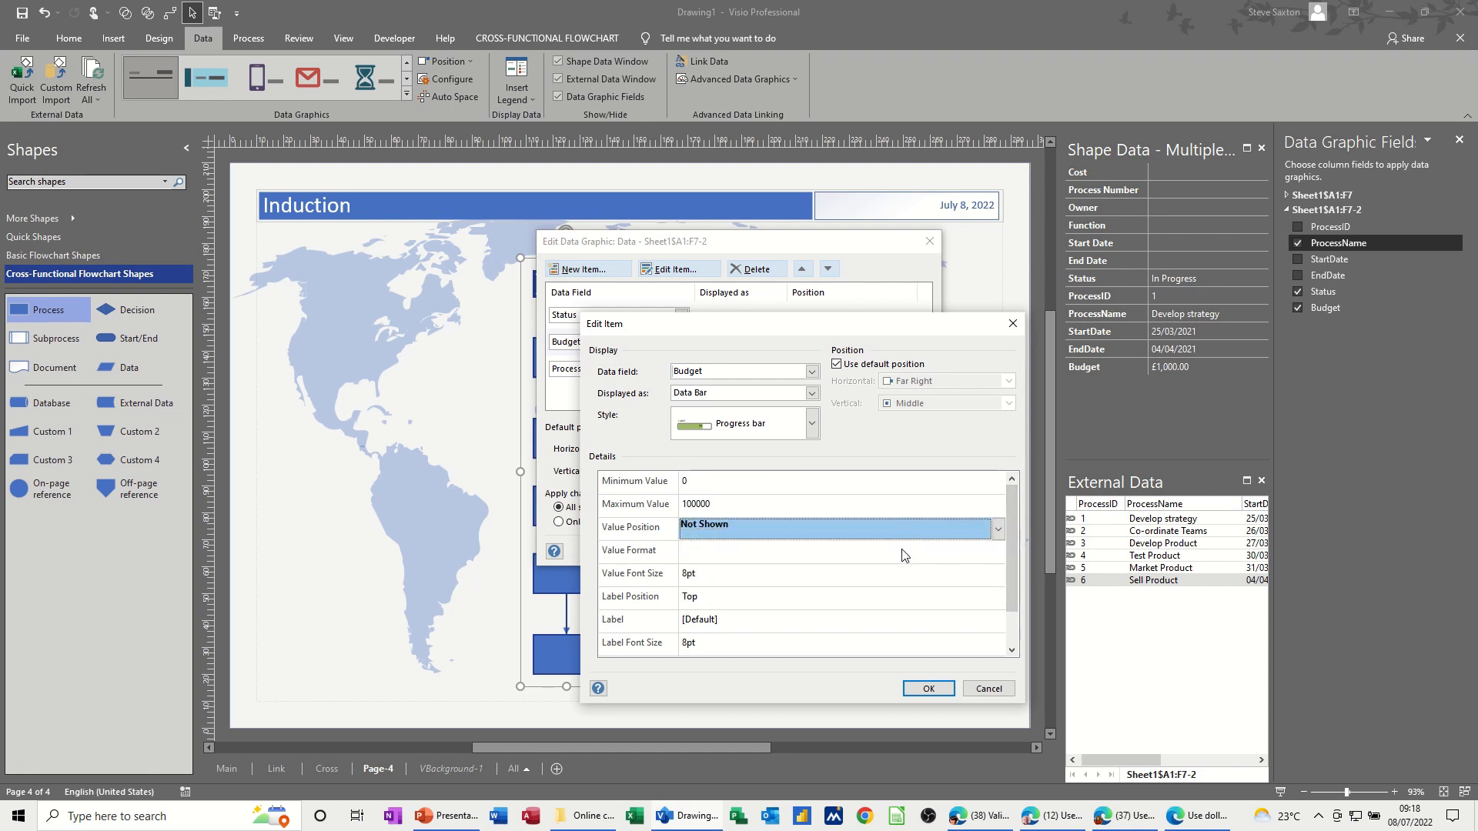
left_click(917, 687)
- Set the Label Position of the data graphic's ProcessName text item to Not Shown and apply the change to the shapes
left_click(622, 372)
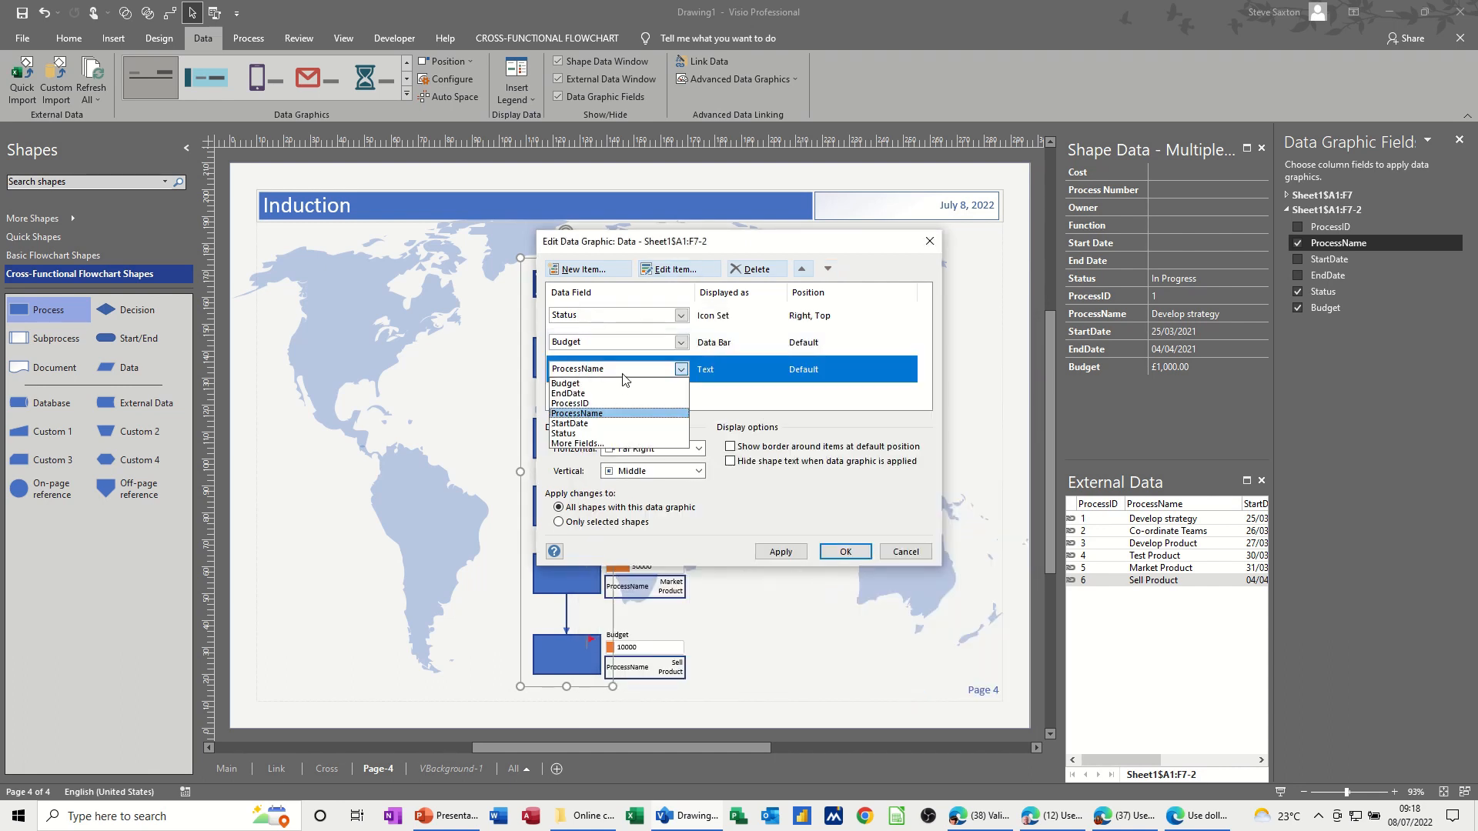
left_click(622, 388)
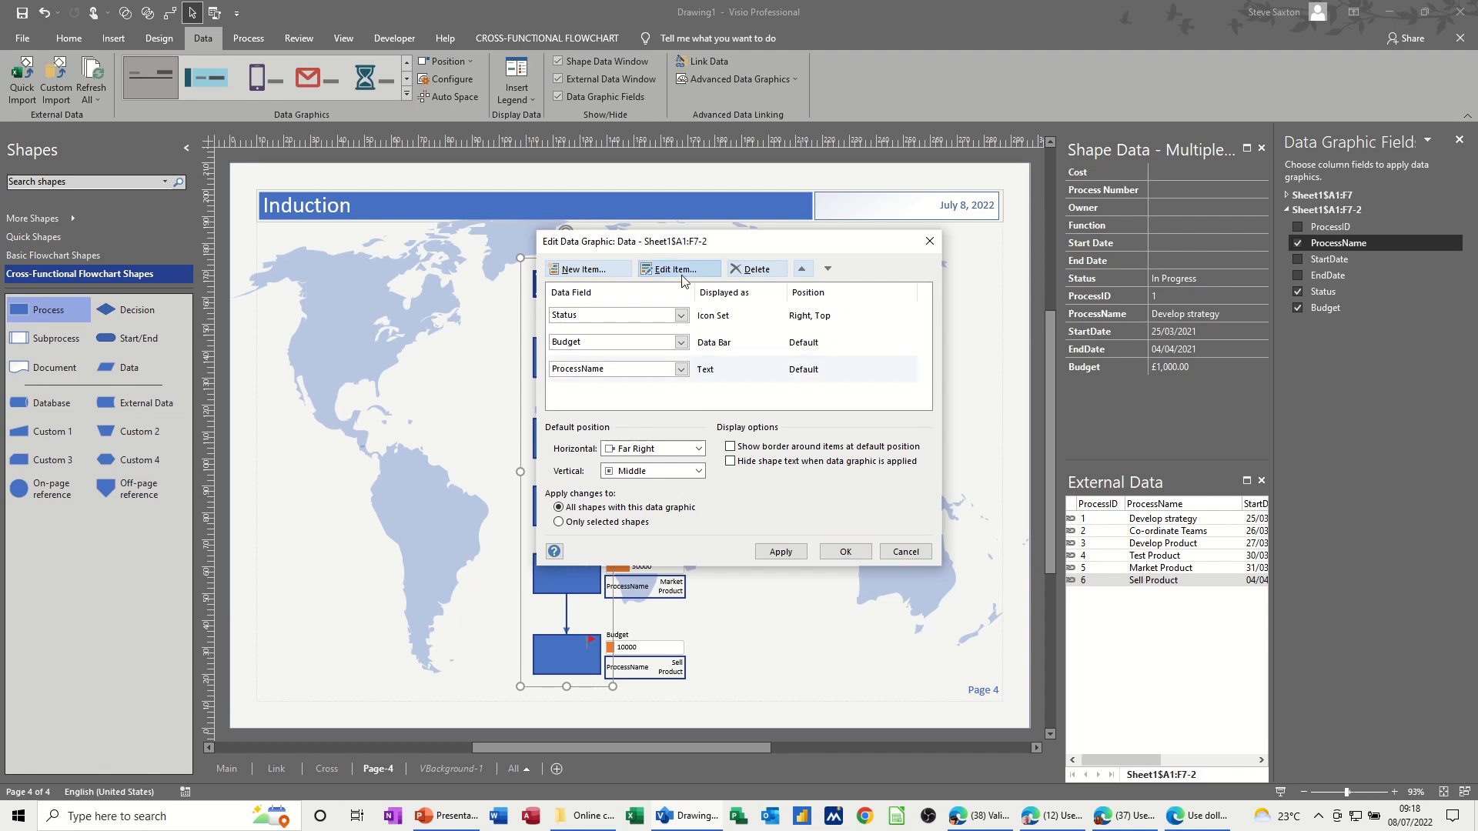
left_click(671, 269)
left_click(697, 553)
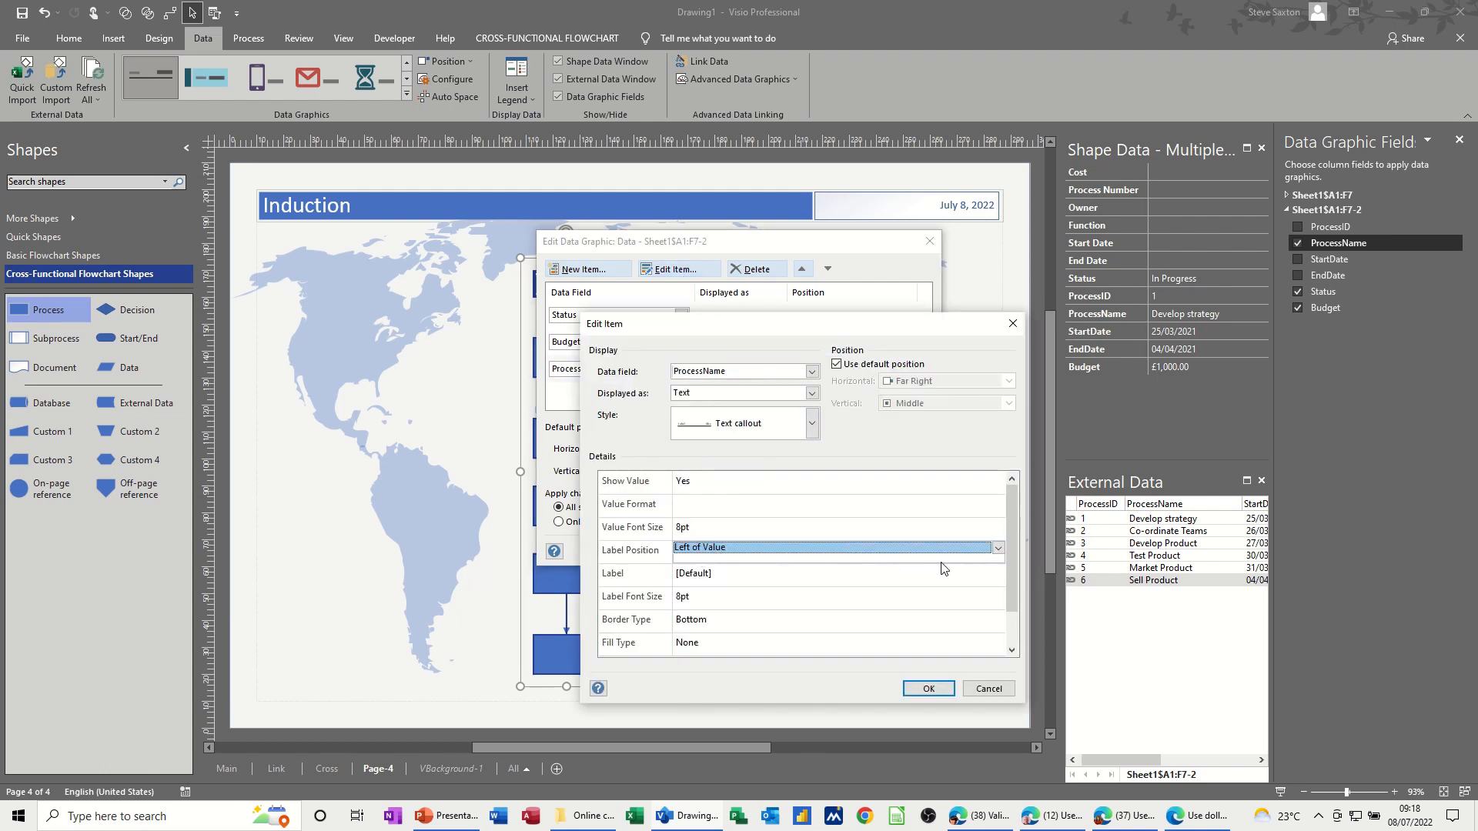
left_click(997, 548)
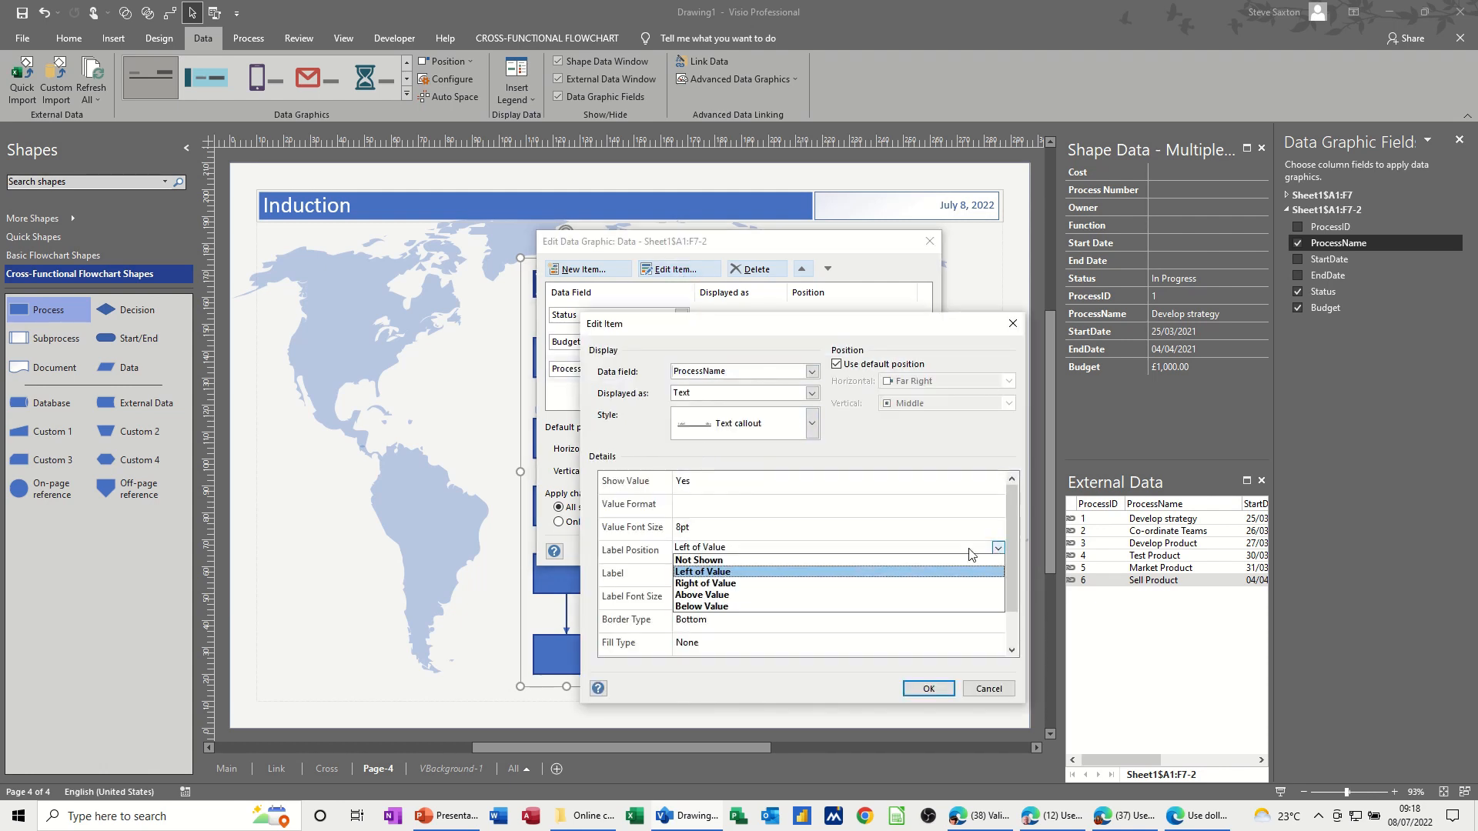
left_click(914, 561)
left_click(928, 688)
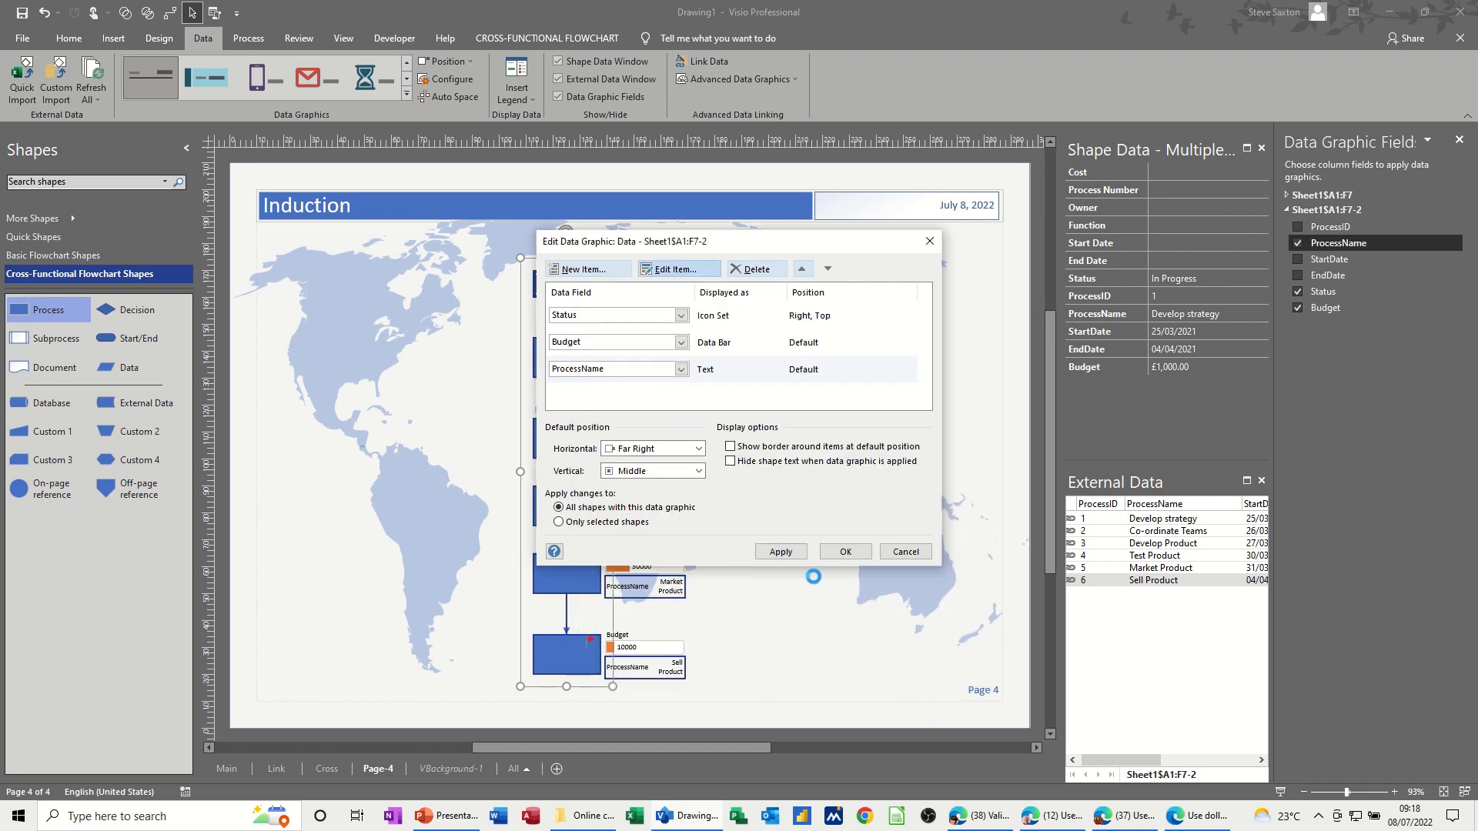
left_click(793, 560)
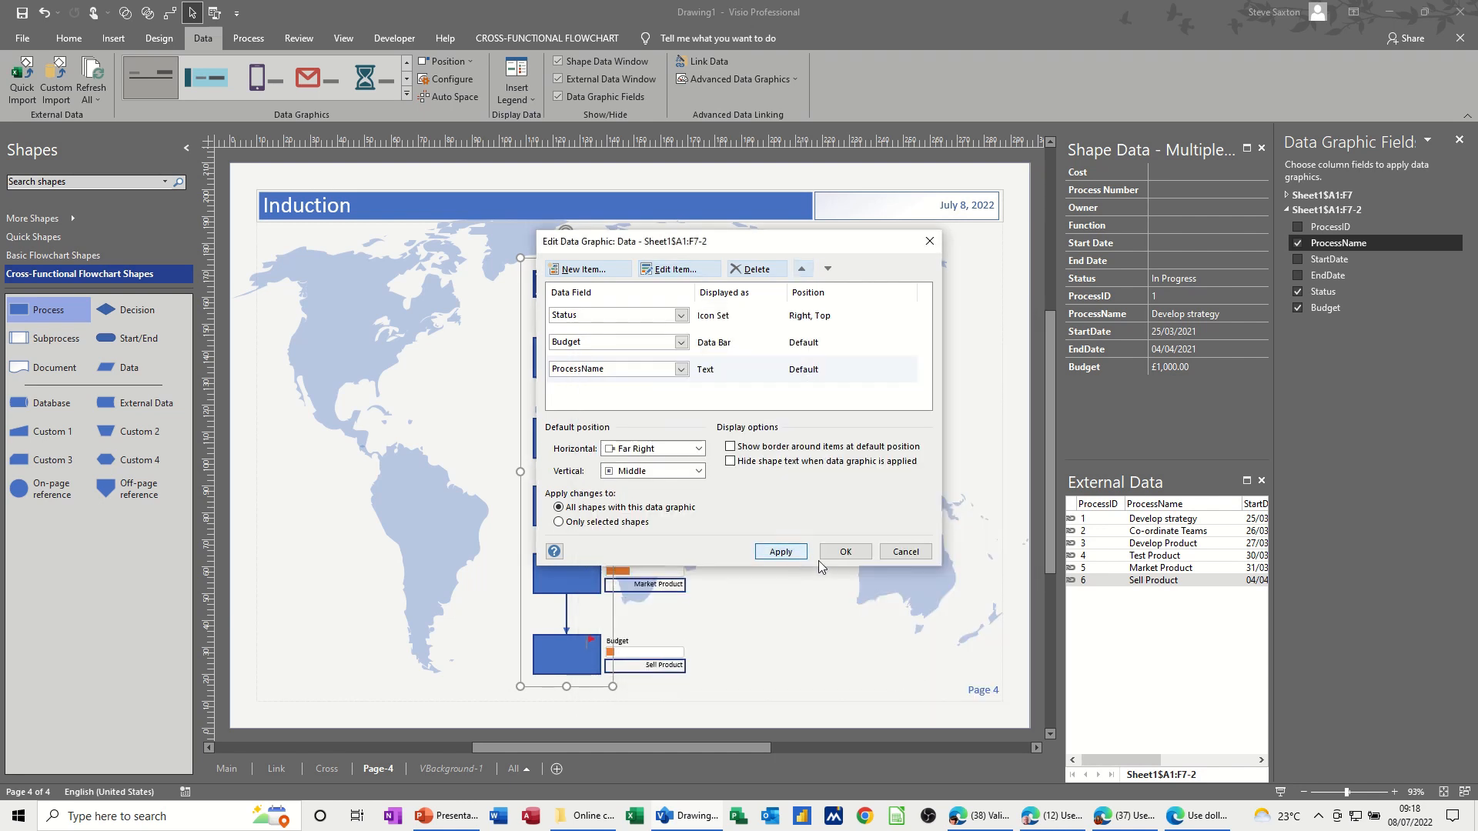
left_click(840, 553)
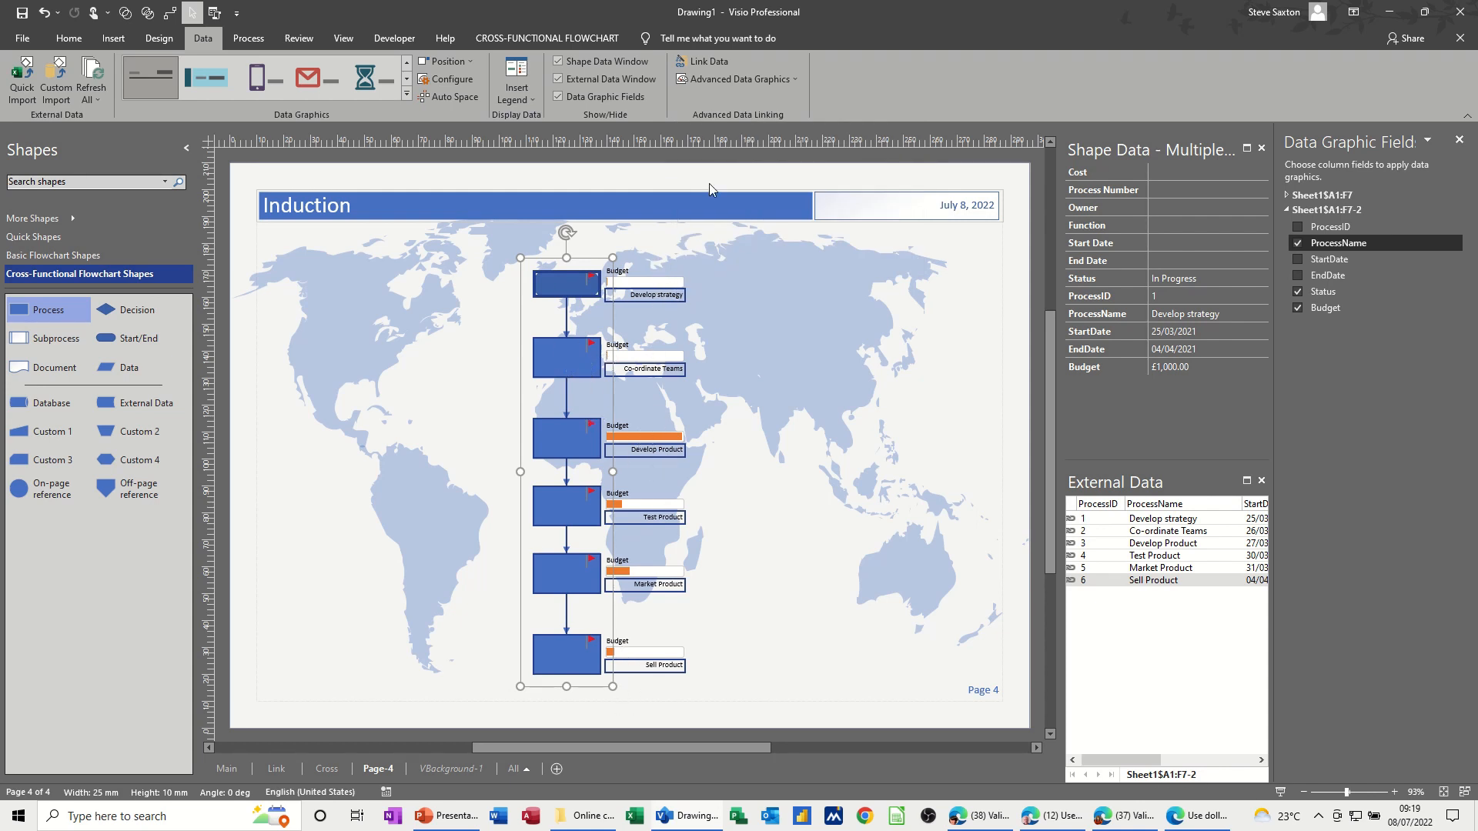
- Edit the data graphic's Status icon set, set its Horizontal position to Left, and apply the change
left_click(733, 80)
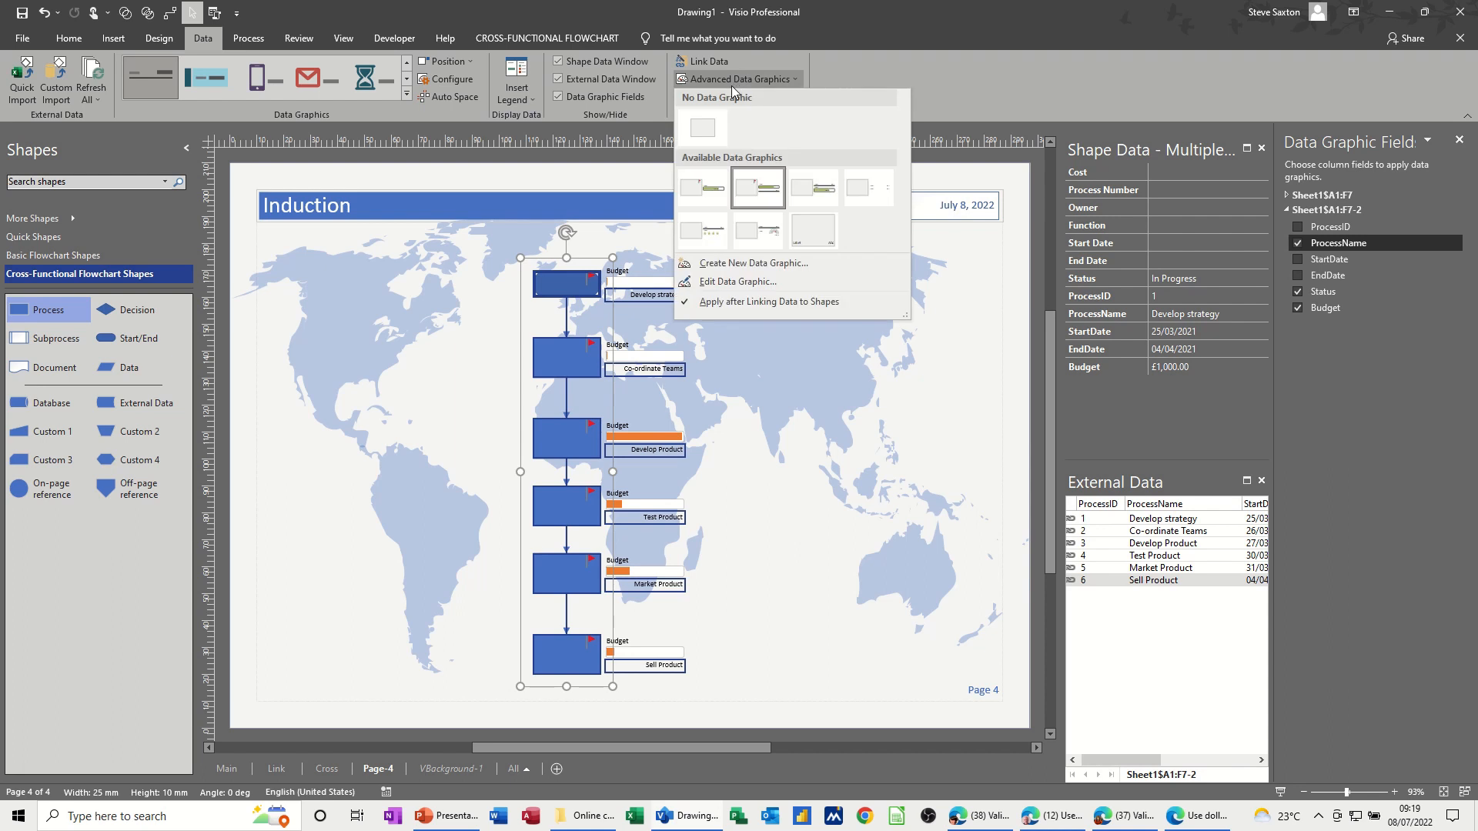
left_click(733, 280)
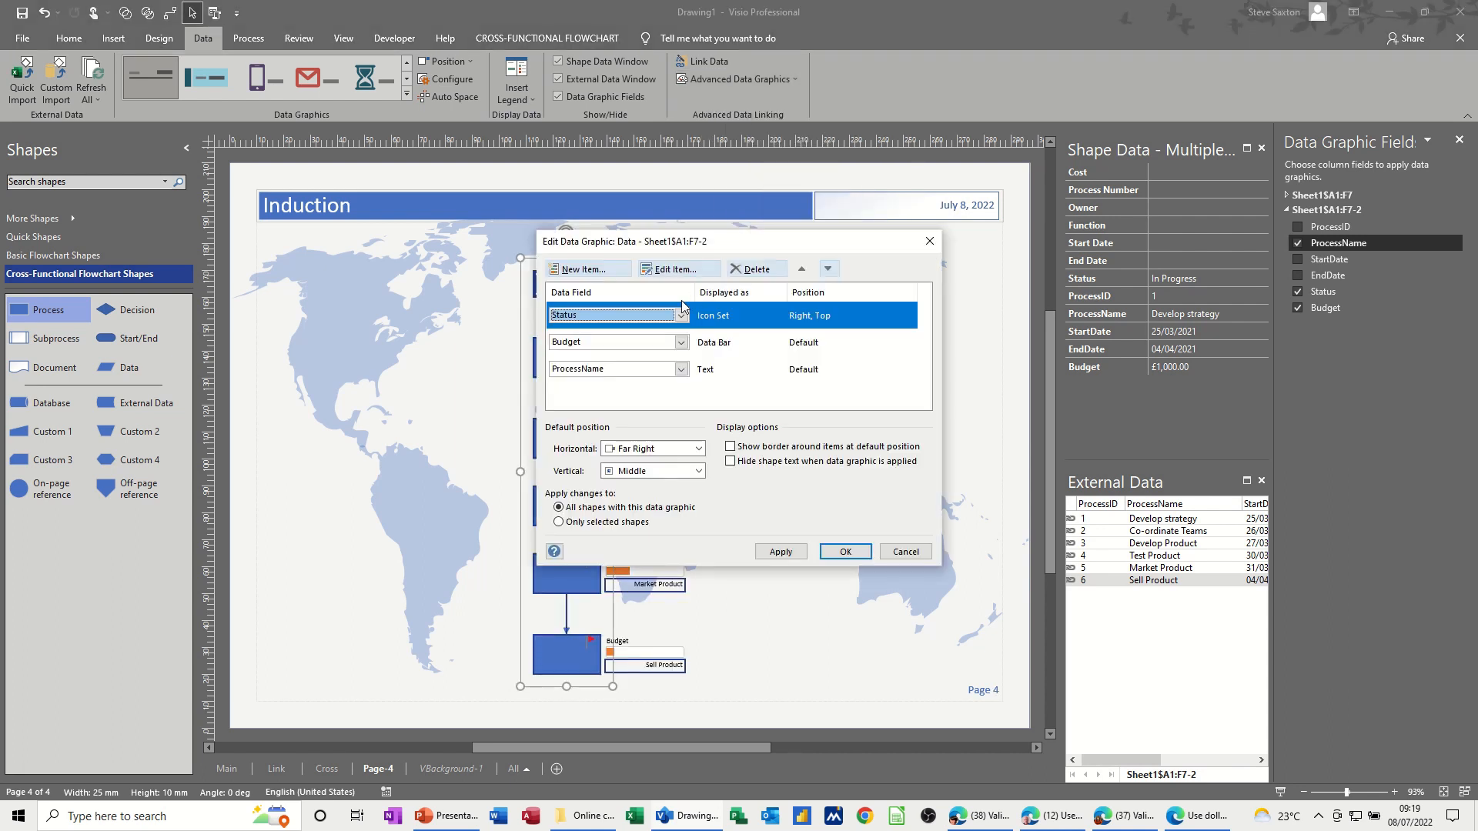
left_click(678, 271)
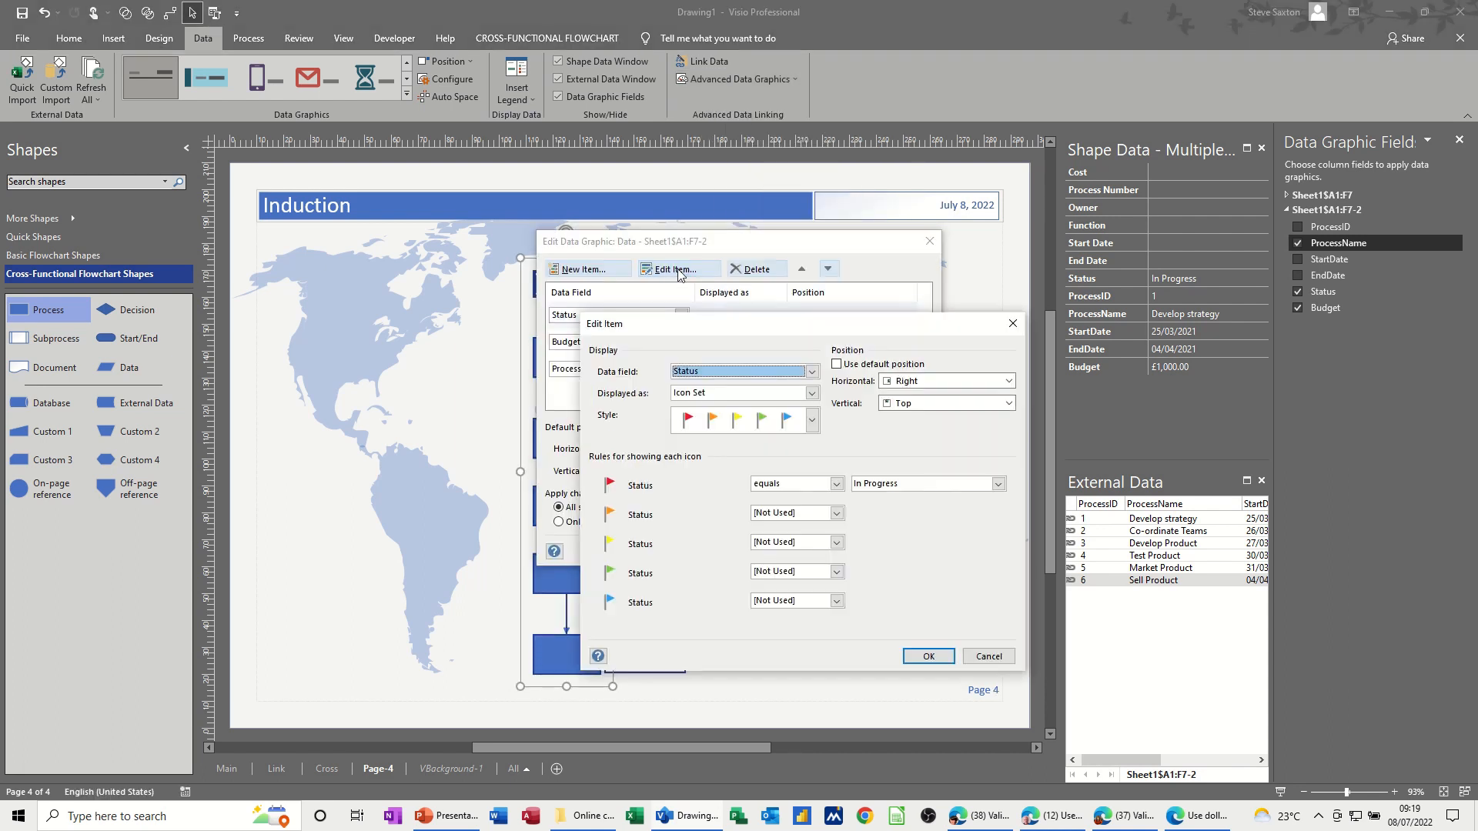
left_click(936, 381)
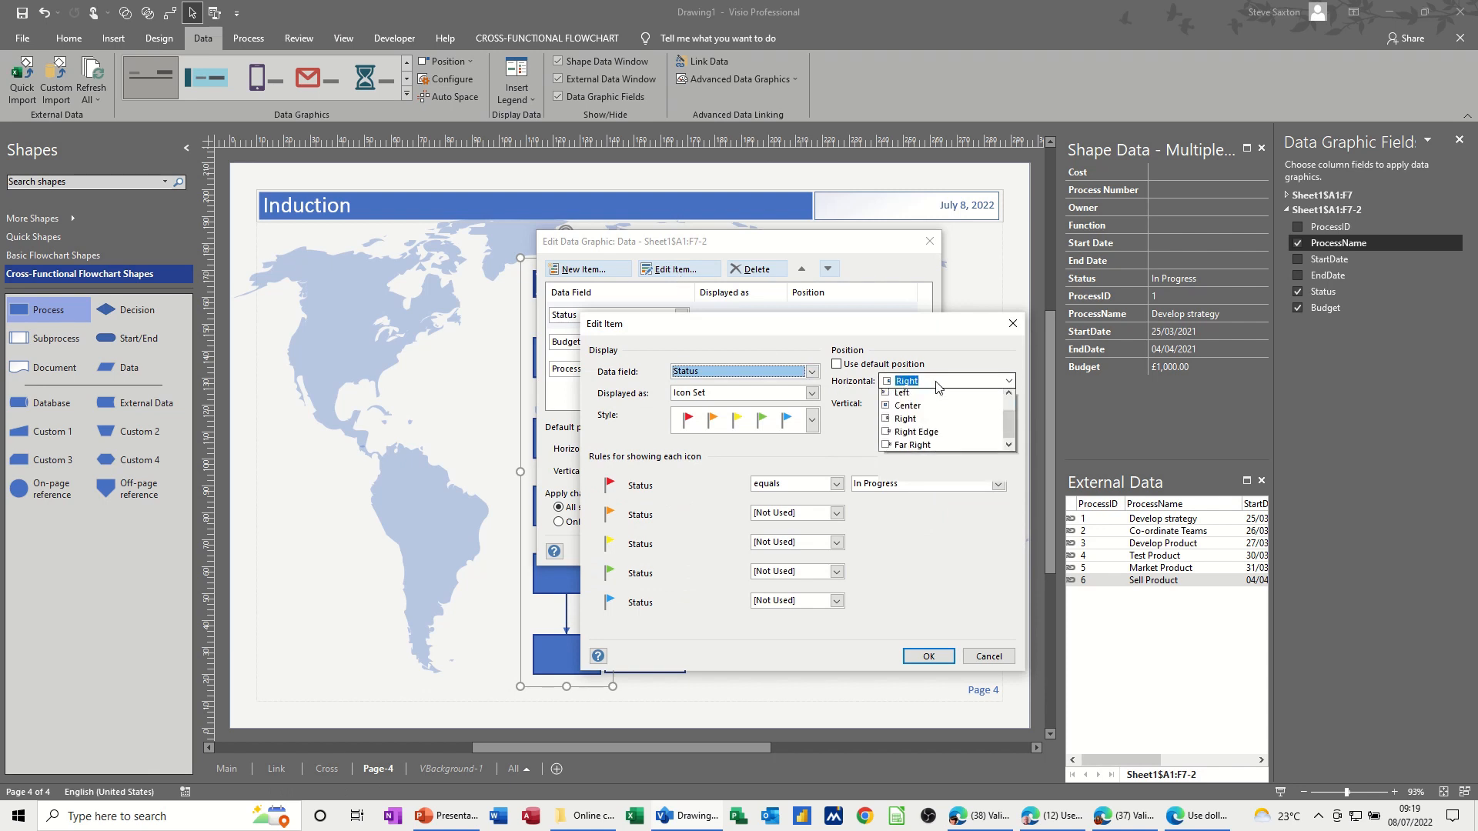
key("Up")
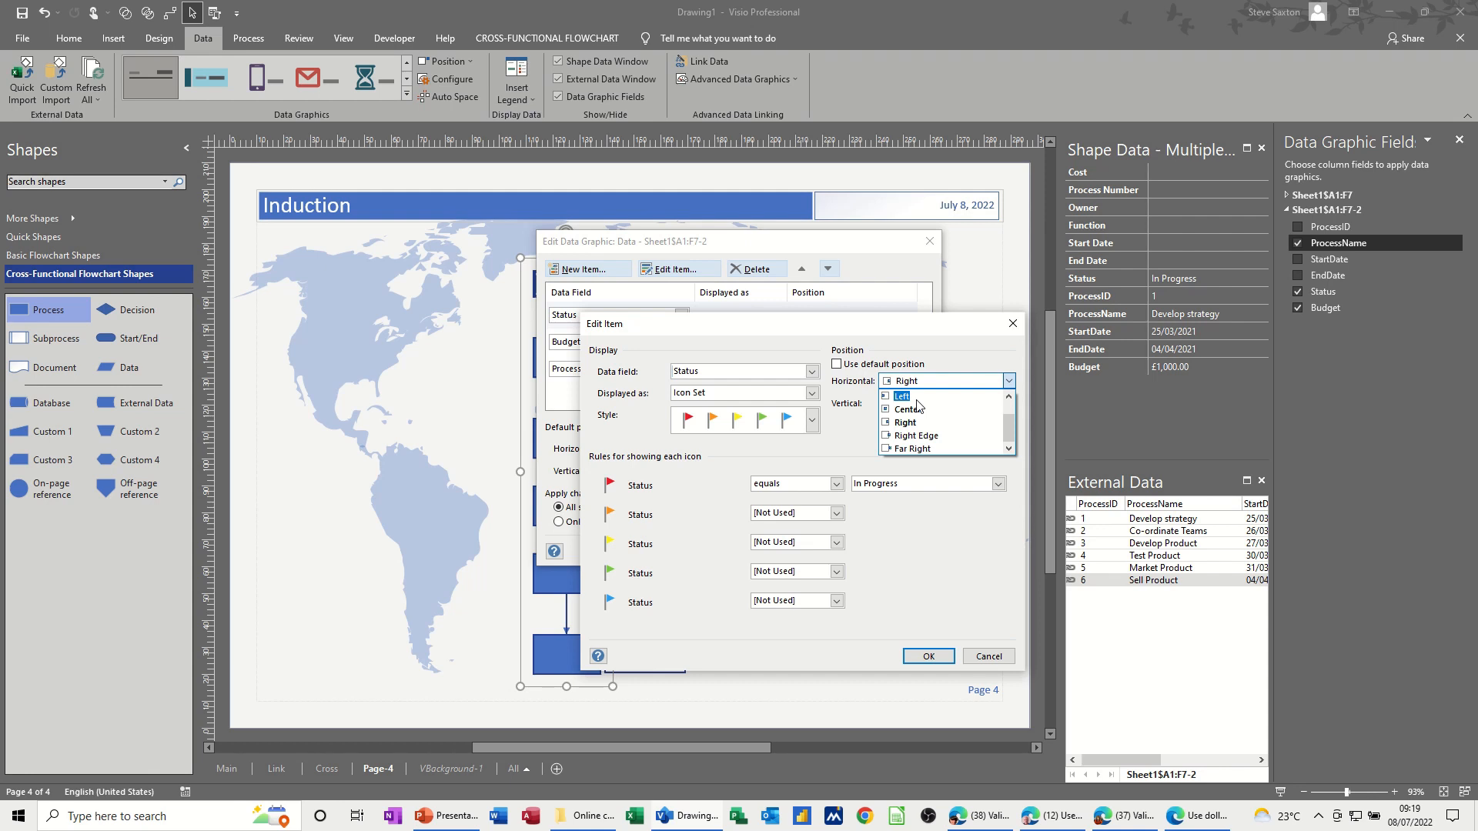
key("Return")
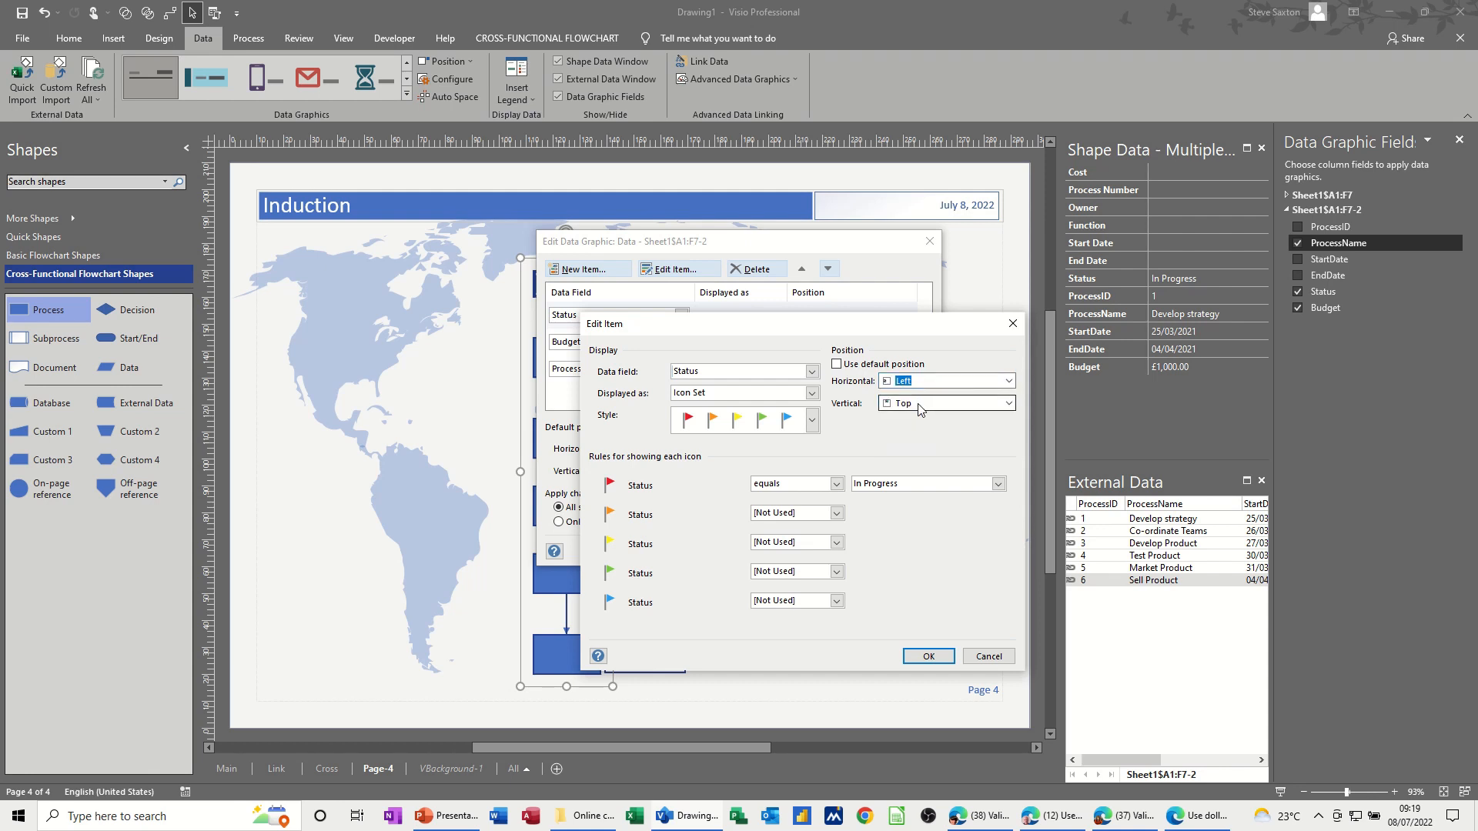
left_click(923, 656)
left_click(779, 553)
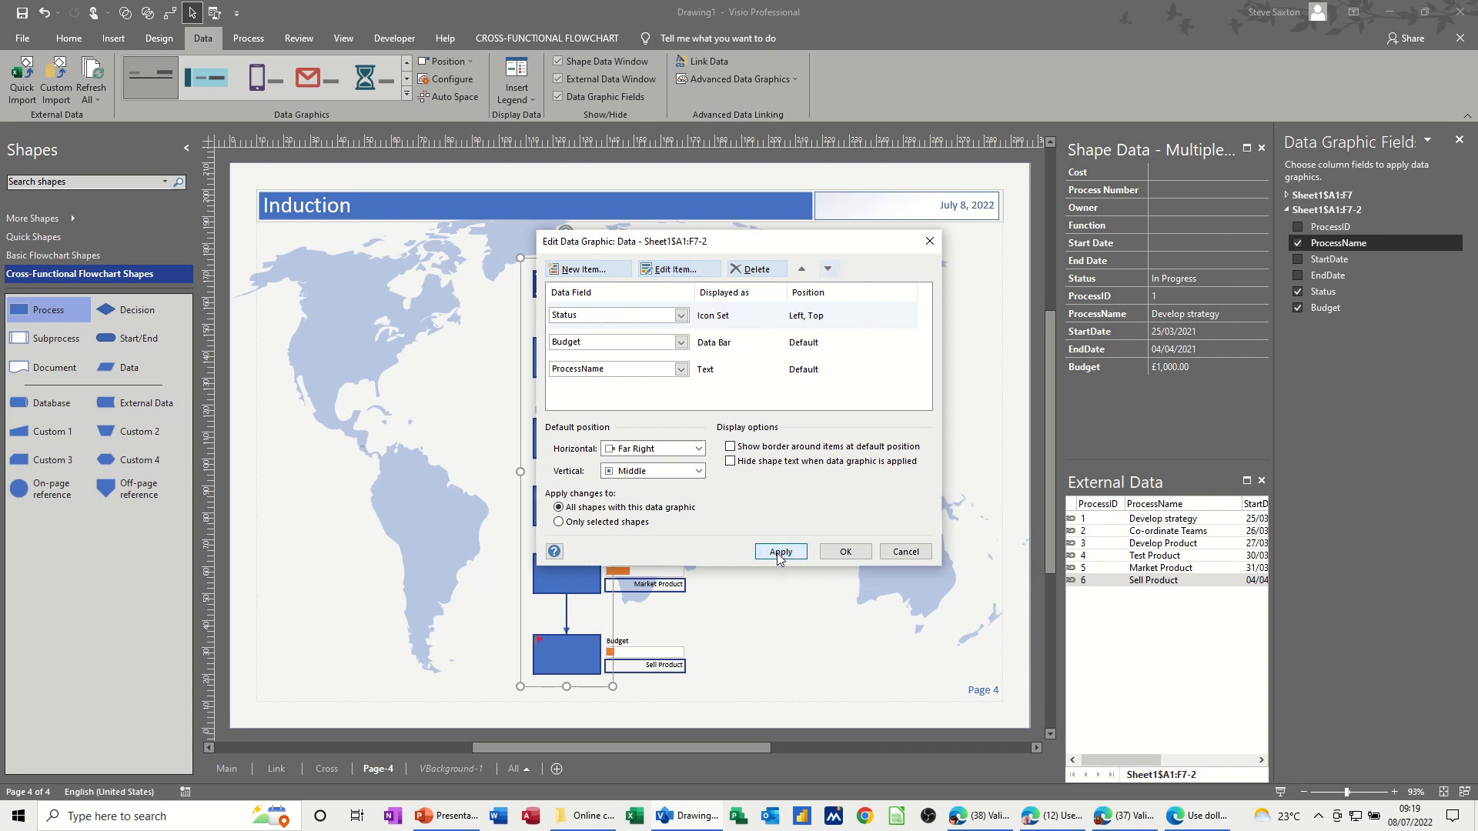
- Turn off the default position for the Budget data bar and set its Horizontal position to Left
left_click(637, 343)
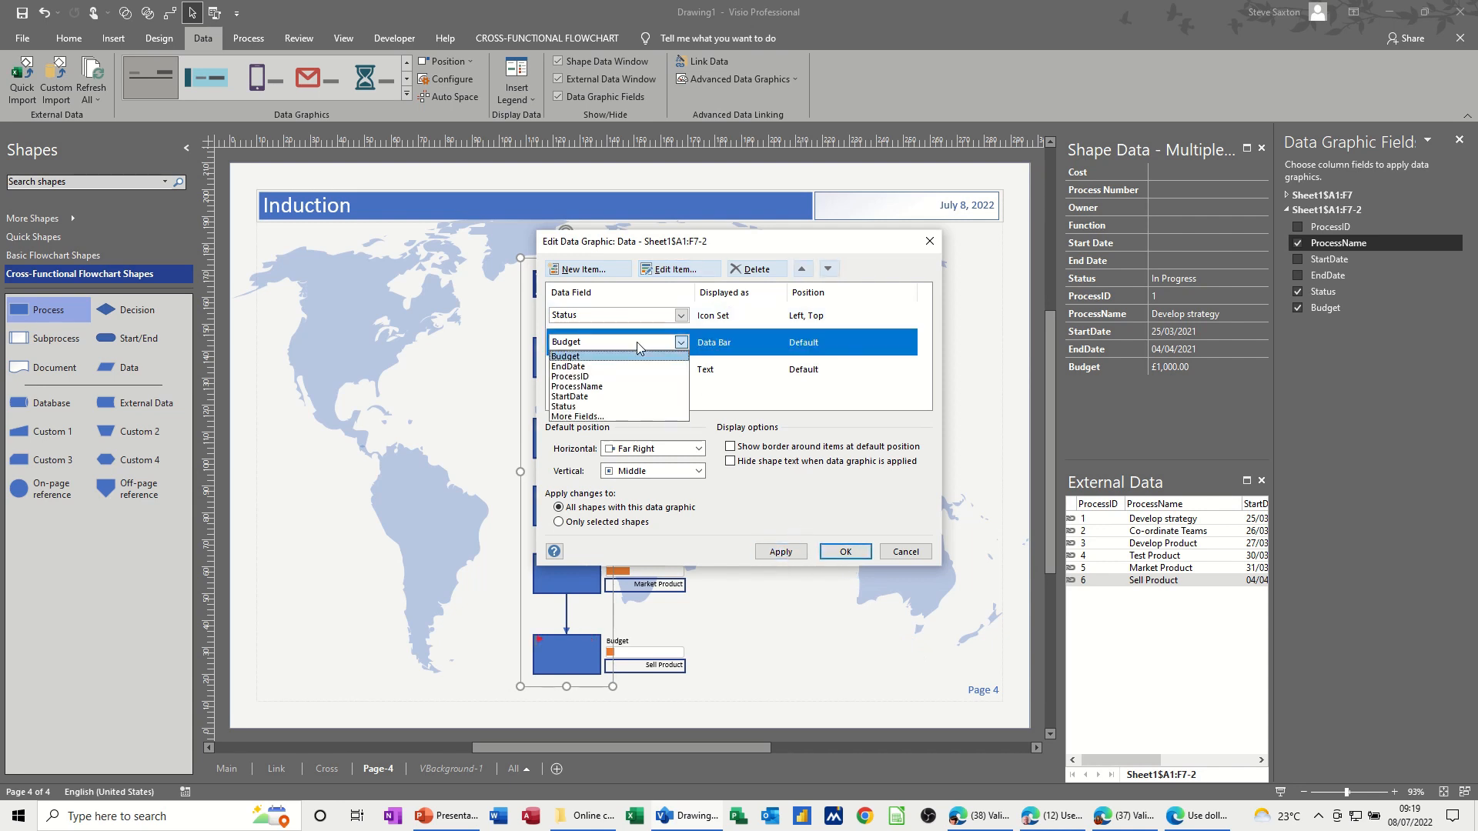
left_click(696, 275)
left_click(693, 273)
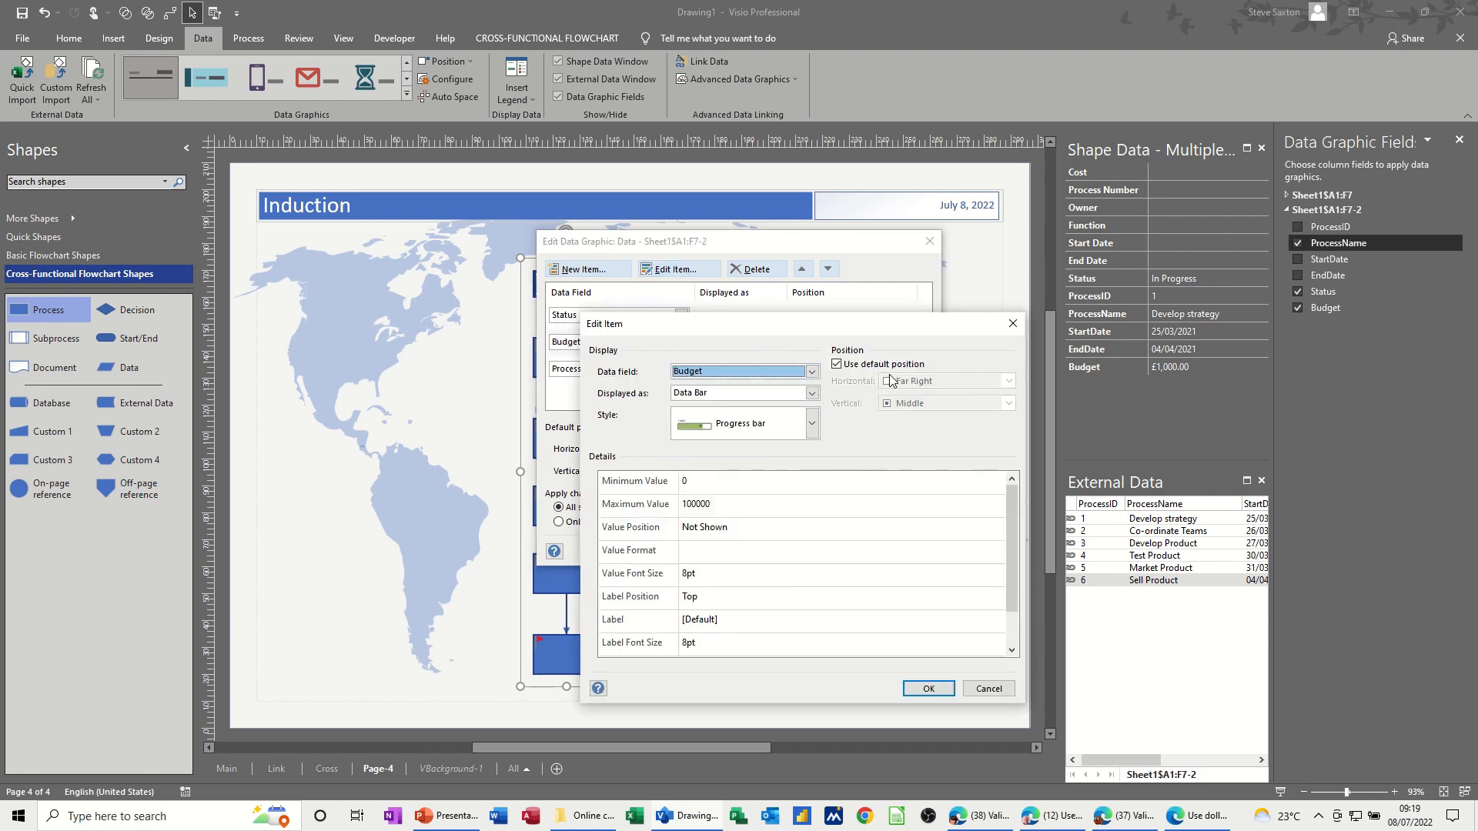
left_click(856, 365)
left_click(912, 380)
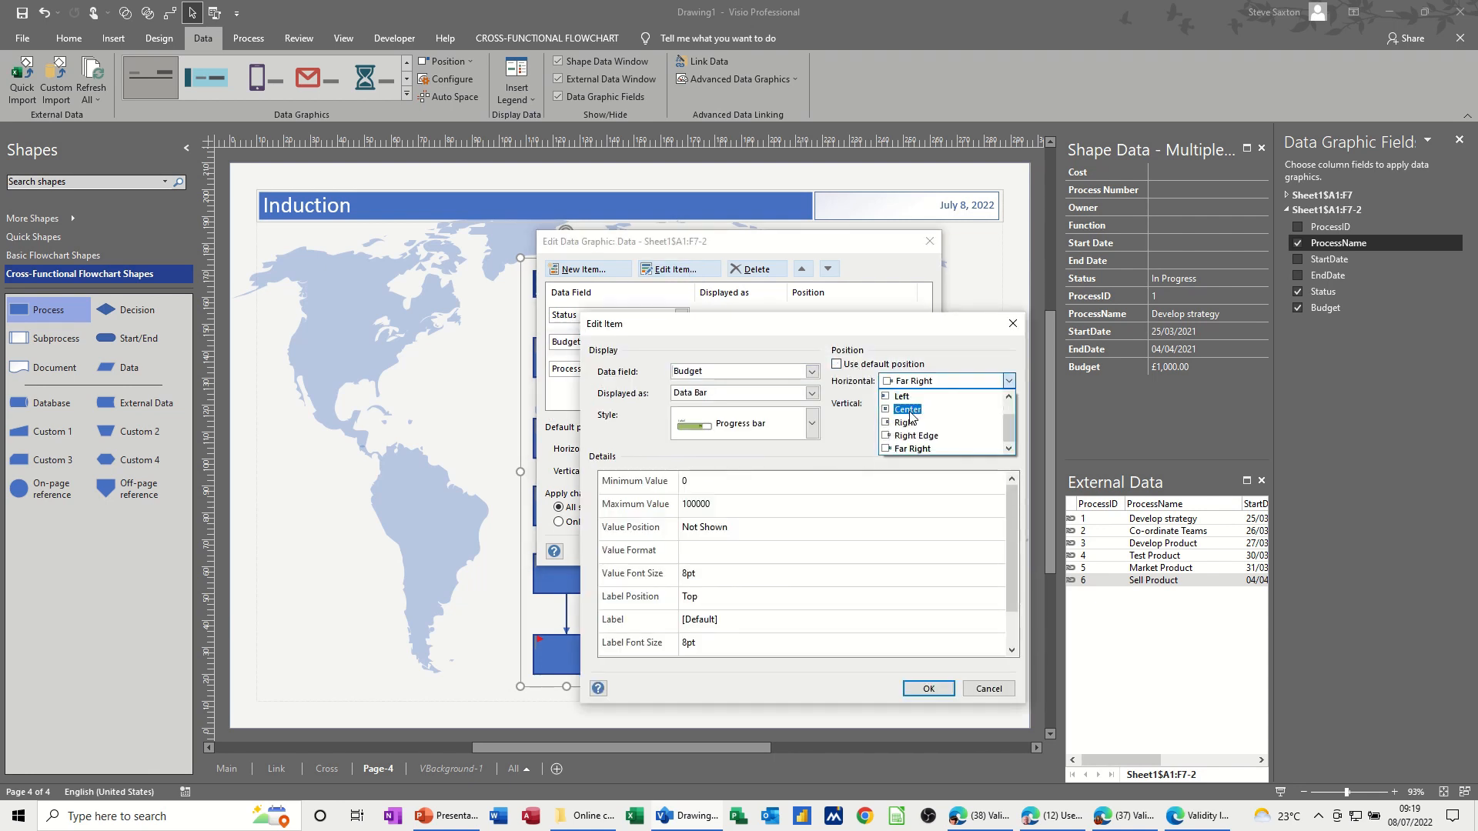
left_click(907, 395)
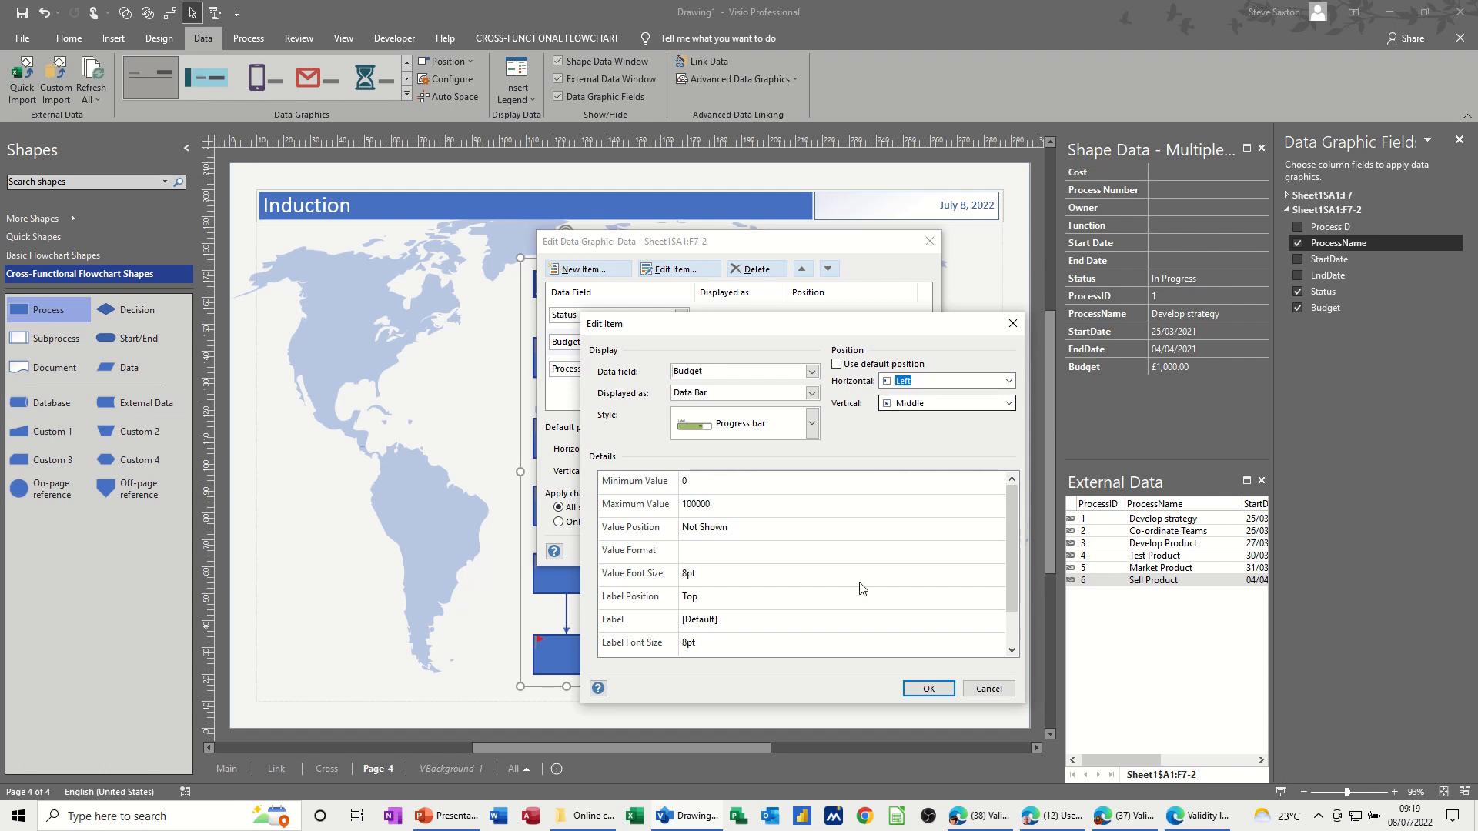
left_click(928, 693)
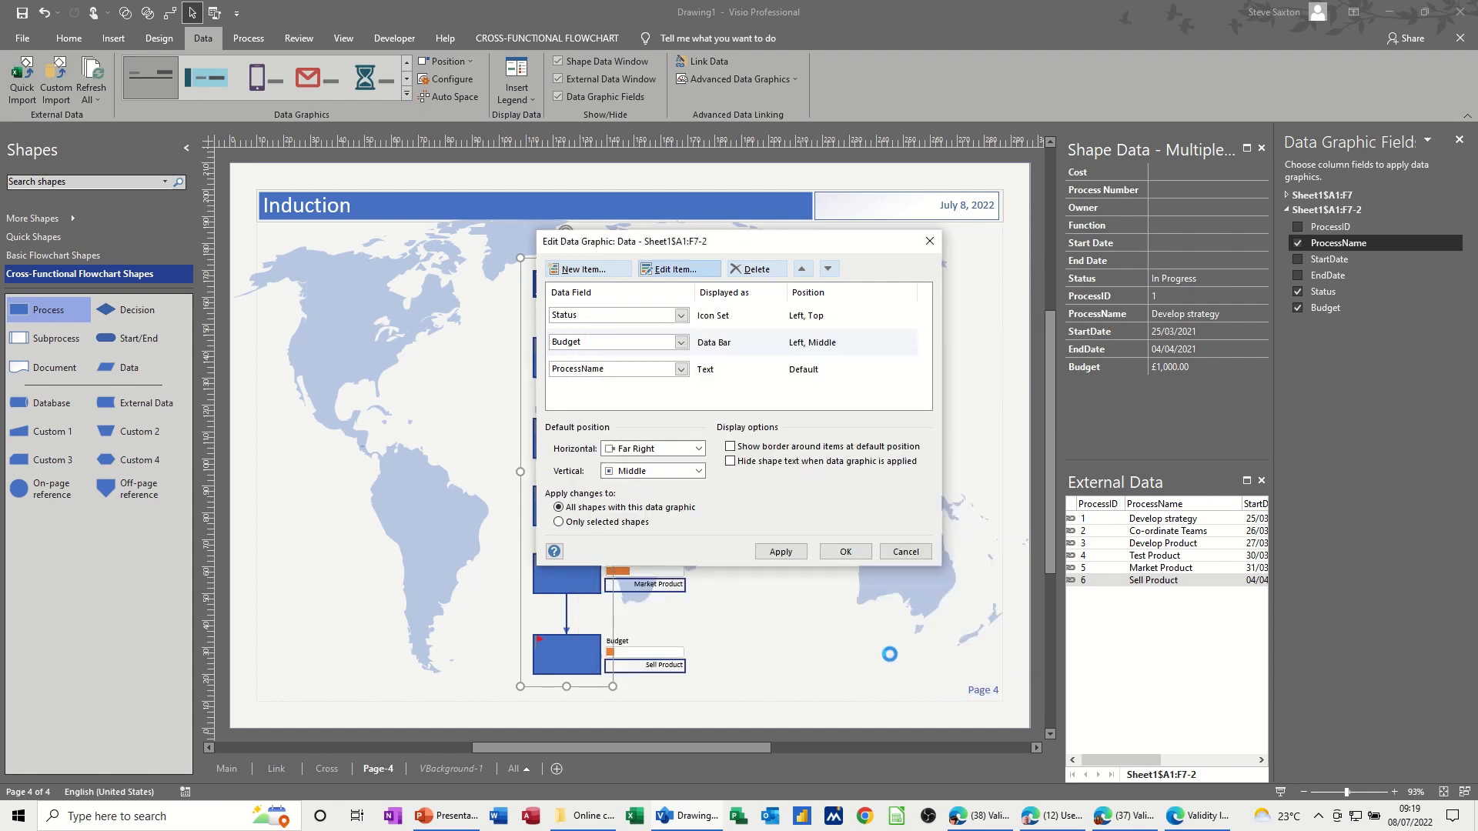
- Override the ProcessName text item's default position with Horizontal Left and Vertical Bottom, and save the data graphic
left_click(680, 369)
left_click(667, 262)
left_click(668, 268)
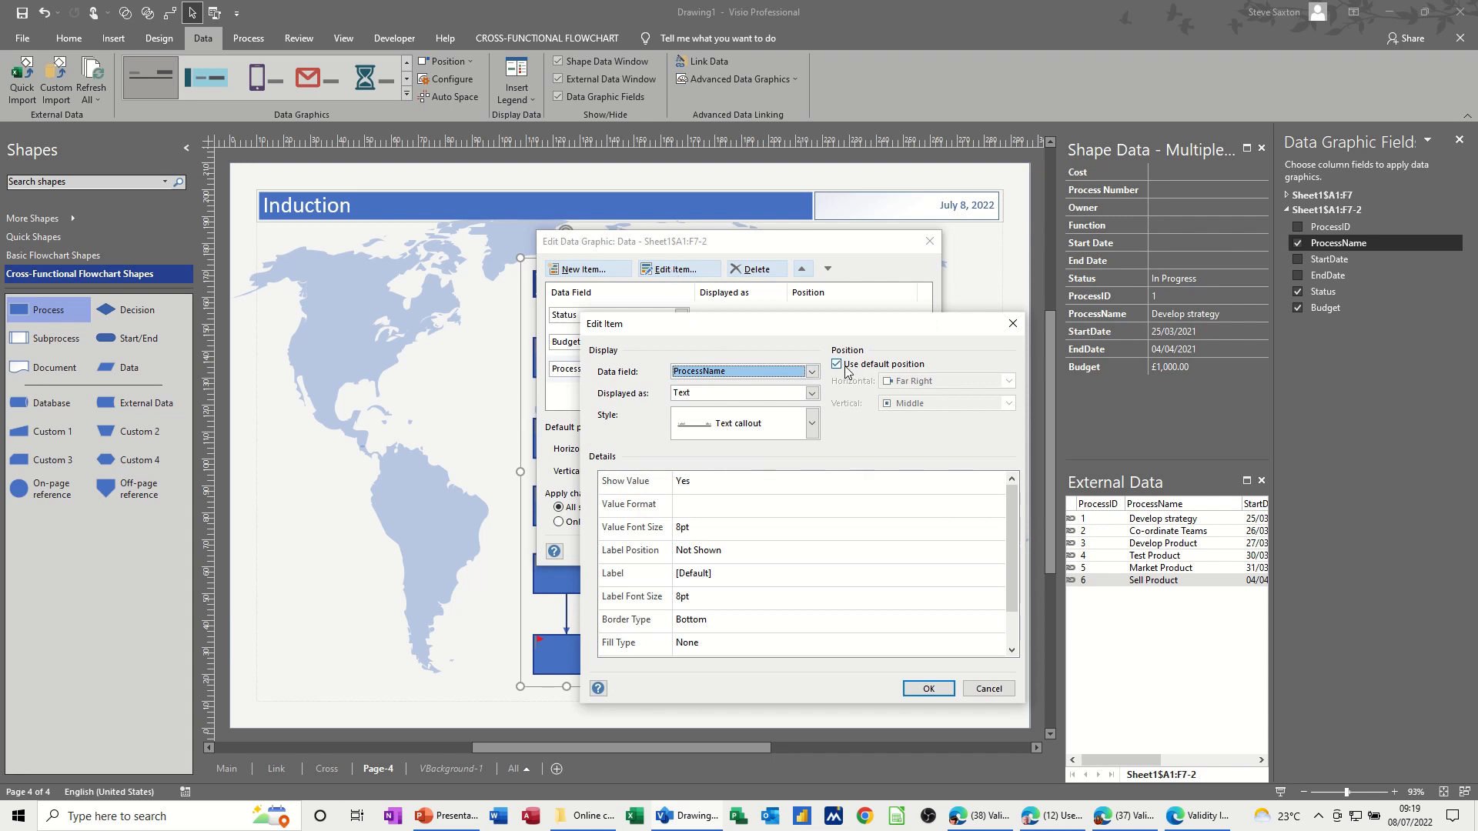
left_click(838, 364)
left_click(905, 381)
left_click(899, 396)
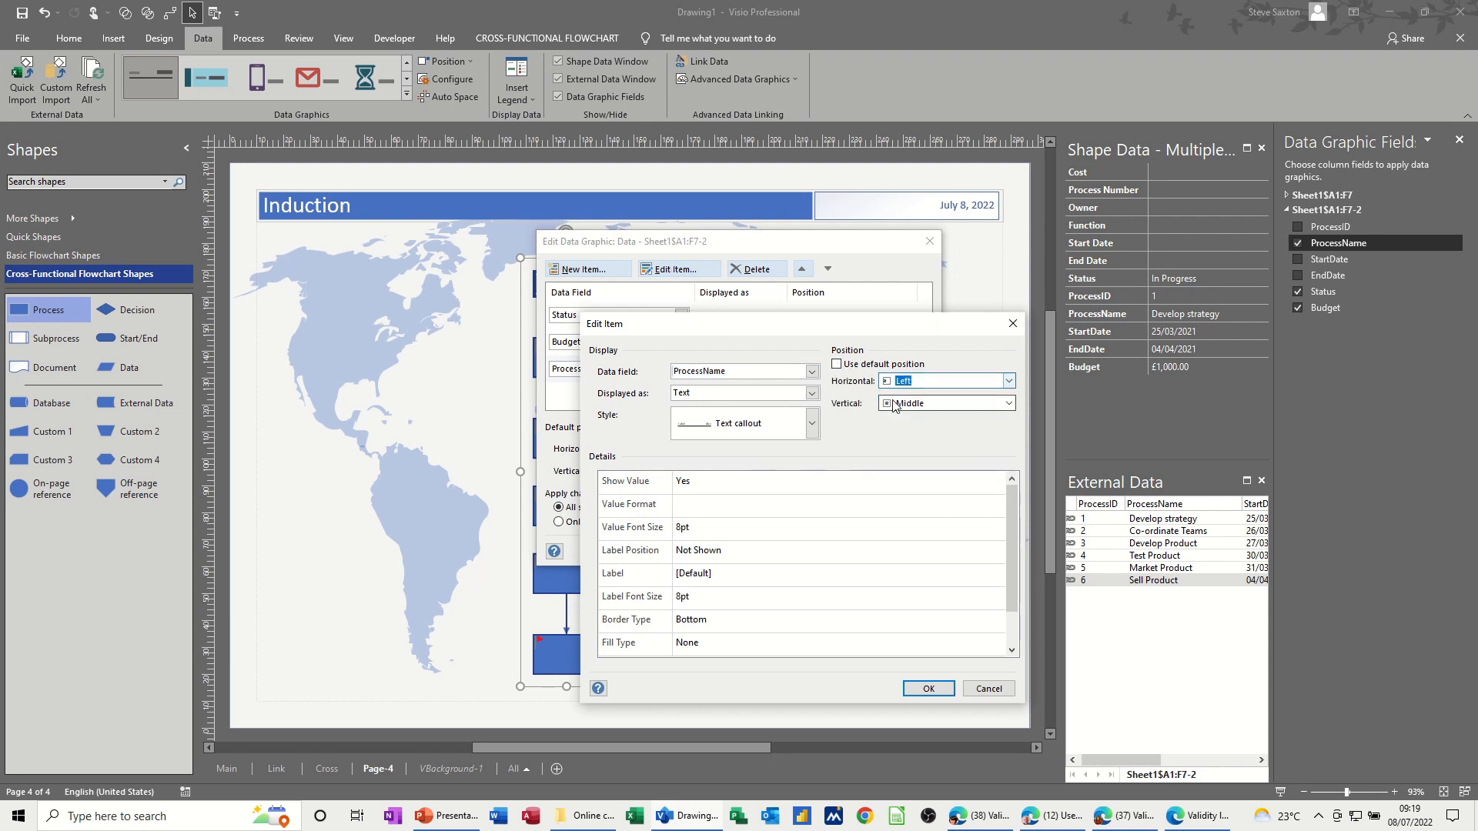
left_click(900, 403)
left_click(905, 445)
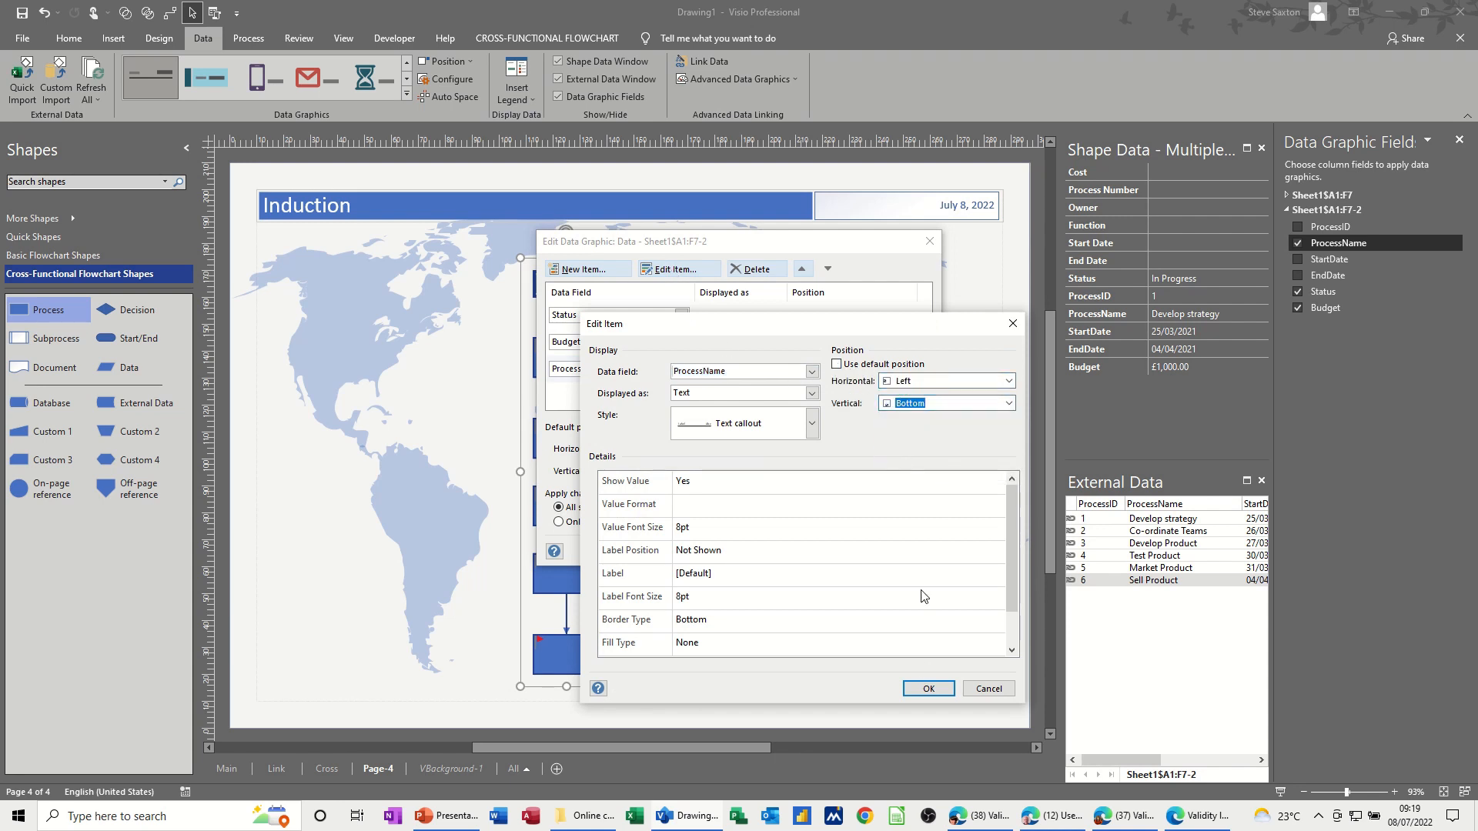
left_click(922, 688)
left_click(856, 557)
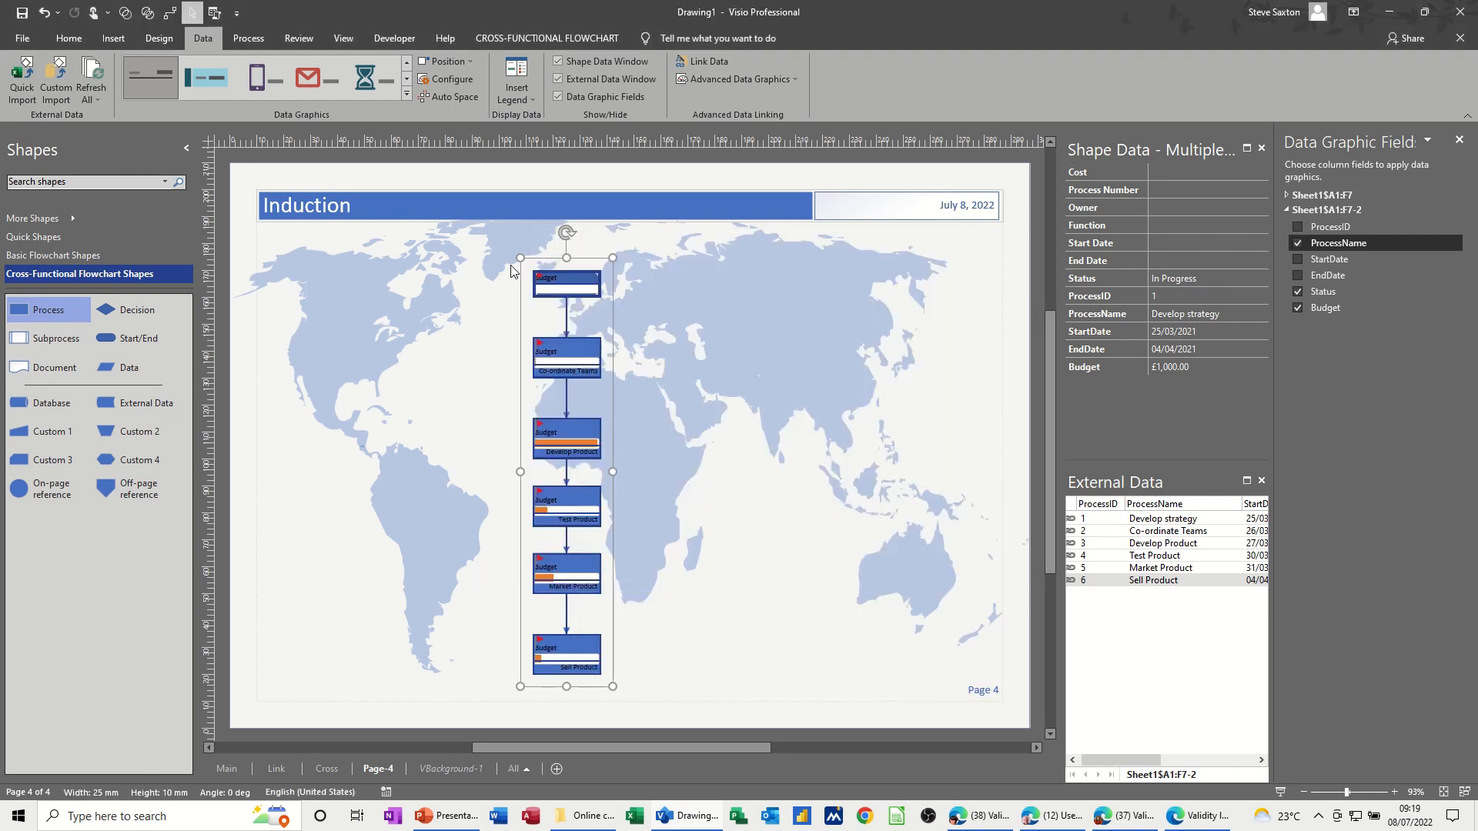
- Try to change the font color of the text in the selected column of linked shapes
left_click(76, 43)
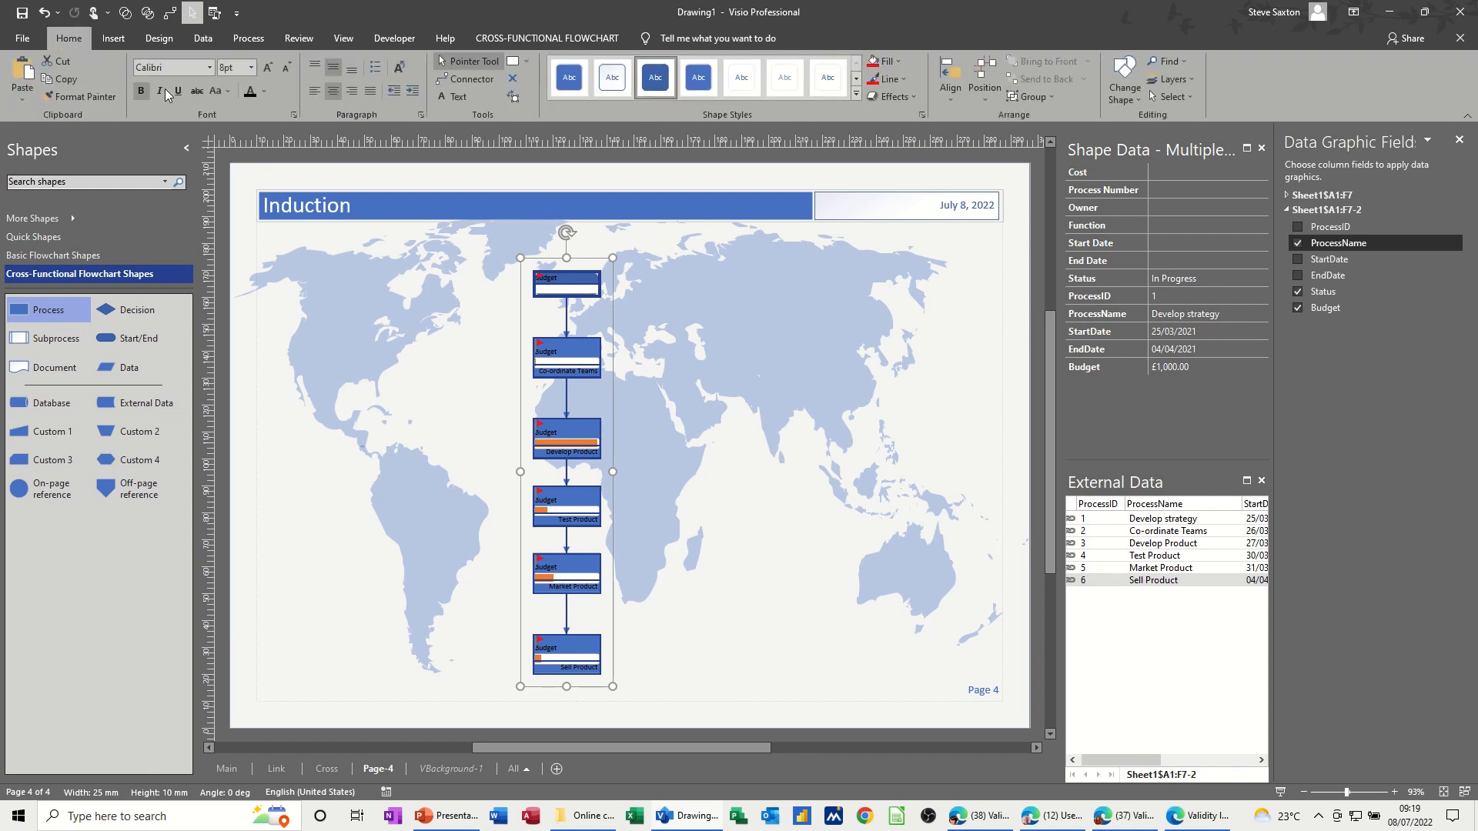
left_click(264, 90)
left_click(250, 144)
- Zoom in on the upper linked shapes and examine how the Status flags sit against the Budget labels
left_click(540, 279)
left_click(550, 282)
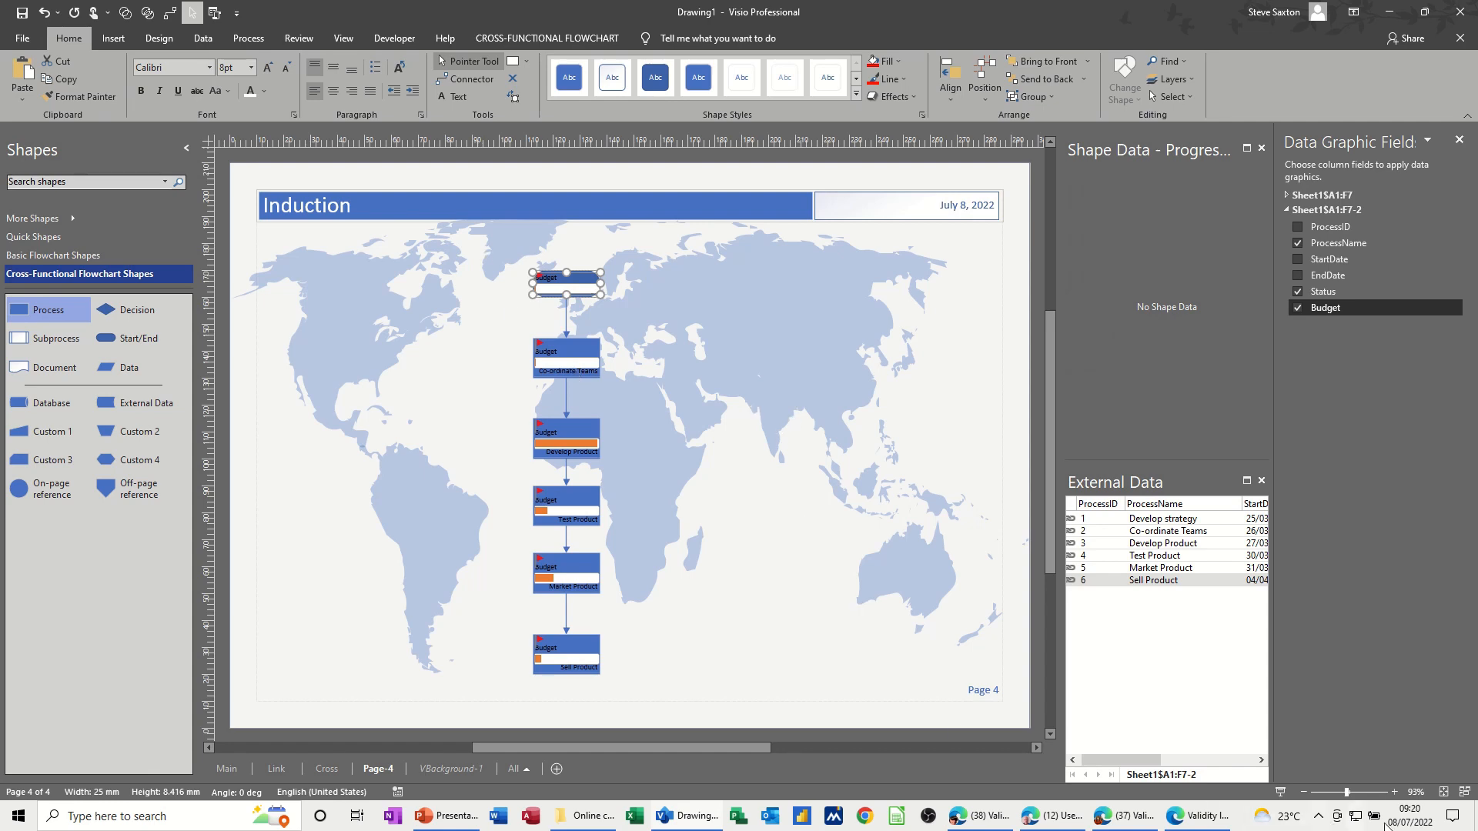
left_click(1395, 792)
left_click(1394, 792)
left_click(1395, 791)
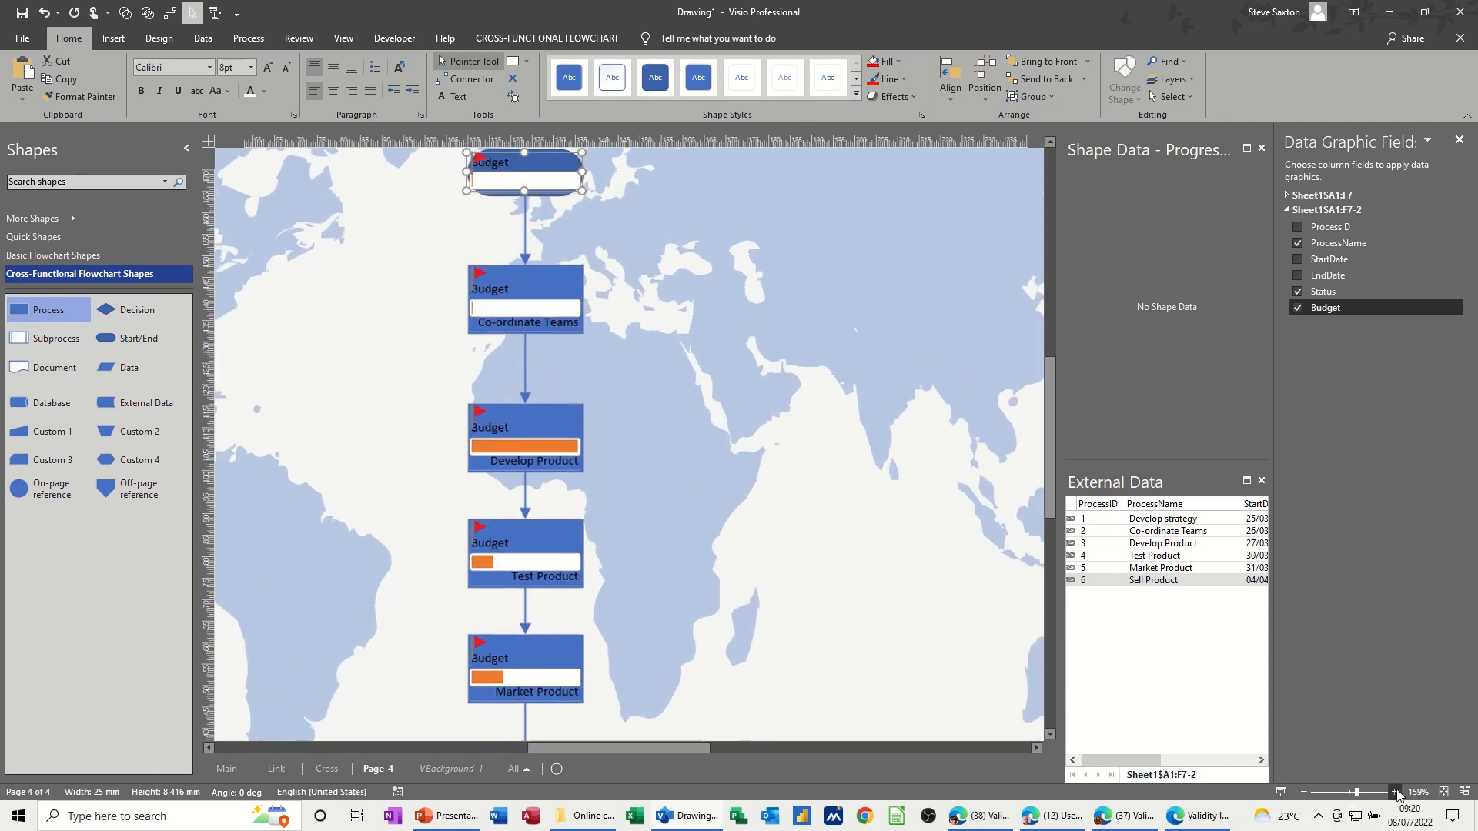
left_click(479, 272)
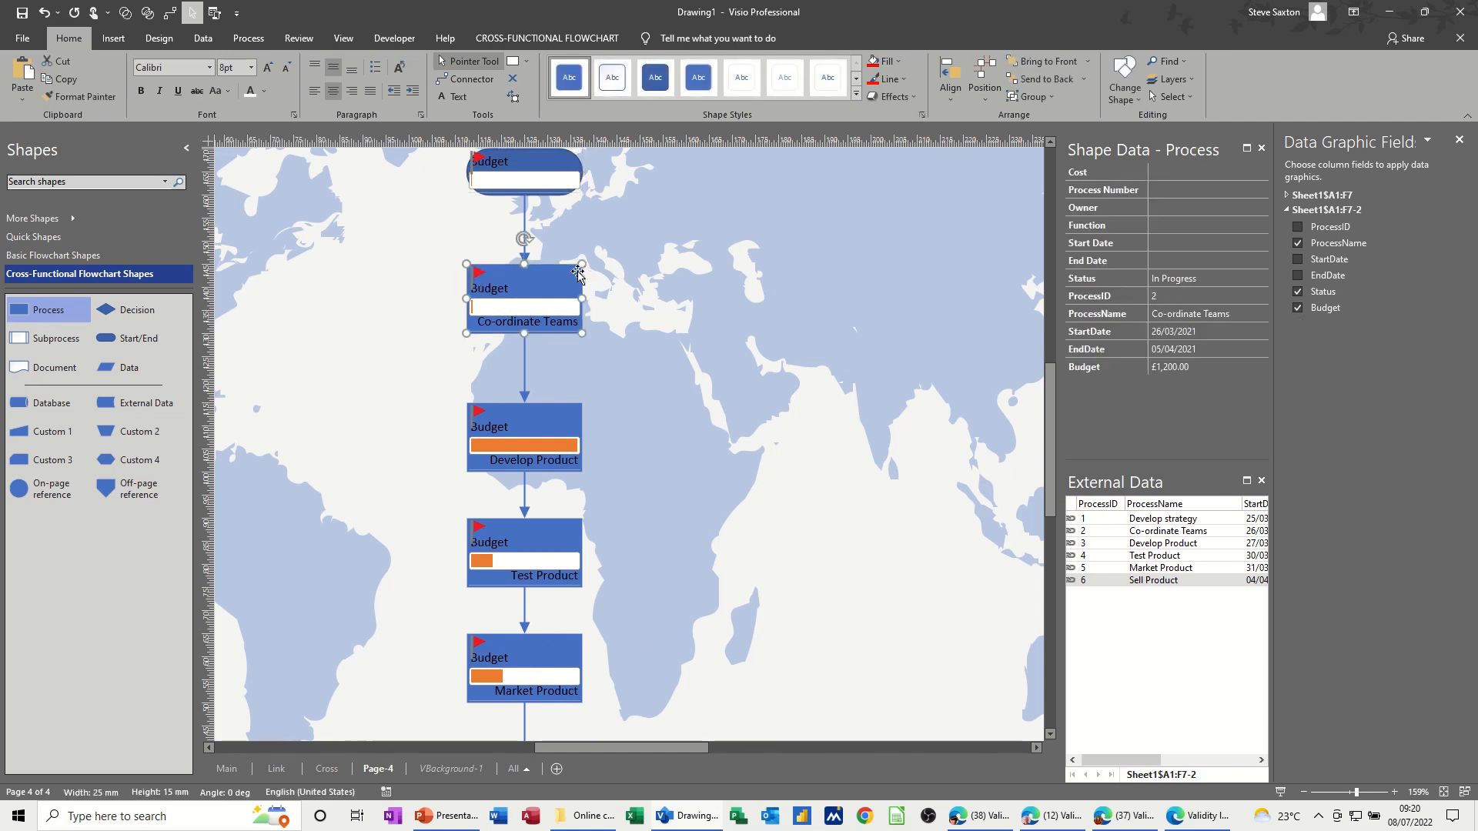
- Select the whole column of linked shapes and set the data graphic's Status icon set to the Right horizontal position
left_click(1304, 792)
left_click_drag(495, 245, 641, 724)
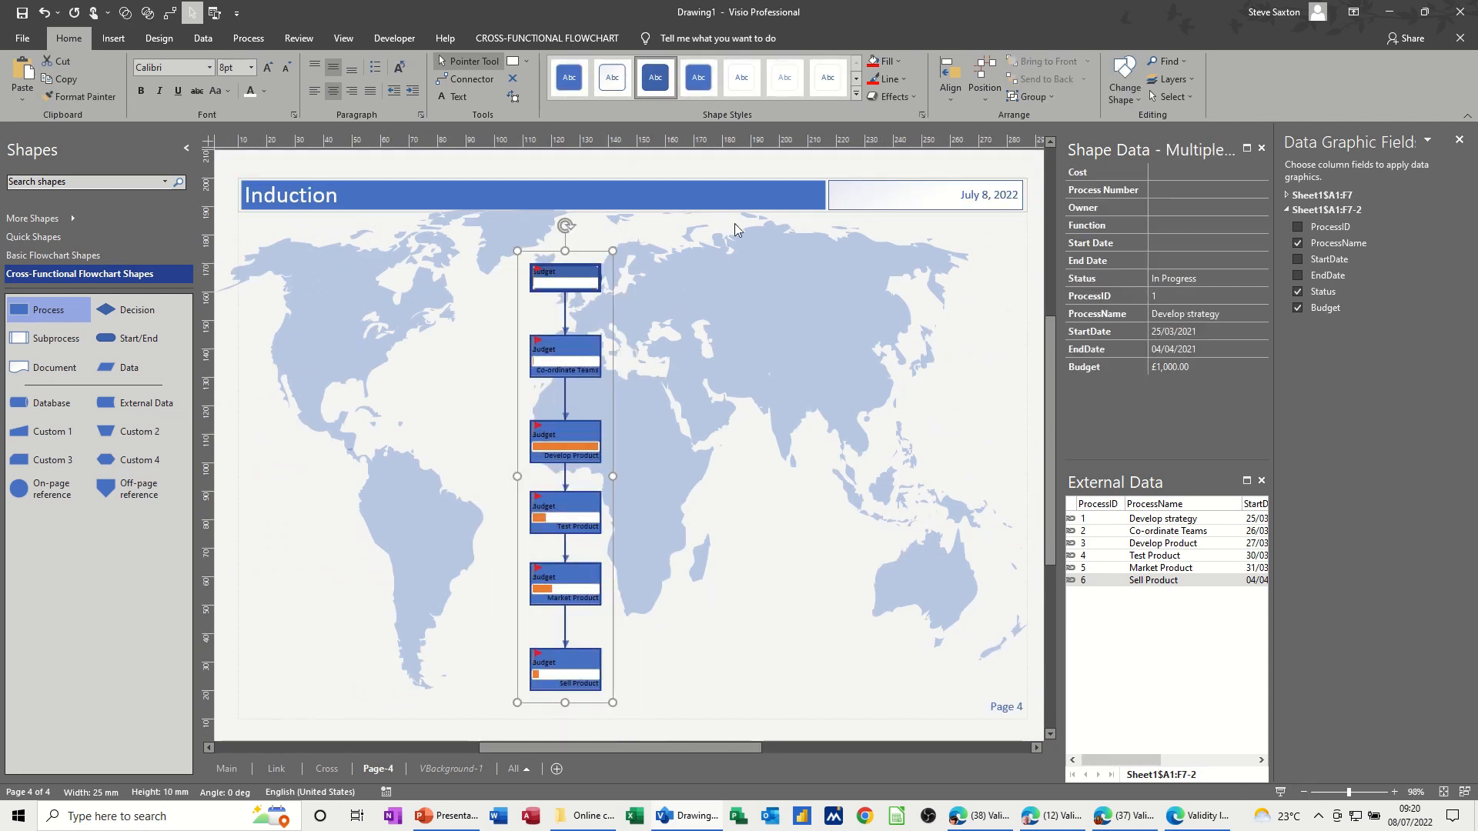
left_click(202, 38)
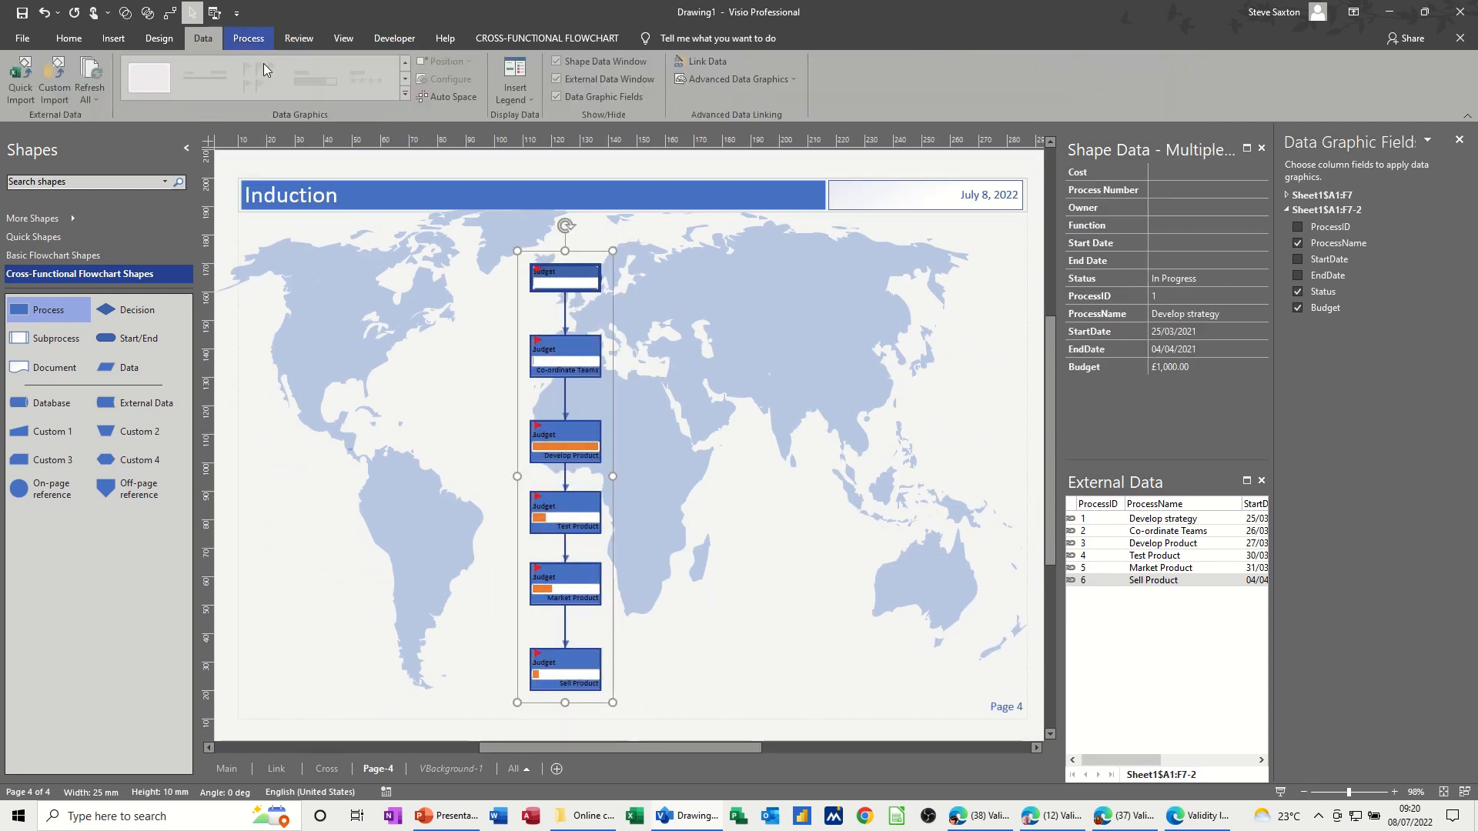
left_click(735, 79)
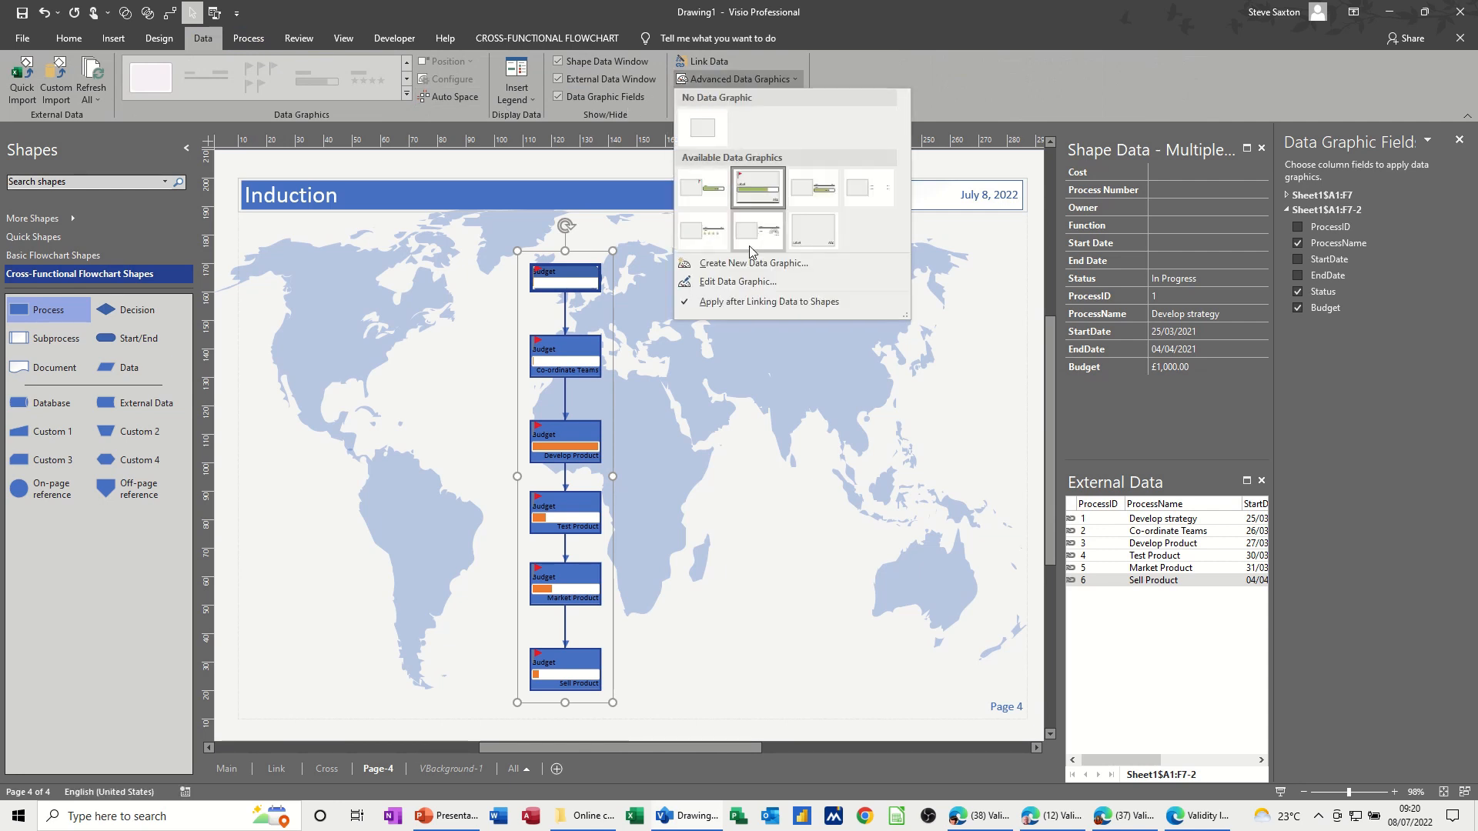
left_click(732, 282)
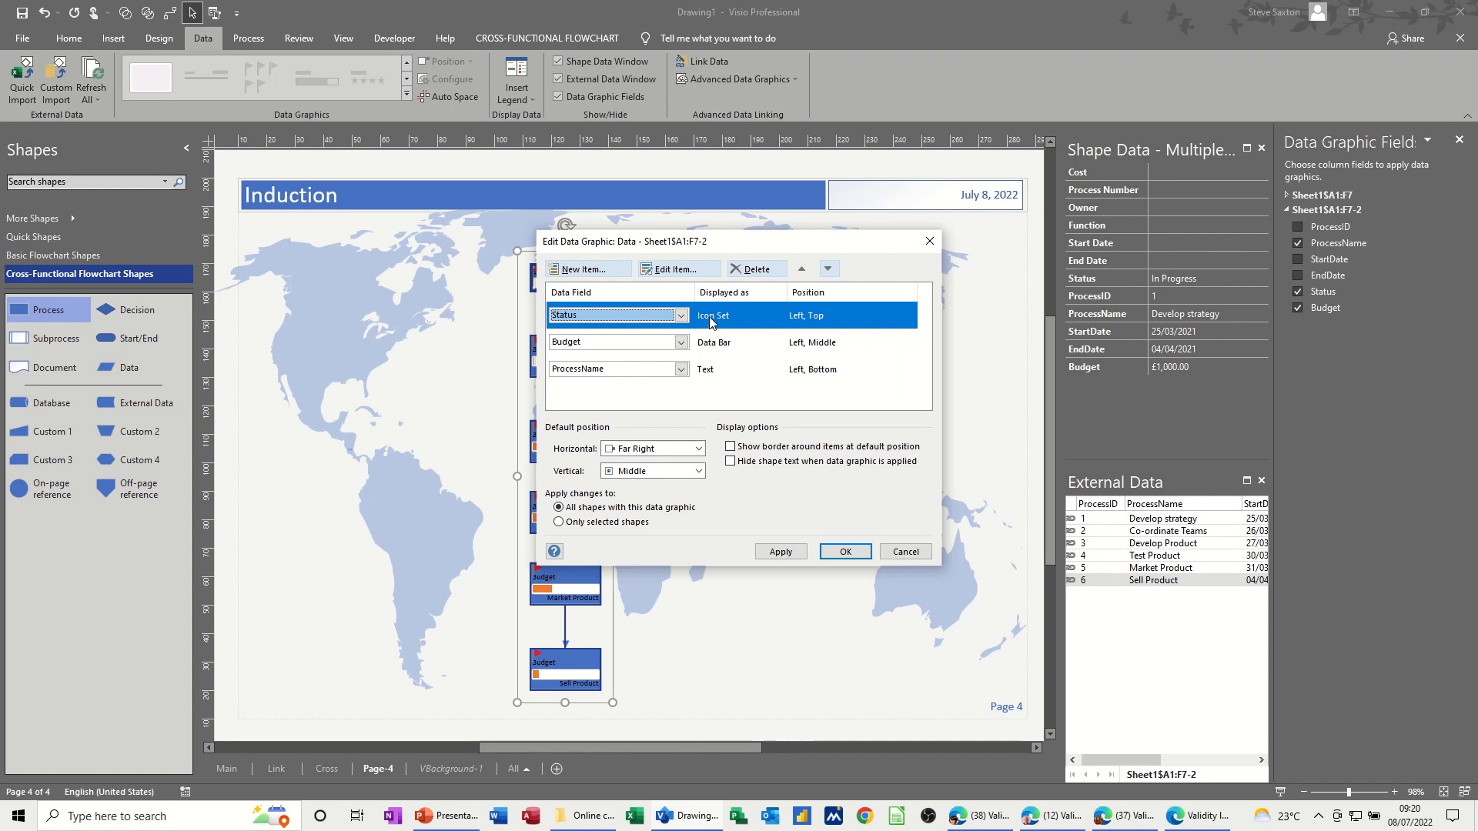
left_click(677, 271)
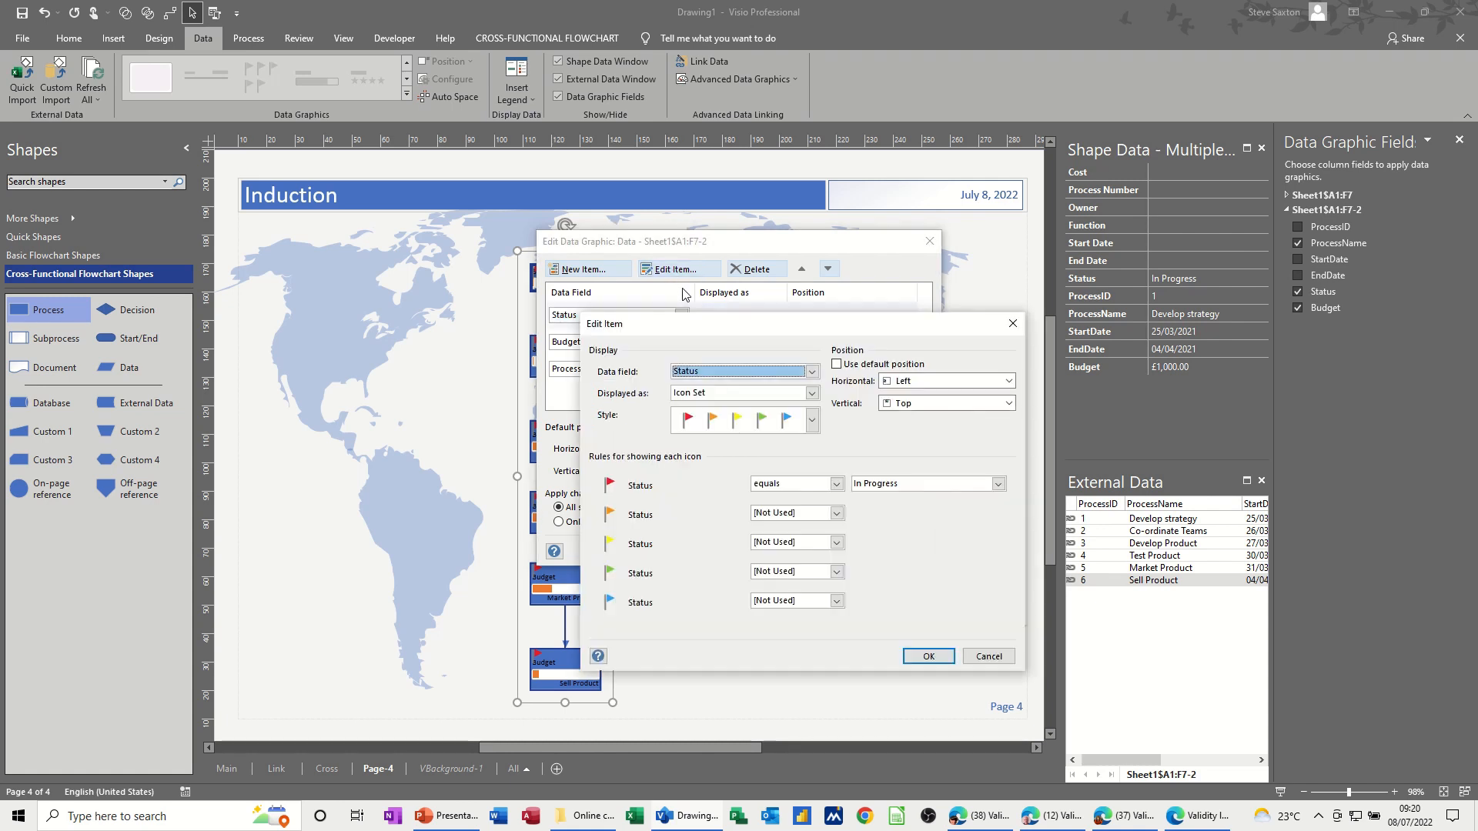
left_click(934, 383)
left_click(925, 424)
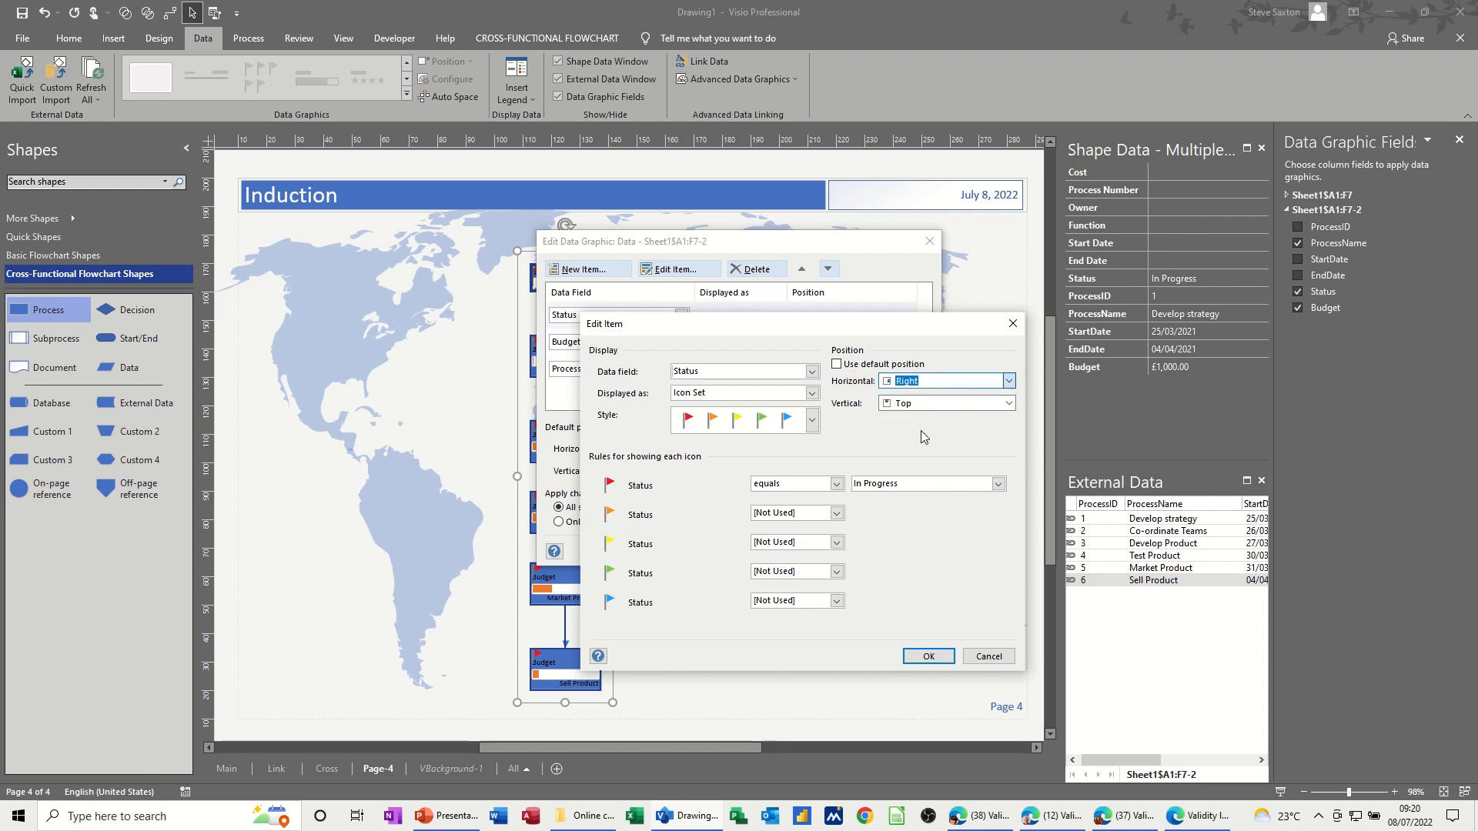
left_click(928, 655)
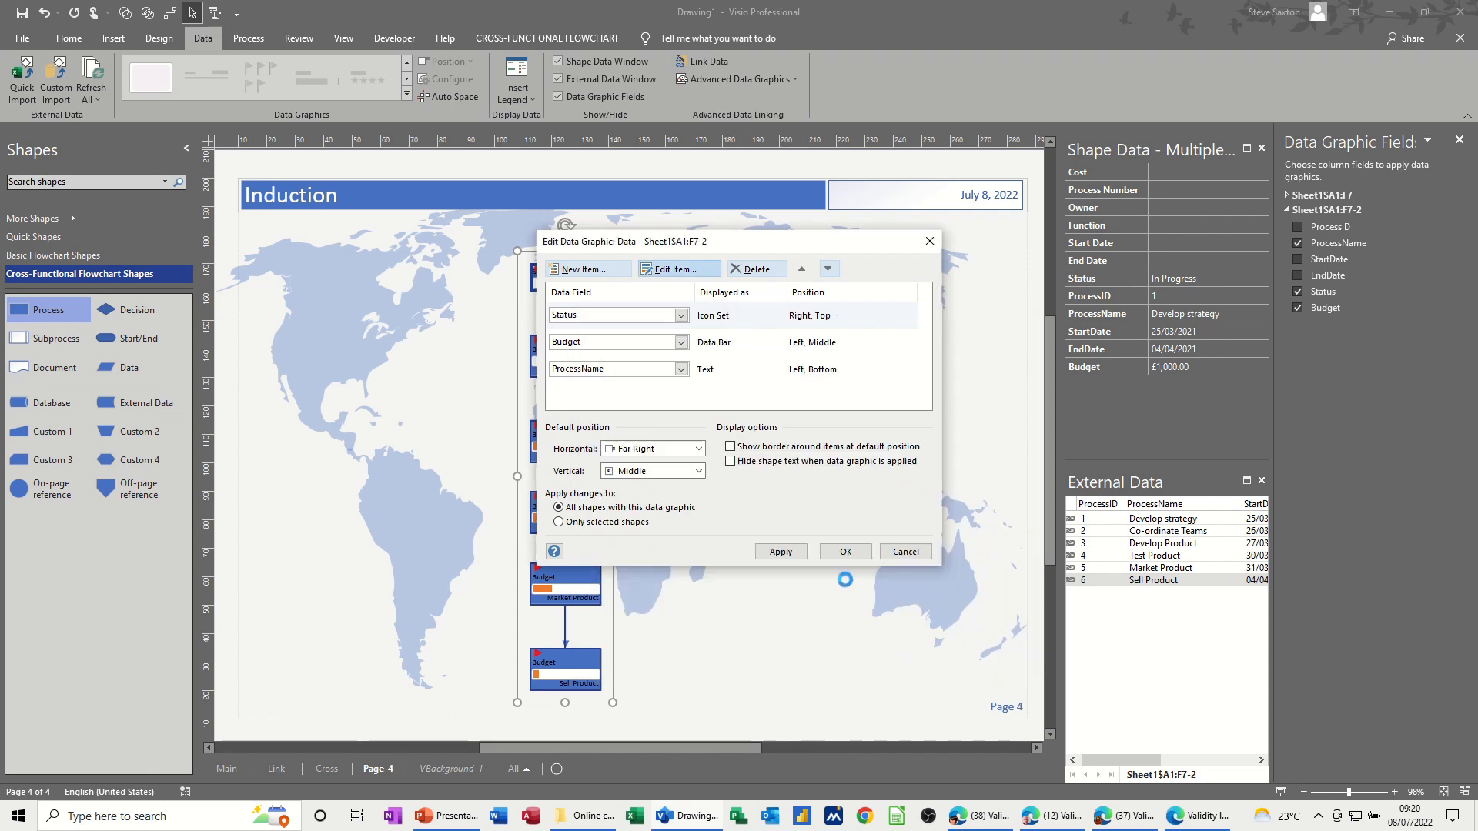
left_click(845, 552)
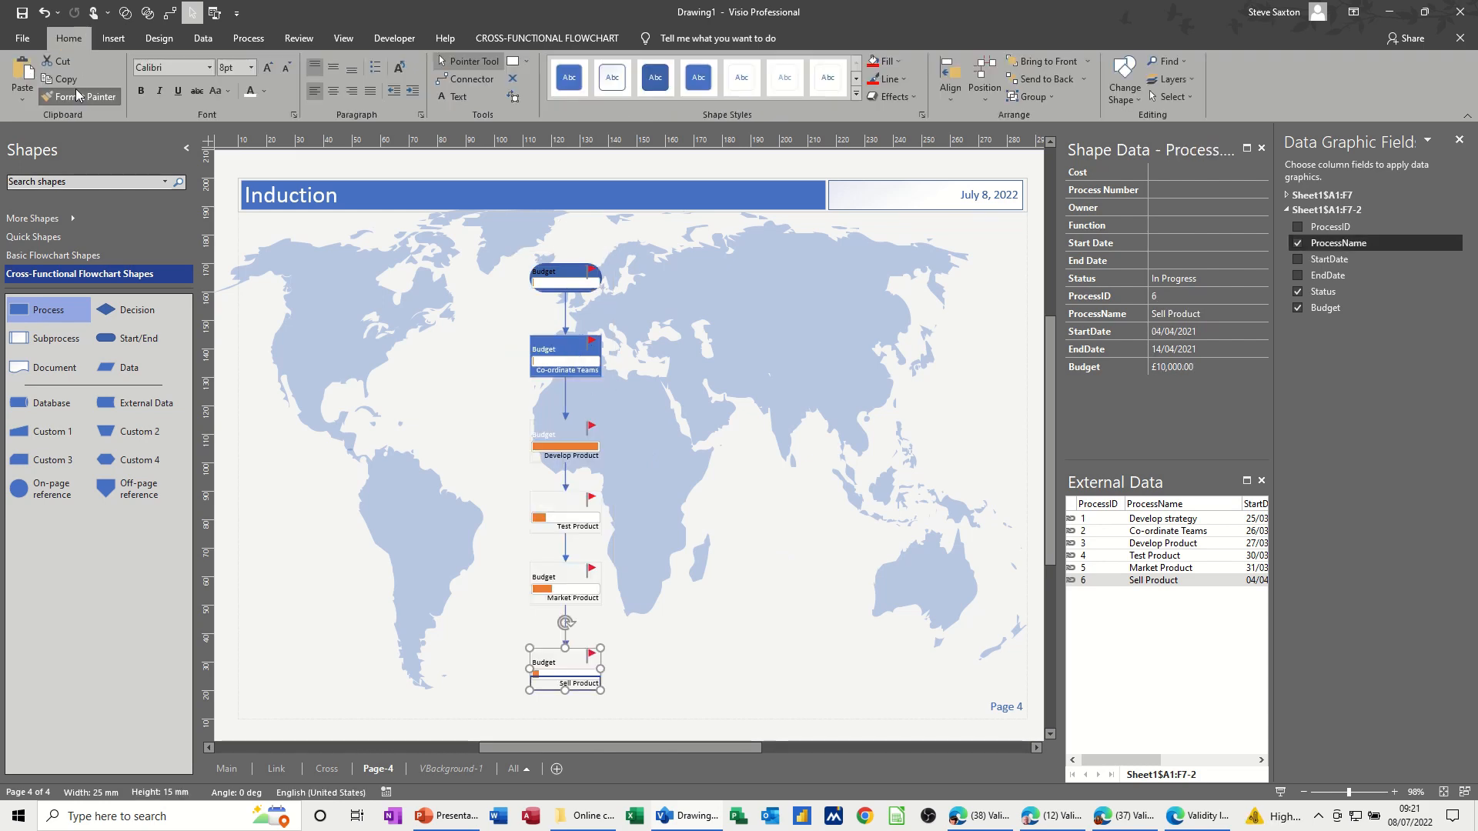
- Apply the dark teal theme with red accents to the drawing
left_click(163, 45)
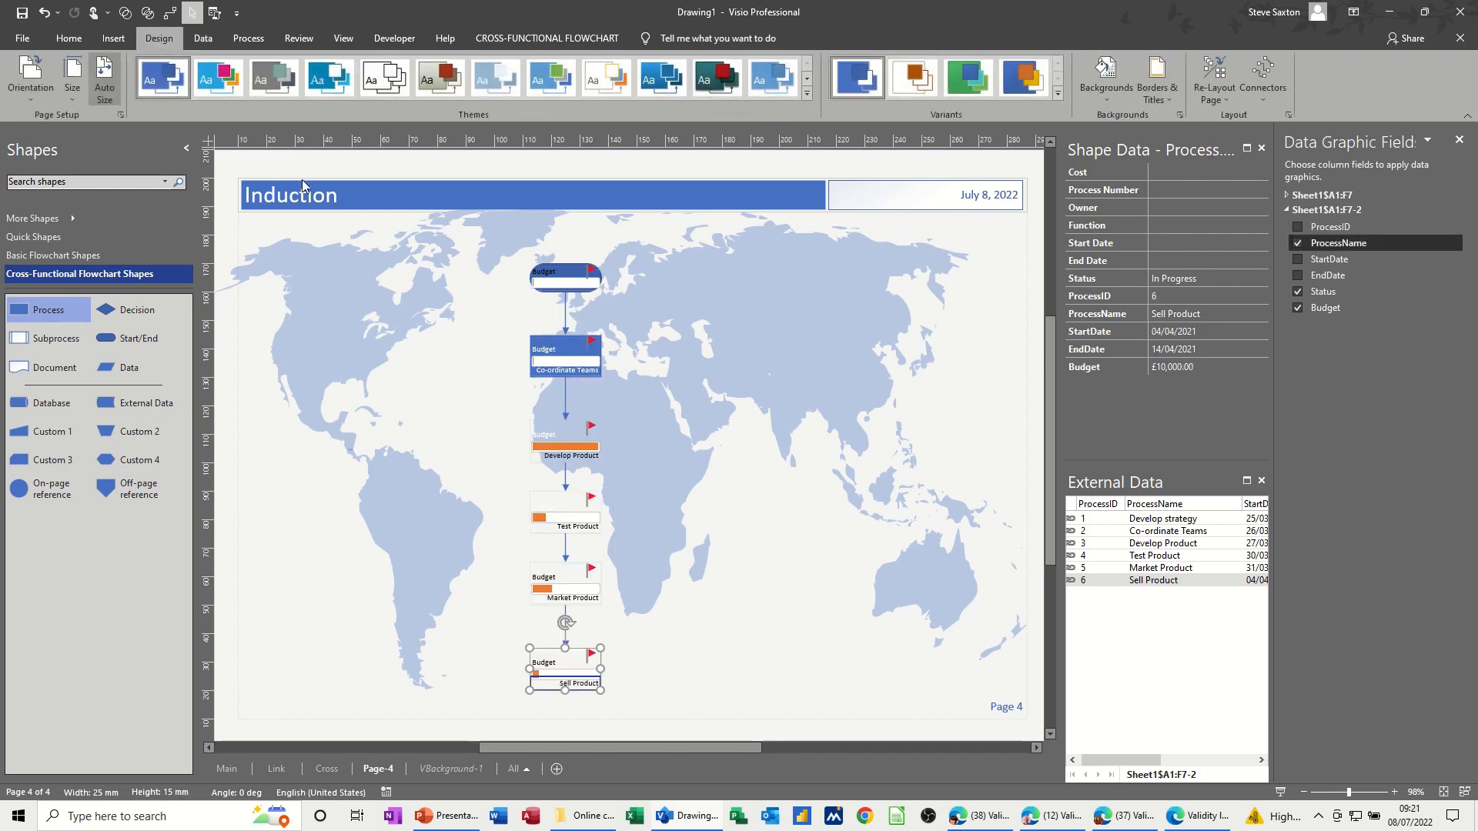
left_click(431, 80)
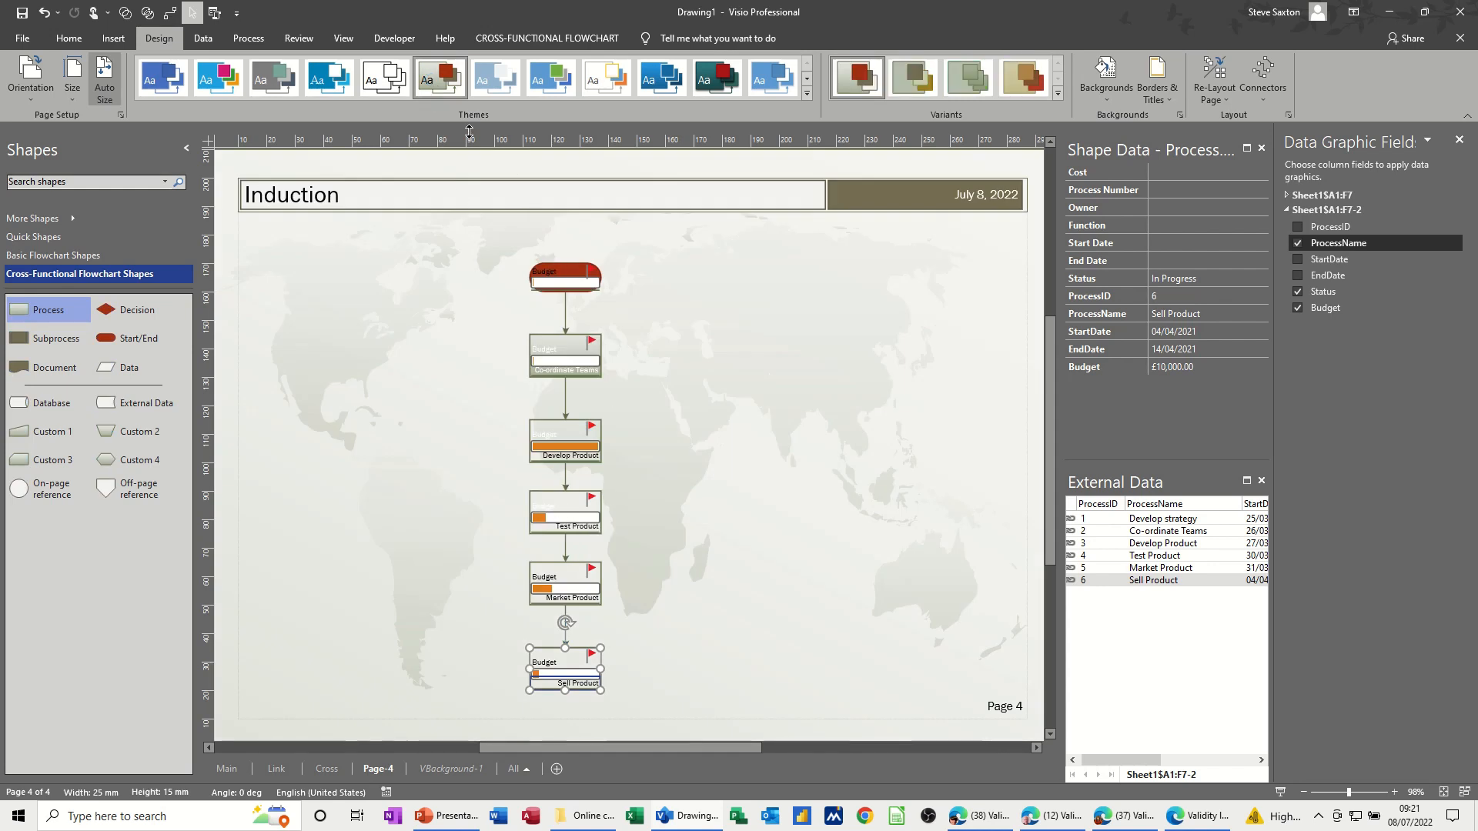
left_click(707, 81)
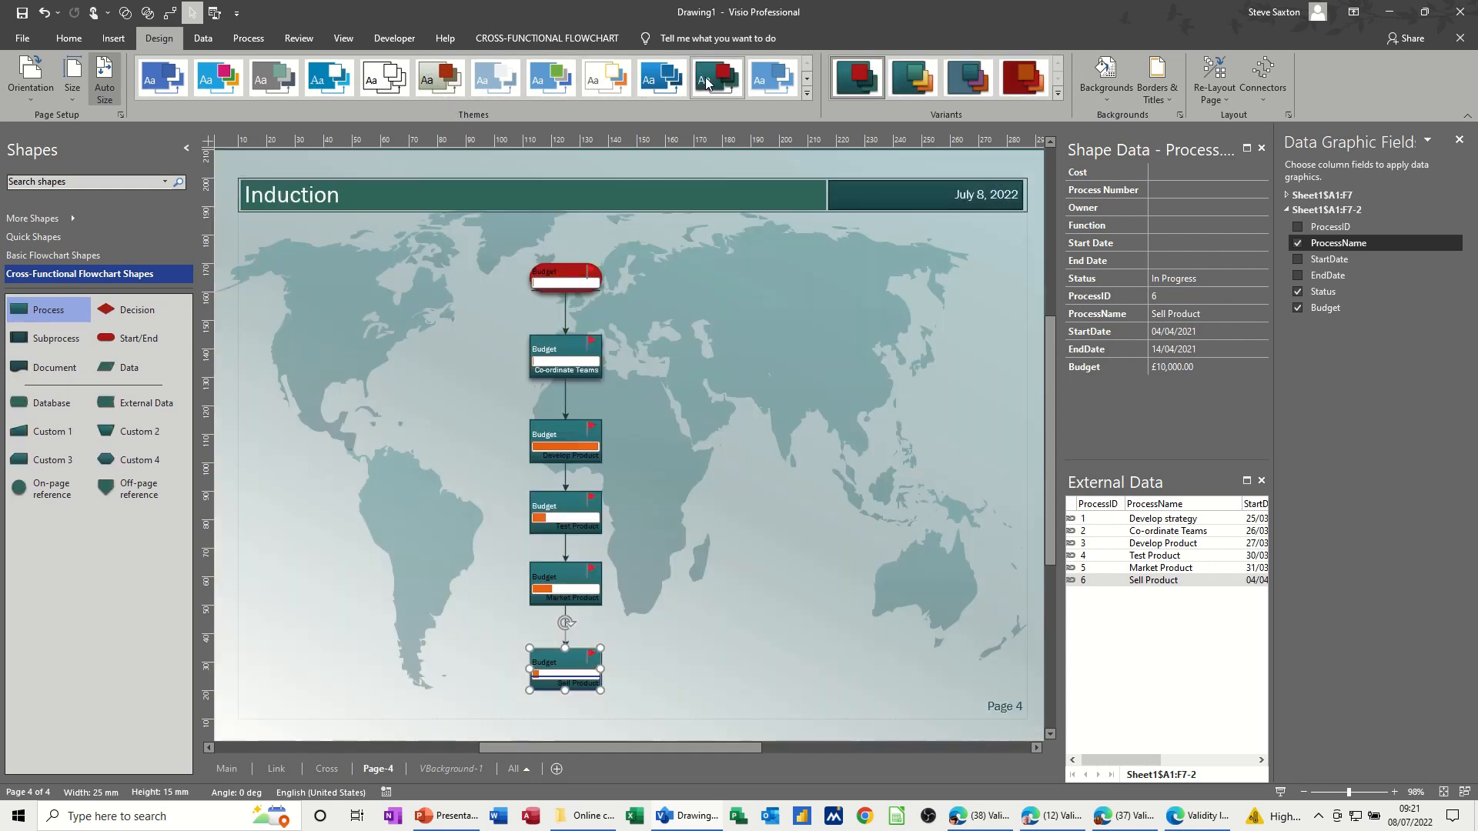
left_click(643, 395)
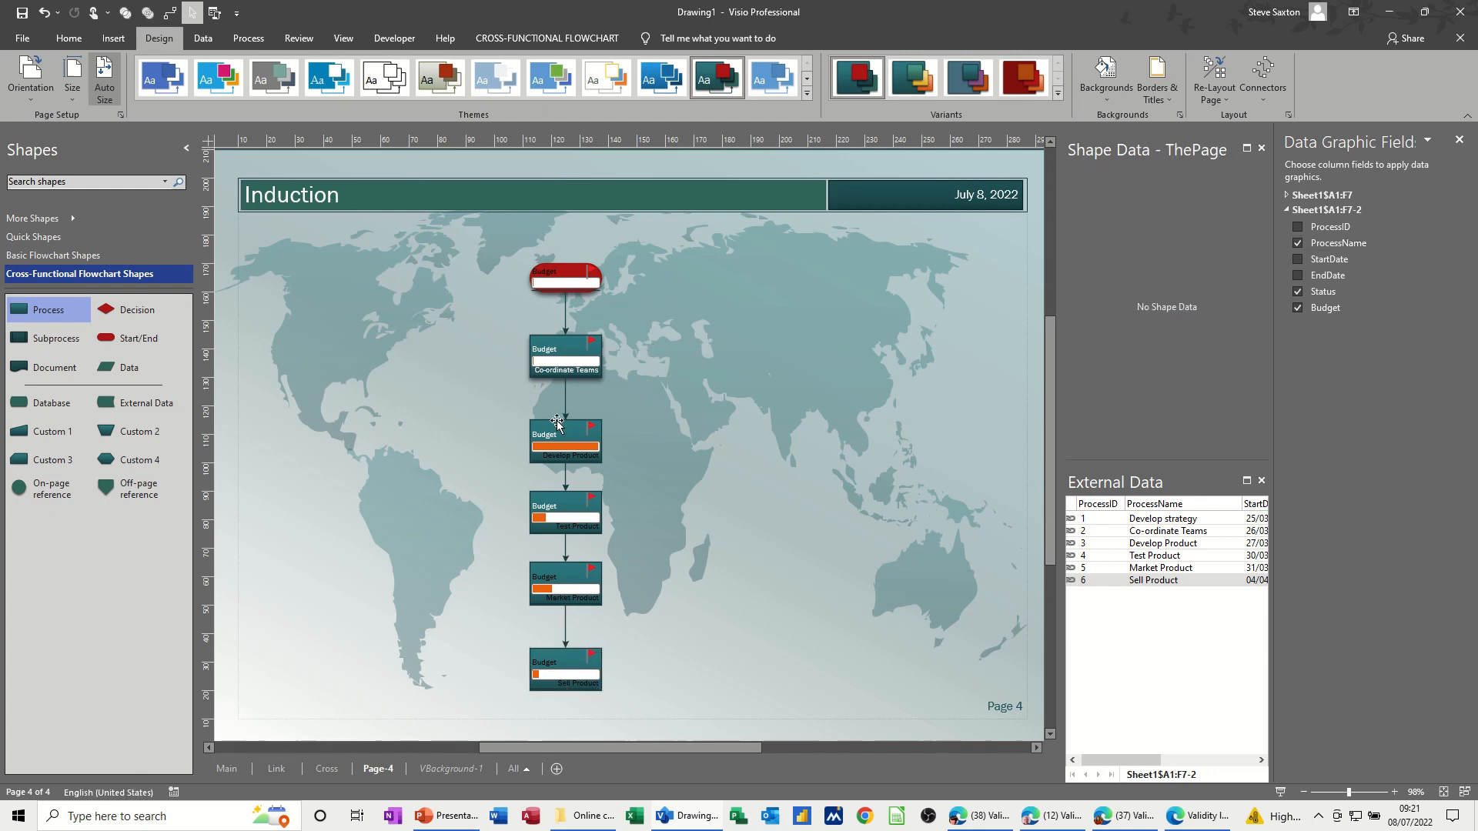
- Recolor the dark Budget and process-name labels on the linked shapes to white, finishing with the Sell Product shape
left_click(541, 659)
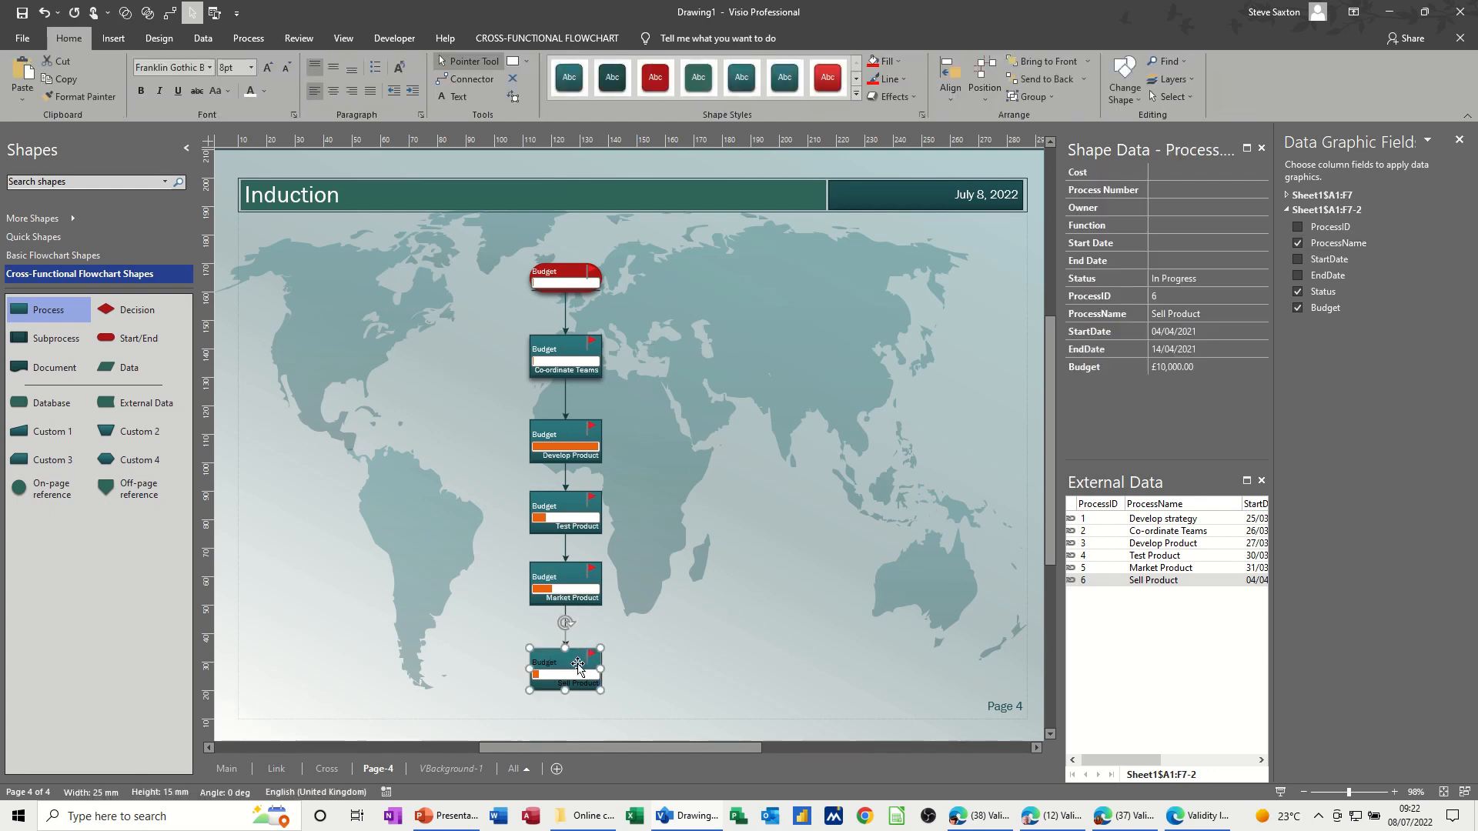
left_click(541, 662)
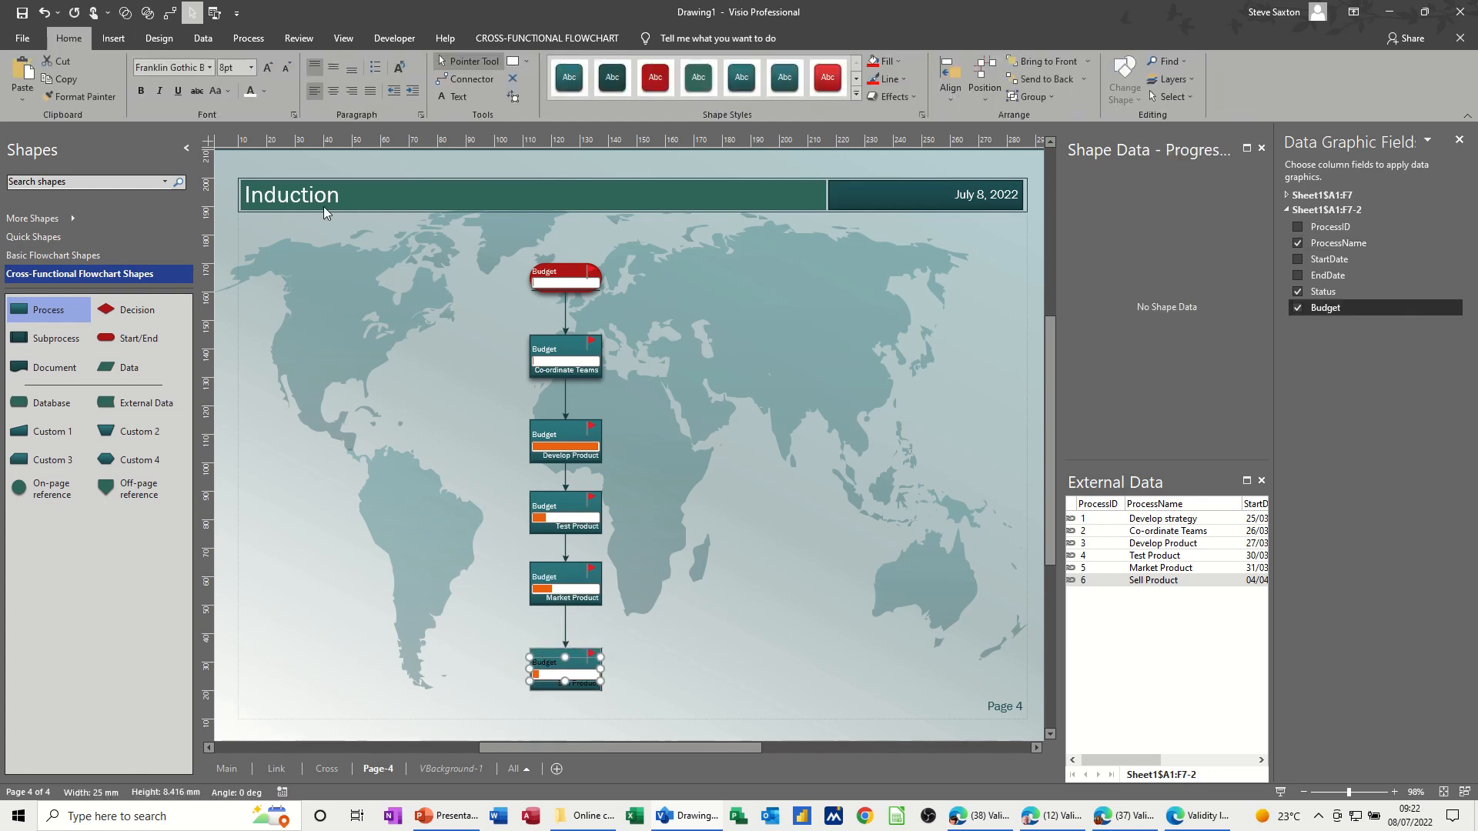
left_click(584, 686)
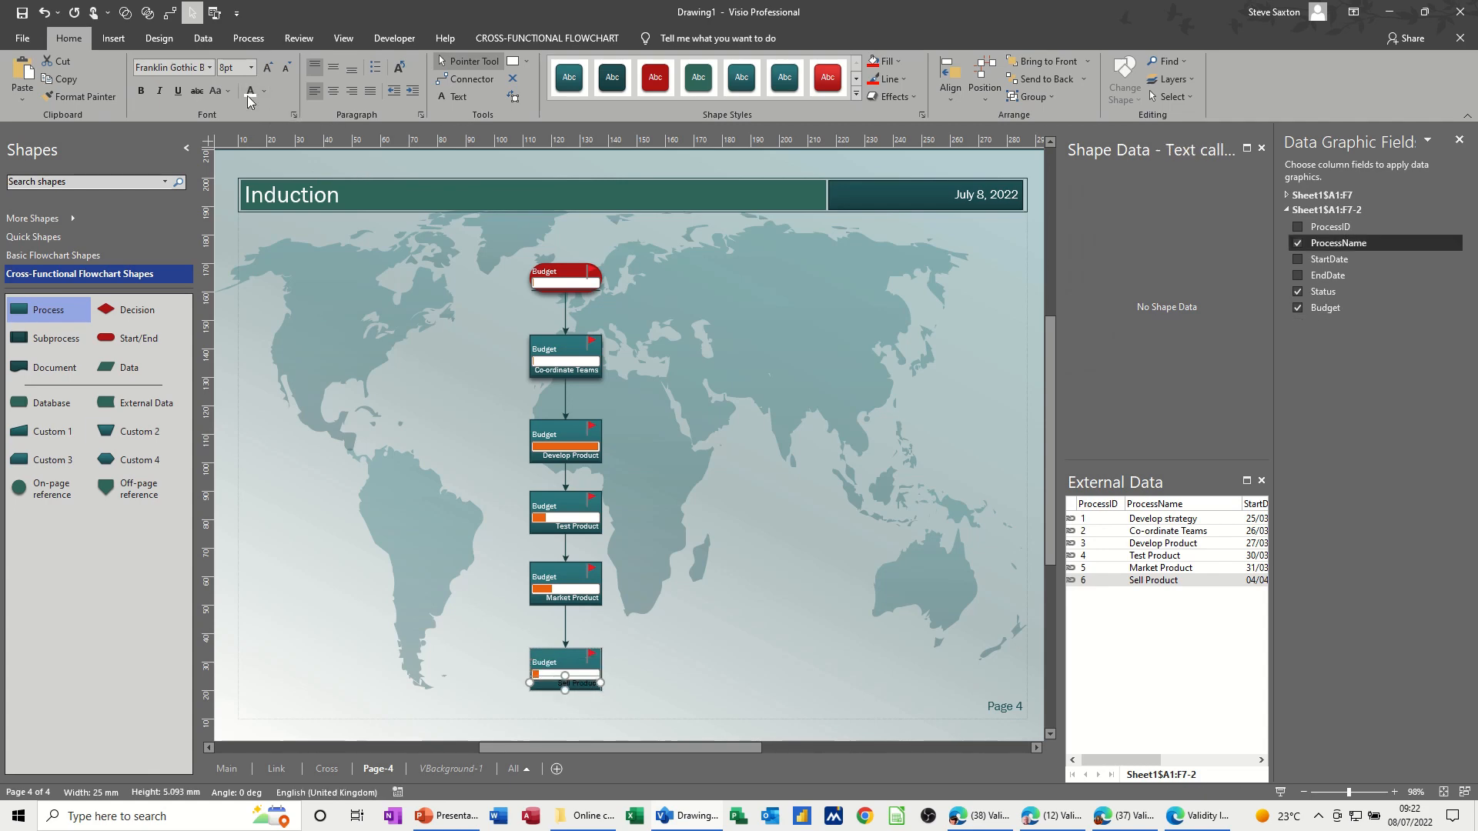
left_click(434, 436)
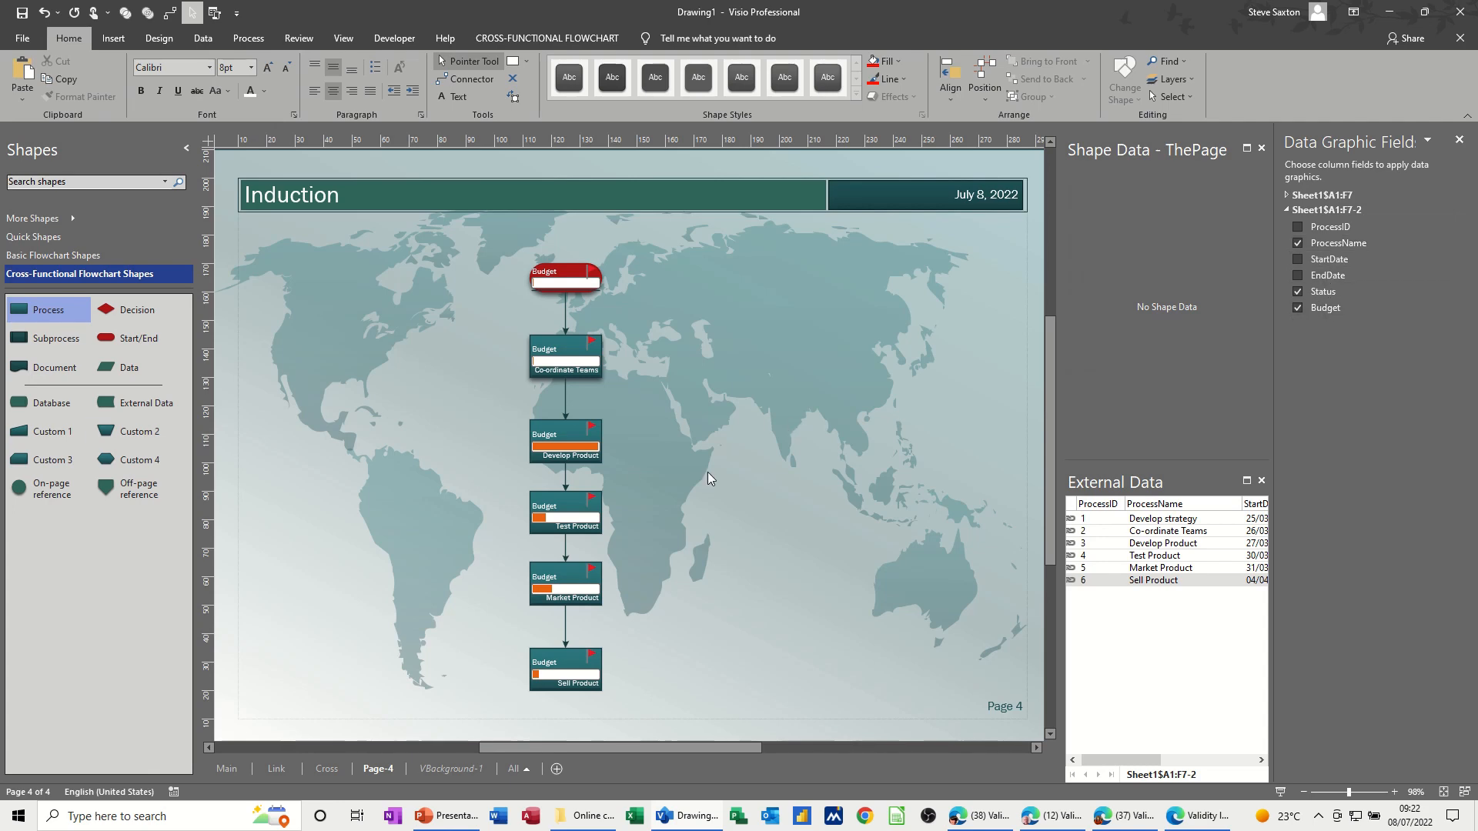
- Review how the new theme looks on the Cross, Link and Main pages
left_click(326, 770)
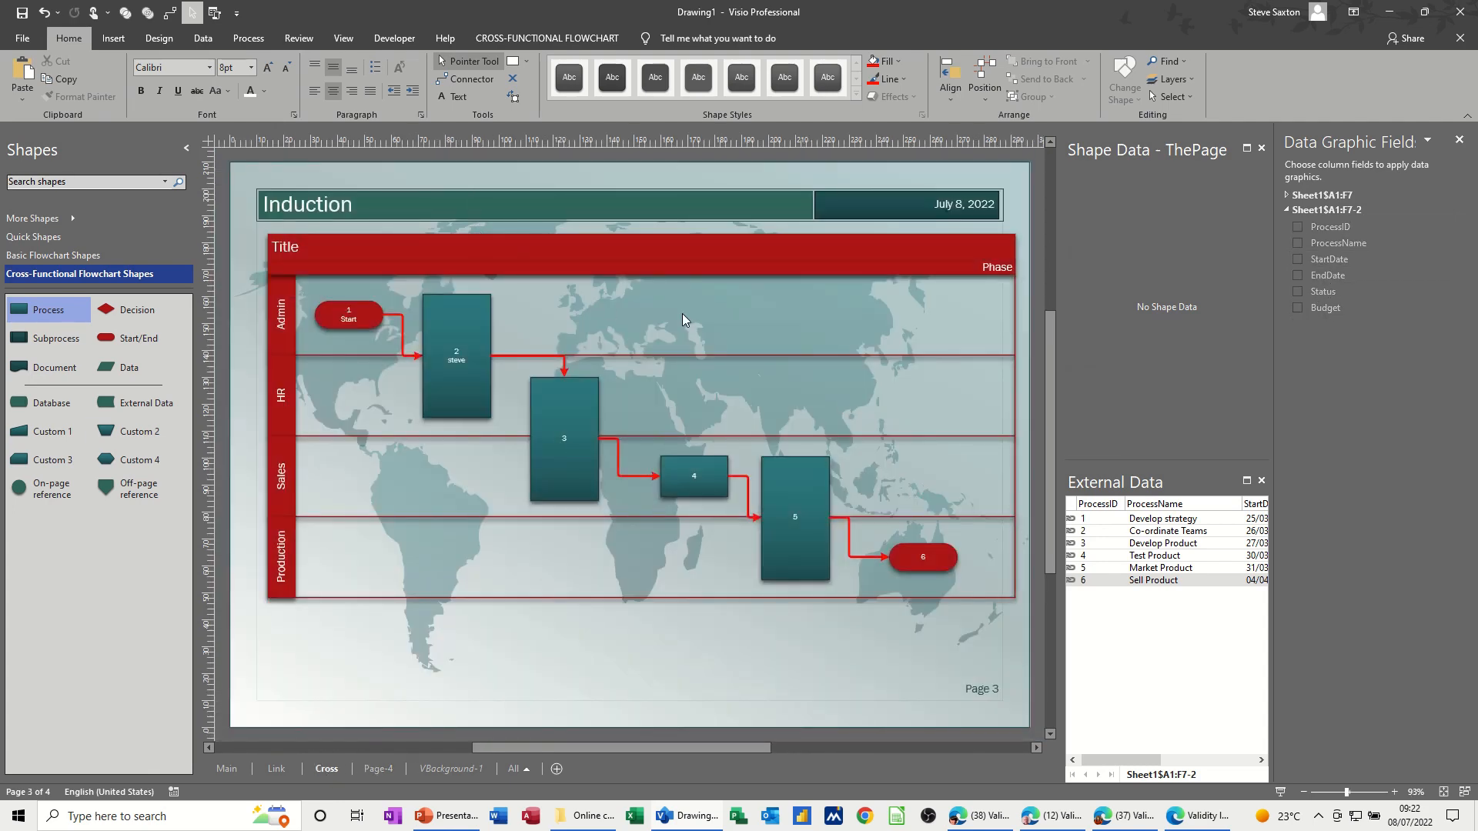
left_click(276, 769)
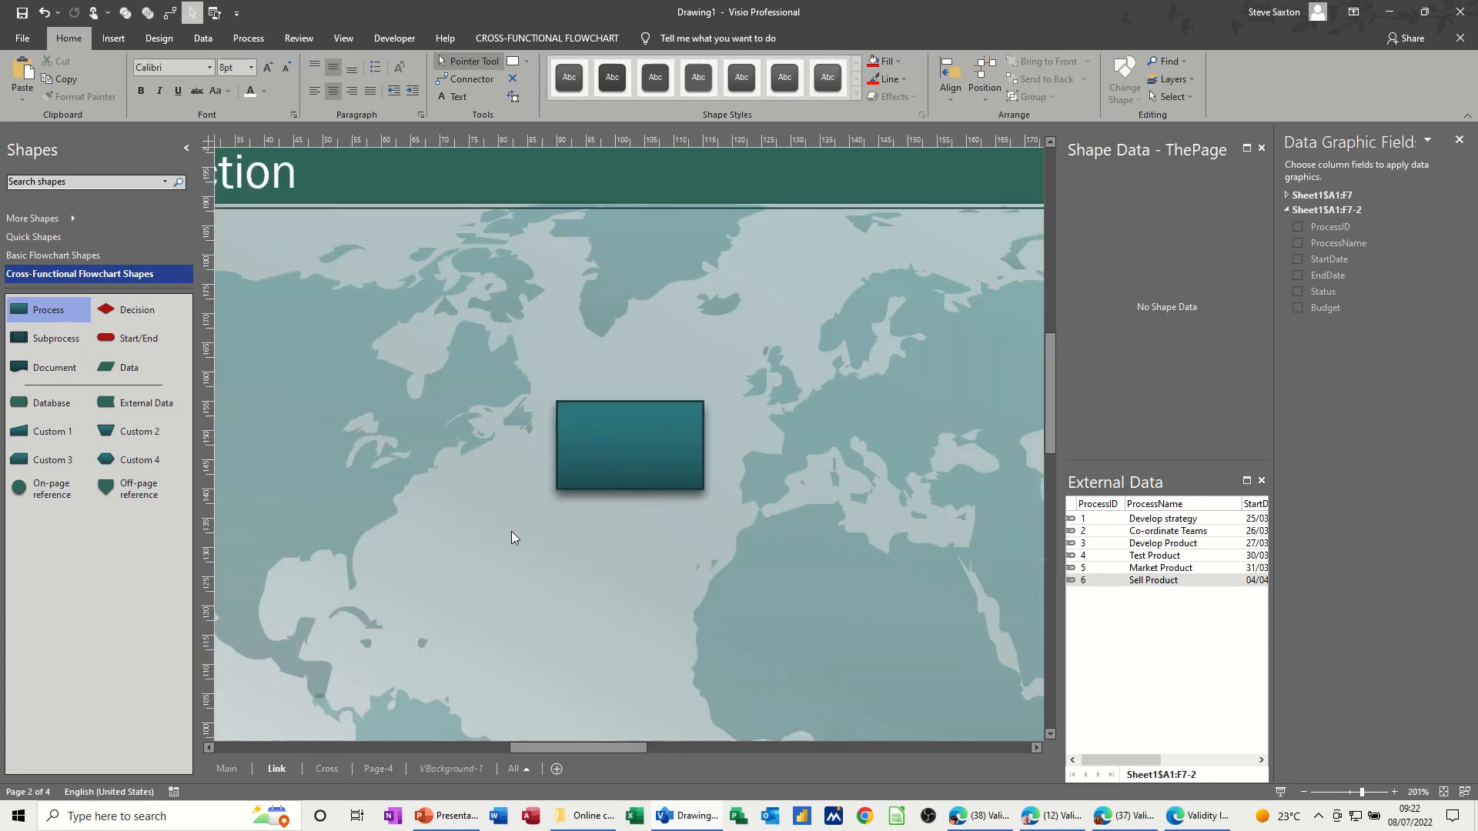
left_click(227, 769)
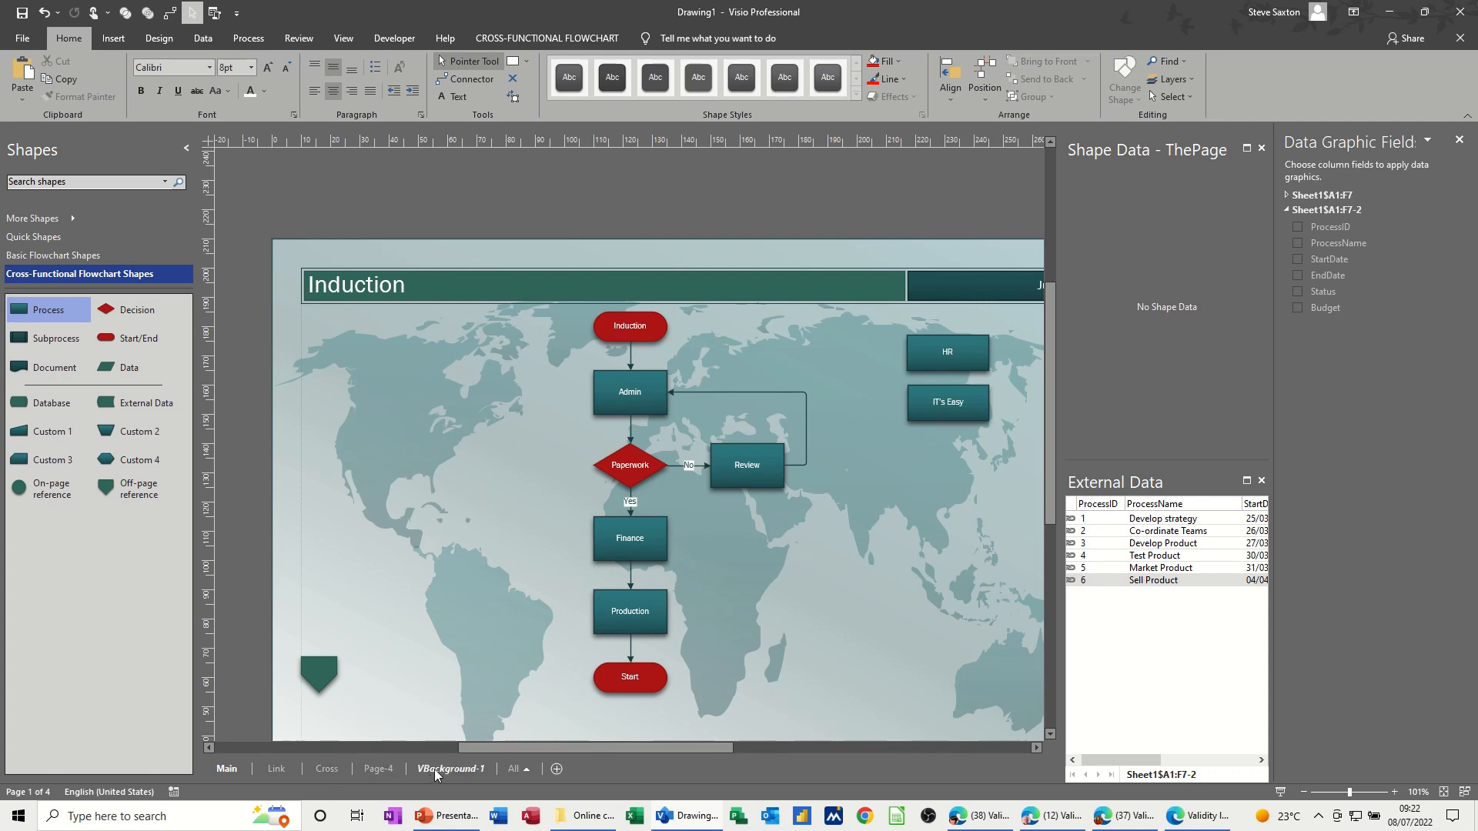
left_click(329, 769)
- Rename Page-4 as external
left_click(377, 770)
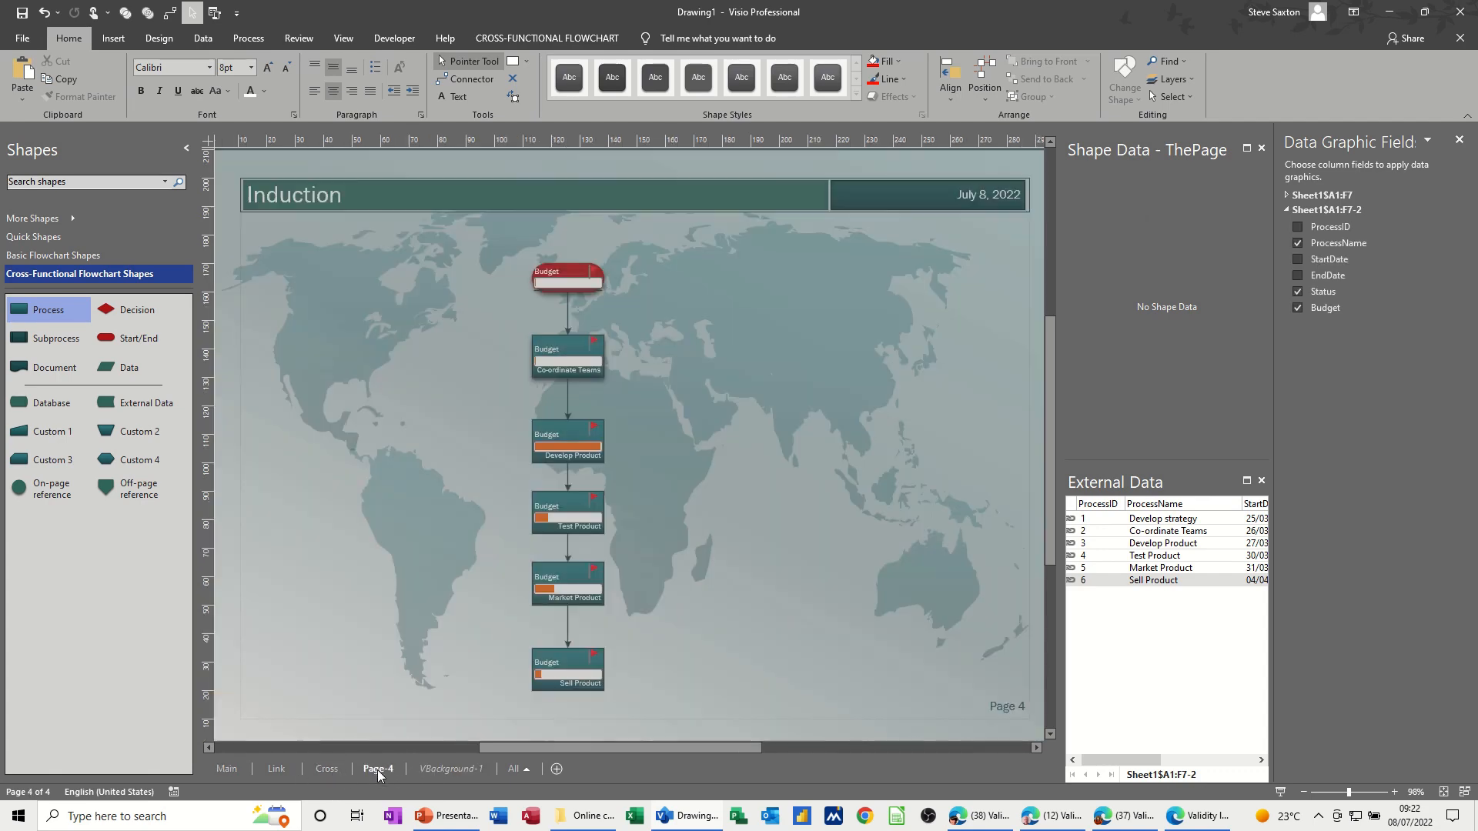
double_click(378, 770)
type("external")
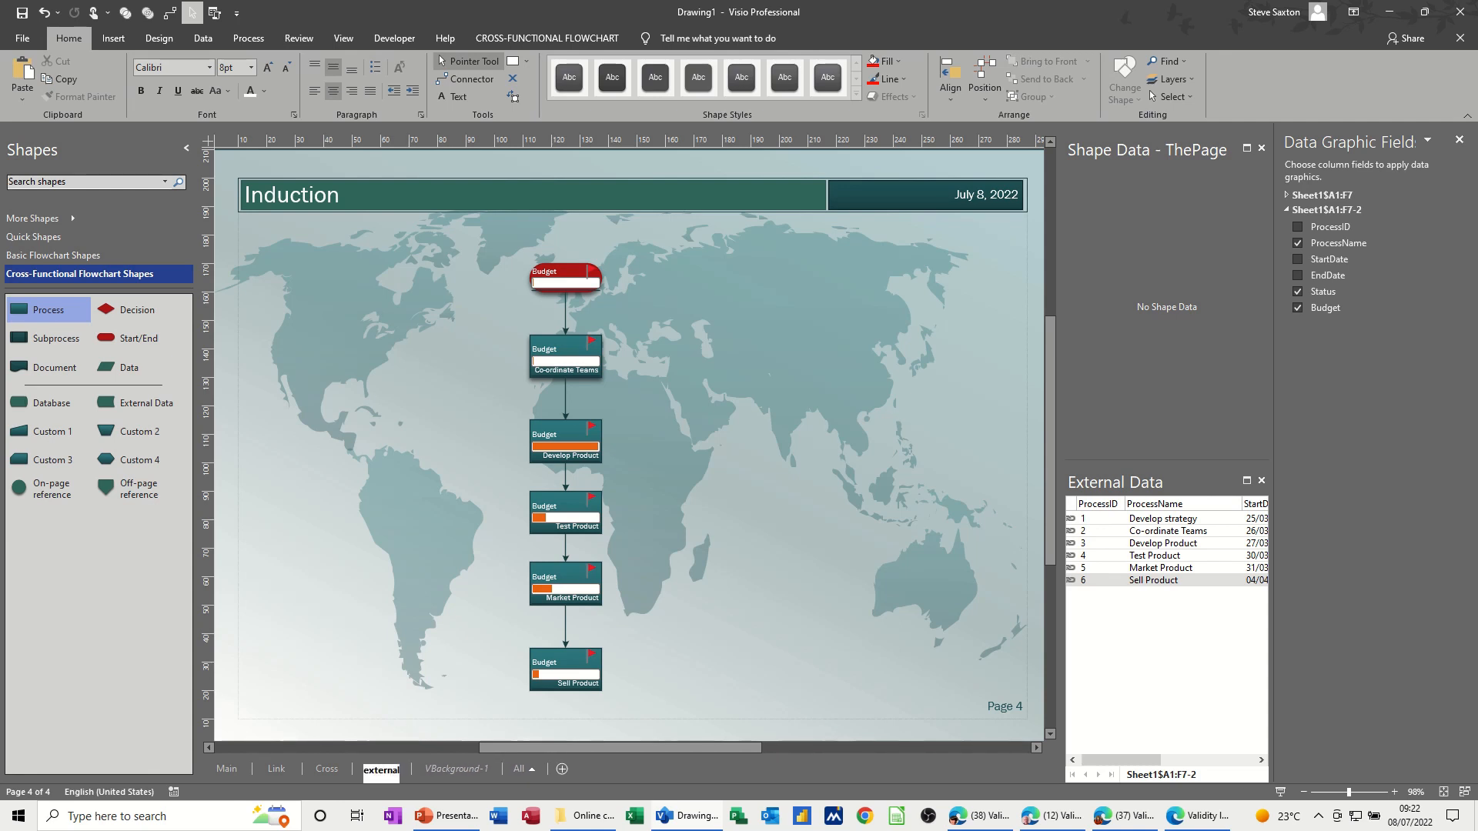
key("Return")
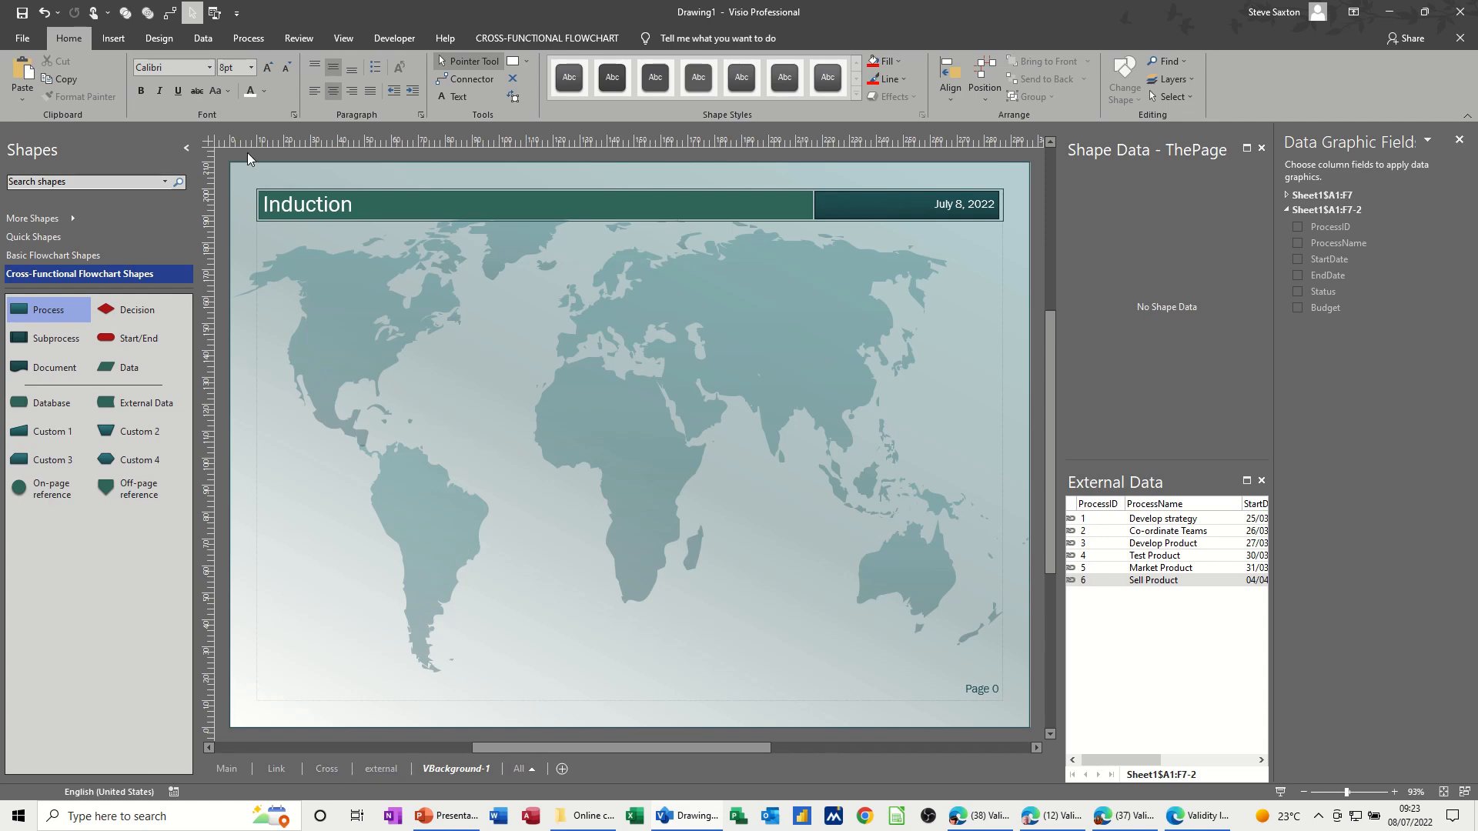
- Examine the page properties of the VBackground-1 page without changing them
left_click(167, 40)
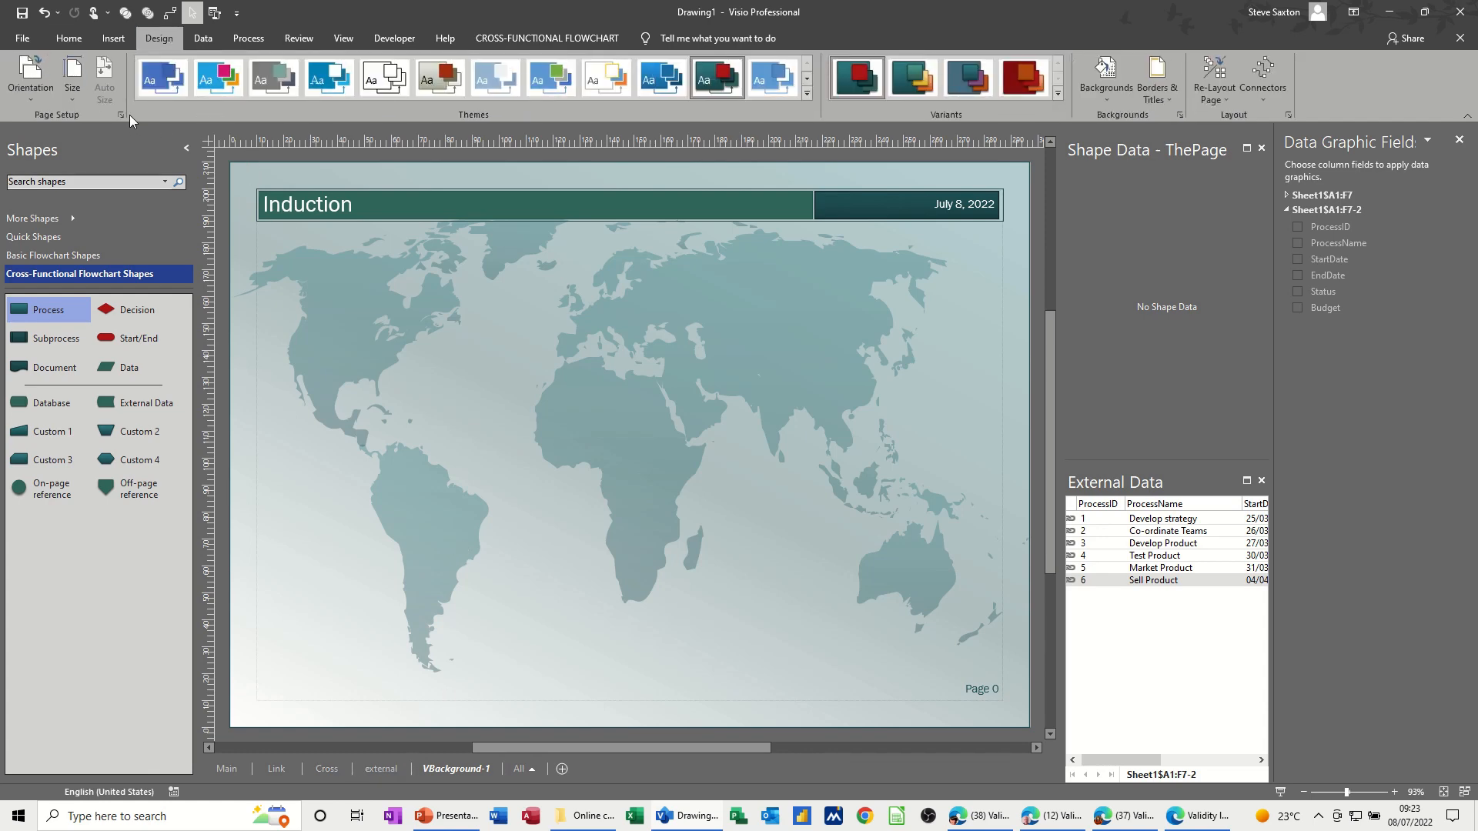
left_click(125, 114)
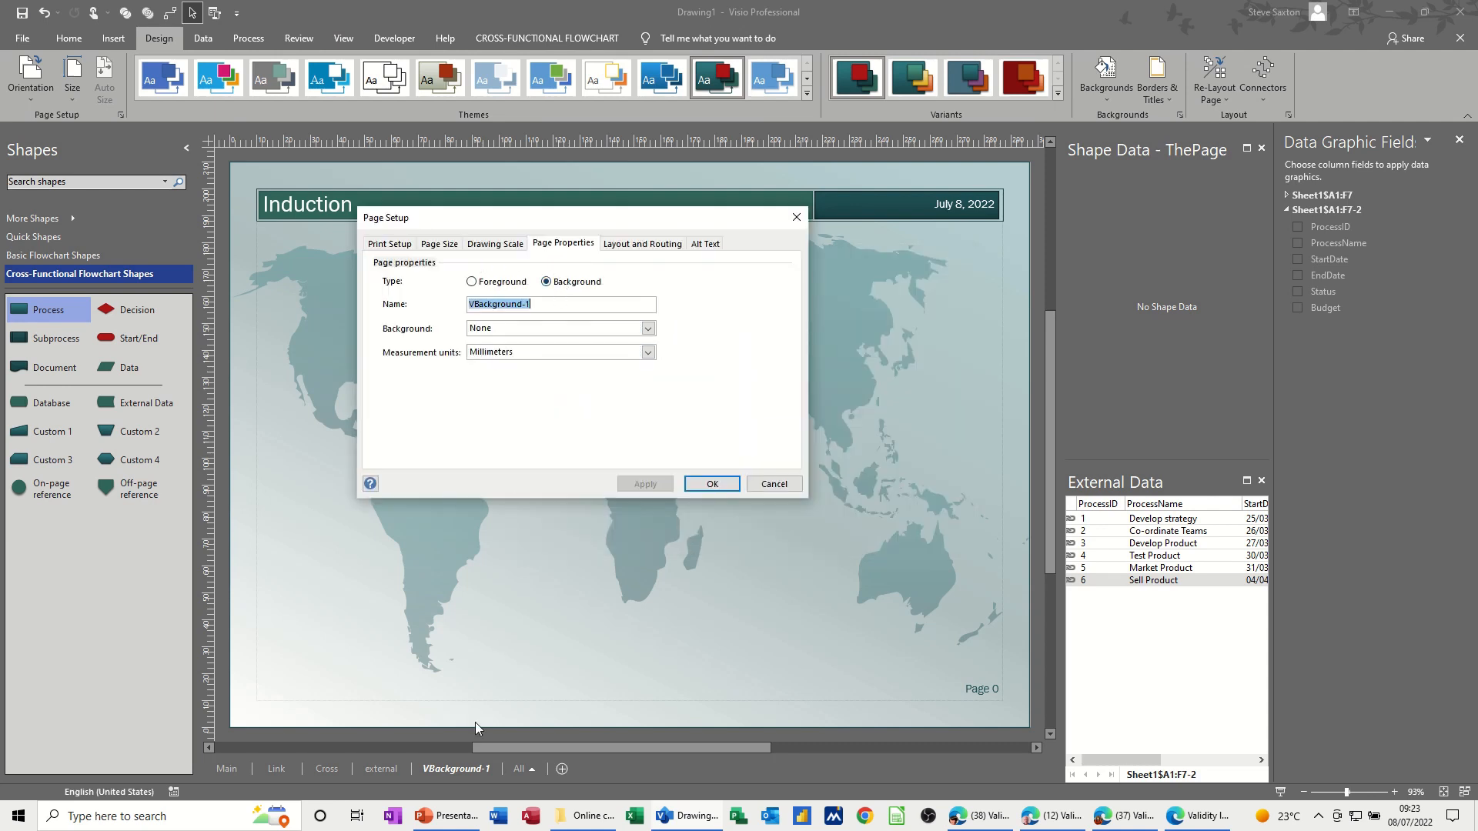
left_click(771, 484)
- Check which background page the Link page uses in its page properties, and return to the Main page
left_click(274, 769)
right_click(275, 769)
left_click(312, 739)
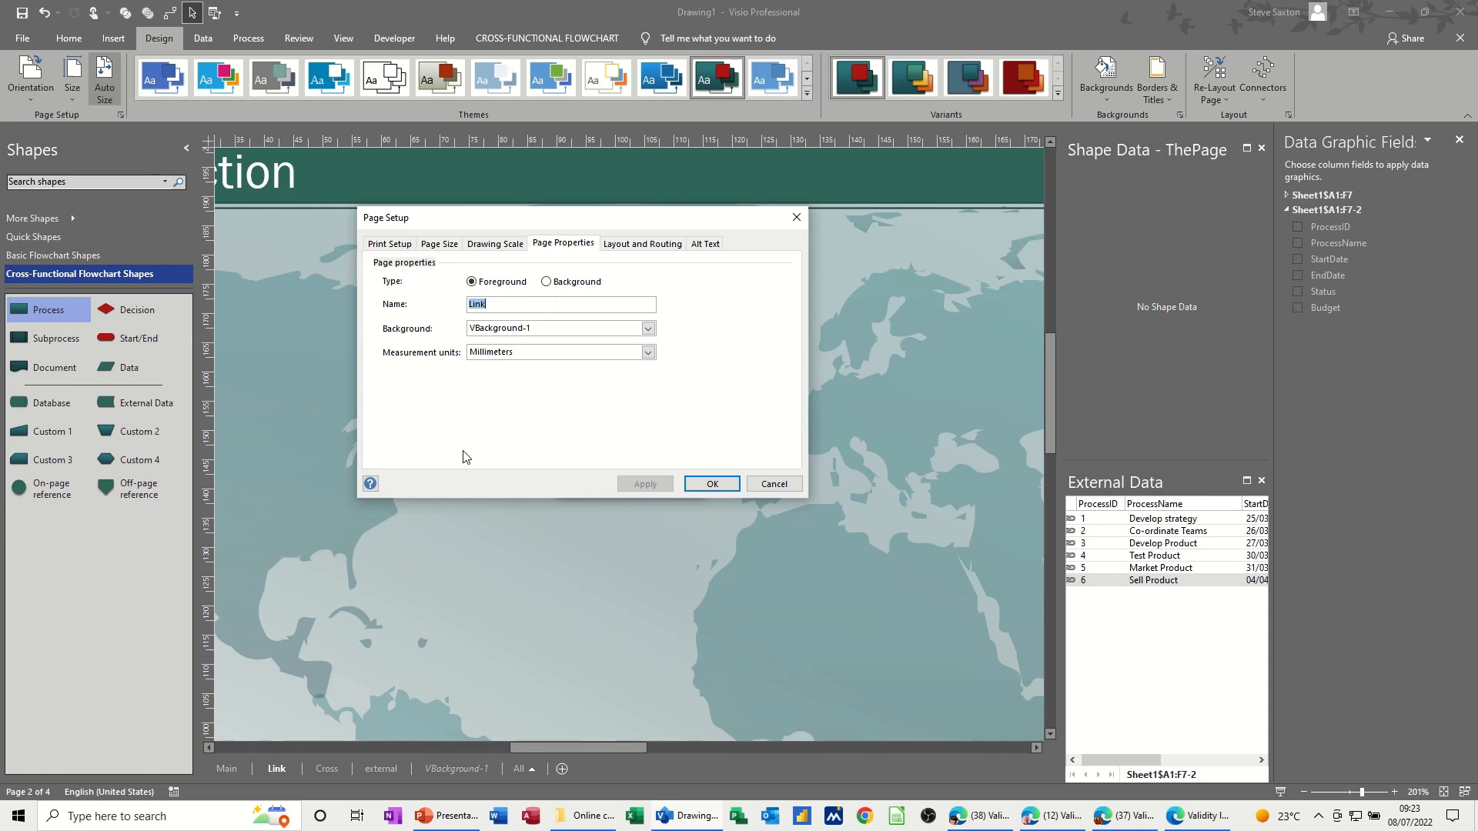
left_click(779, 484)
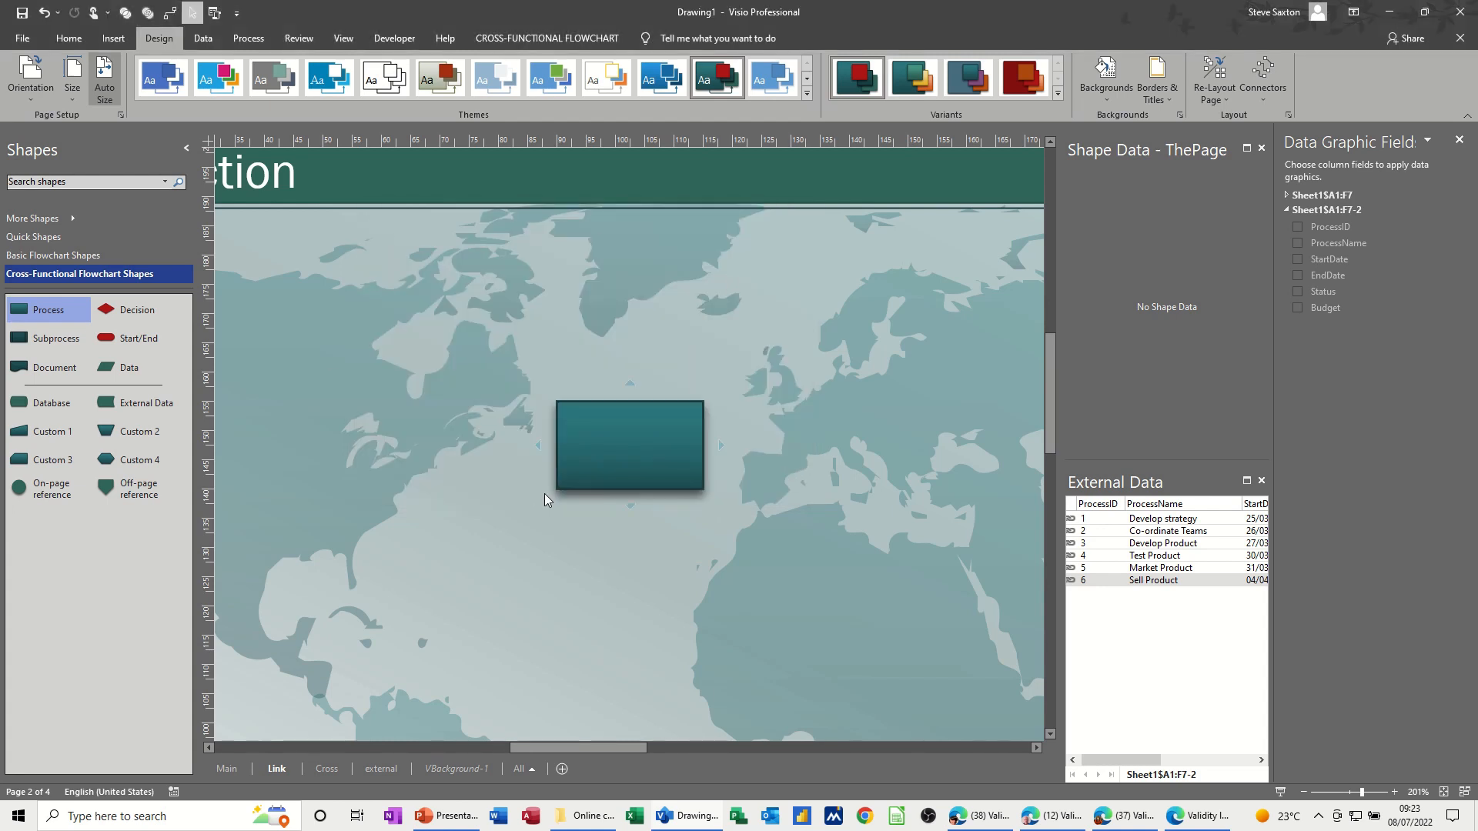
left_click(227, 769)
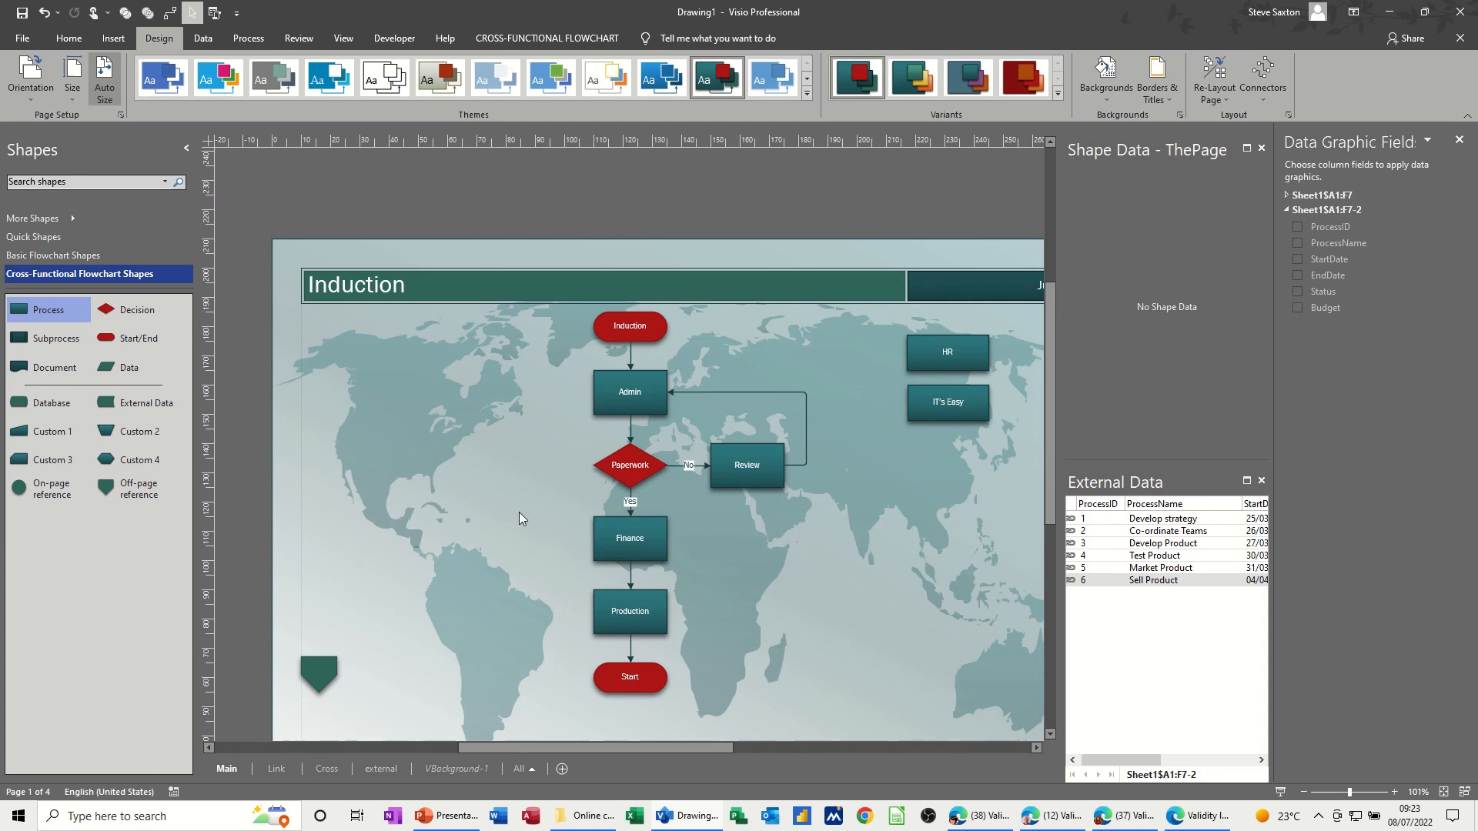